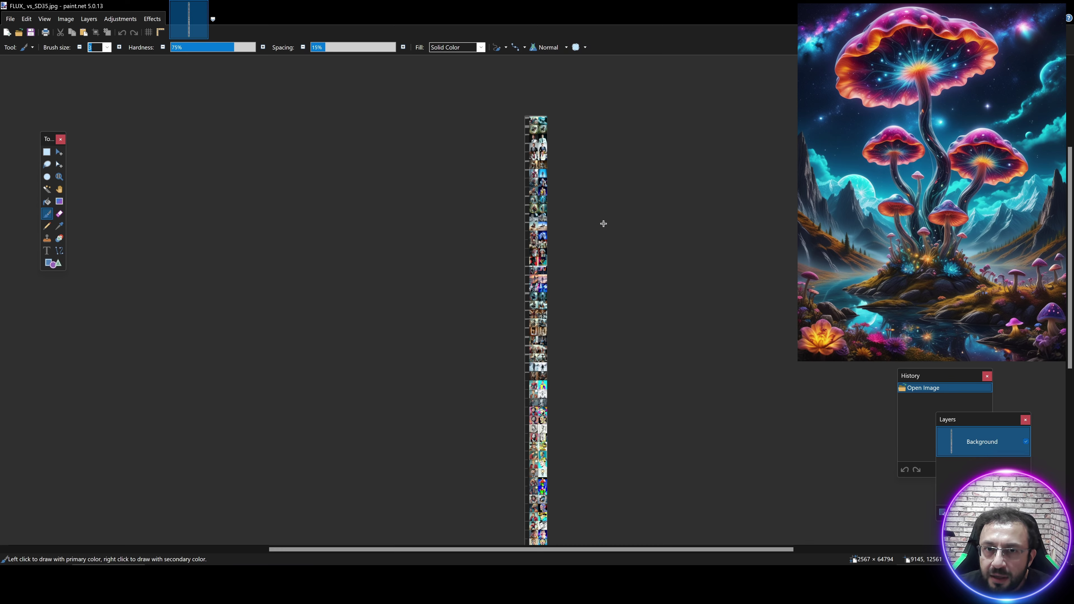
# Examine the image comparison grids for FLUX vs SD 3.5, FP8 vs FP16 SD 3.5 Large, T5 XXL and FLUX DEV up close
pyautogui.scroll(6, 594, 83)
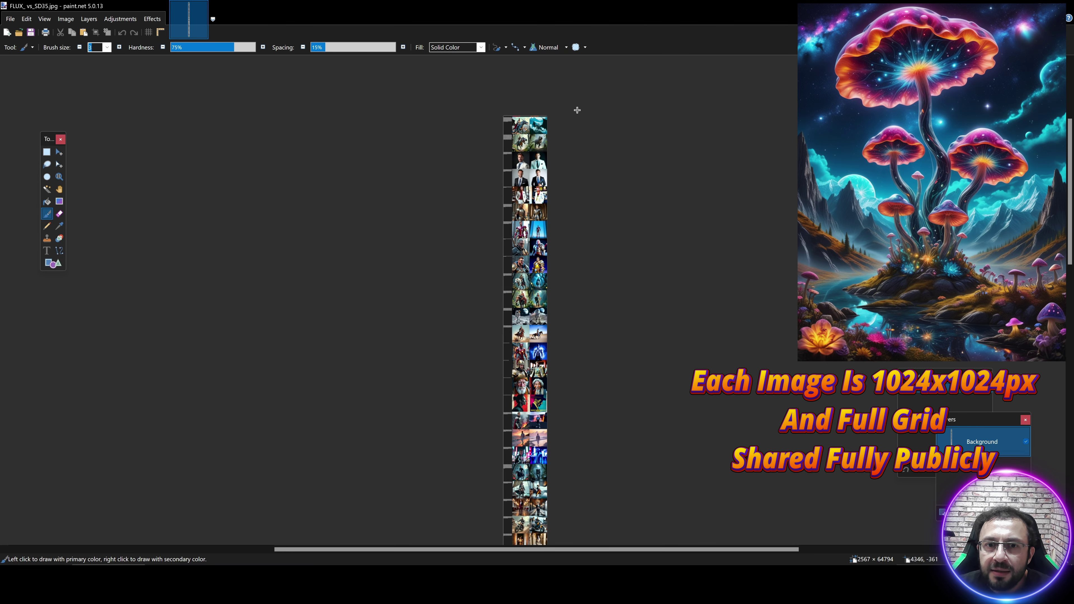
pyautogui.scroll(2, 608, 116)
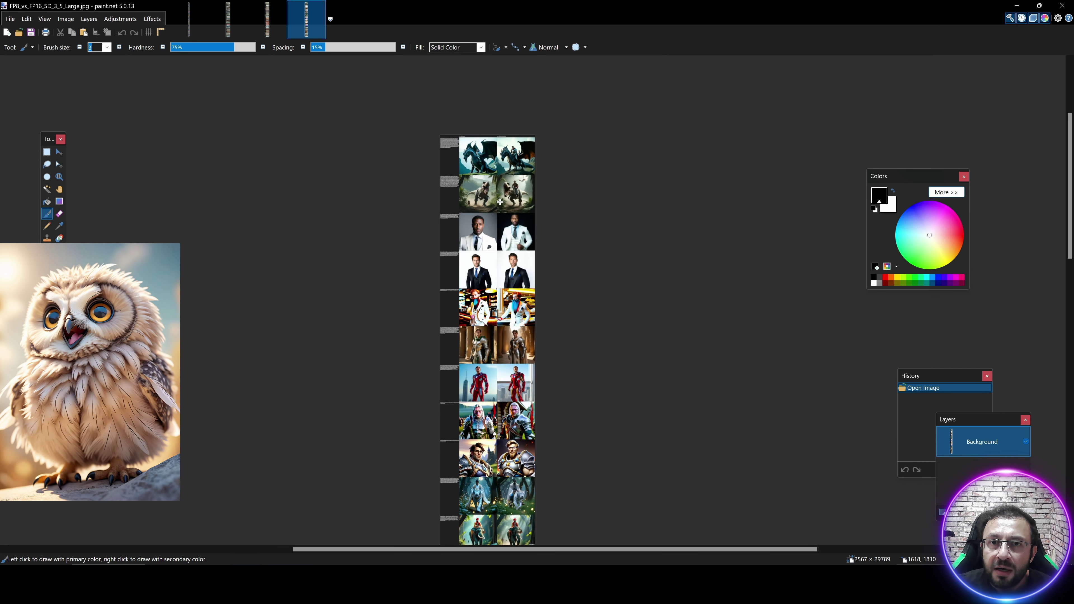
pyautogui.scroll(4, 527, 202)
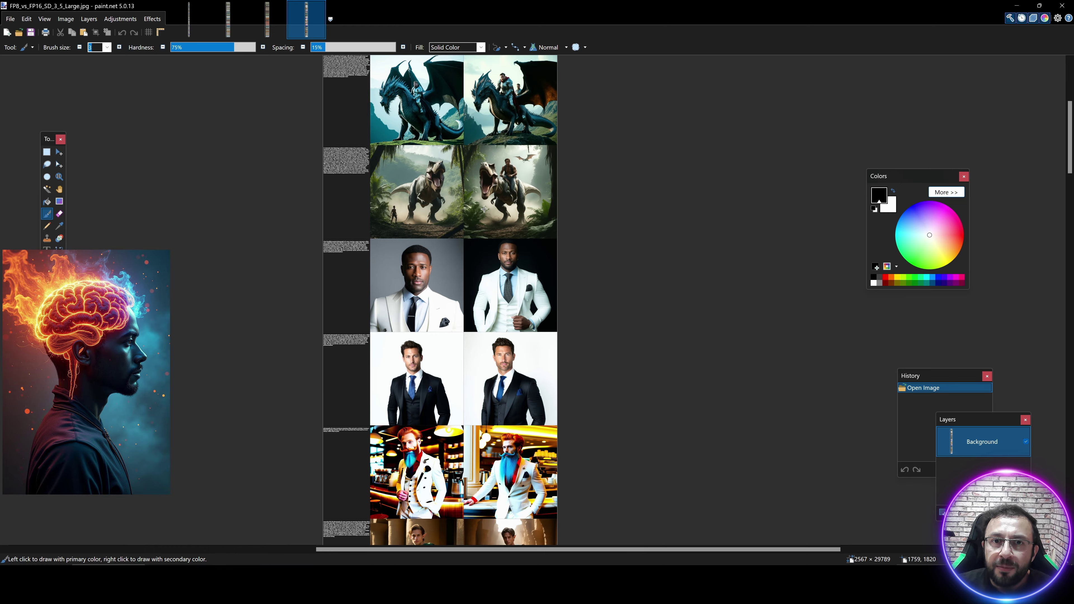
pyautogui.scroll(4, 474, 203)
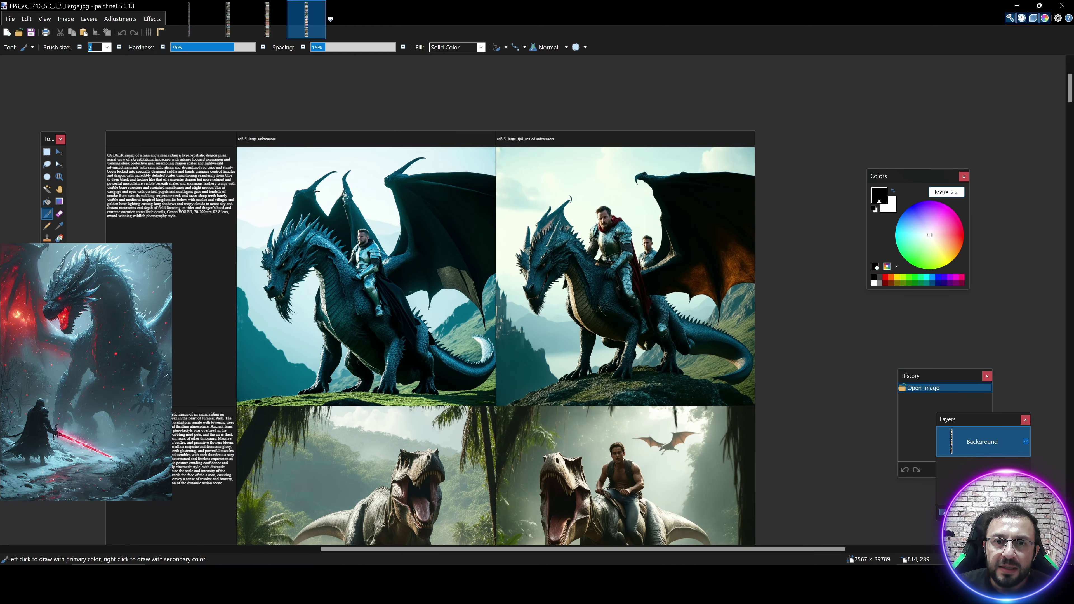
pyautogui.scroll(2, 425, 206)
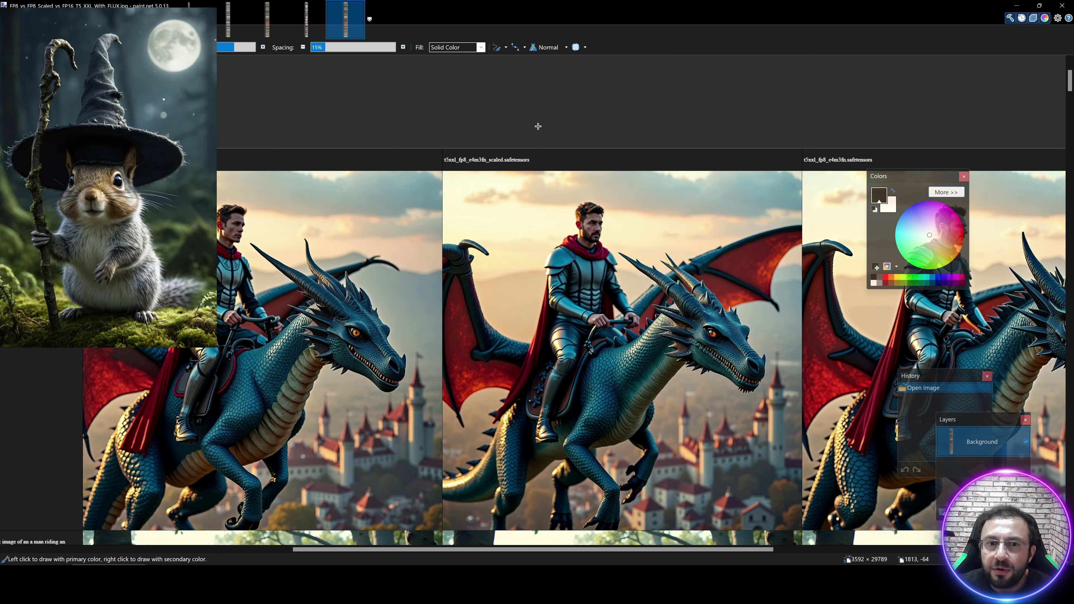
pyautogui.scroll(3, 538, 126)
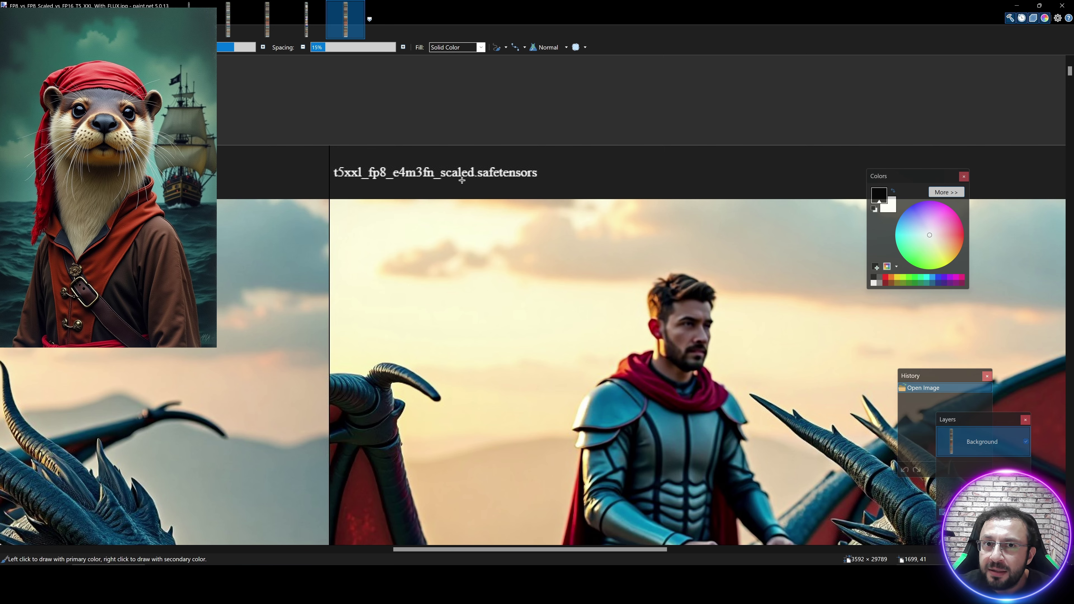
pyautogui.scroll(-1, 461, 181)
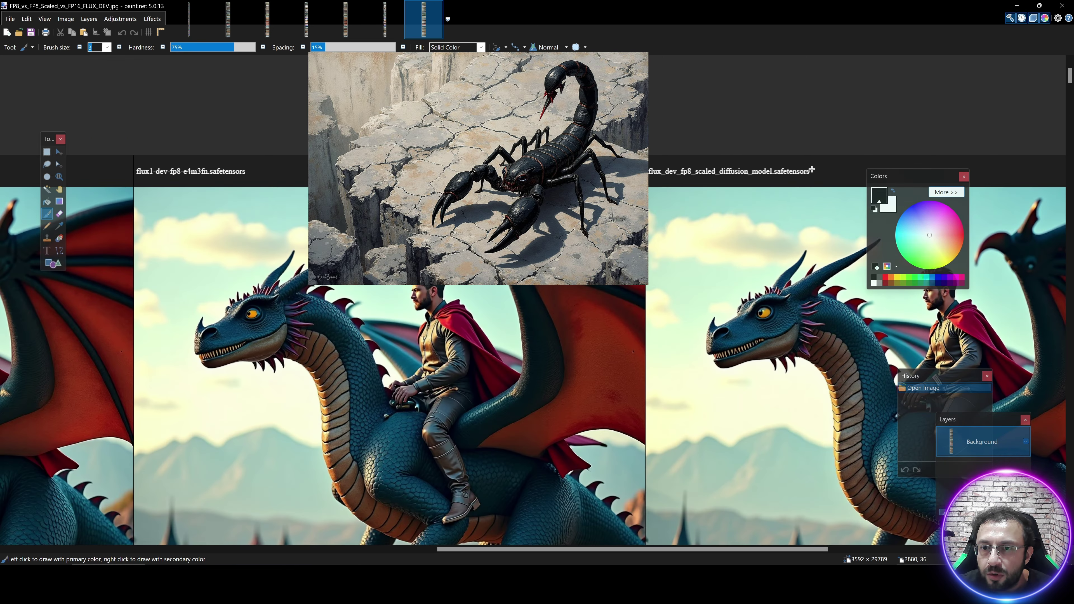
pyautogui.scroll(1, 837, 152)
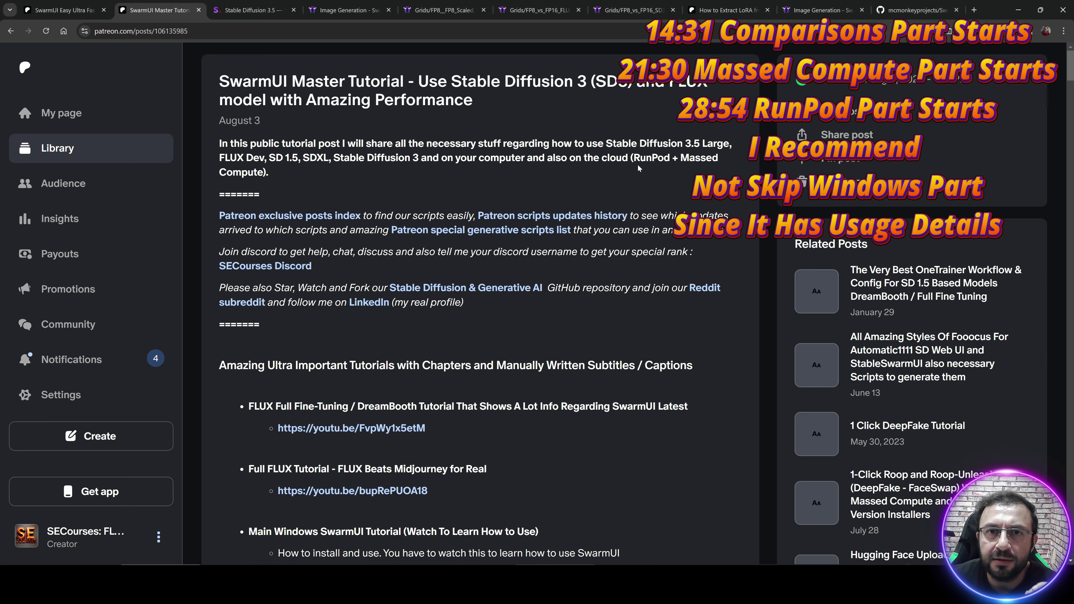
# Switch to Chrome, view the SwarmUI Master Tutorial post in an incognito window, and close that window
pyautogui.scroll(-1, 638, 168)
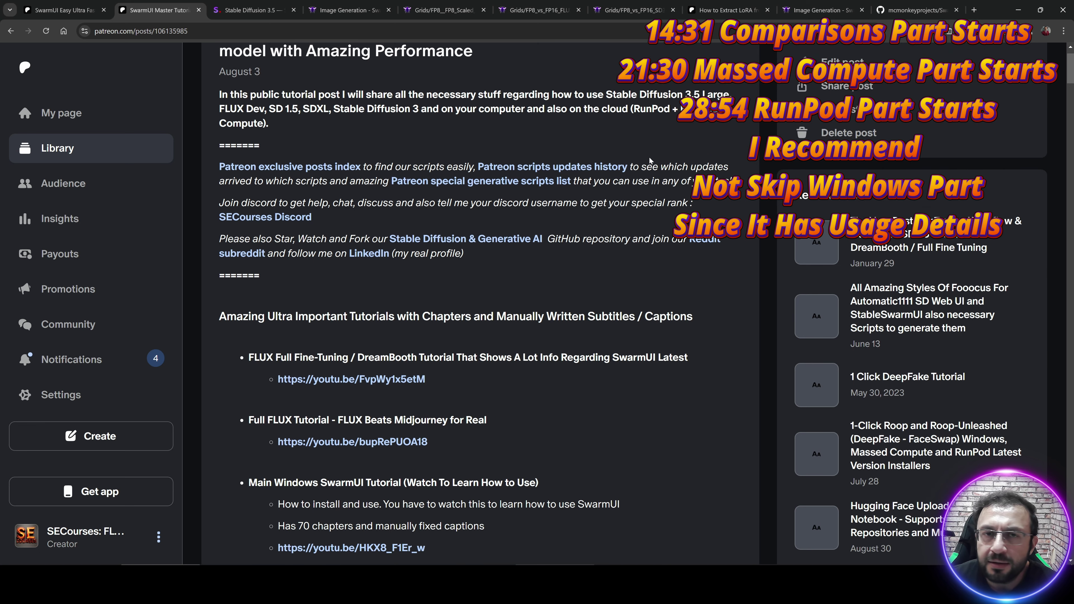
pyautogui.scroll(-1, 639, 222)
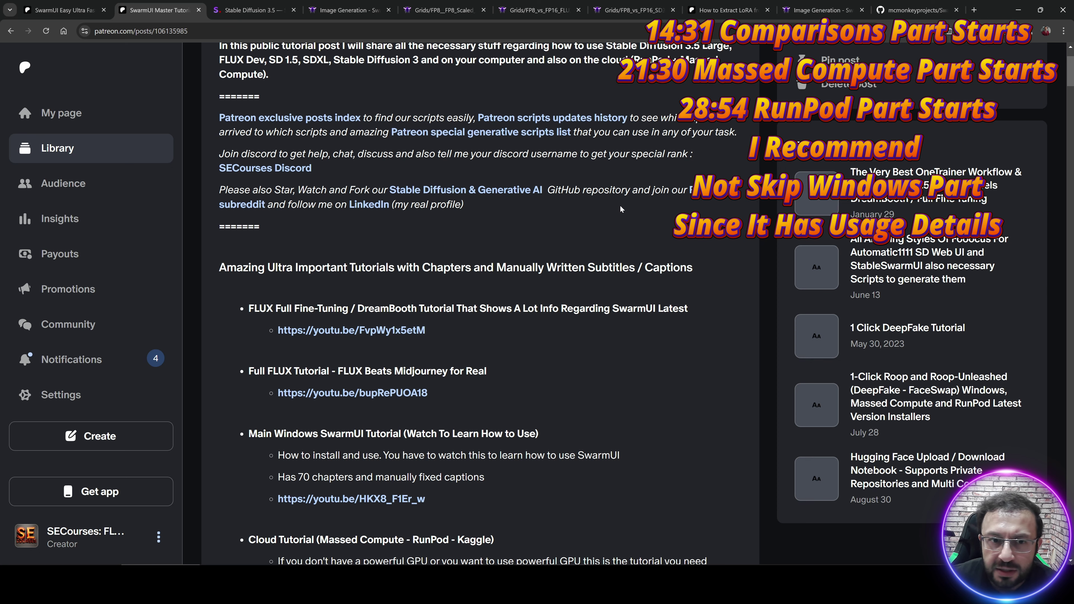
pyautogui.scroll(-1, 620, 211)
pyautogui.scroll(-1, 614, 220)
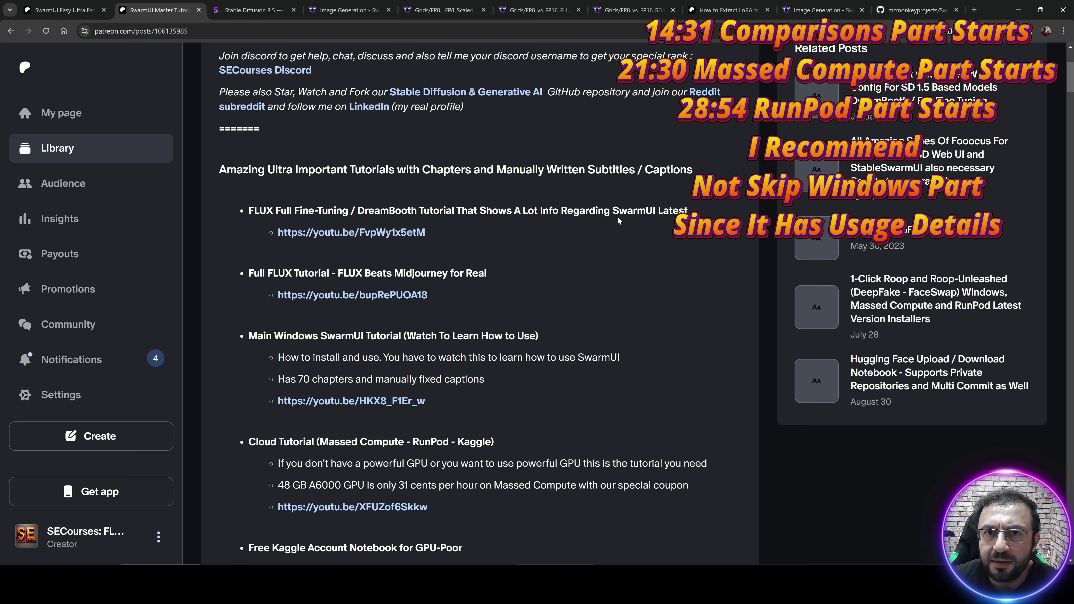
pyautogui.click(347, 30)
pyautogui.hotkey('ctrl', 'c')
pyautogui.click(1063, 31)
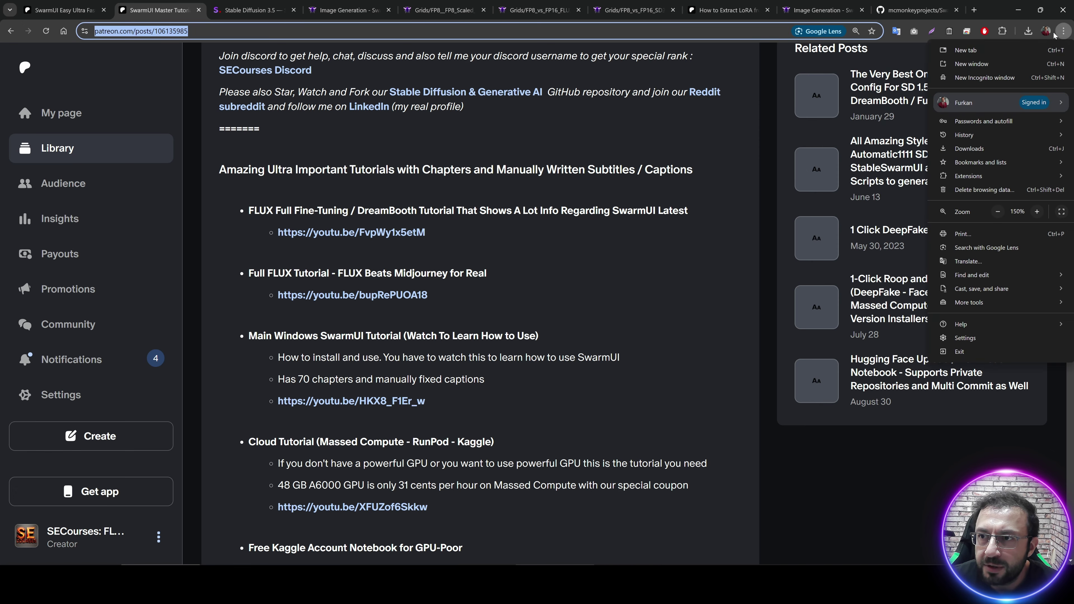
pyautogui.click(971, 72)
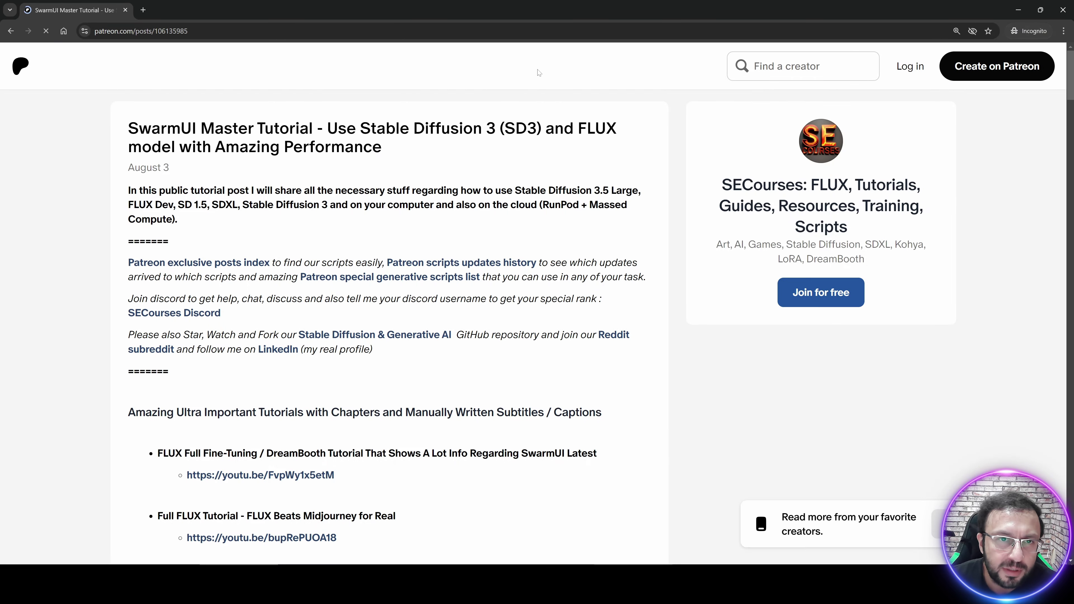
pyautogui.scroll(-8, 442, 268)
pyautogui.scroll(-4, 442, 269)
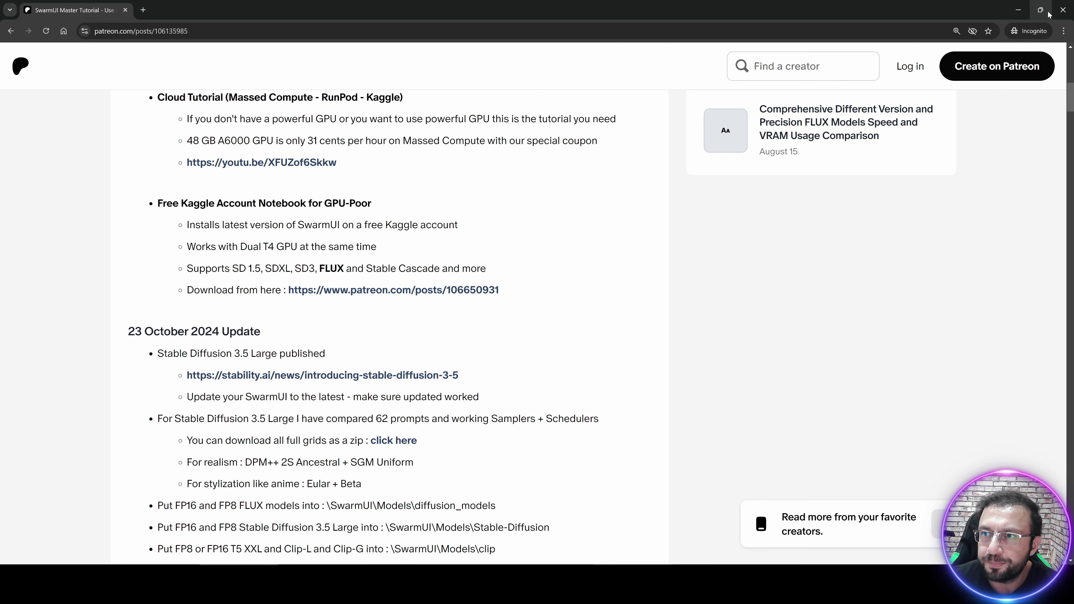
pyautogui.click(1062, 10)
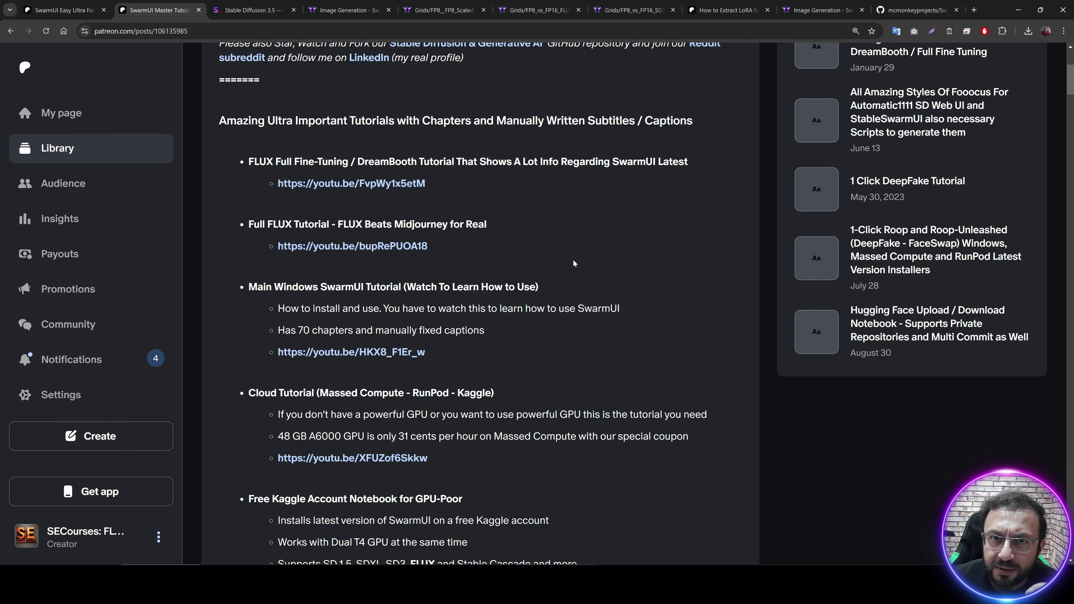
# Examine the post's tutorial links and its 23 October 2024 Update, including model folders, the automatic downloader and test results
pyautogui.scroll(-3, 578, 259)
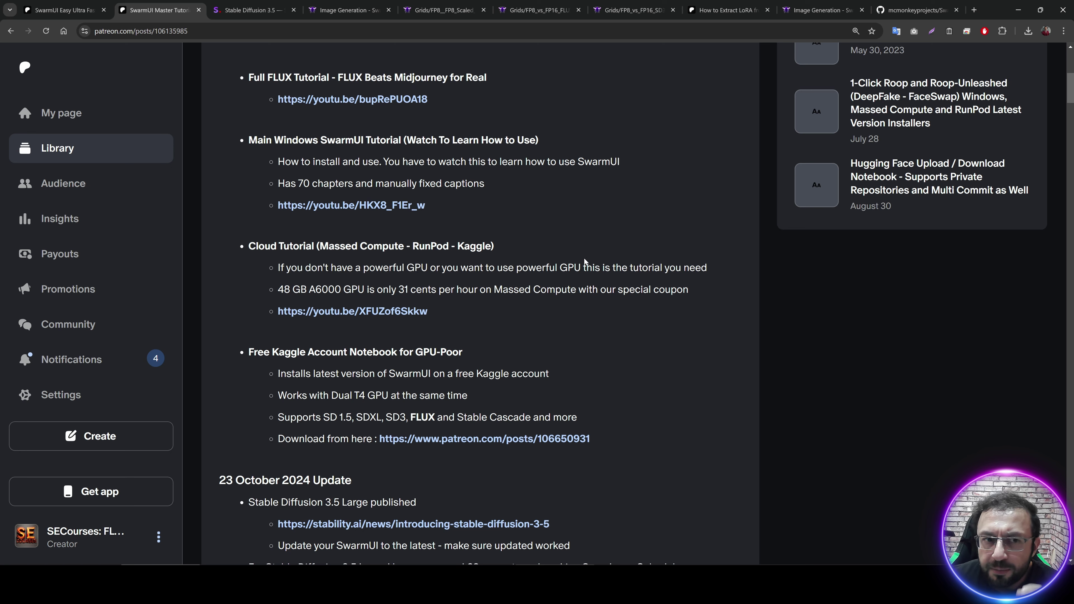
pyautogui.scroll(-1, 584, 260)
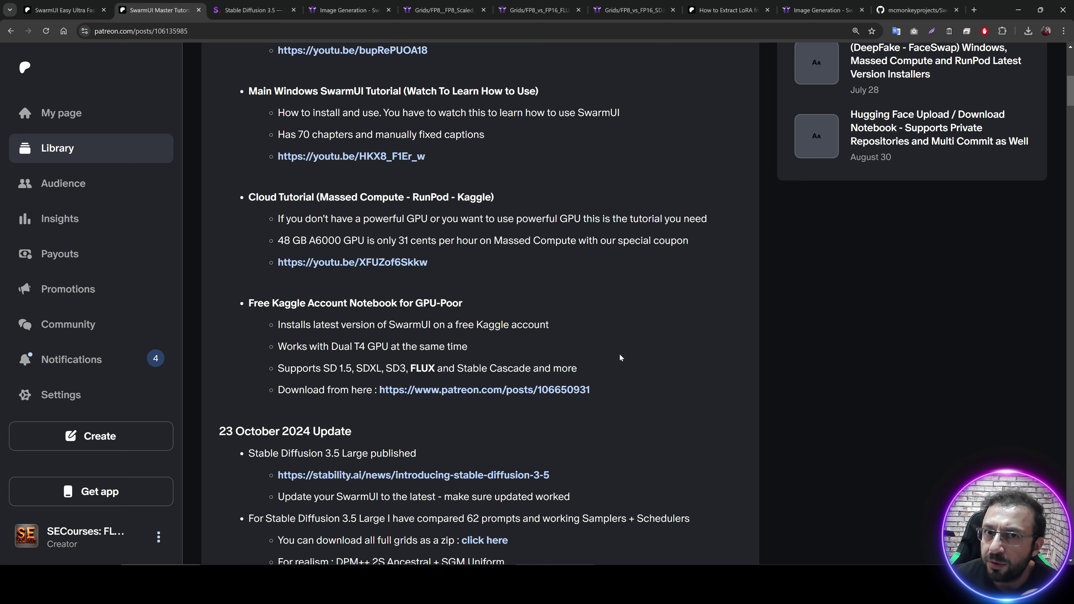
pyautogui.scroll(-3, 626, 355)
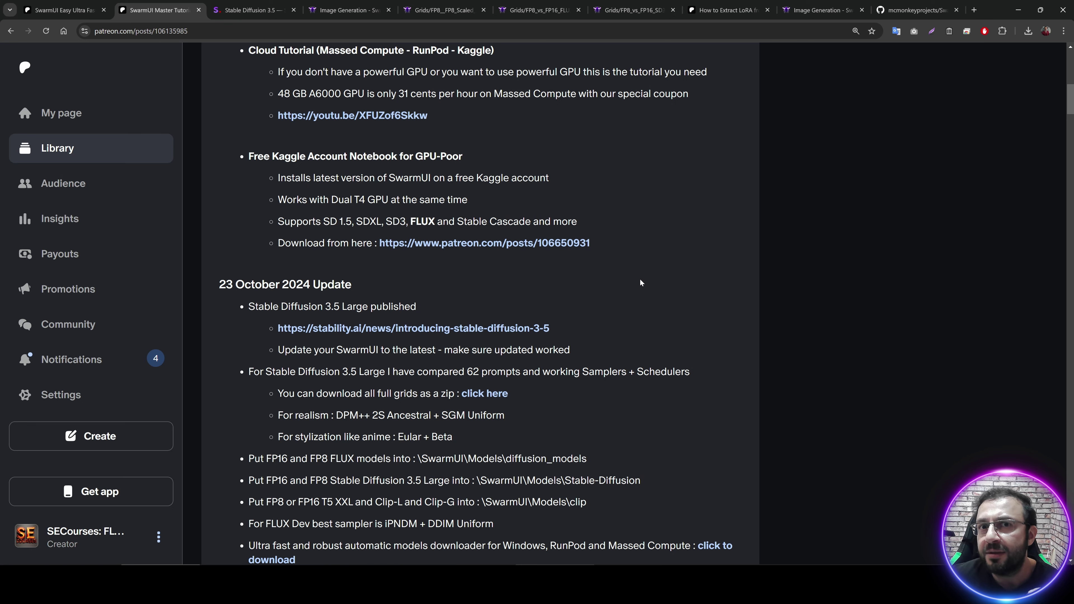
pyautogui.scroll(-8, 642, 289)
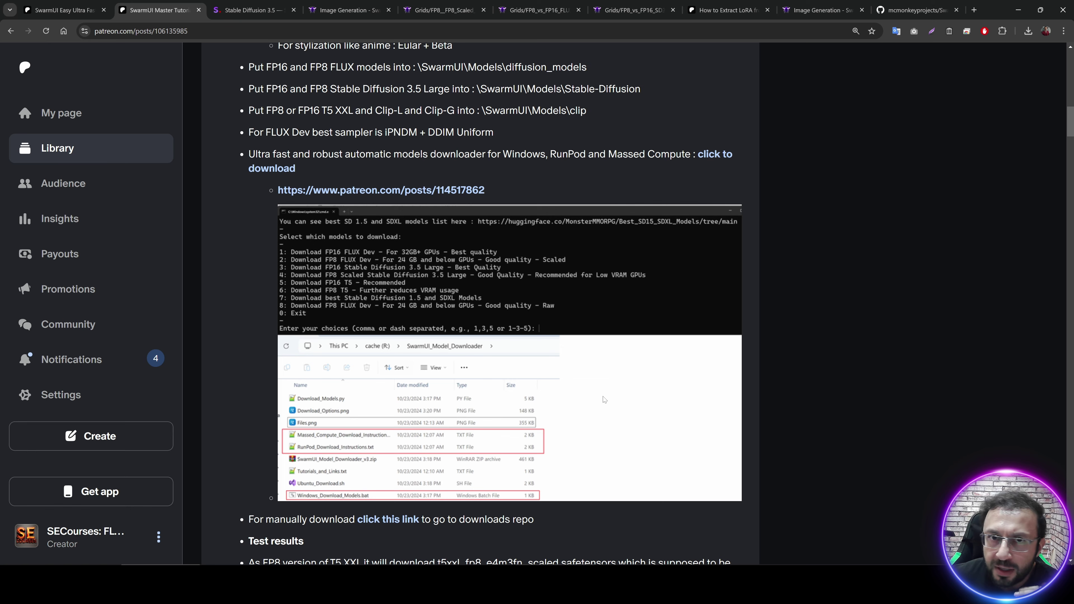
pyautogui.scroll(-4, 604, 400)
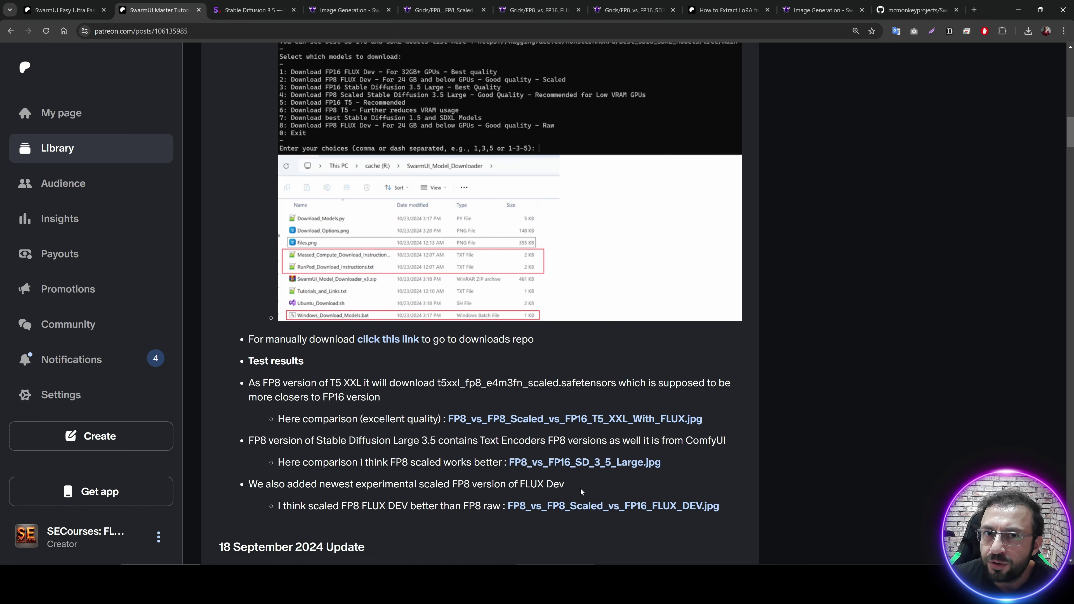
pyautogui.scroll(-1, 580, 488)
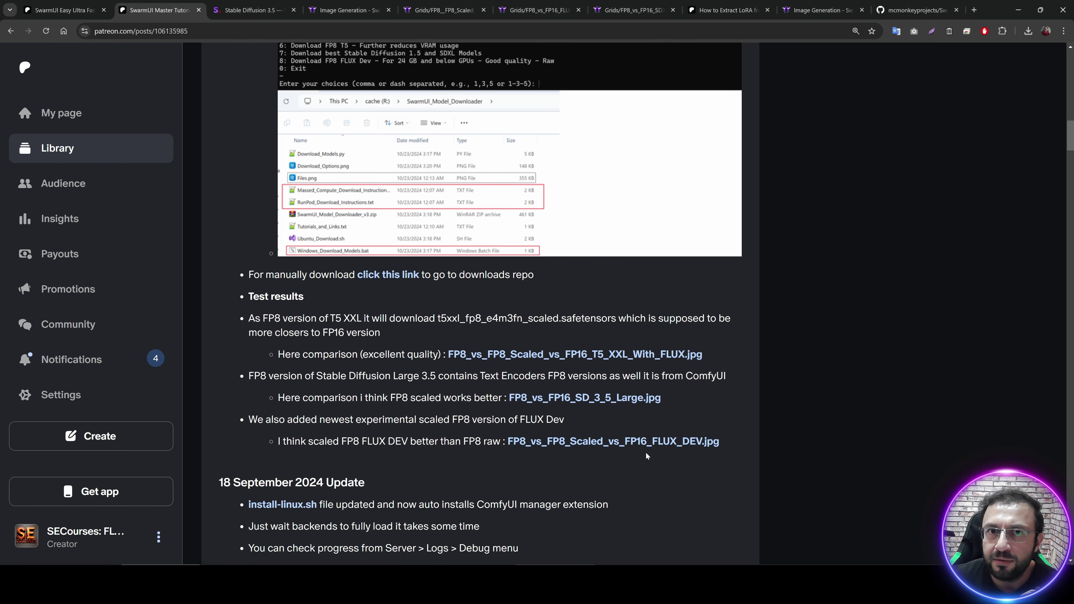
pyautogui.scroll(10, 640, 289)
pyautogui.scroll(-1, 637, 304)
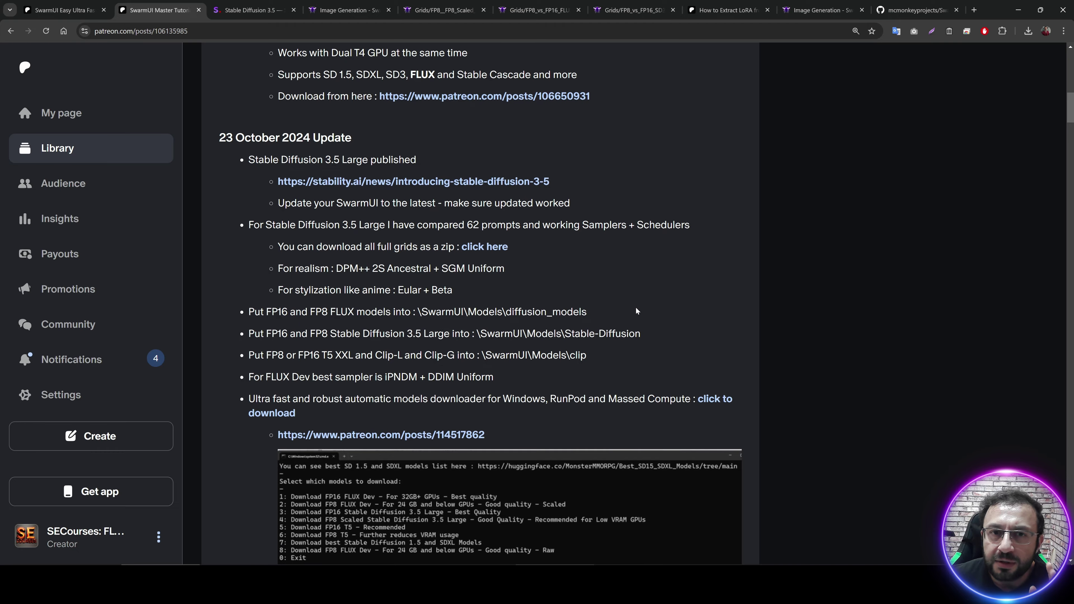
pyautogui.scroll(-4, 635, 309)
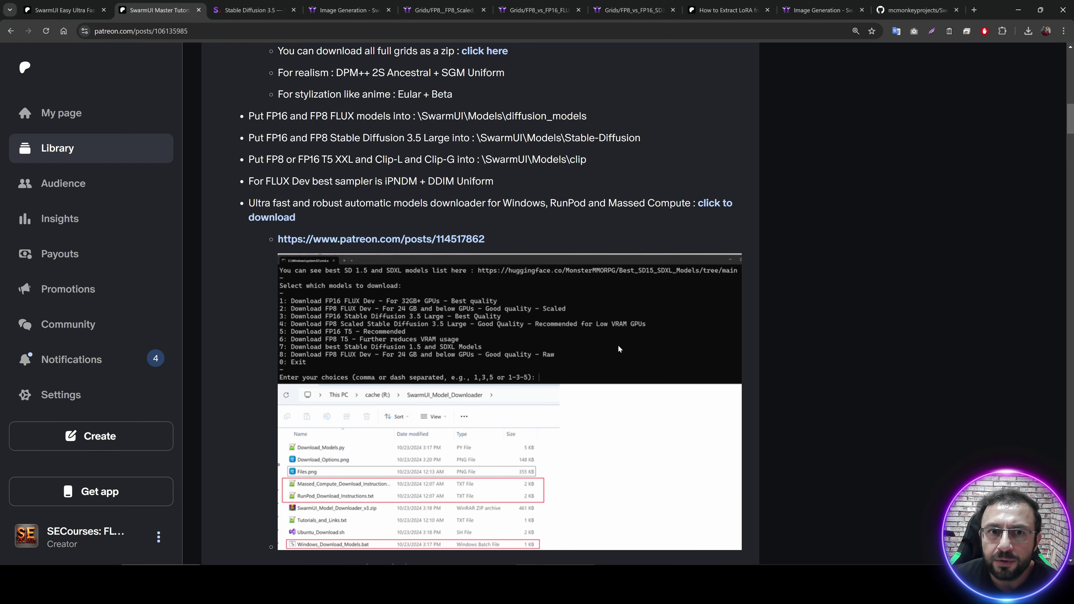
# Check the SwarmUI Windows requirements near the post's end and the Windows installation section of the SwarmUI GitHub README
pyautogui.scroll(-20, 618, 348)
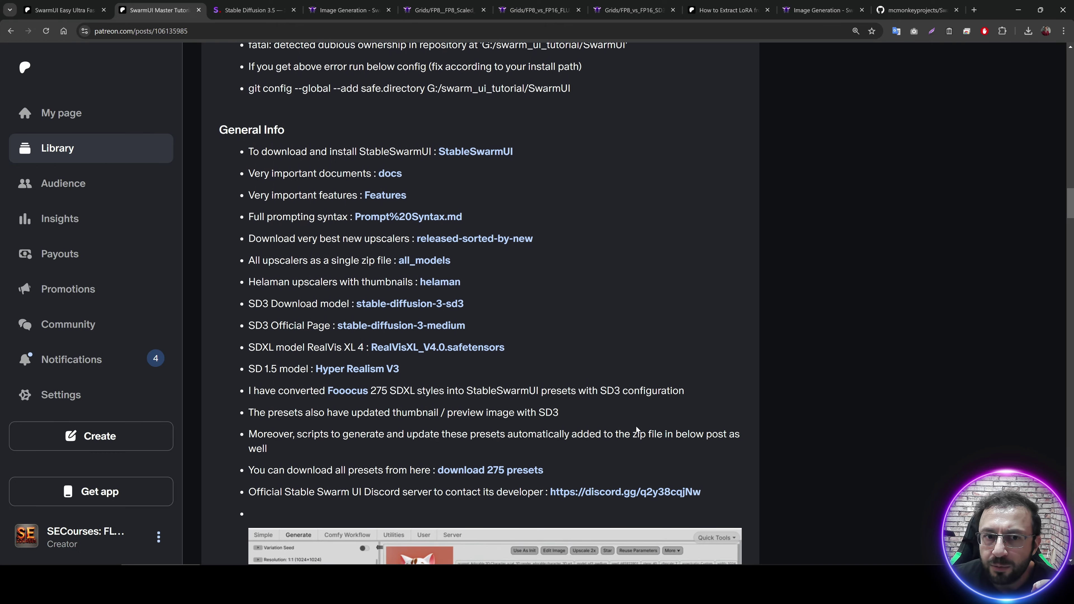
pyautogui.scroll(-20, 636, 426)
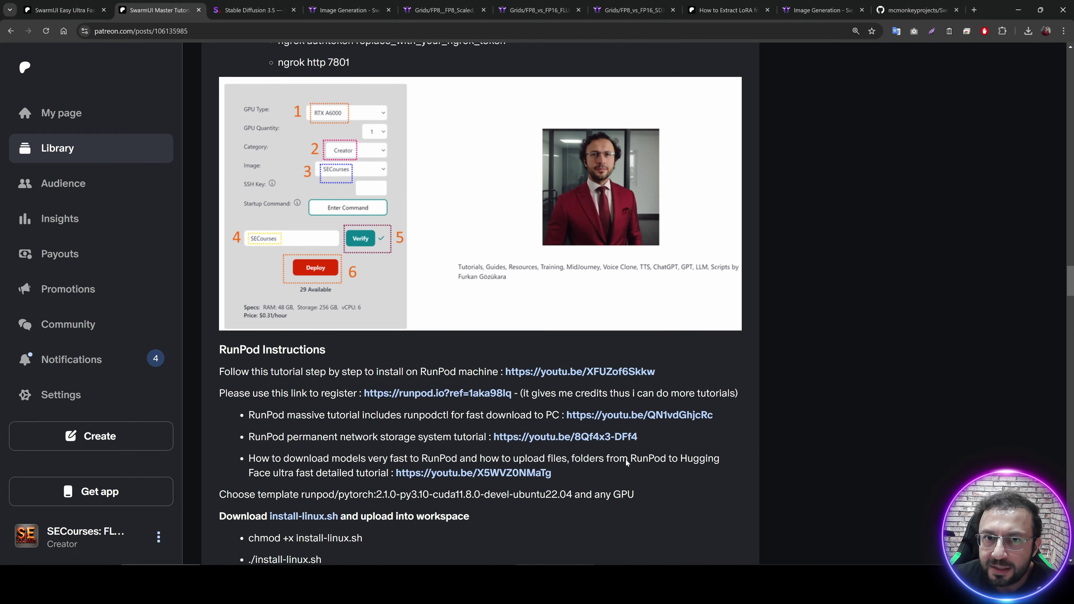
pyautogui.scroll(-15, 625, 459)
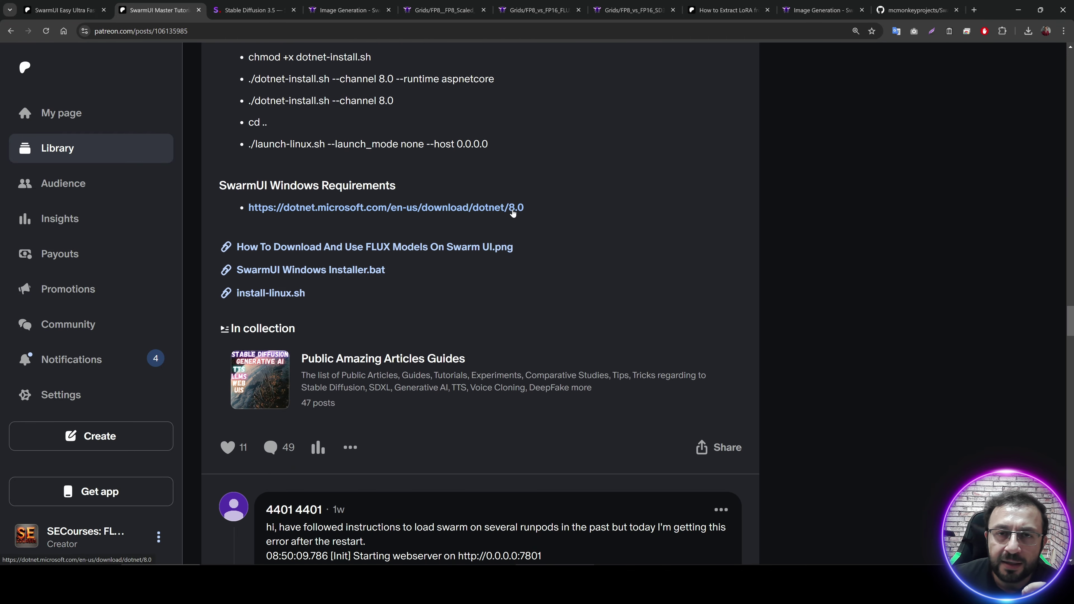
pyautogui.click(909, 5)
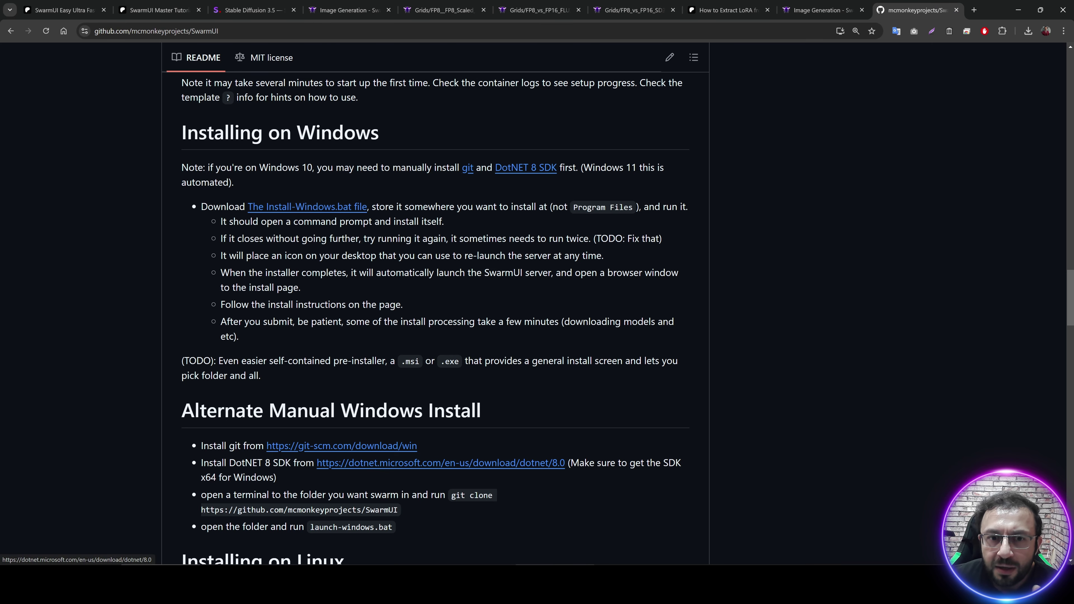
pyautogui.click(158, 10)
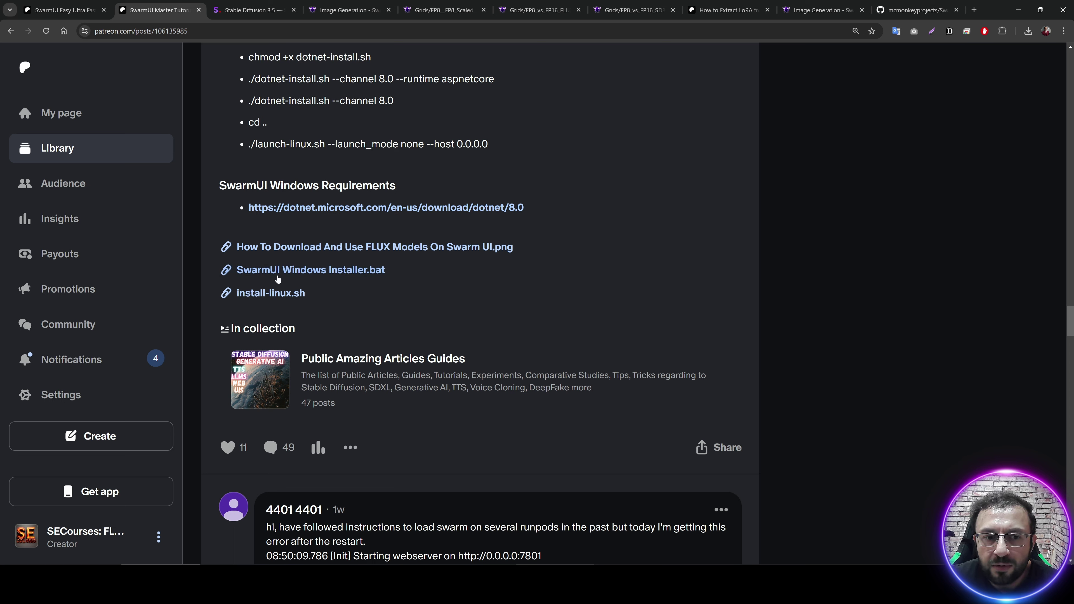
# Download SwarmUI Windows Installer.bat, switch to File Explorer, and create and open a folder named swarm_ui on the G: drive
pyautogui.click(355, 271)
pyautogui.hotkey('alt', 'Tab')
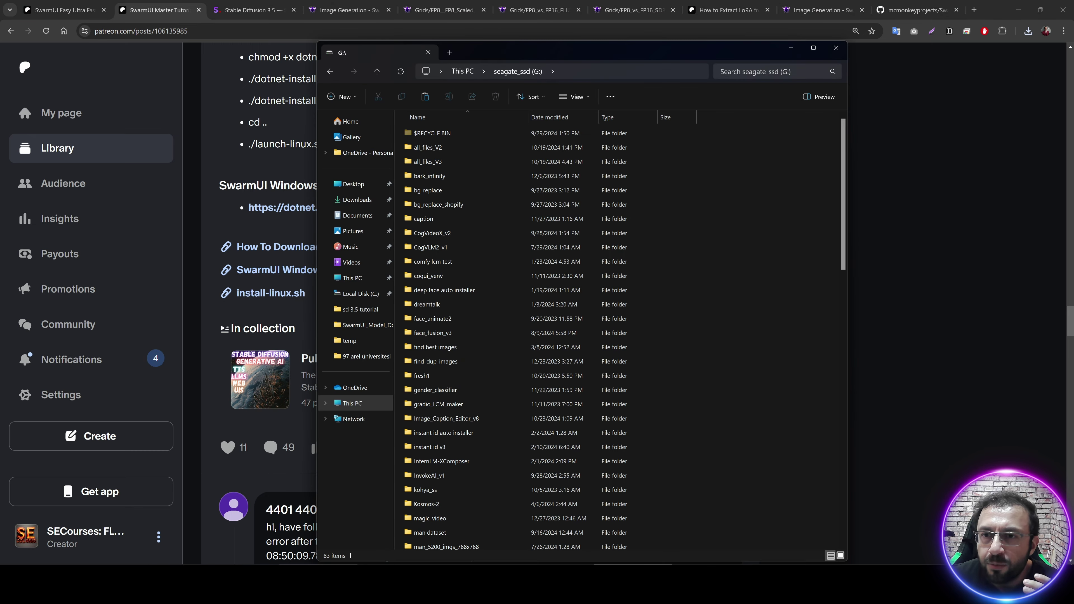
pyautogui.click(813, 48)
pyautogui.rightClick(484, 148)
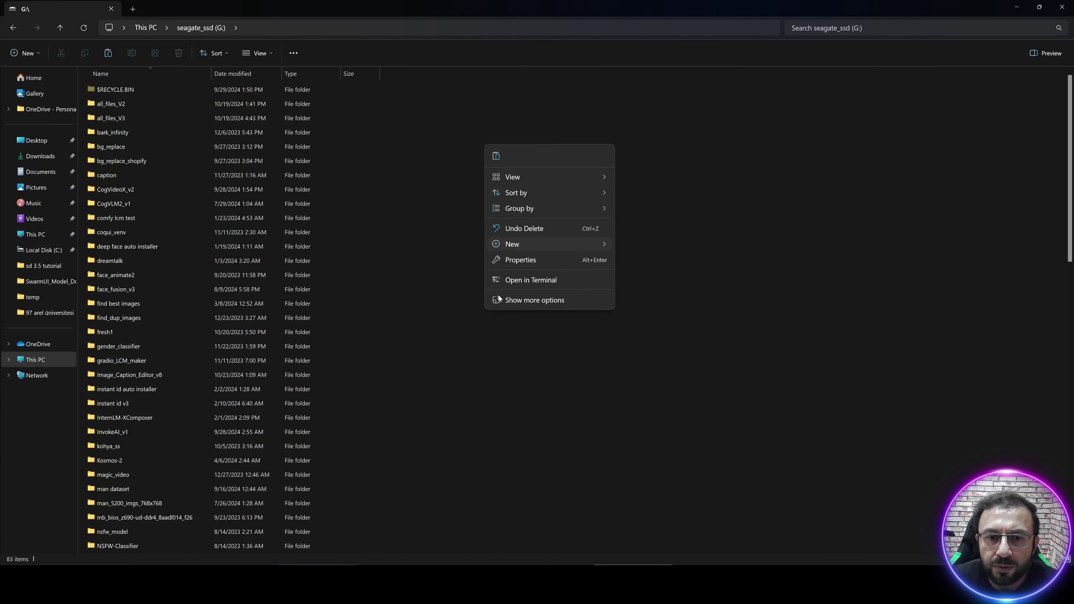
pyautogui.moveTo(523, 244)
pyautogui.click(663, 243)
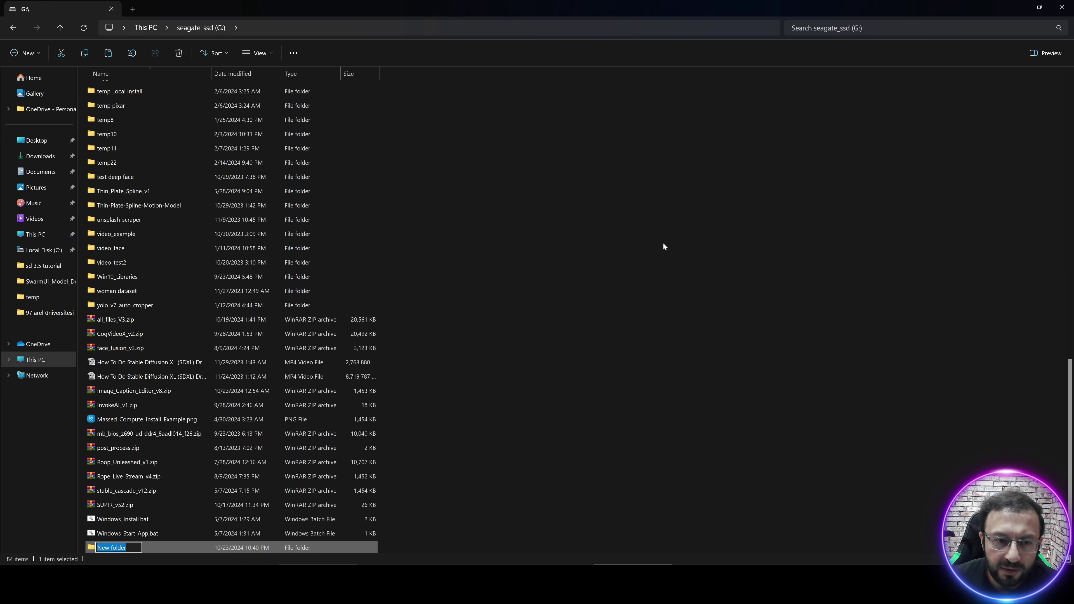
pyautogui.write('swarm_ui')
pyautogui.press('Return')
pyautogui.press('Return')
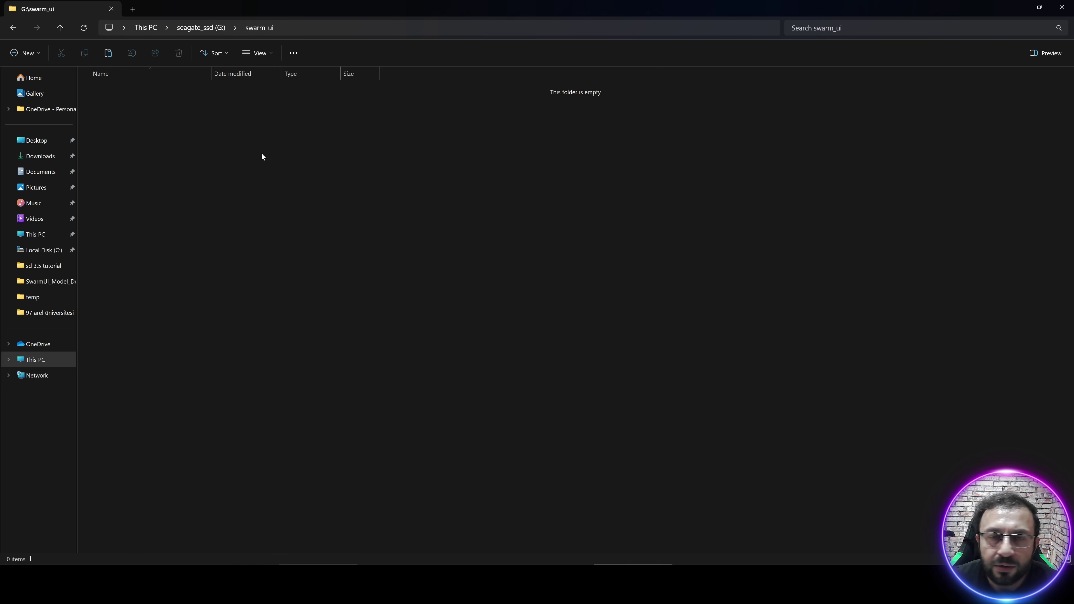
# Paste SwarmUI Windows Installer.bat into the swarm_ui folder and run it despite the SmartScreen warning
pyautogui.hotkey('ctrl', 'v')
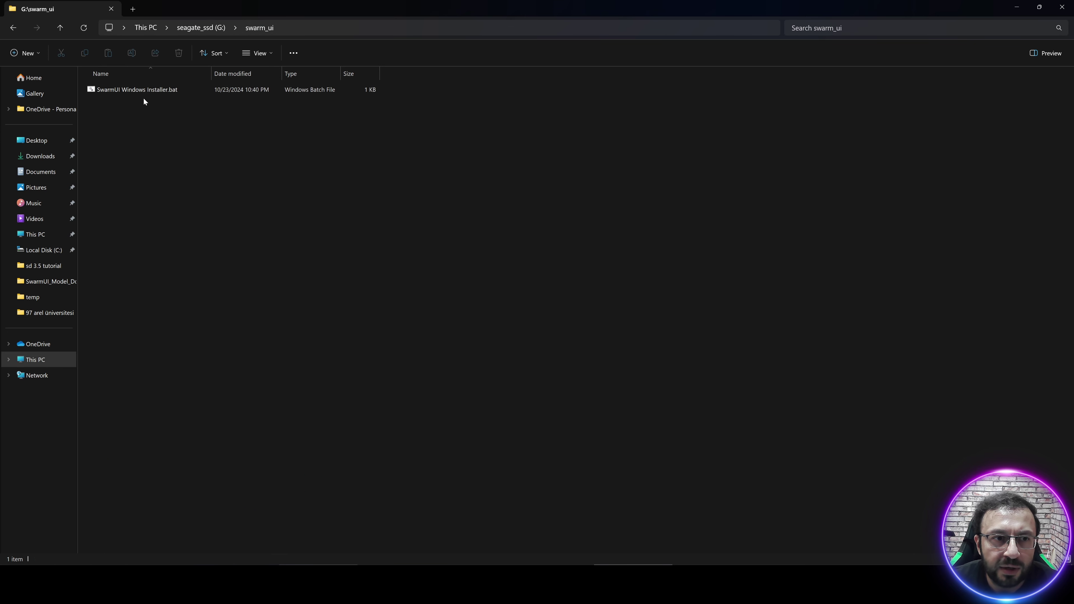
pyautogui.doubleClick(126, 91)
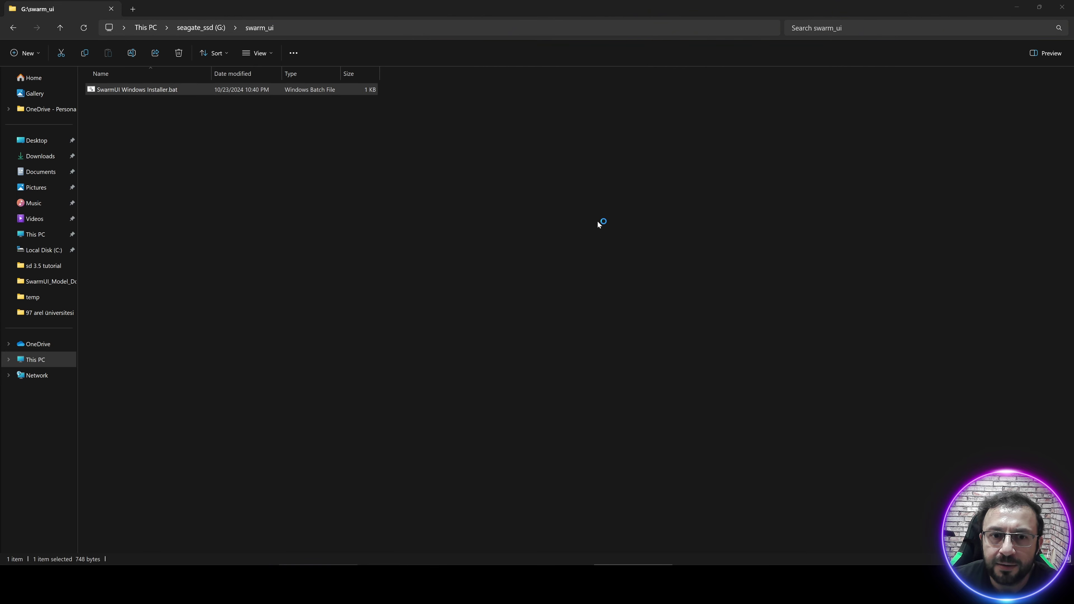
pyautogui.click(443, 219)
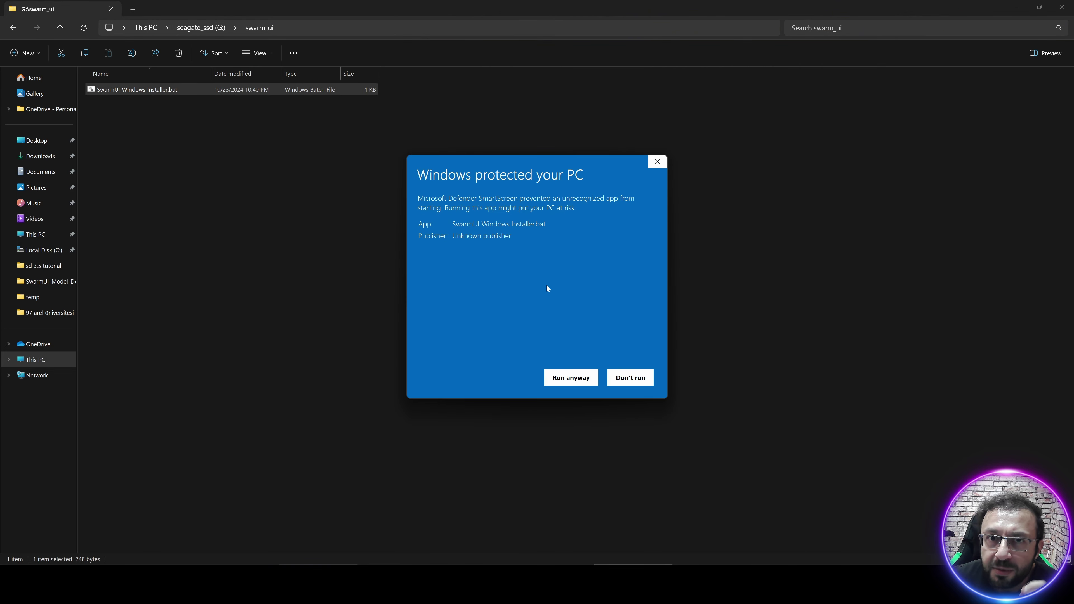
pyautogui.click(570, 377)
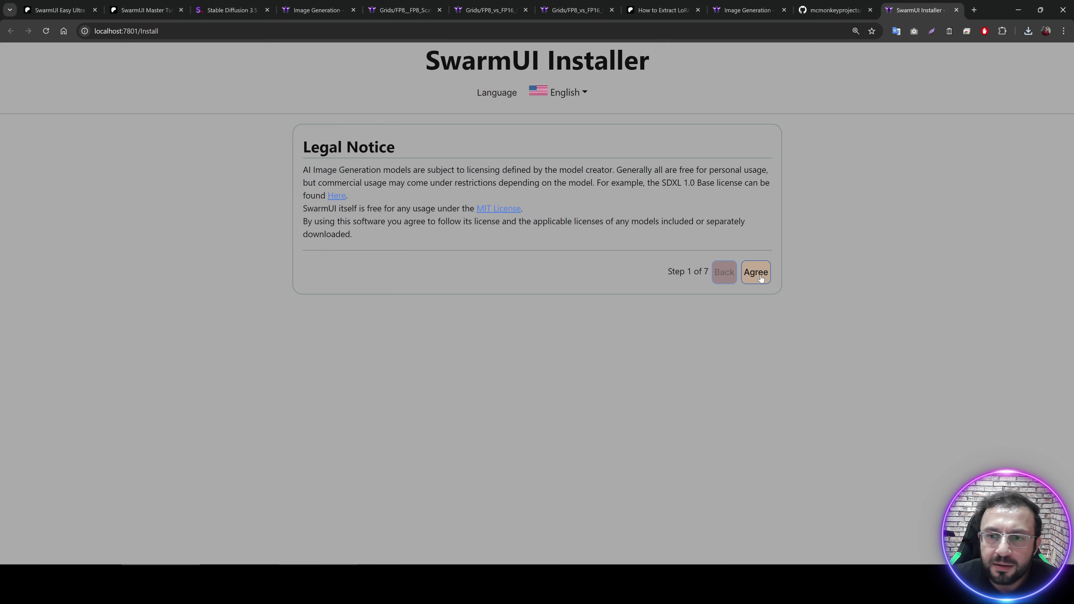
# Agree to the SwarmUI Installer's legal notice and choose Customize Settings with the Modern Dark theme
pyautogui.click(761, 277)
pyautogui.hotkey('ctrl', '+')
pyautogui.click(308, 254)
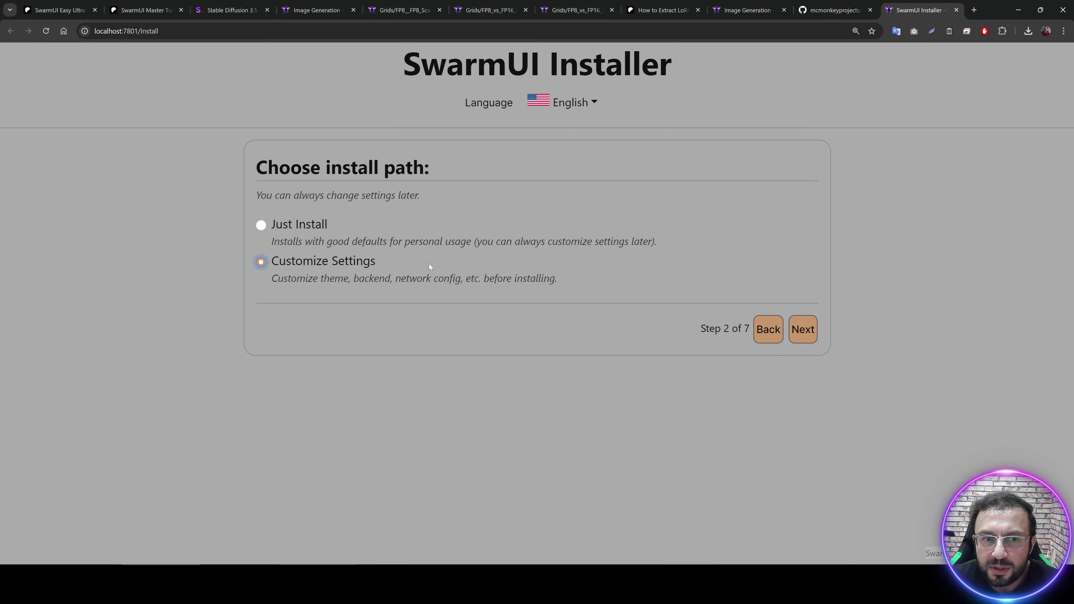
pyautogui.click(803, 329)
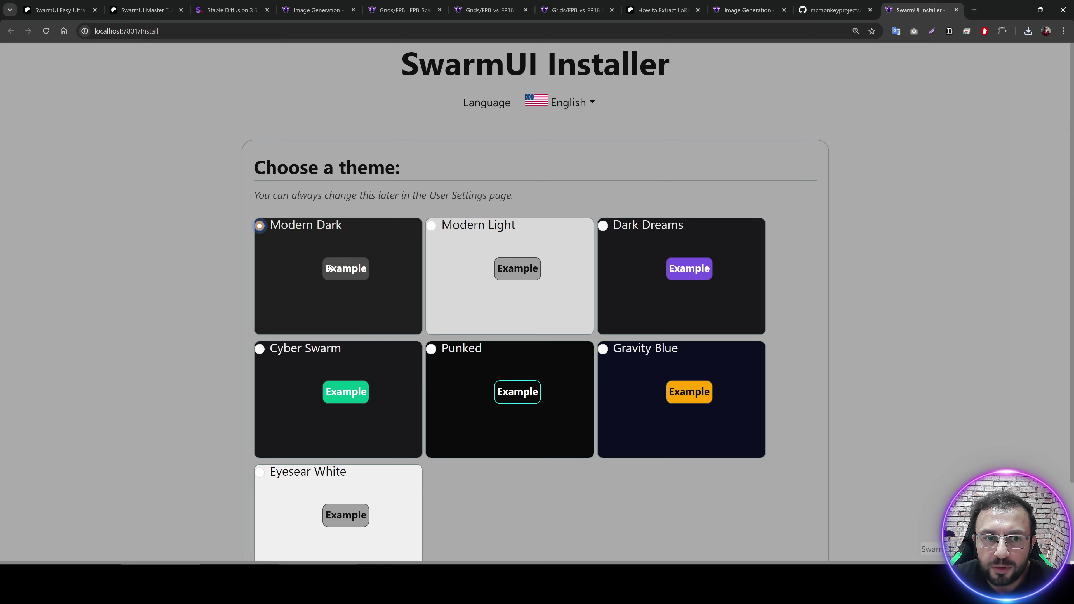
pyautogui.scroll(-2, 527, 383)
pyautogui.click(802, 534)
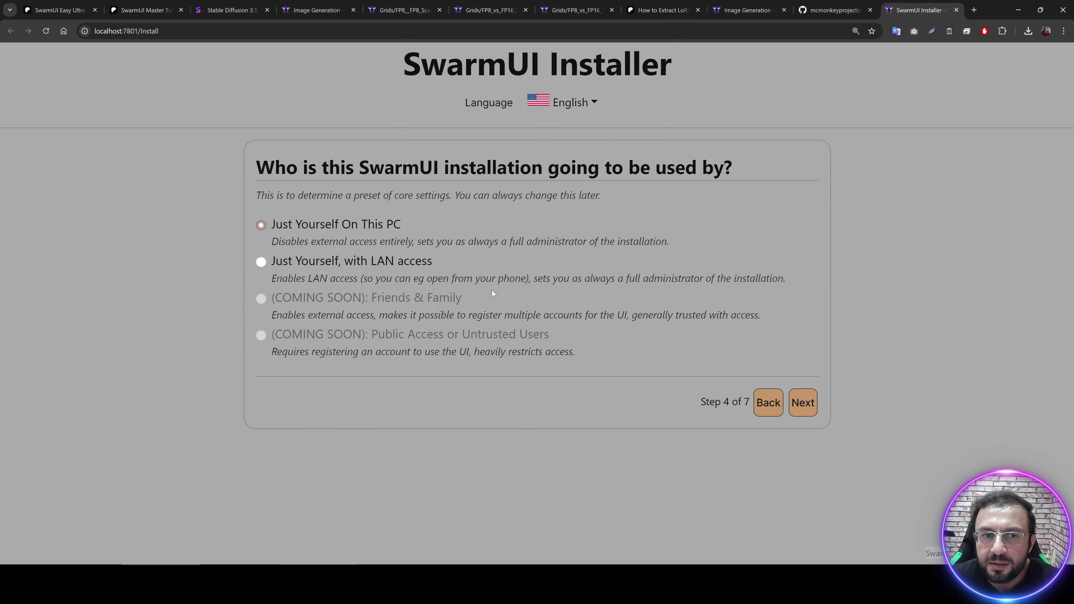
# Start the installation for Just Yourself On This PC with the ComfyUI (Local) backend and no model downloads
pyautogui.click(802, 402)
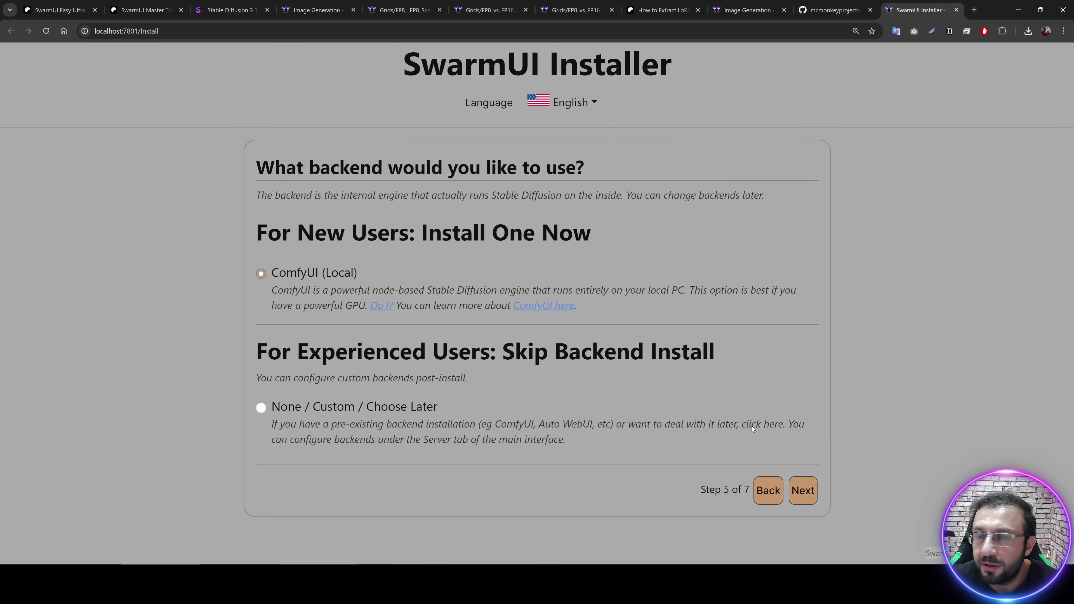
pyautogui.click(803, 490)
pyautogui.scroll(-1, 423, 364)
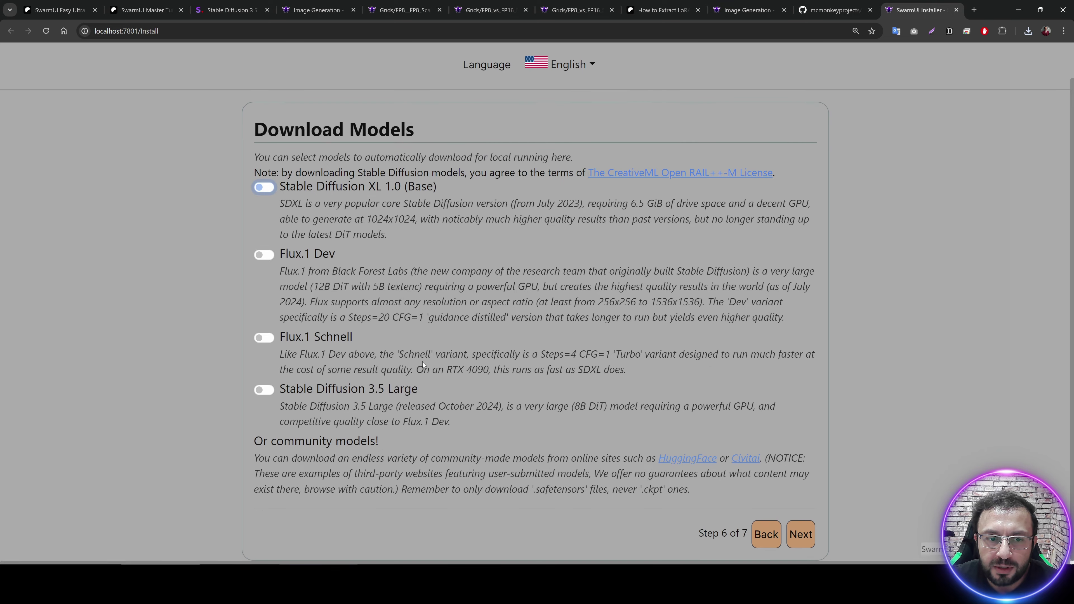
pyautogui.click(801, 534)
pyautogui.press('Return')
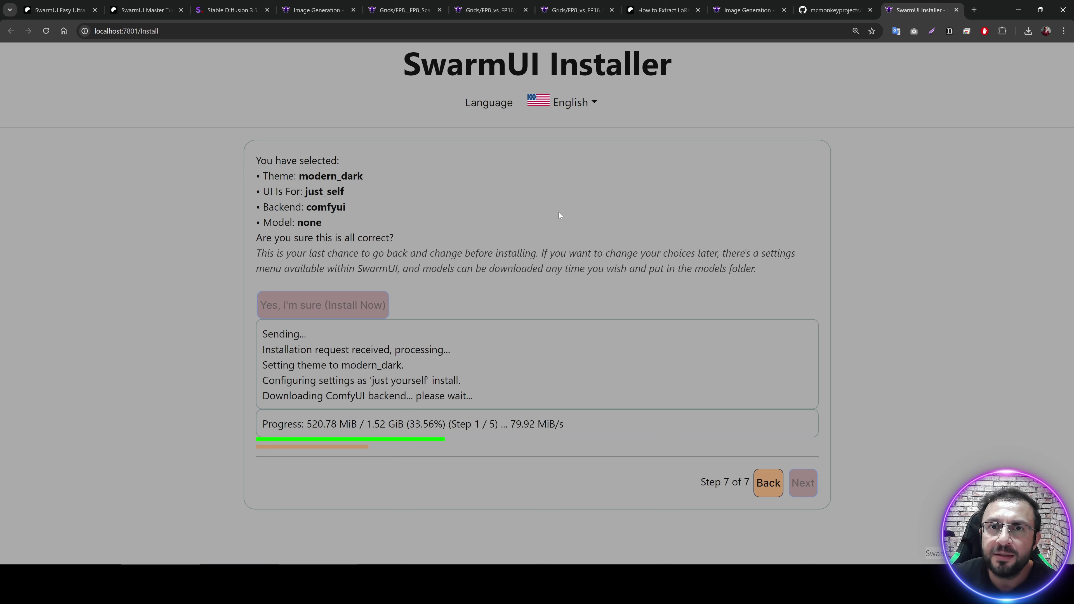
# Check the installation and ComfyUI backend loading progress in the SwarmUI console and browser page
pyautogui.hotkey('alt', 'Tab')
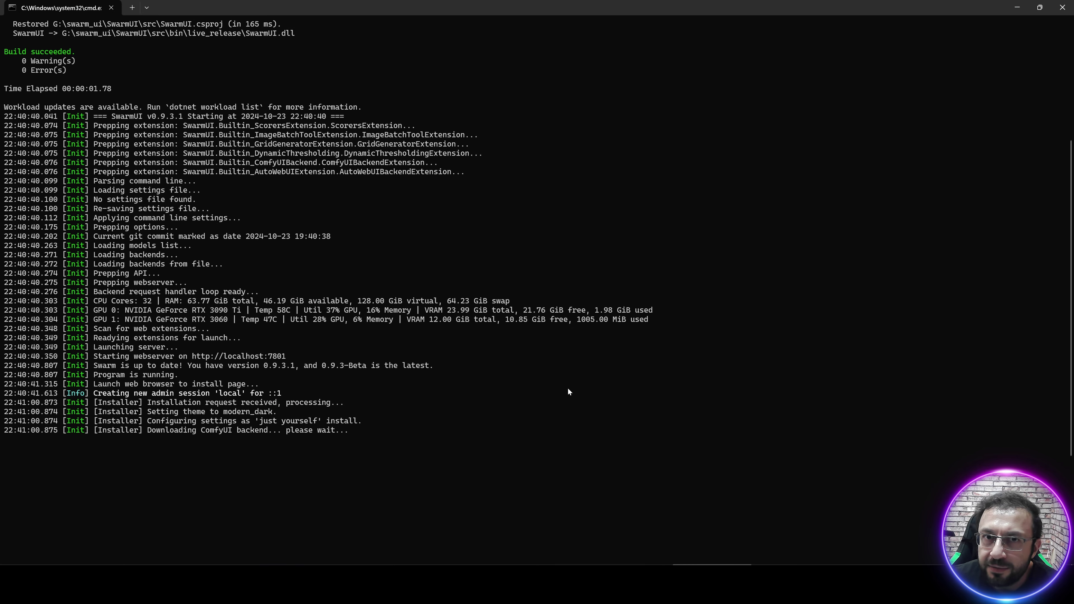
pyautogui.hotkey('alt', 'Tab')
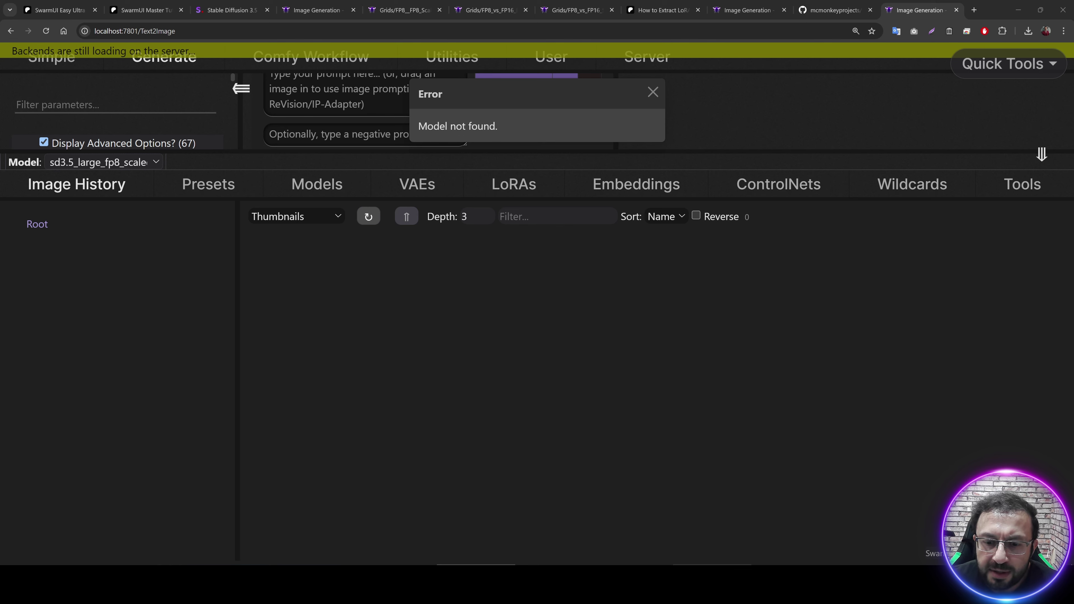
pyautogui.hotkey('alt', 'Tab')
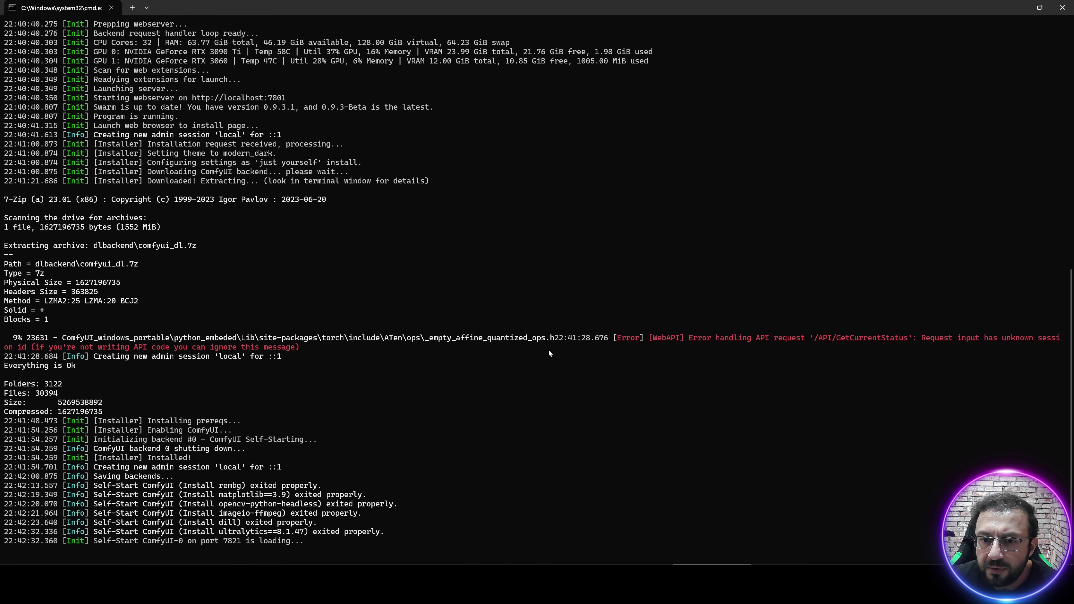
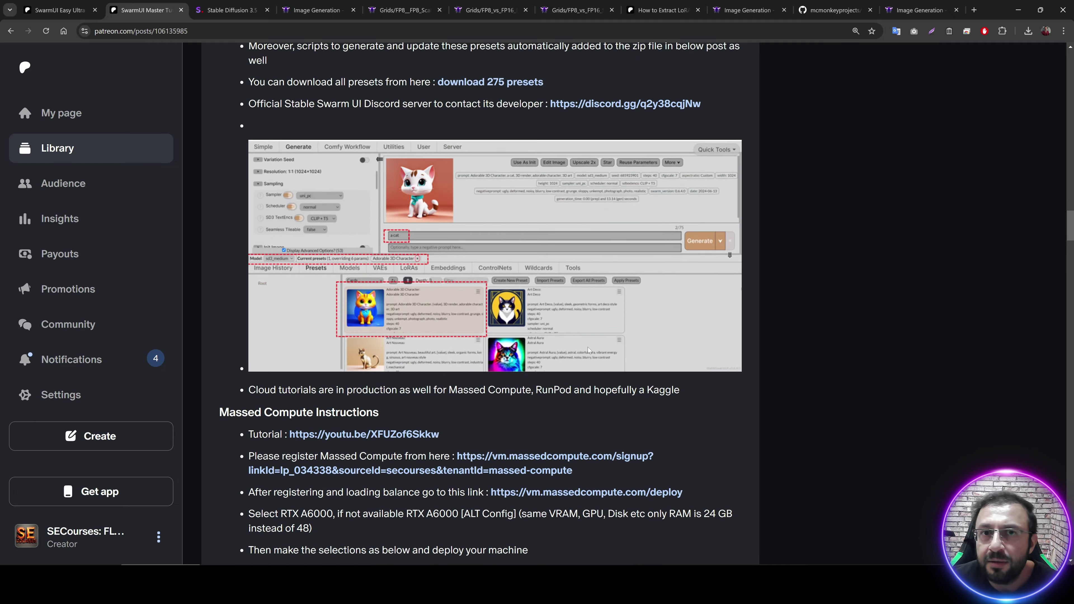
# Open the manual downloads repository linked in the 23 October 2024 Update and examine its model files
pyautogui.scroll(10, 580, 341)
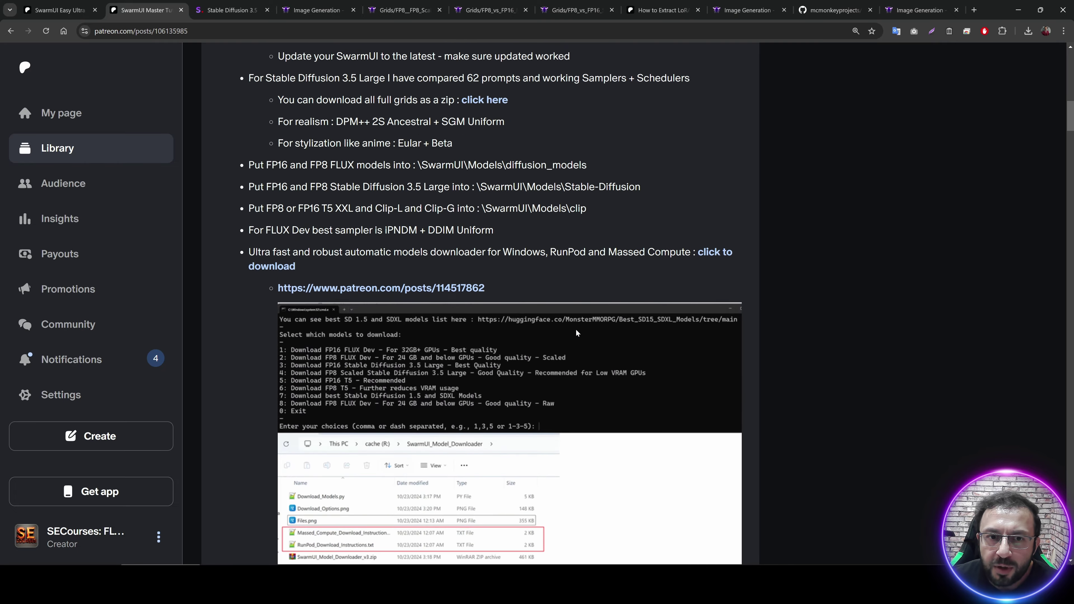
pyautogui.scroll(-1, 352, 222)
pyautogui.scroll(-4, 432, 294)
pyautogui.scroll(-3, 432, 294)
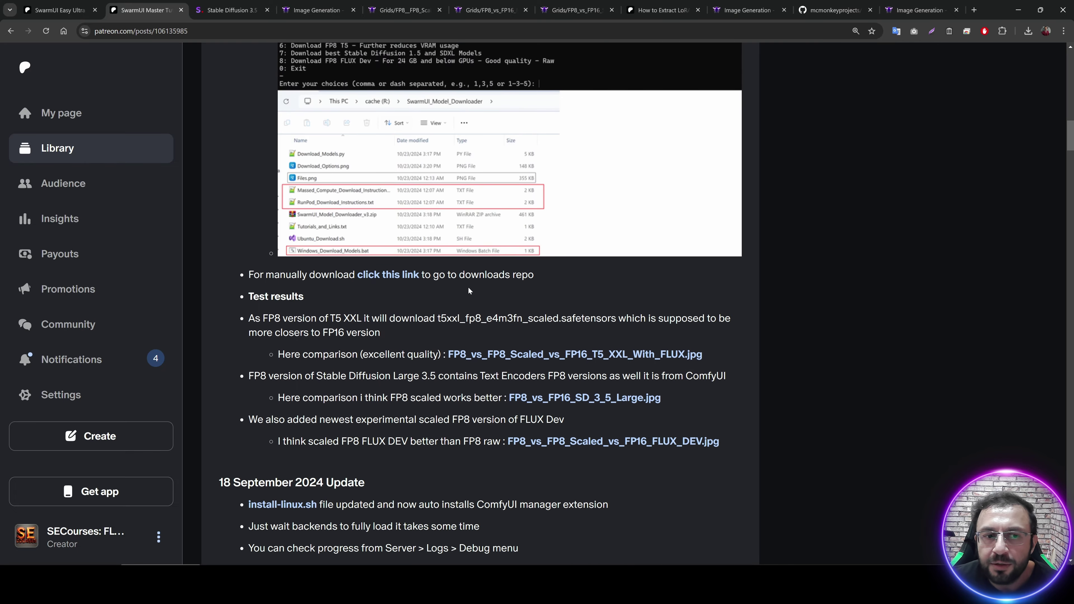
pyautogui.click(383, 275)
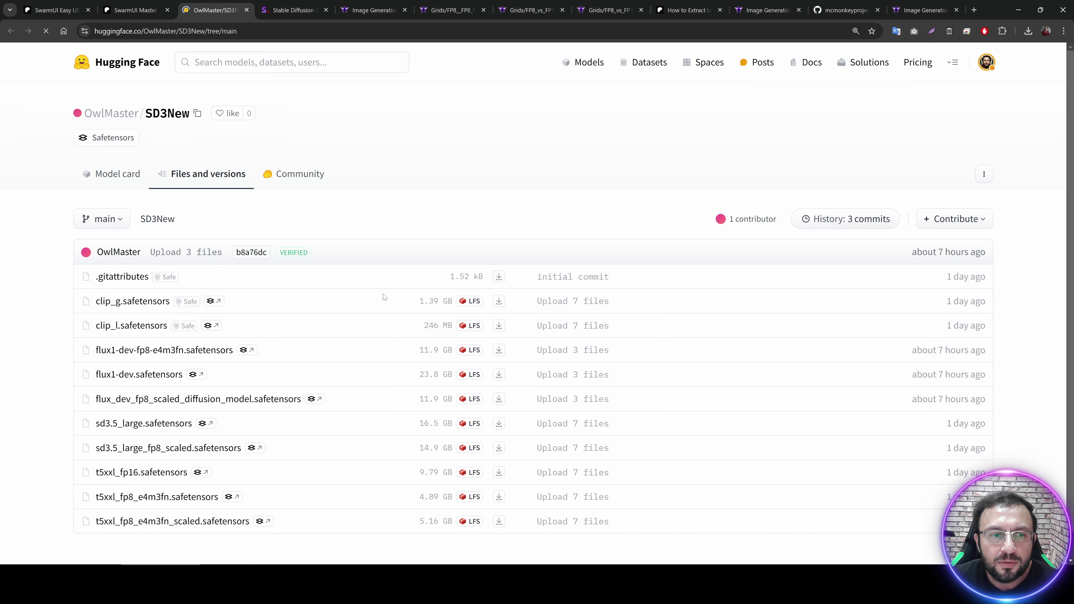
pyautogui.scroll(-1, 212, 307)
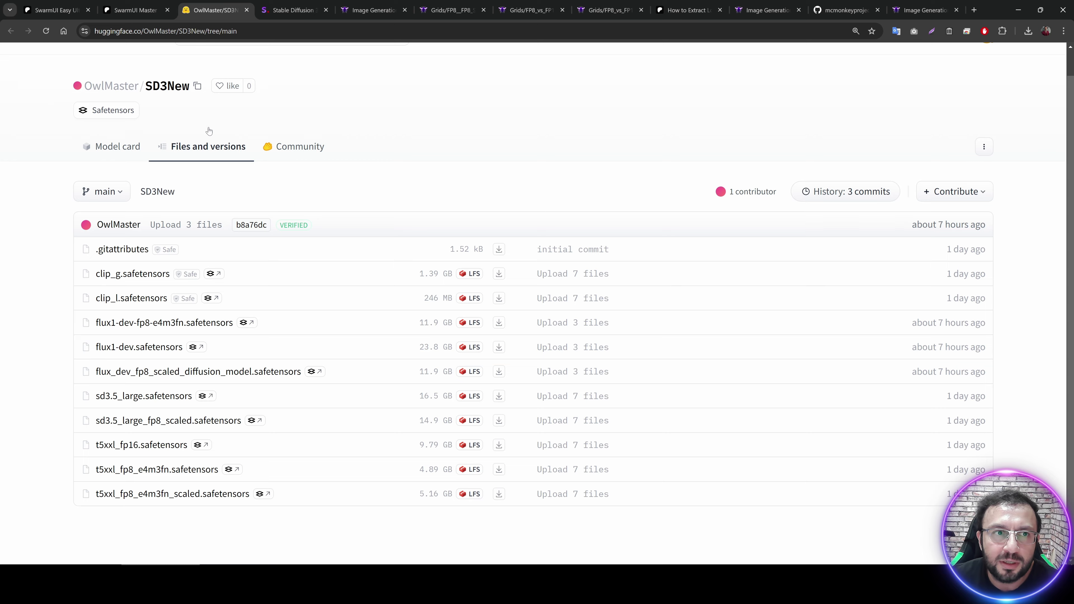
# Return to the tutorial post, open the linked automatic model downloader post and read its description
pyautogui.click(136, 10)
pyautogui.scroll(3, 503, 388)
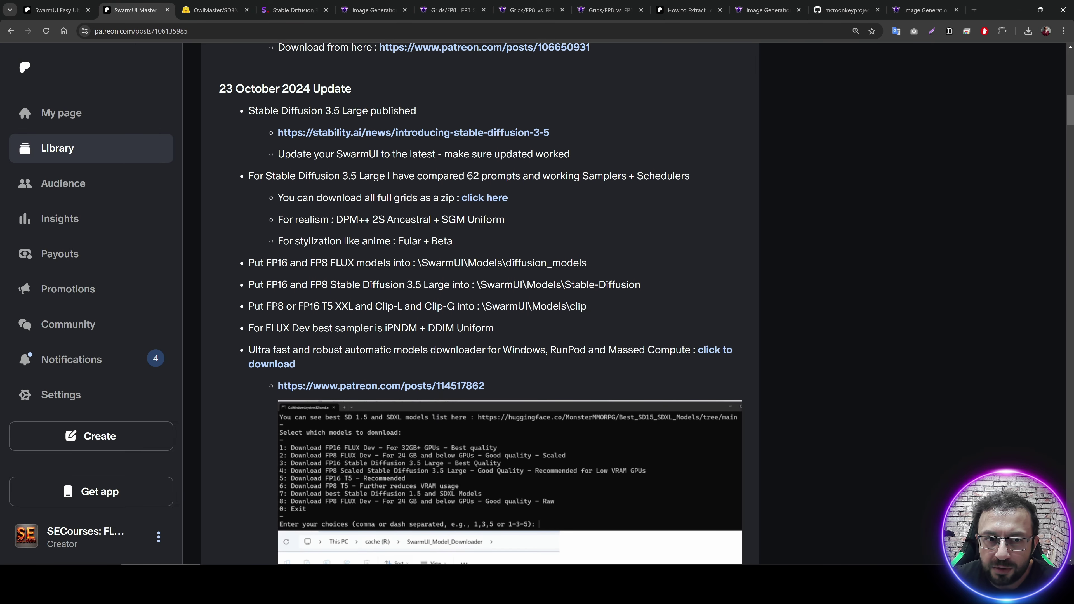
pyautogui.scroll(-3, 503, 388)
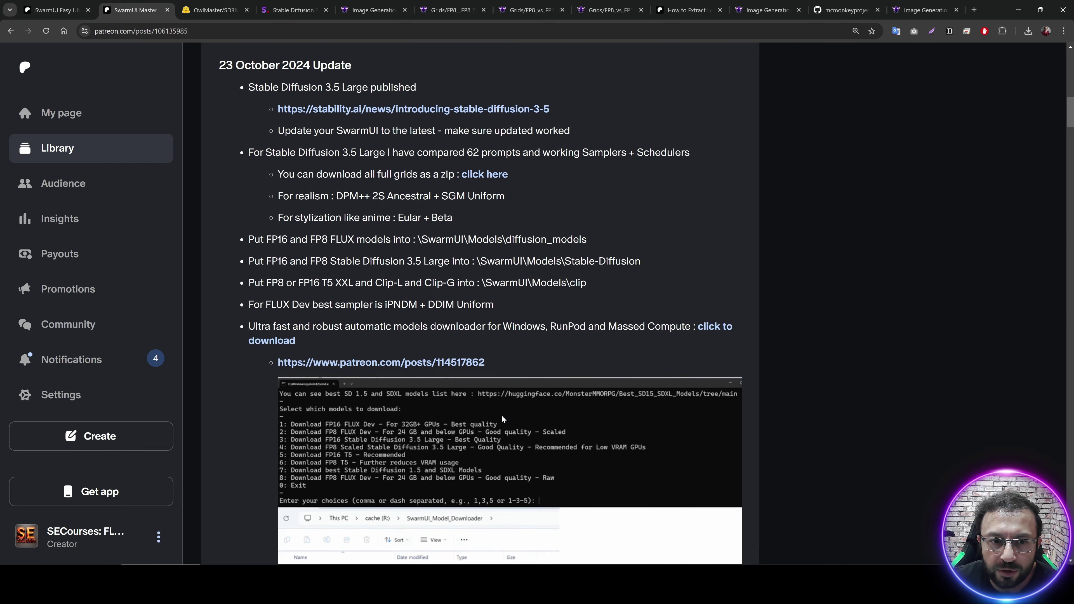
pyautogui.click(361, 290)
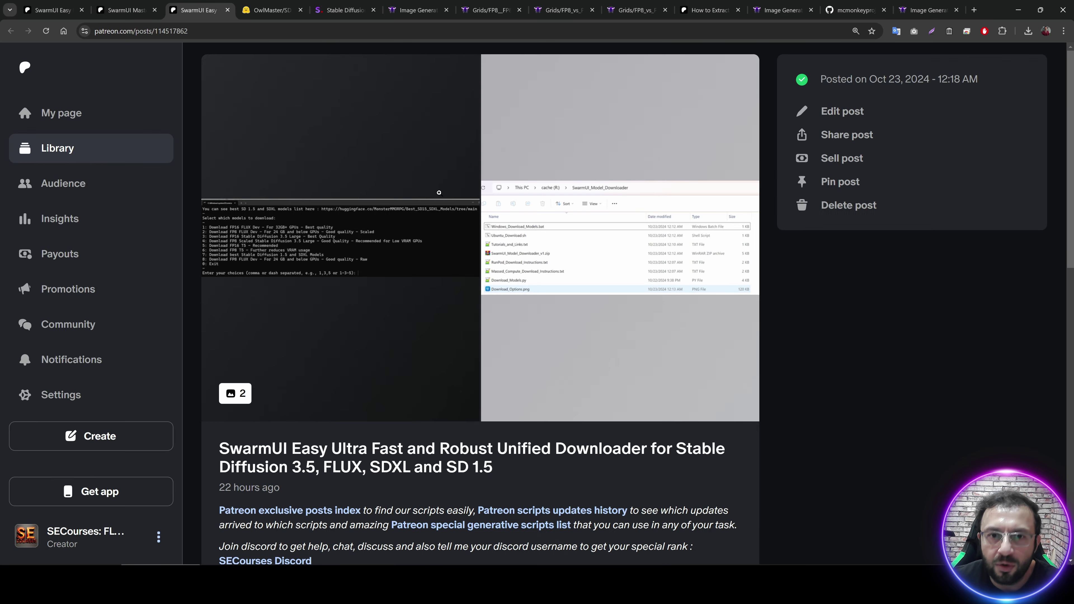
pyautogui.scroll(-7, 403, 147)
pyautogui.scroll(-1, 378, 229)
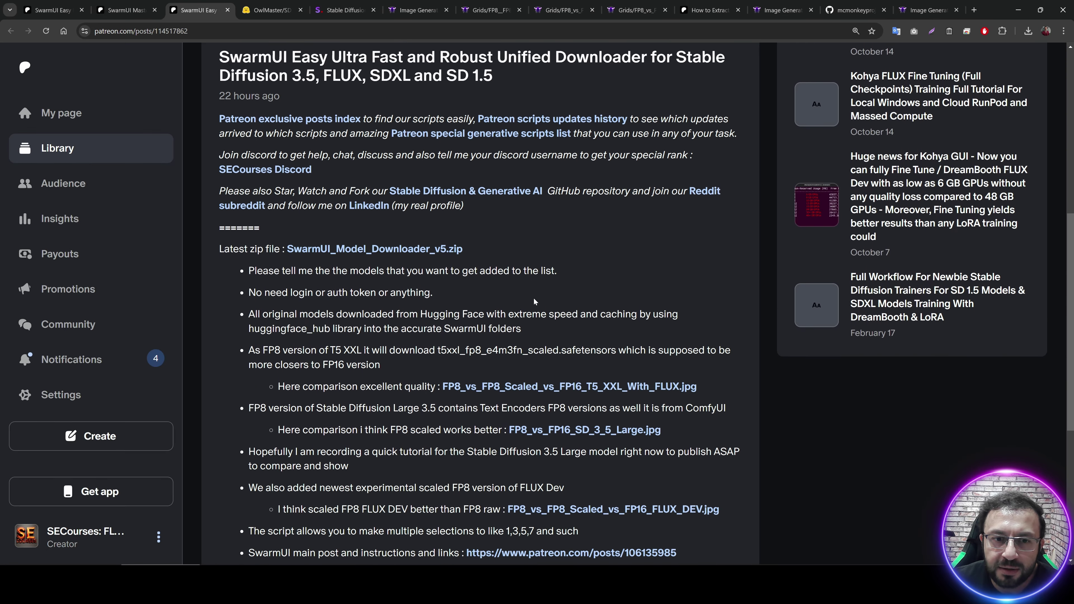
# Reopen the downloader post from the tutorial post and download SwarmUI_Model_Downloader_v5.zip into the swarm_ui folder
pyautogui.hotkey('alt', 'Left')
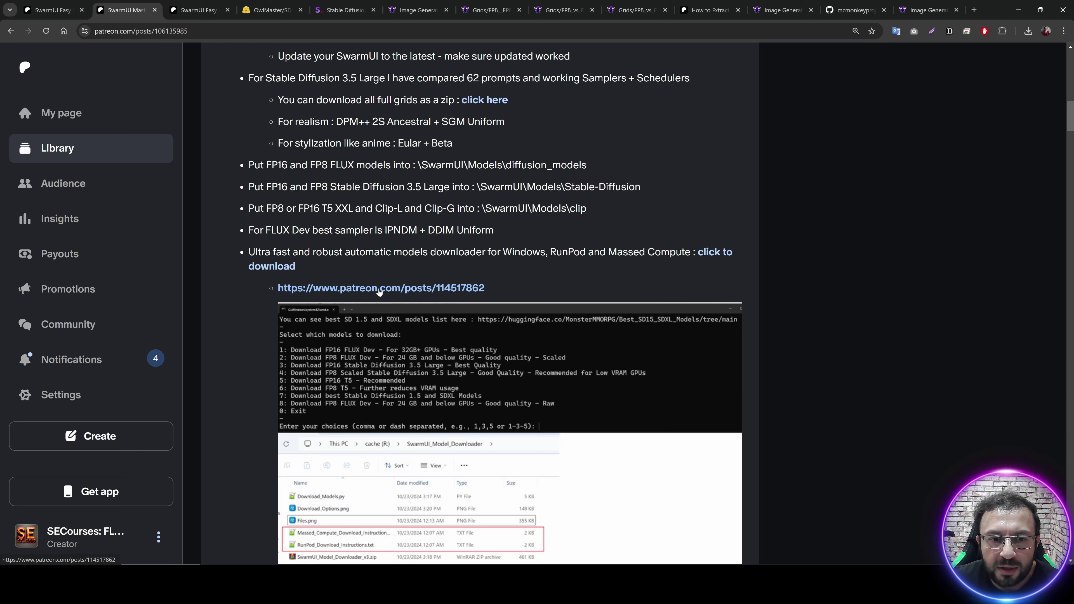
pyautogui.middleClick(360, 291)
pyautogui.click(318, 9)
pyautogui.scroll(-8, 391, 203)
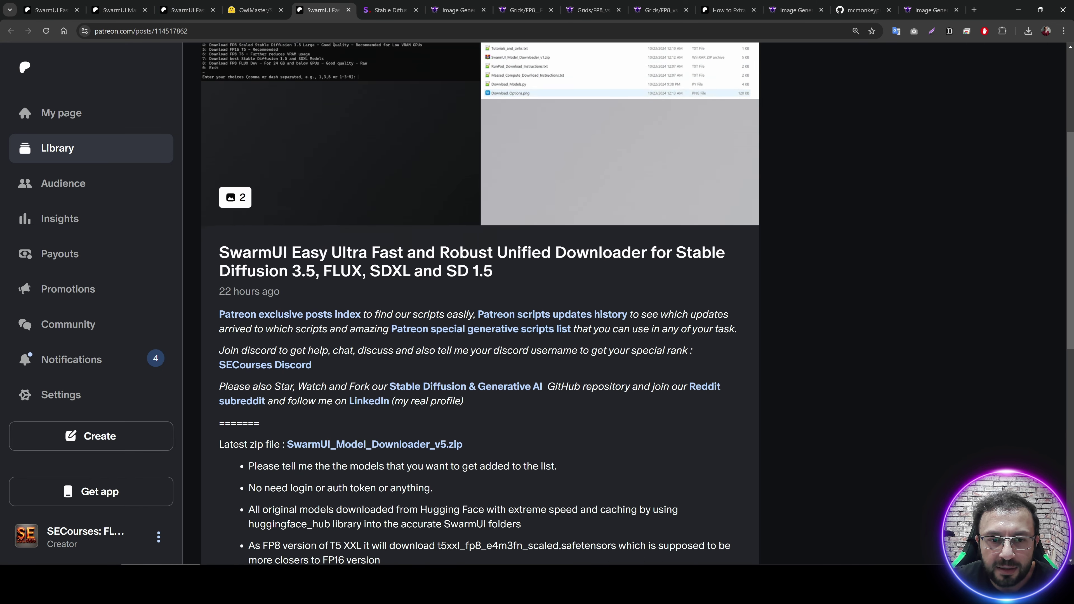
pyautogui.click(391, 202)
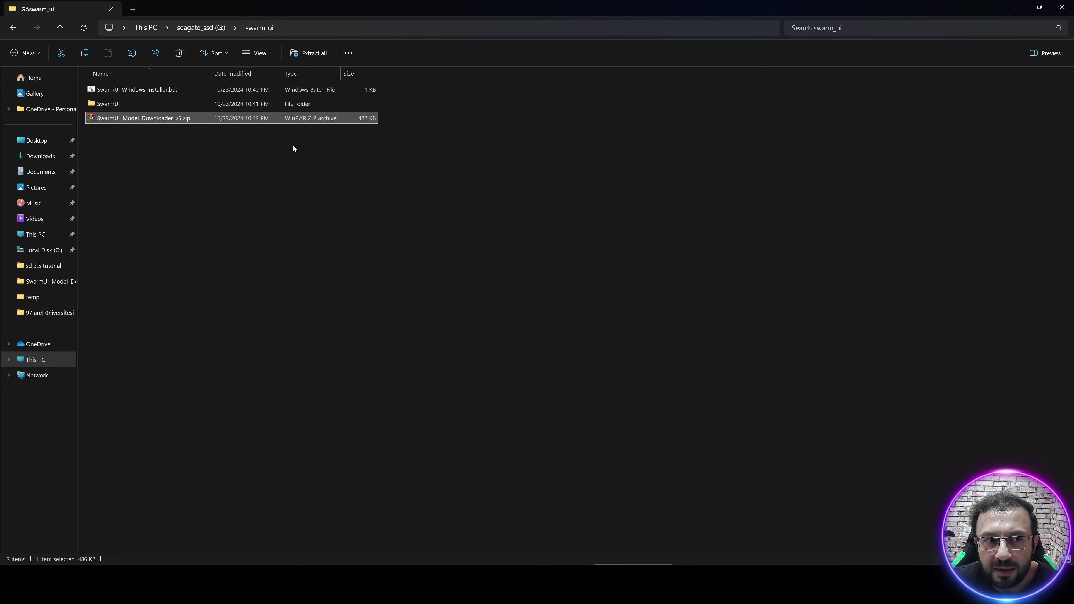
# Extract SwarmUI_Model_Downloader_v5.zip into its own folder and copy all extracted files into the swarm_ui folder
pyautogui.rightClick(119, 120)
pyautogui.click(175, 200)
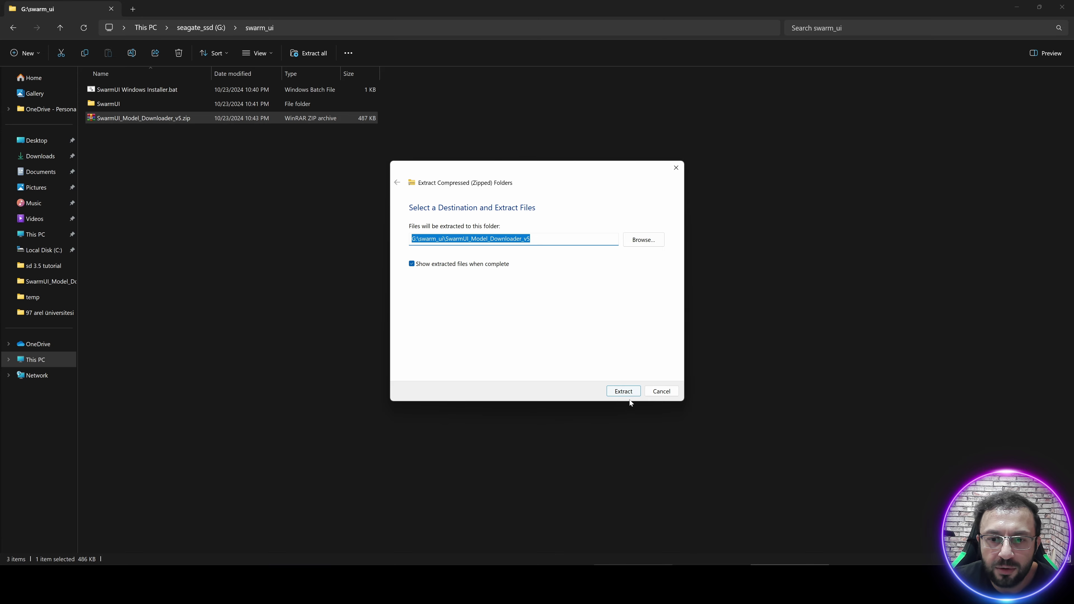
pyautogui.click(627, 393)
pyautogui.hotkey('ctrl', 'a')
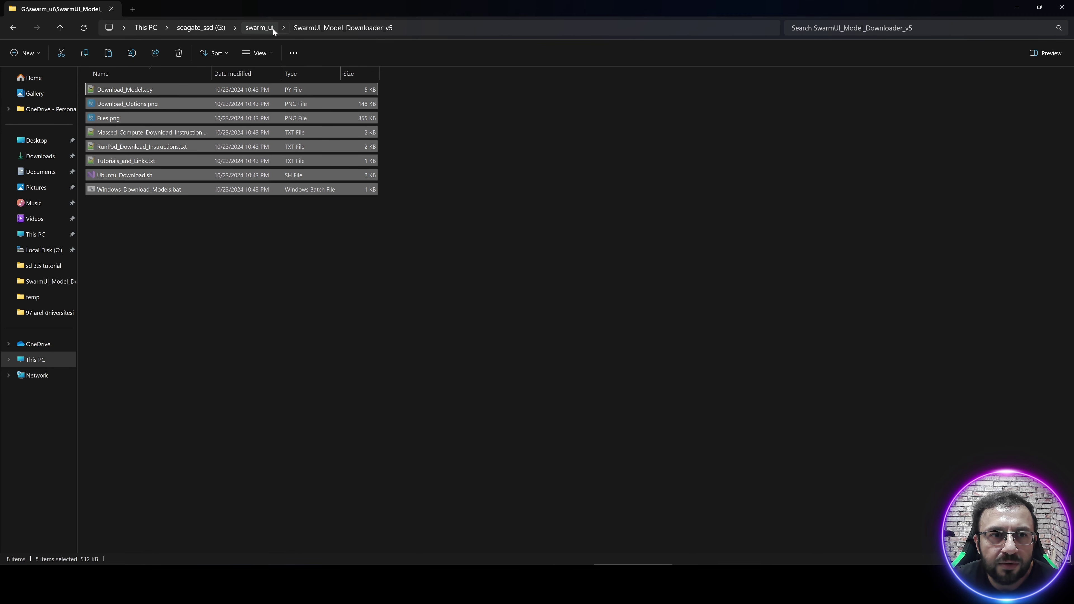
pyautogui.hotkey('ctrl', 'c')
pyautogui.click(260, 30)
pyautogui.hotkey('ctrl', 'v')
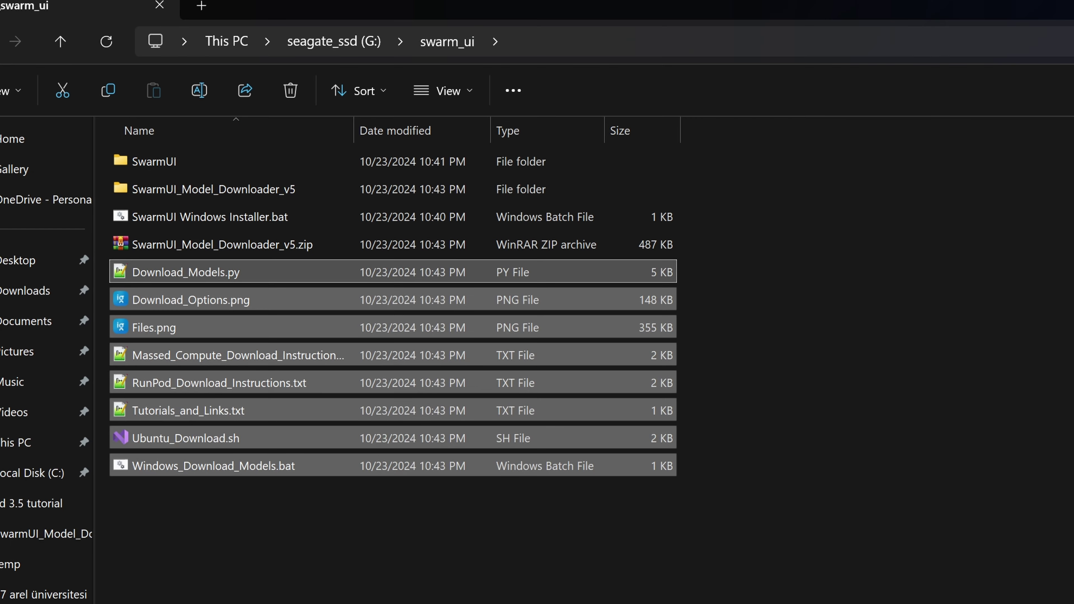
# Run Windows_Download_Models.bat from the swarm_ui folder despite the SmartScreen warning and maximize its console window
pyautogui.click(168, 162)
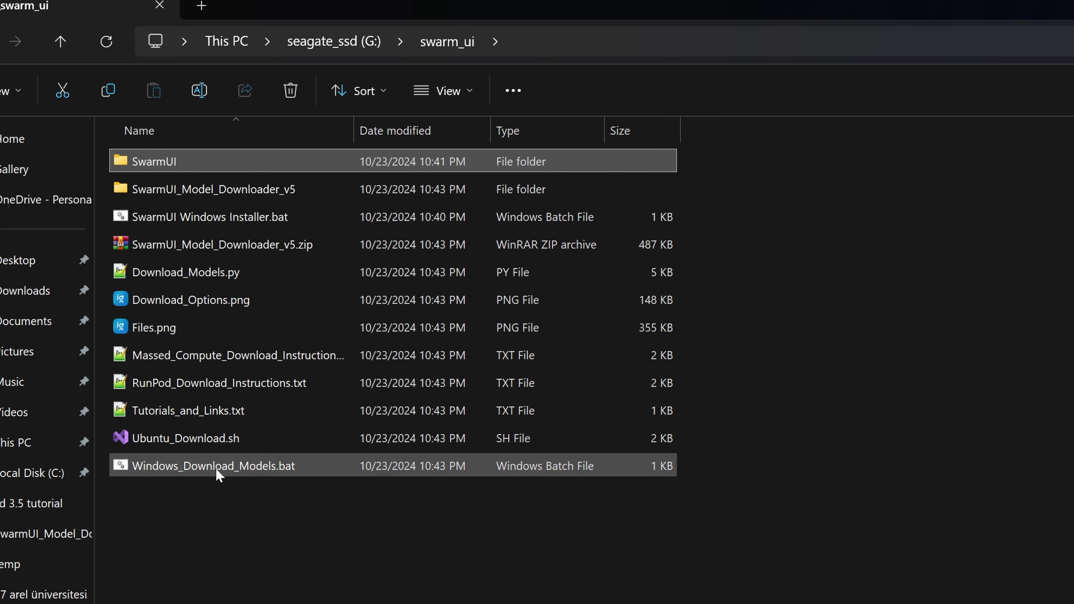
pyautogui.doubleClick(252, 466)
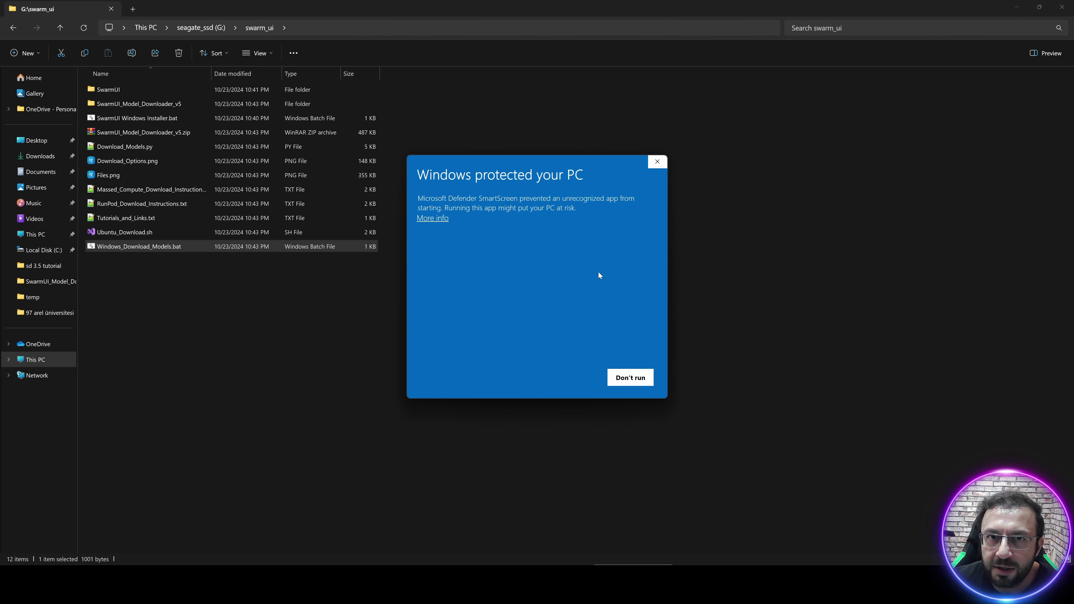
pyautogui.click(432, 218)
pyautogui.click(568, 376)
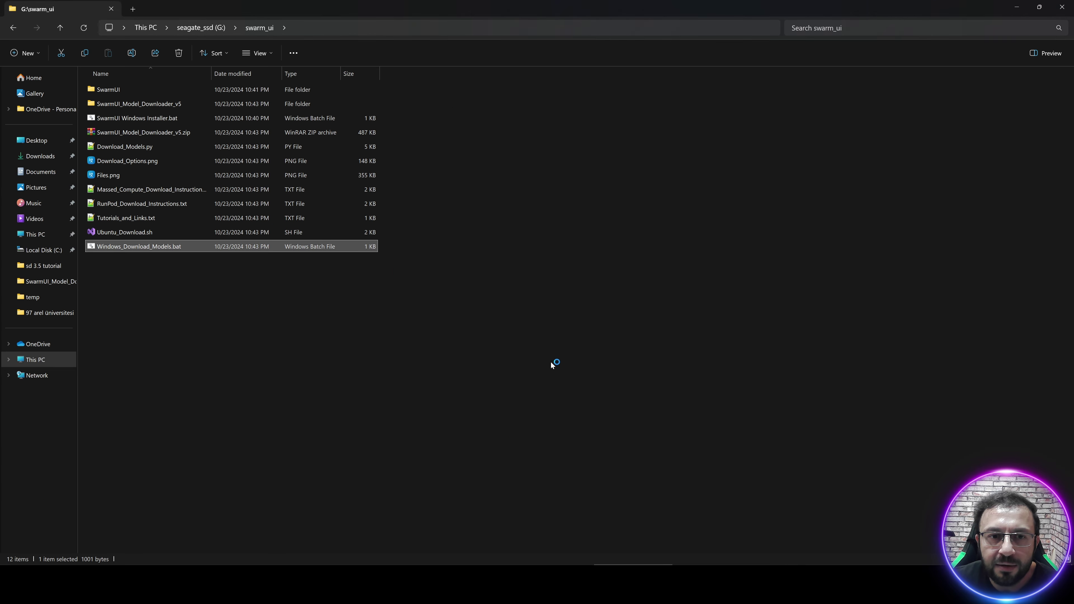
pyautogui.press('super+Up')
pyautogui.scroll(8, 511, 254)
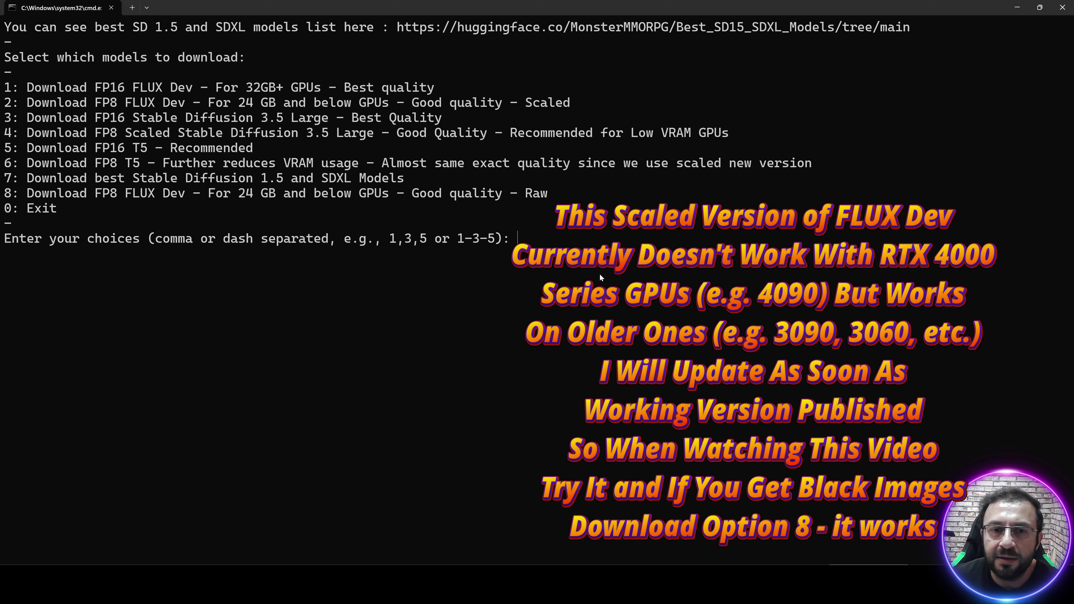
# Try to request downloader options 2, 4 and 6 as a comma-separated list with spaces between the numbers
pyautogui.write('2')
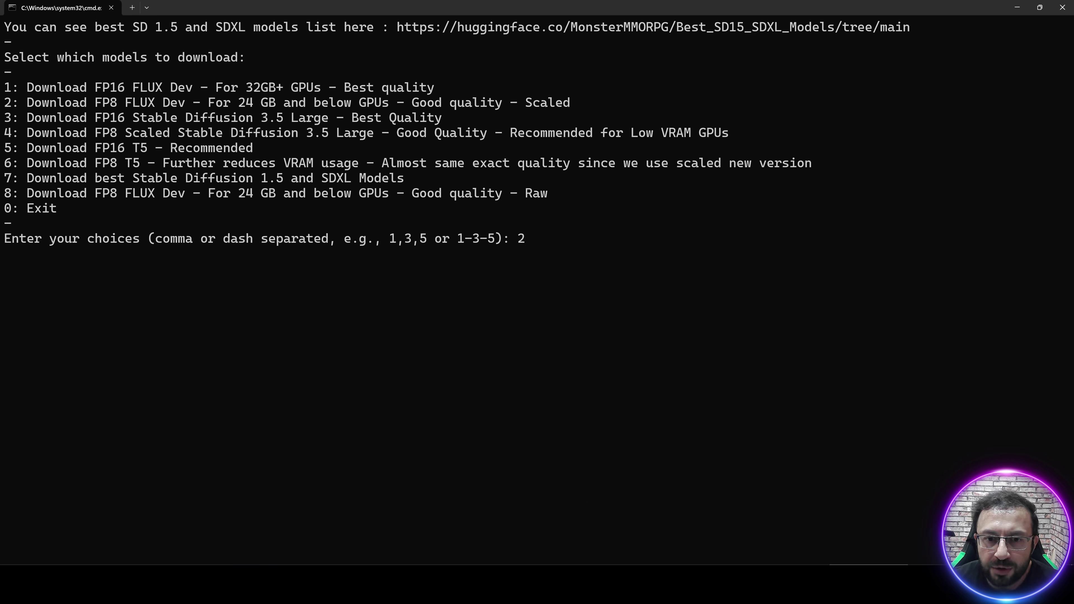
pyautogui.write(',')
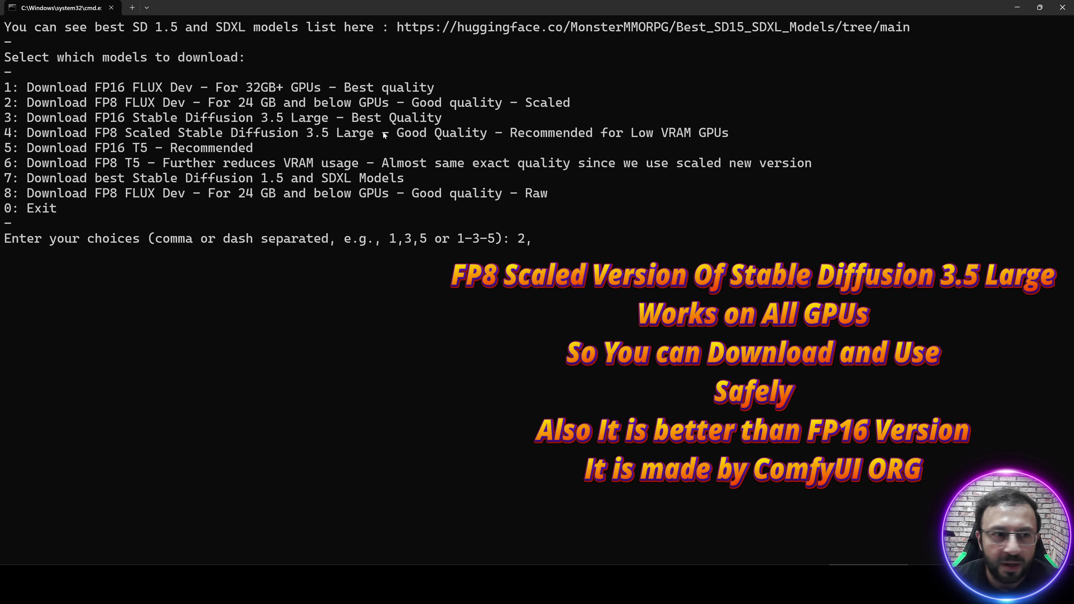
pyautogui.write('4,')
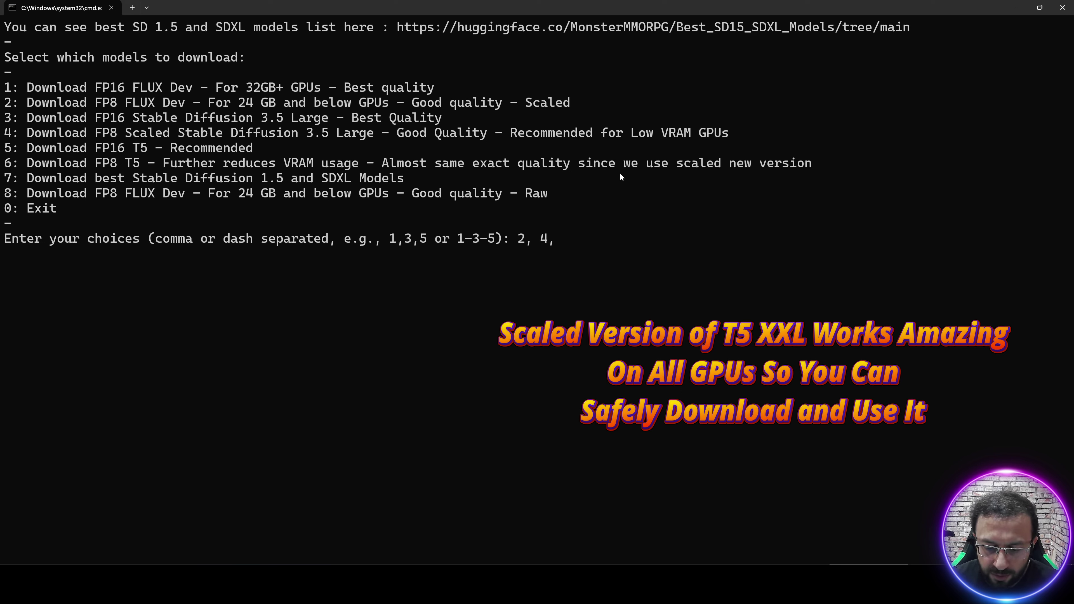
pyautogui.write('6')
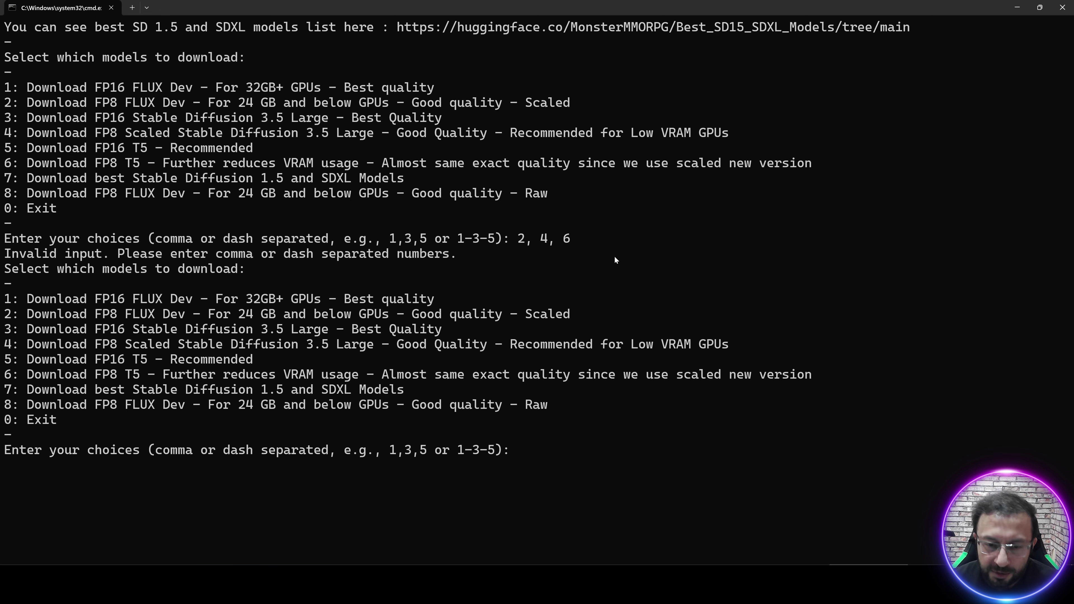
# Start downloading the scaled FP8 FLUX Dev, FP8 Stable Diffusion 3.5 Large and FP8 T5 models with choices 2,4,6, and enlarge the console window
pyautogui.write('2,4')
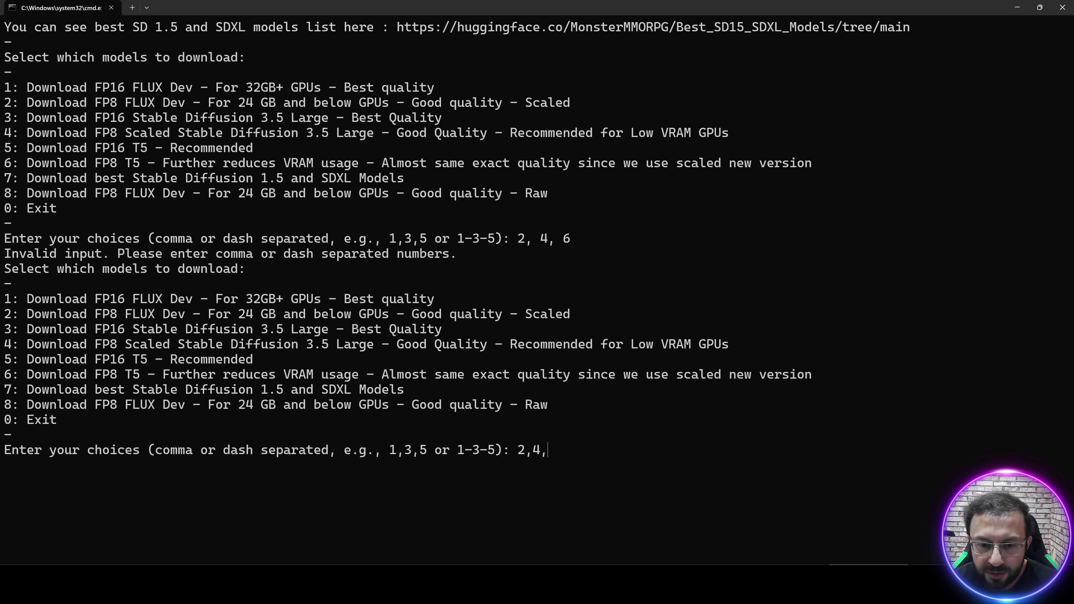
pyautogui.write(',6')
pyautogui.press('Return')
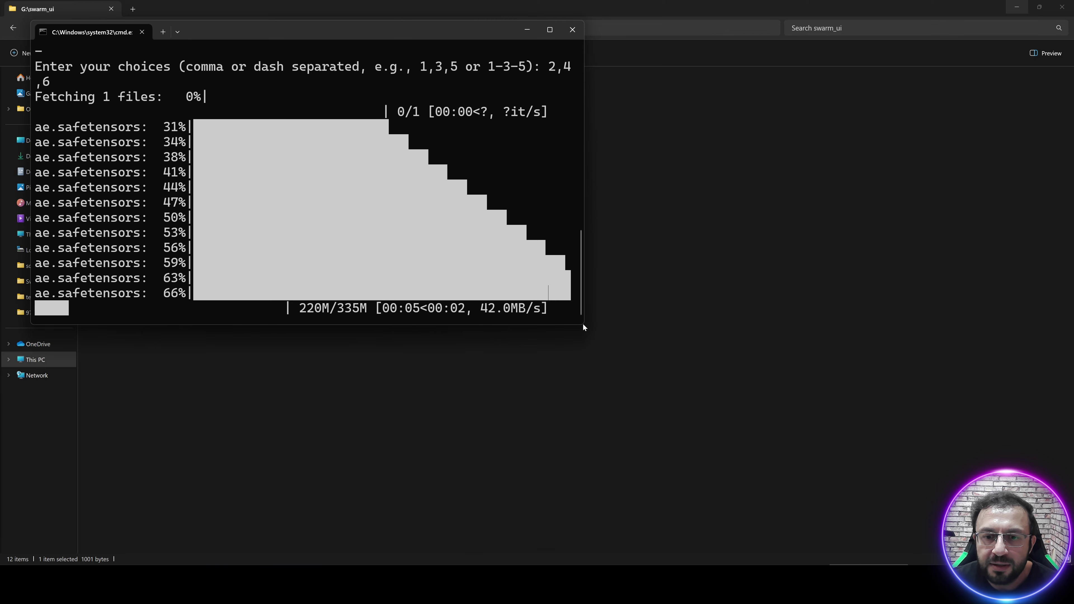
pyautogui.moveTo(587, 325); pyautogui.dragTo(1012, 504)
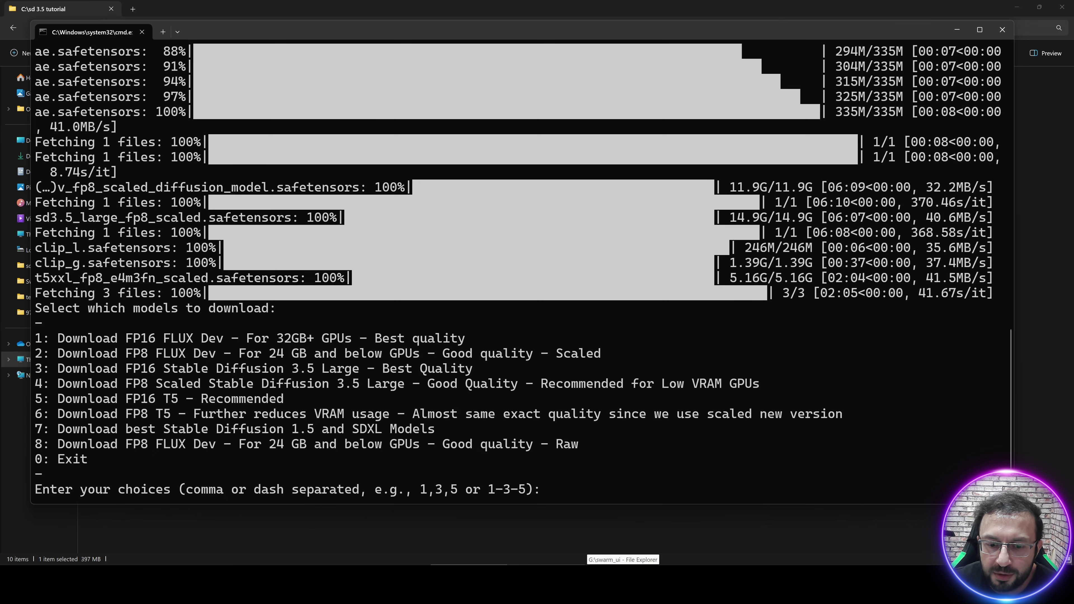
# Close the running SwarmUI console and update SwarmUI by running update-windows.bat from the SwarmUI folder inside swarm_ui
pyautogui.click(623, 586)
pyautogui.doubleClick(119, 88)
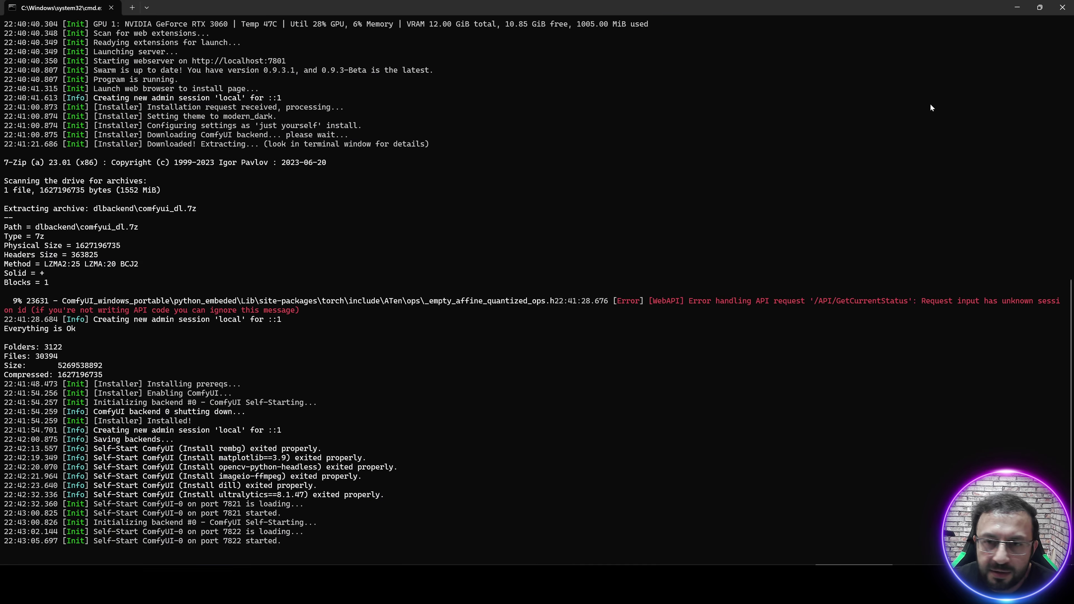
pyautogui.click(1061, 7)
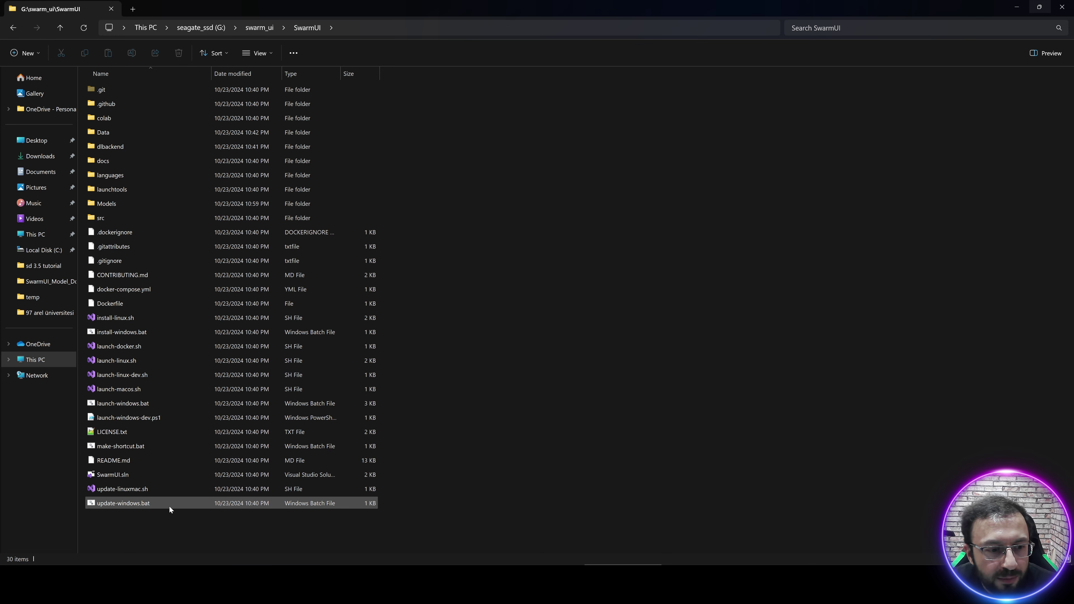
pyautogui.click(128, 503)
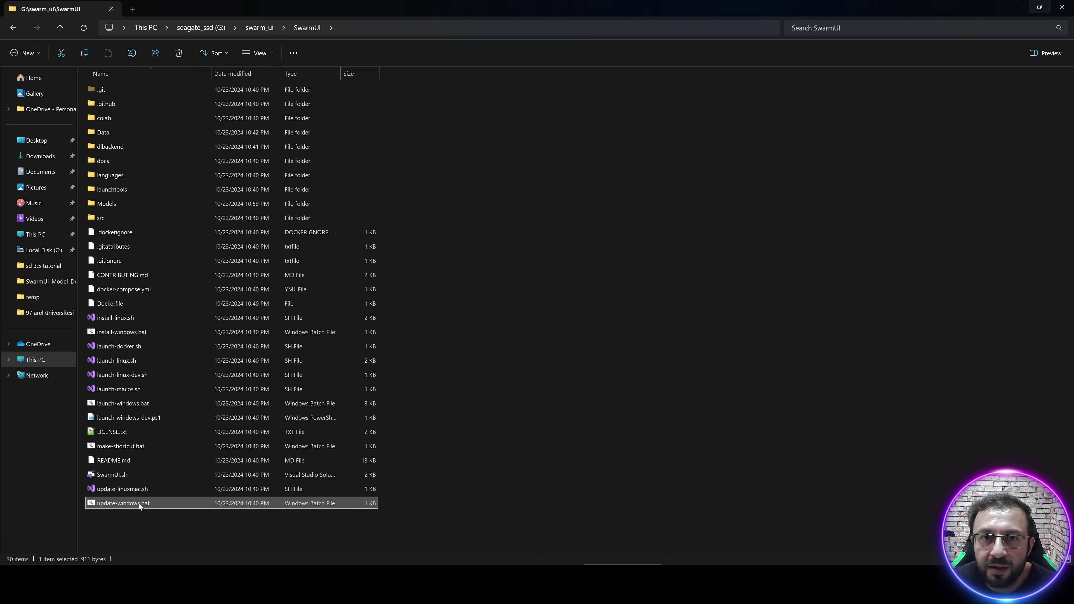
pyautogui.doubleClick(138, 504)
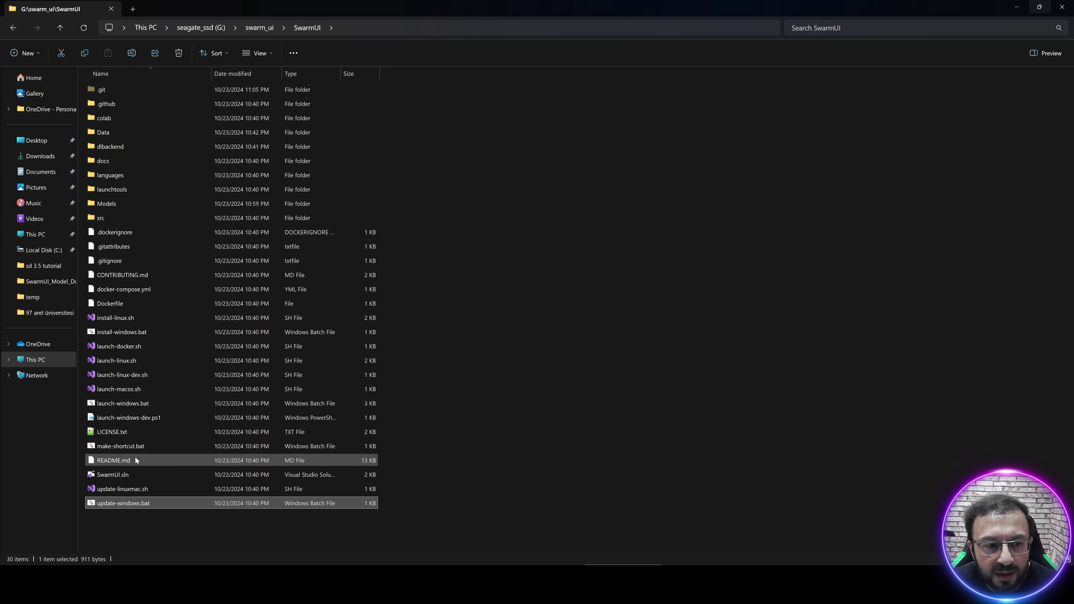
# Start SwarmUI with launch-windows.bat and reduce the page scale so the Generate interface fits in the browser
pyautogui.click(113, 407)
pyautogui.doubleClick(139, 403)
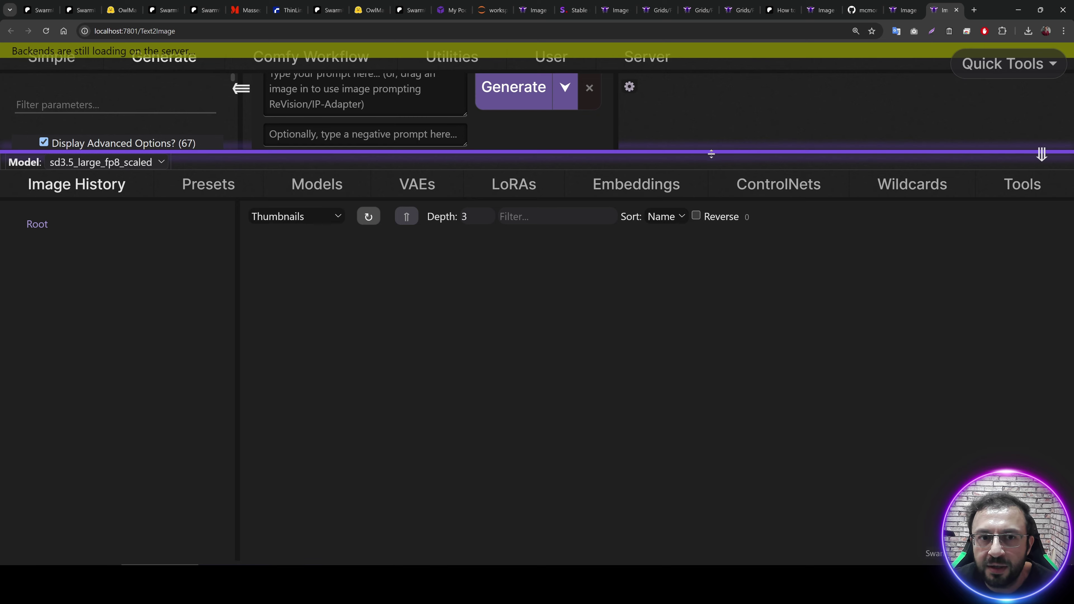
pyautogui.hotkey('ctrl', '-')
pyautogui.hotkey('ctrl', '-')
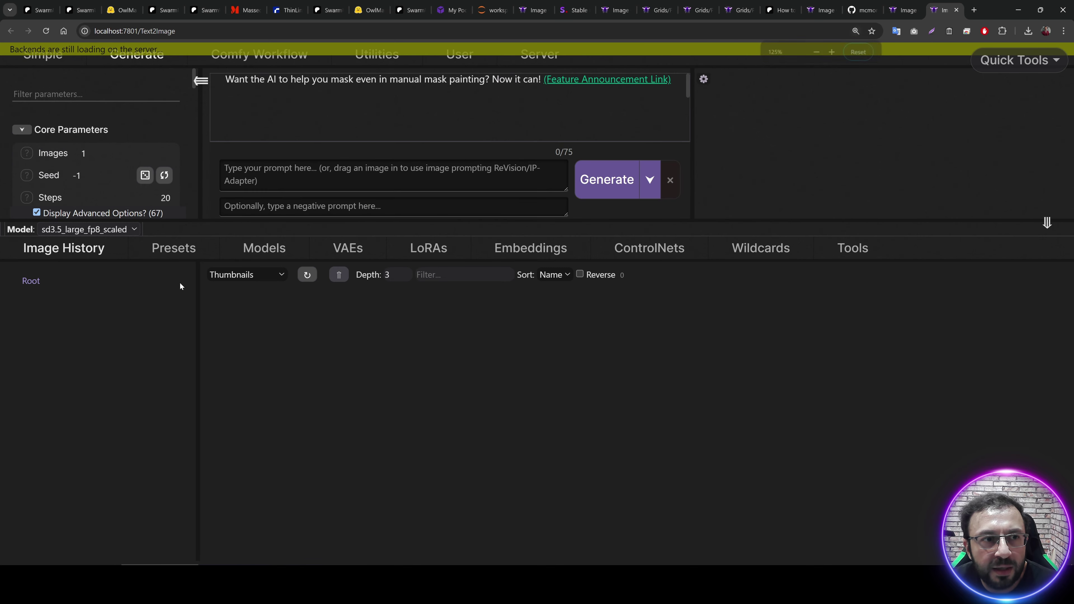
pyautogui.hotkey('ctrl', '-')
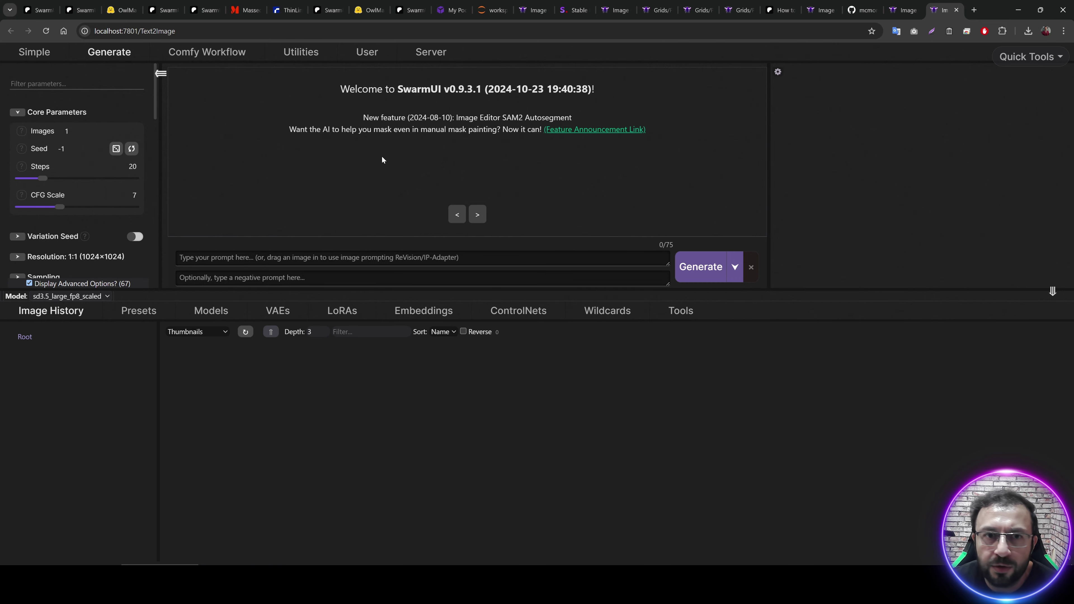
# Return to the tutorial post's 23 October 2024 Update and open the link for downloading all full comparison grids as a zip
pyautogui.hotkey('ctrl', '2')
pyautogui.scroll(-1, 608, 254)
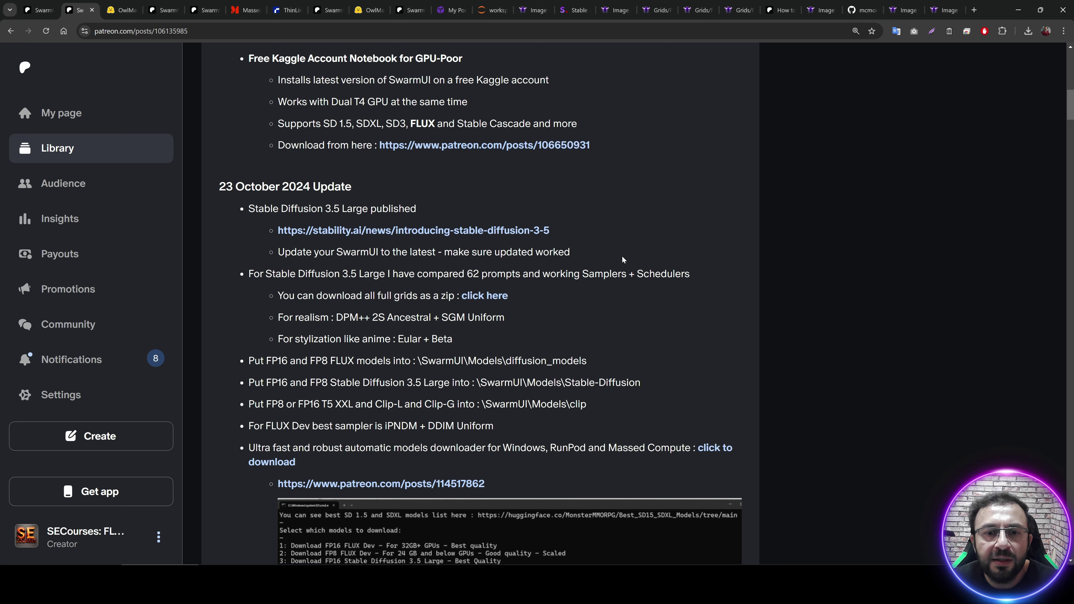
pyautogui.scroll(-1, 640, 284)
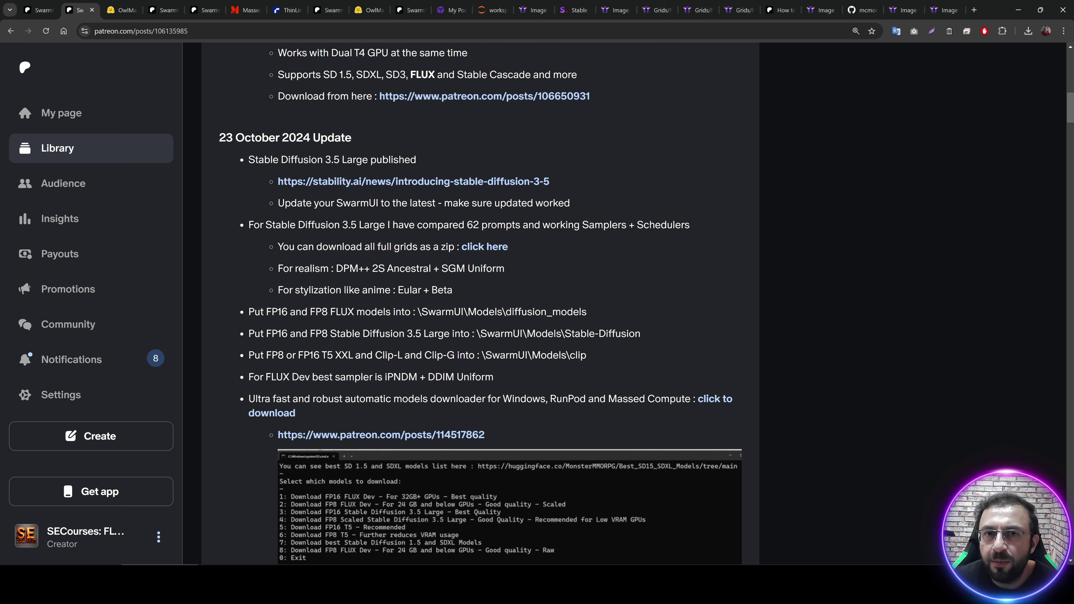
pyautogui.click(490, 249)
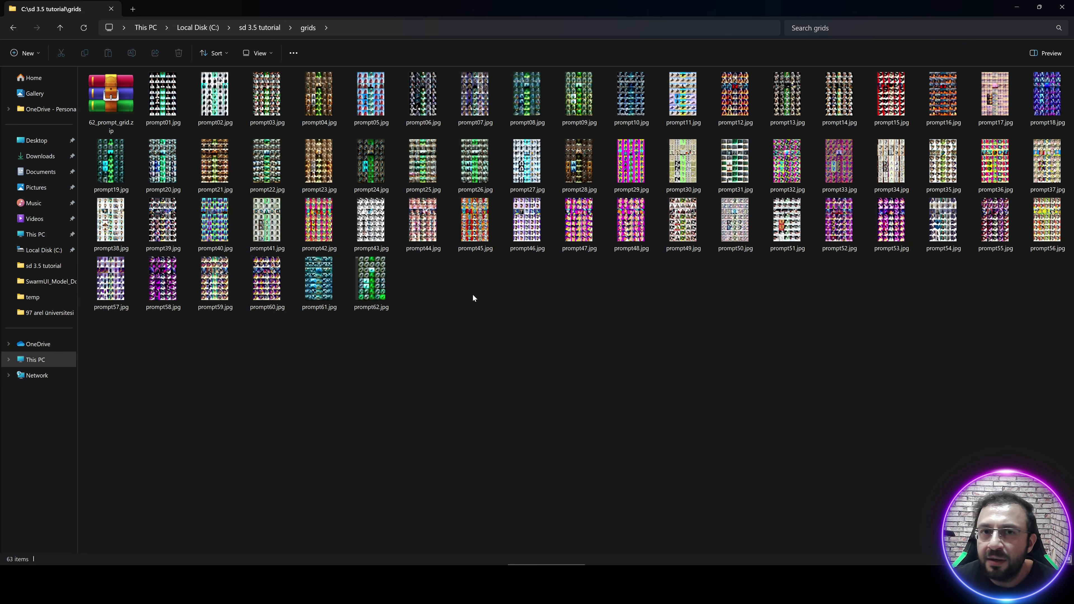
# Open prompt01.jpg from the grids folder and examine how the samplers and schedulers compare, then minimize the image editor
pyautogui.doubleClick(163, 95)
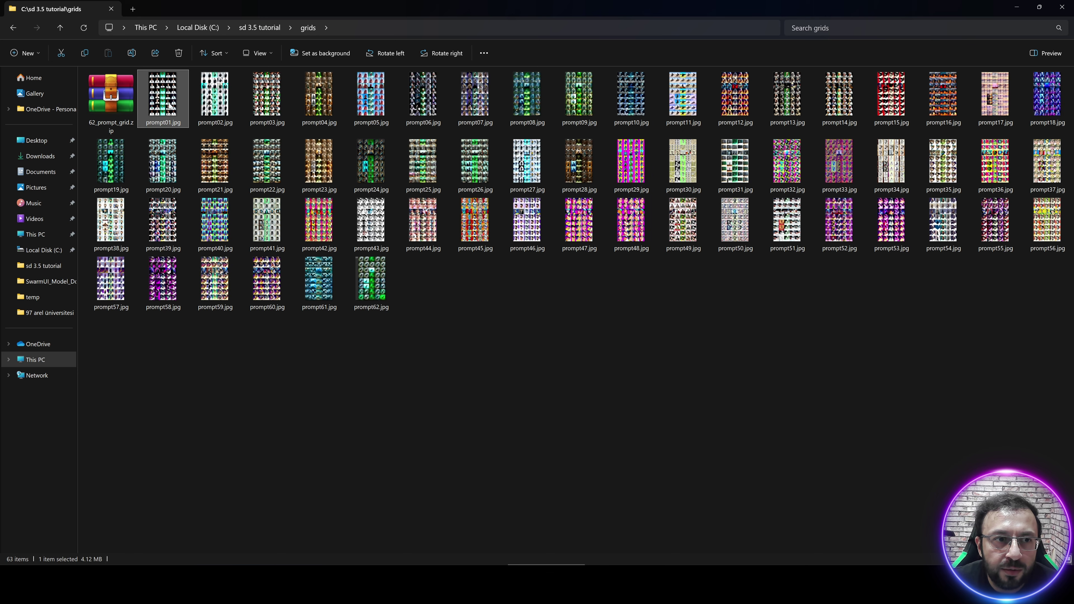
pyautogui.scroll(6, 147, 142)
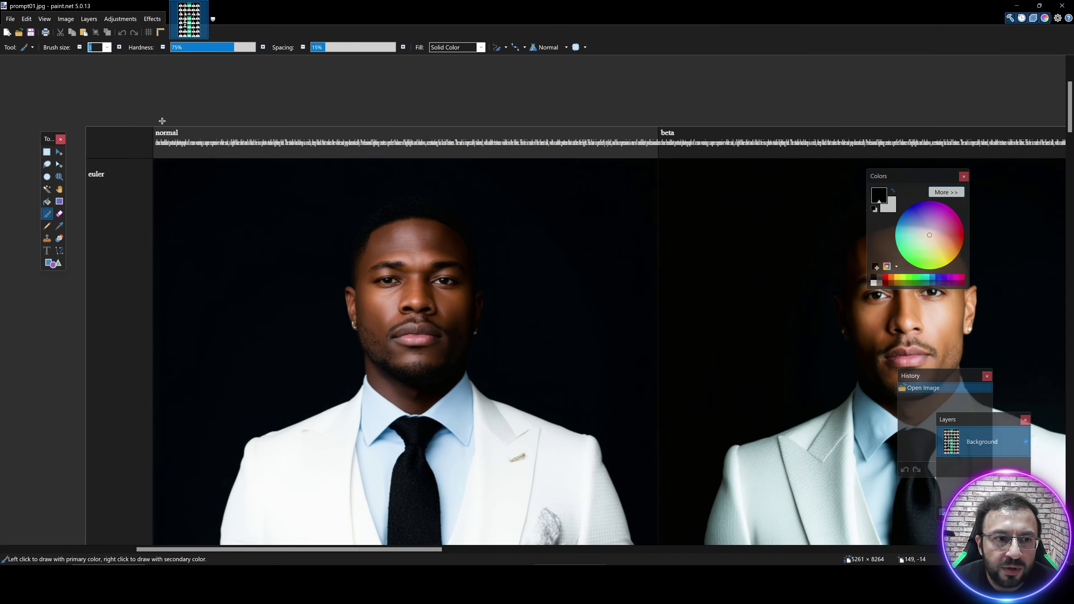
pyautogui.scroll(-2, 147, 141)
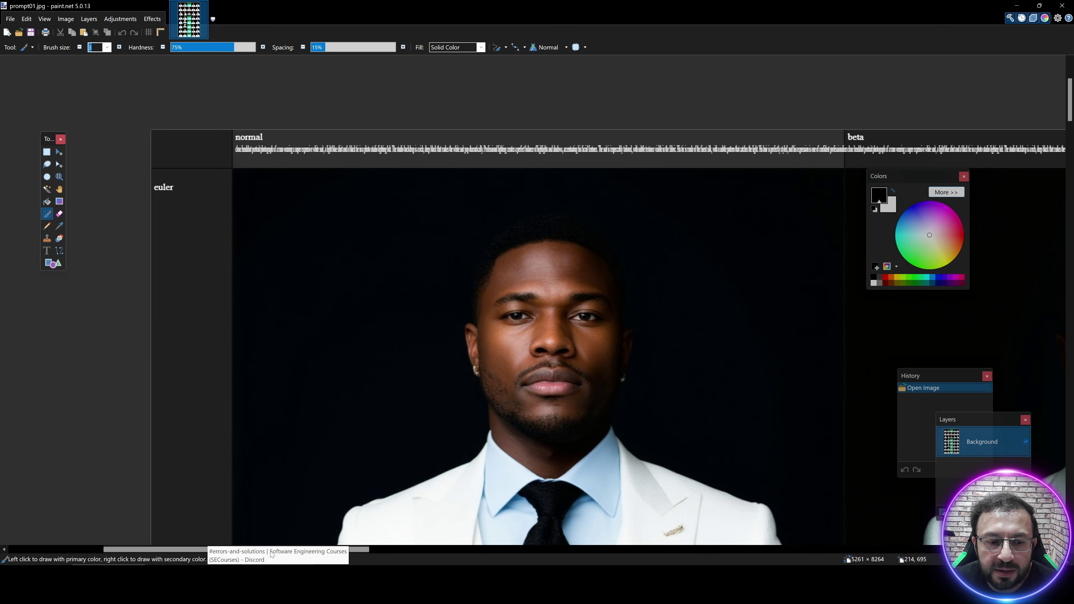
pyautogui.moveTo(192, 551); pyautogui.dragTo(166, 550)
pyautogui.scroll(-10, 935, 105)
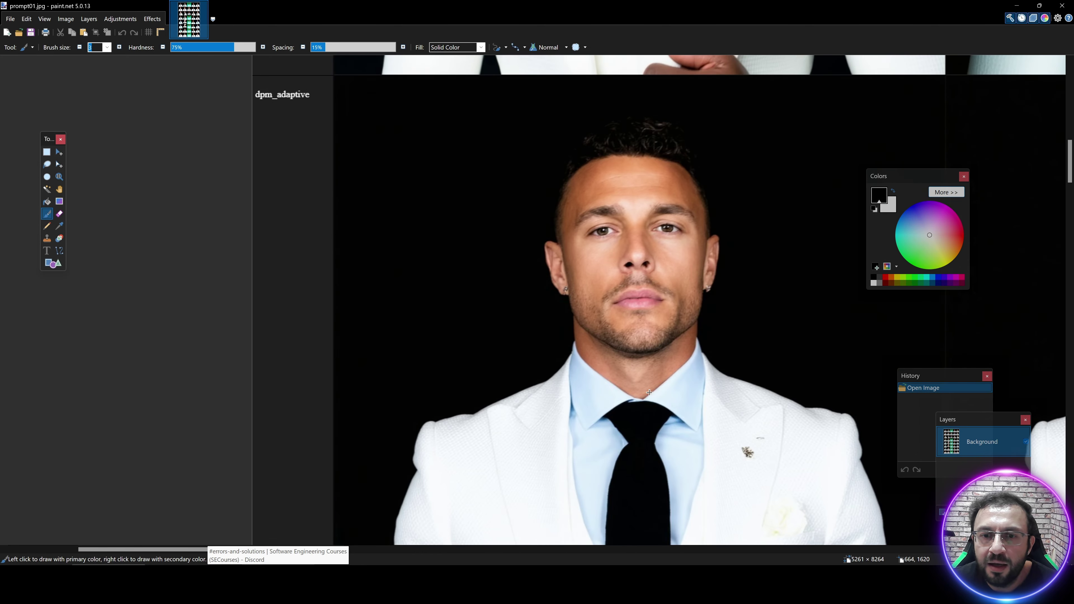
pyautogui.click(1016, 5)
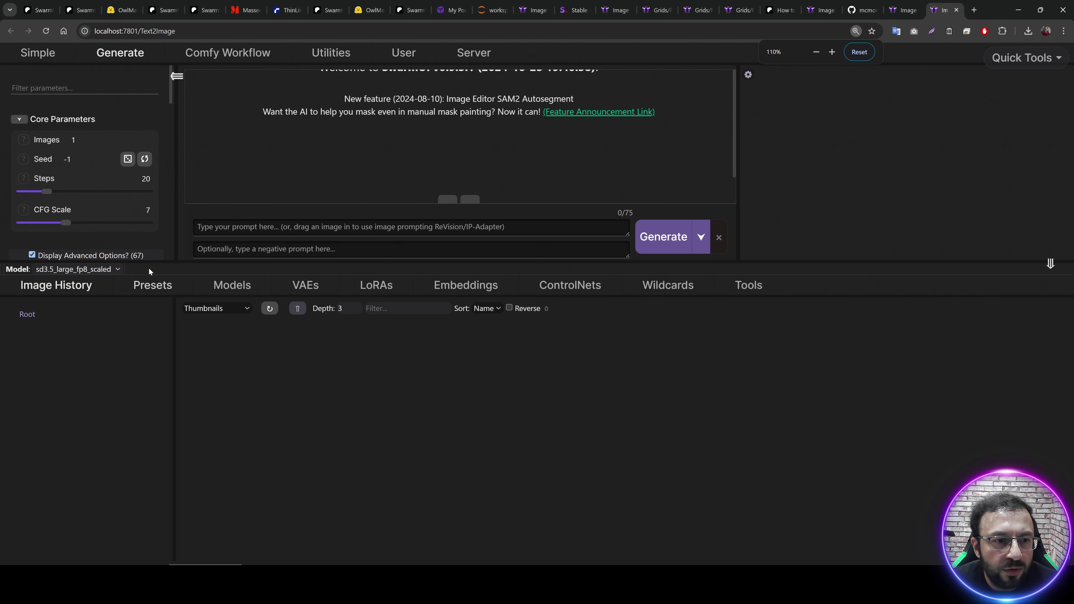
# In SwarmUI, enlarge the parameter area, list the available models and set the generation steps to 40
pyautogui.moveTo(151, 263); pyautogui.dragTo(199, 423)
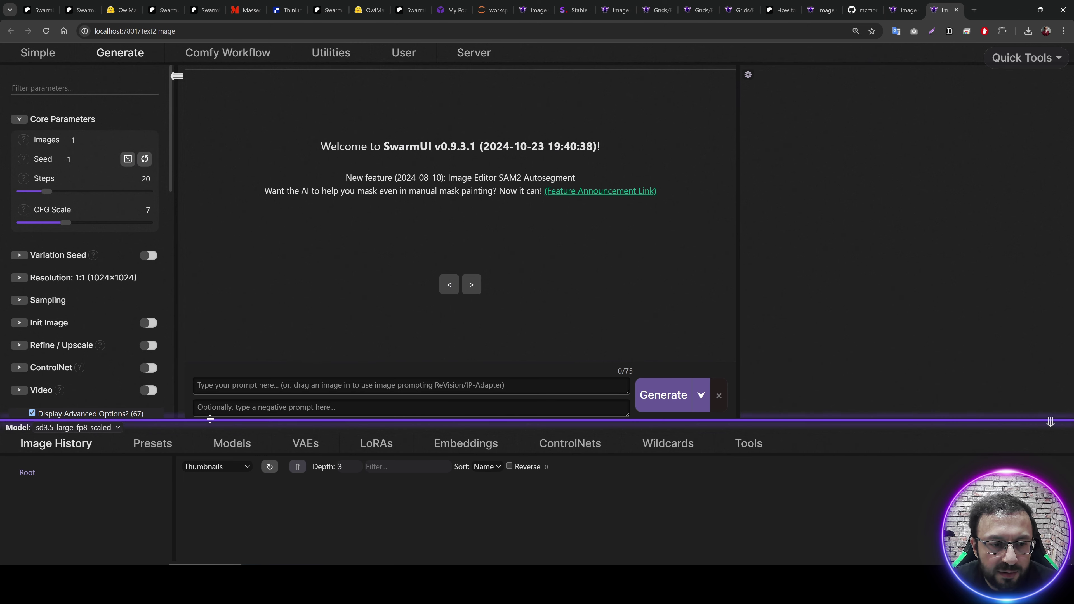
pyautogui.click(232, 443)
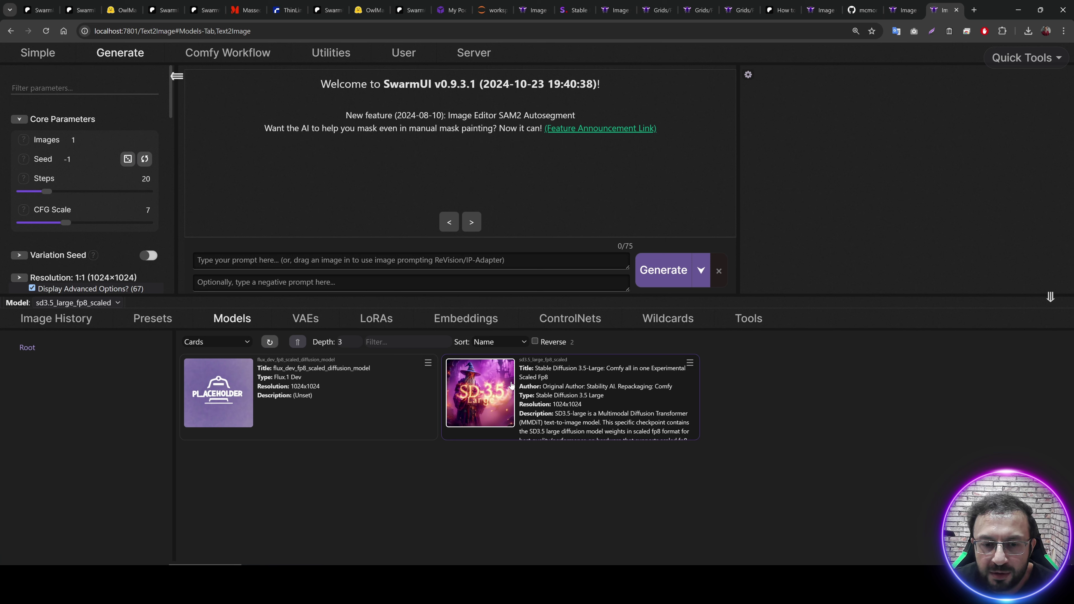
pyautogui.moveTo(46, 192); pyautogui.dragTo(72, 201)
# Set the sampler to DPM++ 2S Ancestral and the scheduler to SGM Uniform in the Sampling parameters
pyautogui.moveTo(89, 300); pyautogui.dragTo(95, 395)
pyautogui.scroll(-3, 124, 276)
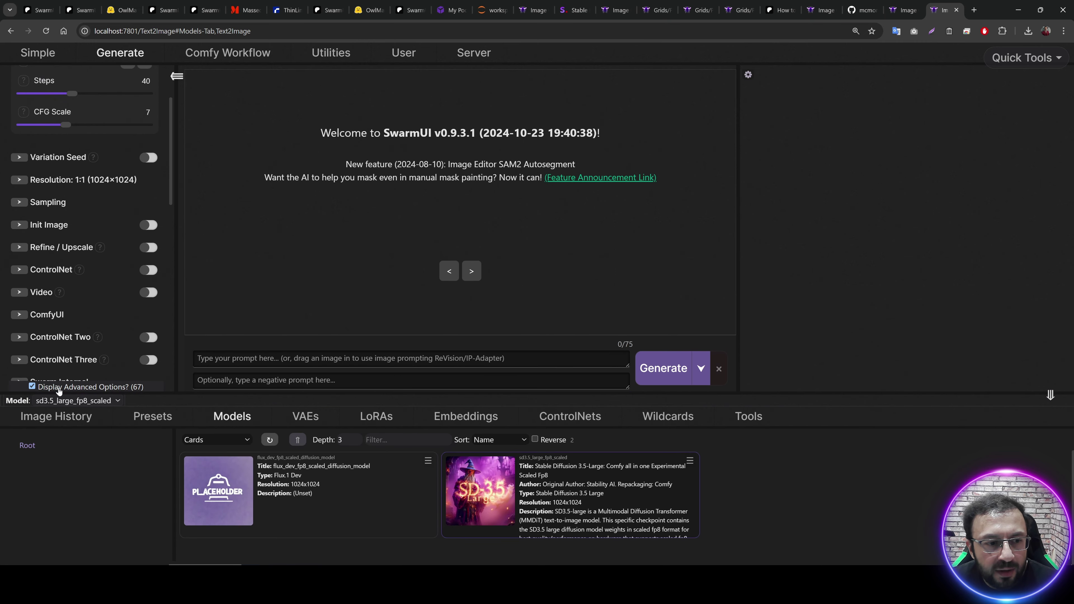
pyautogui.click(60, 209)
pyautogui.click(60, 237)
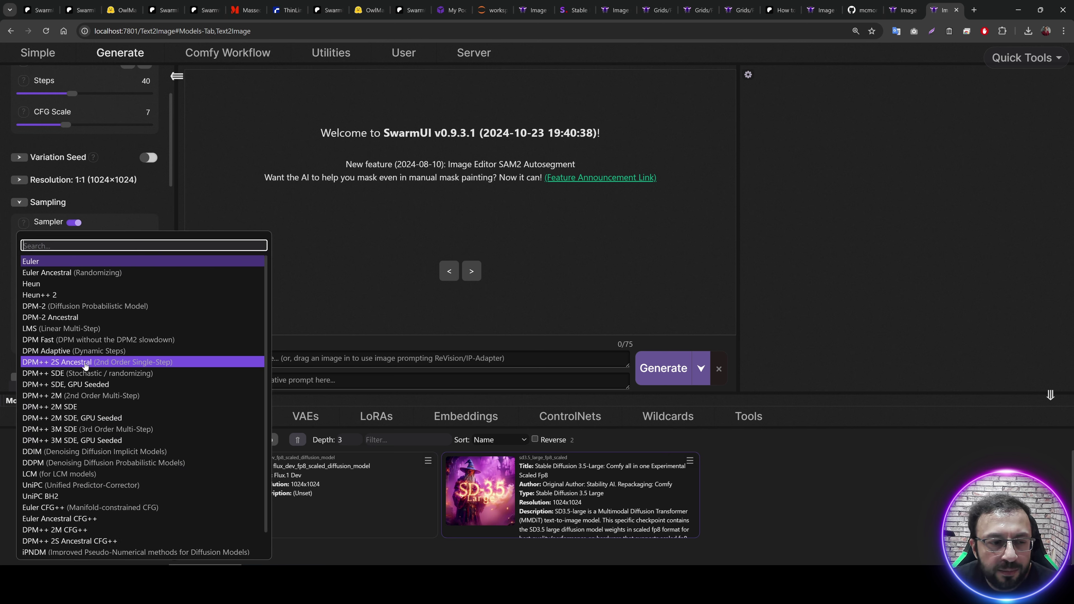
pyautogui.click(101, 363)
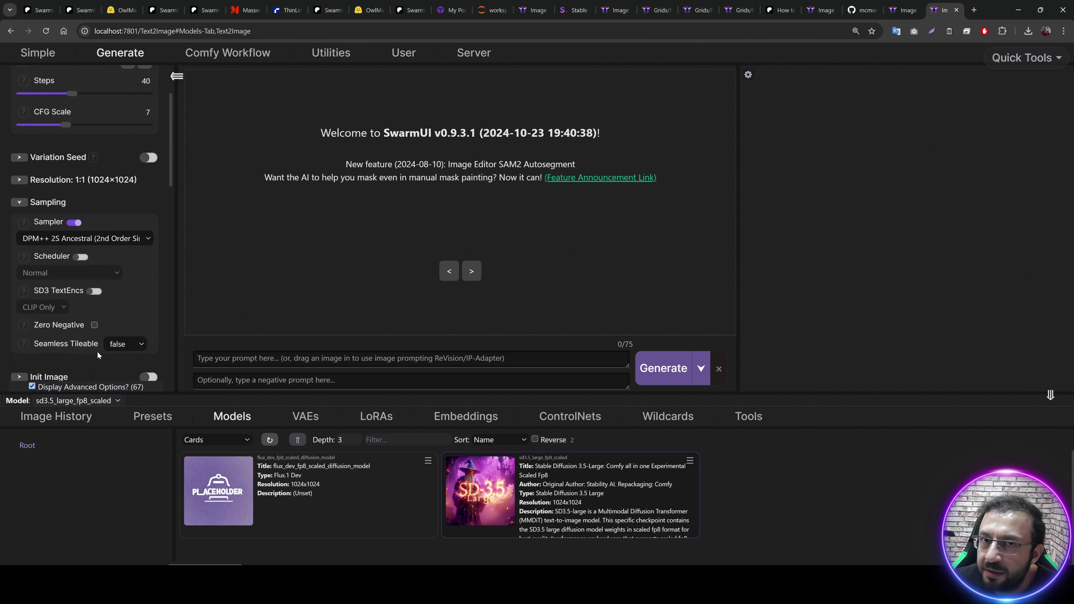
pyautogui.click(65, 273)
pyautogui.click(66, 273)
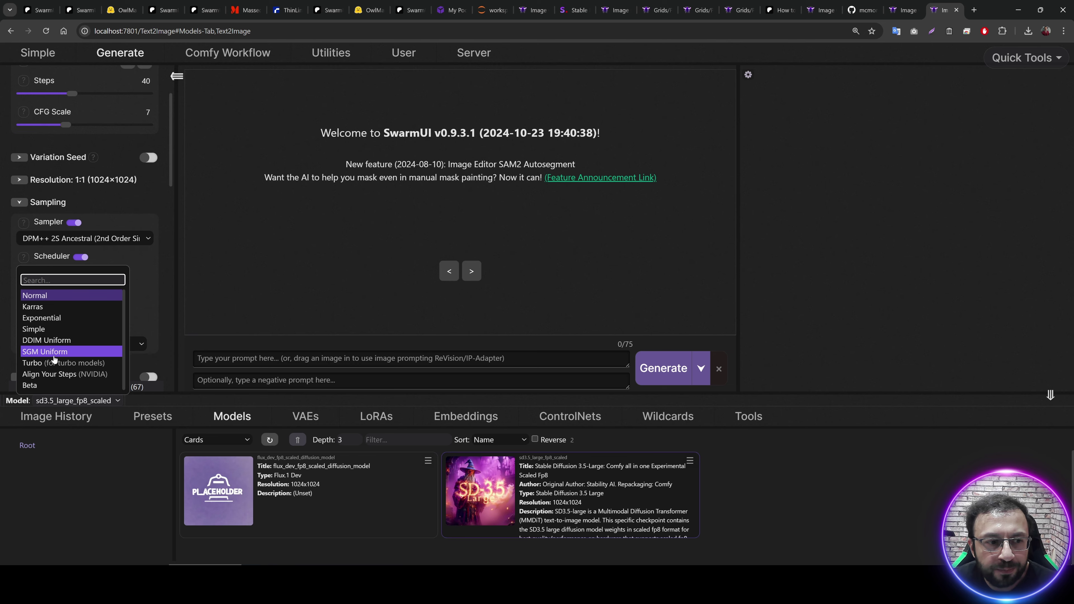
pyautogui.click(75, 351)
pyautogui.hotkey('ctrl', '+')
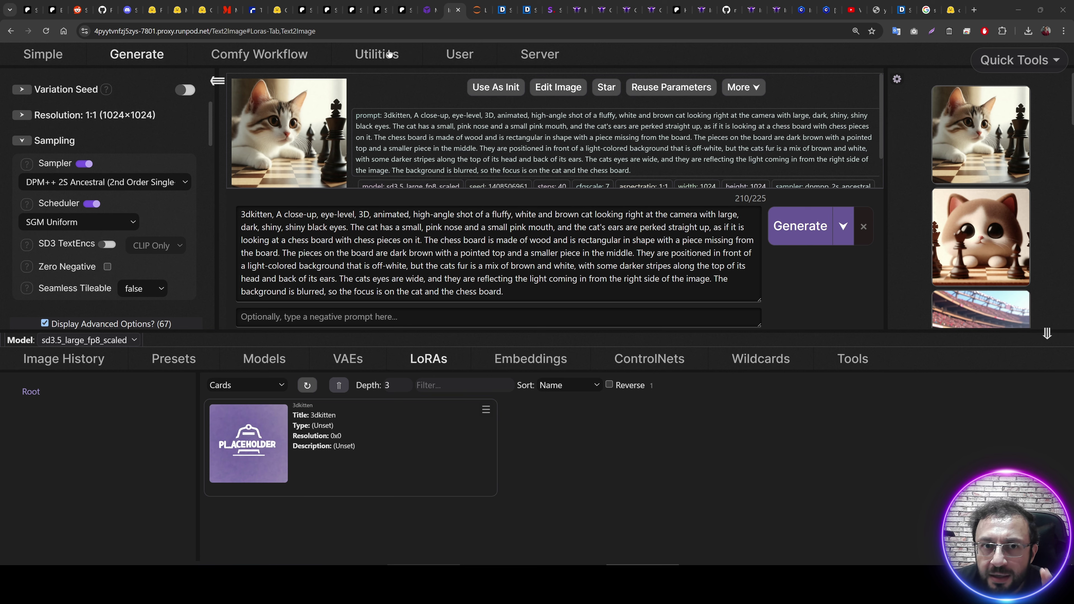
# Return to the tutorial post and look up the recommended sampler and scheduler for stylization like anime
pyautogui.click(404, 9)
pyautogui.scroll(5, 467, 242)
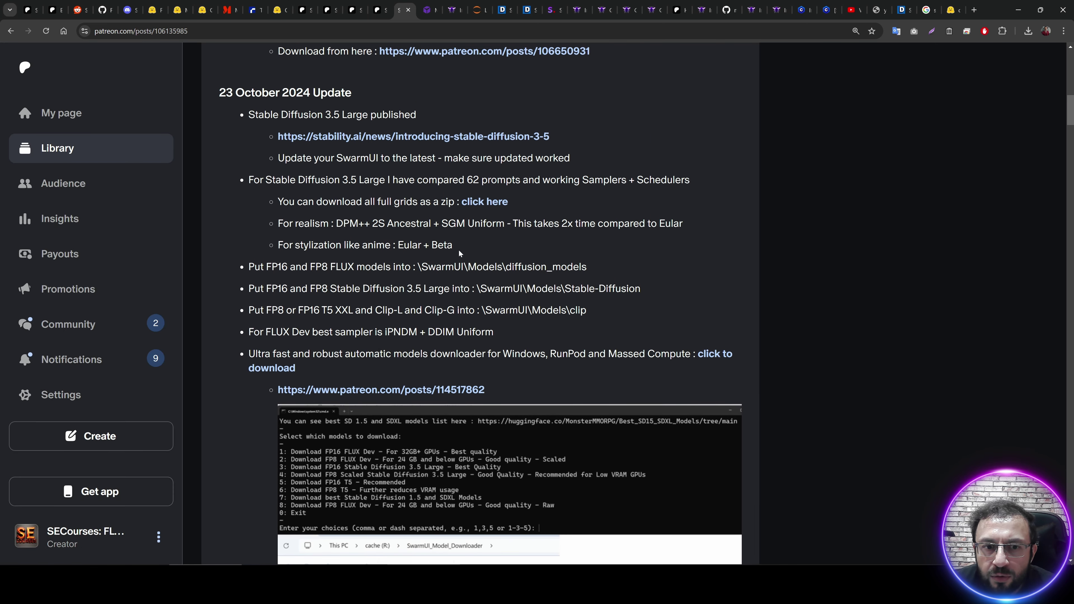
pyautogui.moveTo(472, 247); pyautogui.dragTo(404, 246)
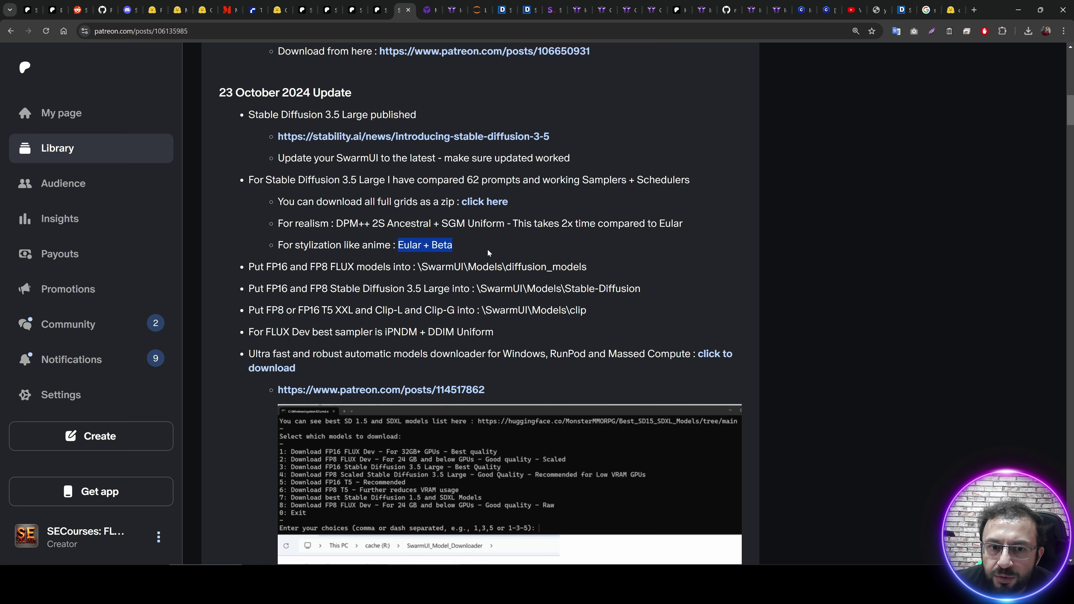
# Switch to the RunPod SwarmUI page and set the sampler to Euler and the scheduler to Beta
pyautogui.click(454, 10)
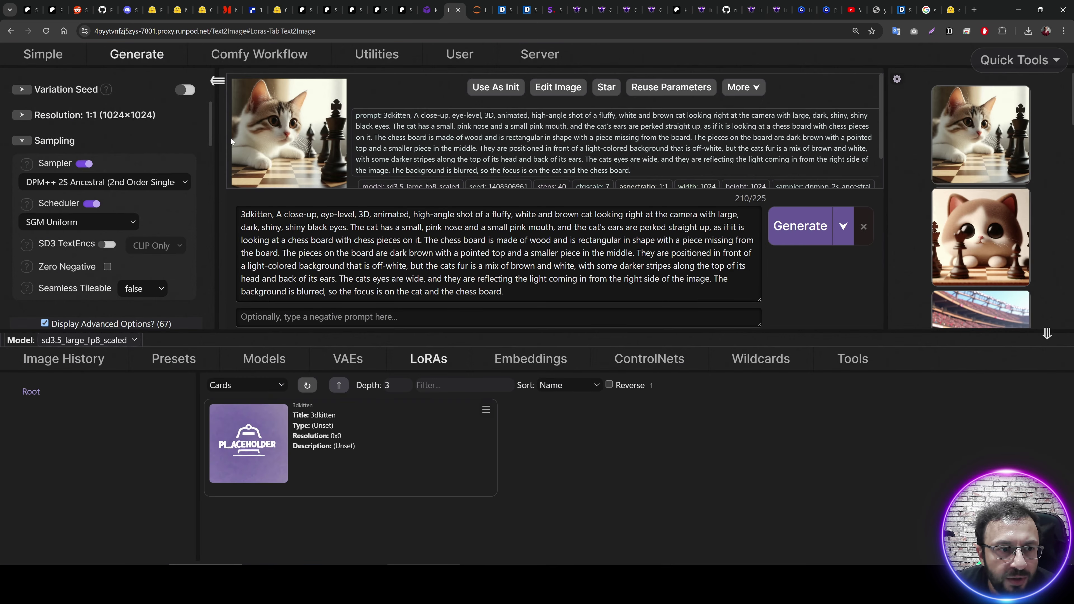
pyautogui.click(106, 181)
pyautogui.click(68, 213)
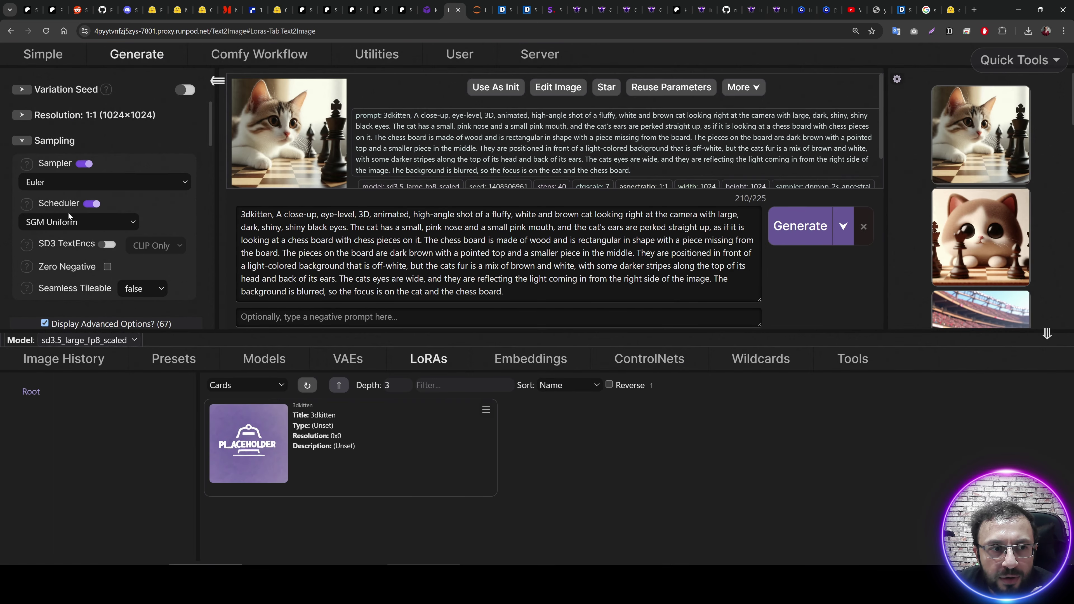
pyautogui.click(79, 222)
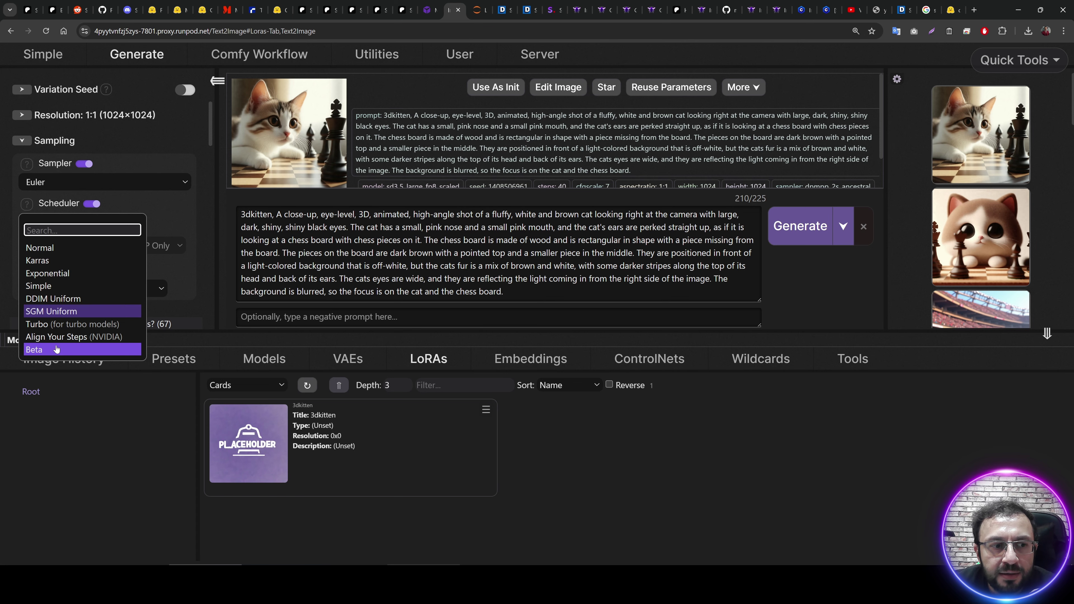
pyautogui.click(46, 357)
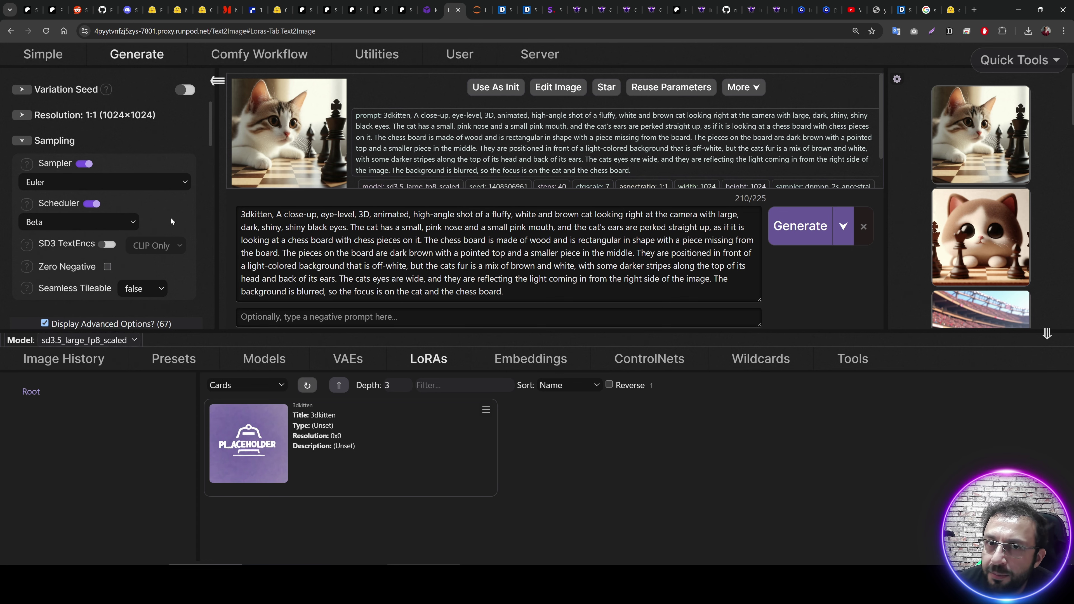
# Generate the 3dkitten image with the current Euler and Beta settings, and look through the available samplers
pyautogui.click(778, 235)
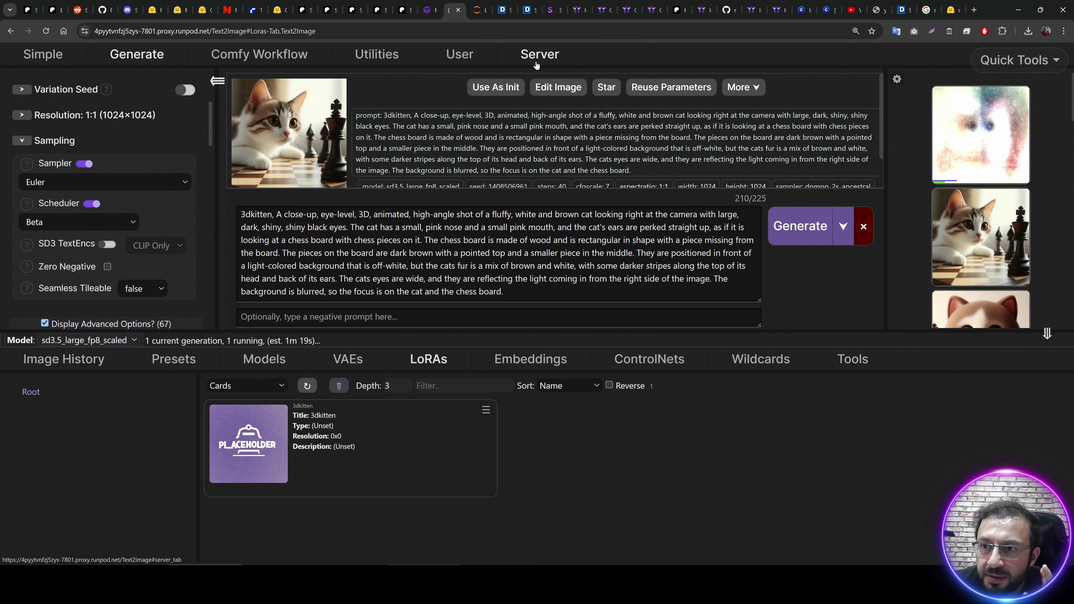
pyautogui.click(101, 183)
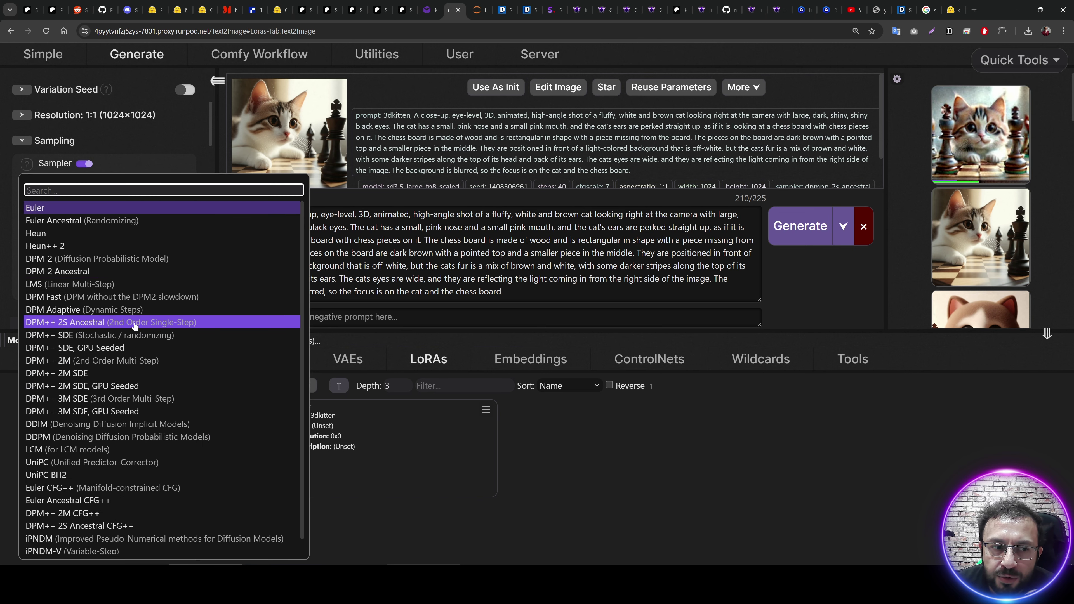
pyautogui.press('Escape')
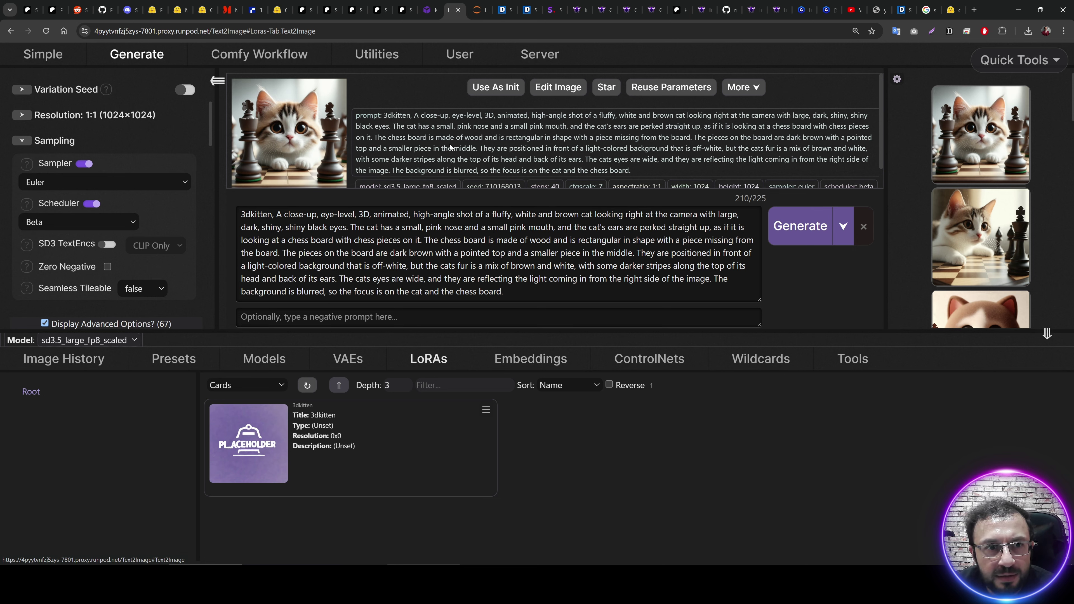
pyautogui.click(123, 183)
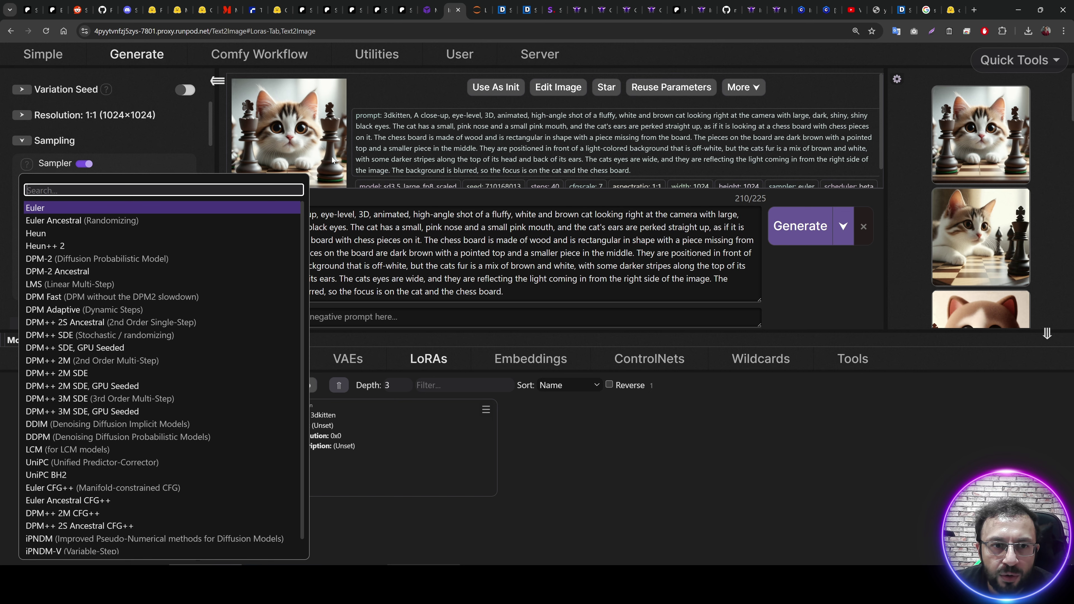
pyautogui.press('Escape')
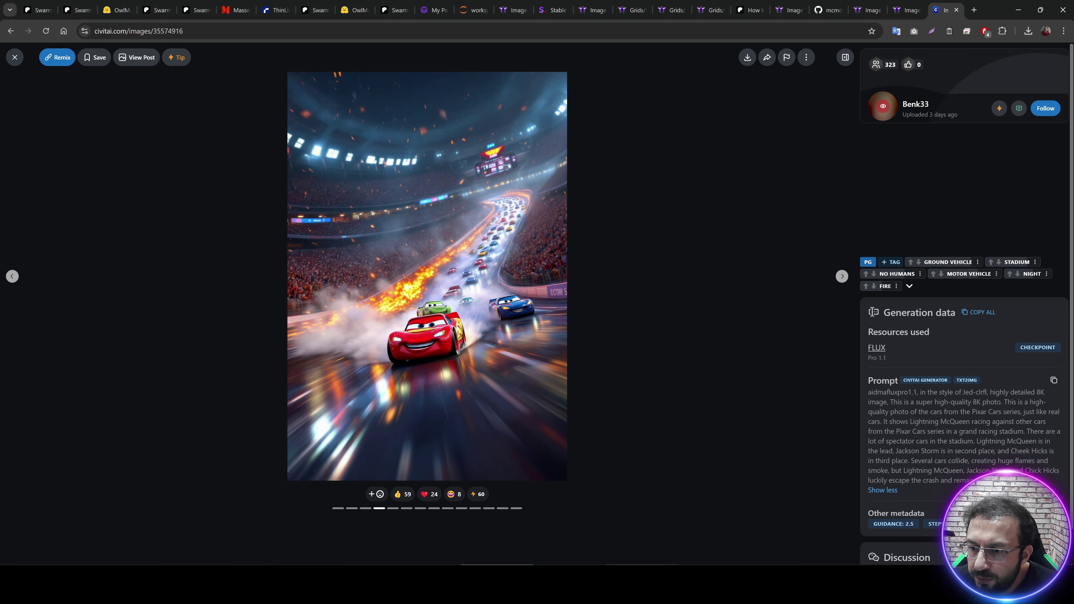
# Copy the Lightning McQueen racing prompt from the Civitai image into the local SwarmUI prompt, starting at "in the style of Jed-clrfl"
pyautogui.moveTo(985, 482); pyautogui.dragTo(922, 397)
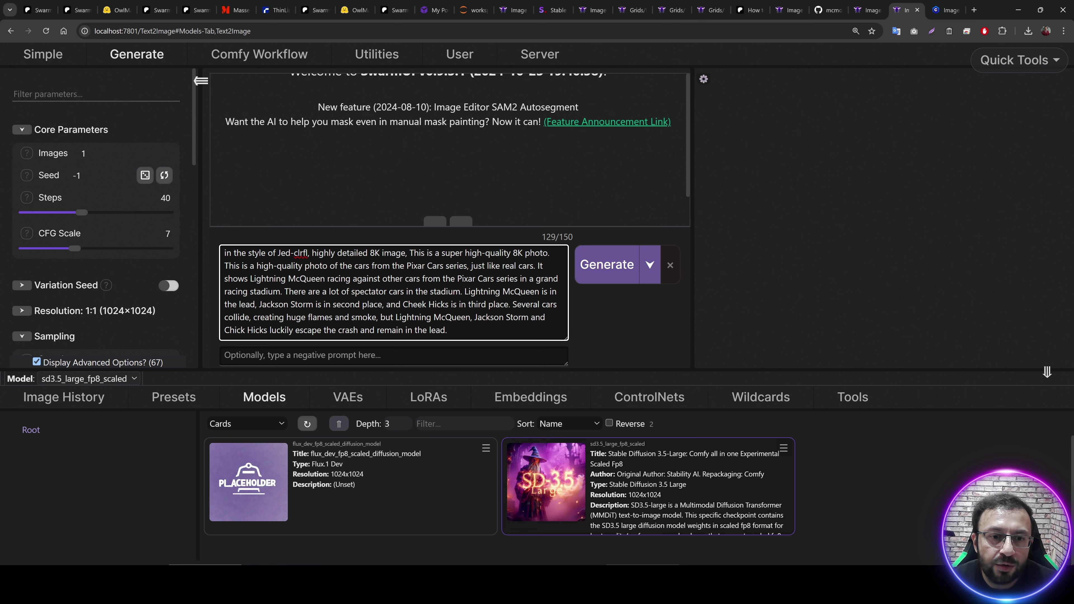
pyautogui.scroll(-2, 128, 219)
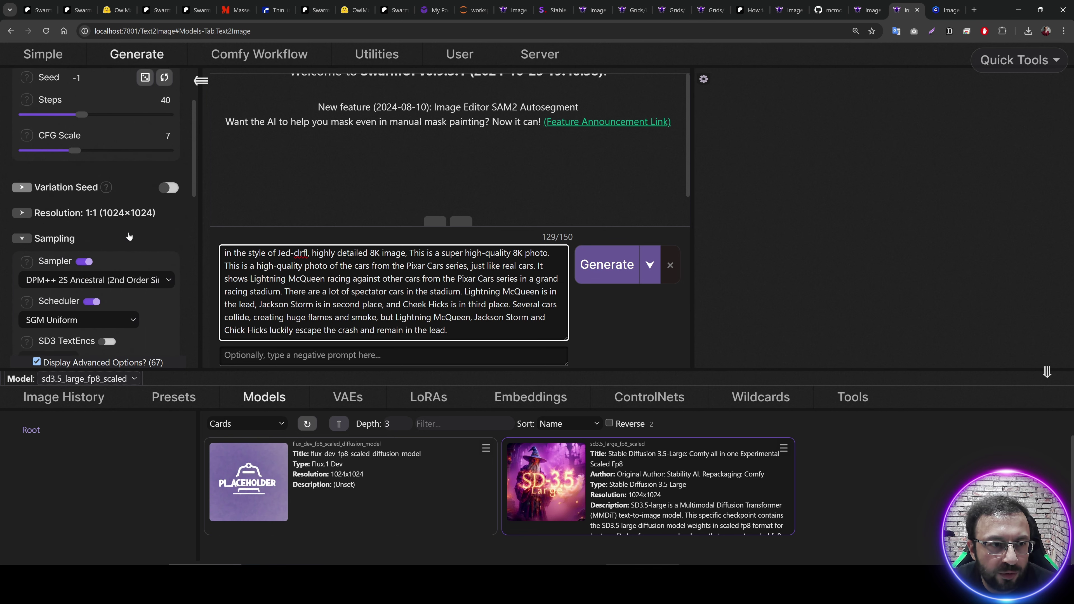
# Run nvitop in a Command Prompt to monitor the GPUs, and start generating the racing image in the local SwarmUI
pyautogui.press('super')
pyautogui.write('cmd')
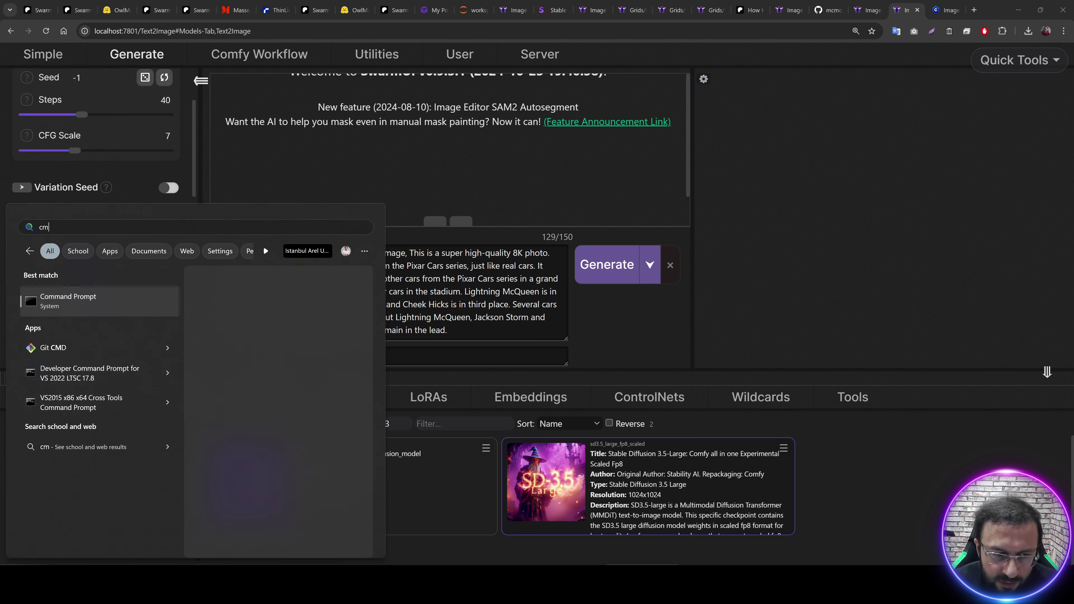
pyautogui.press('Return')
pyautogui.write('nvitop')
pyautogui.press('Return')
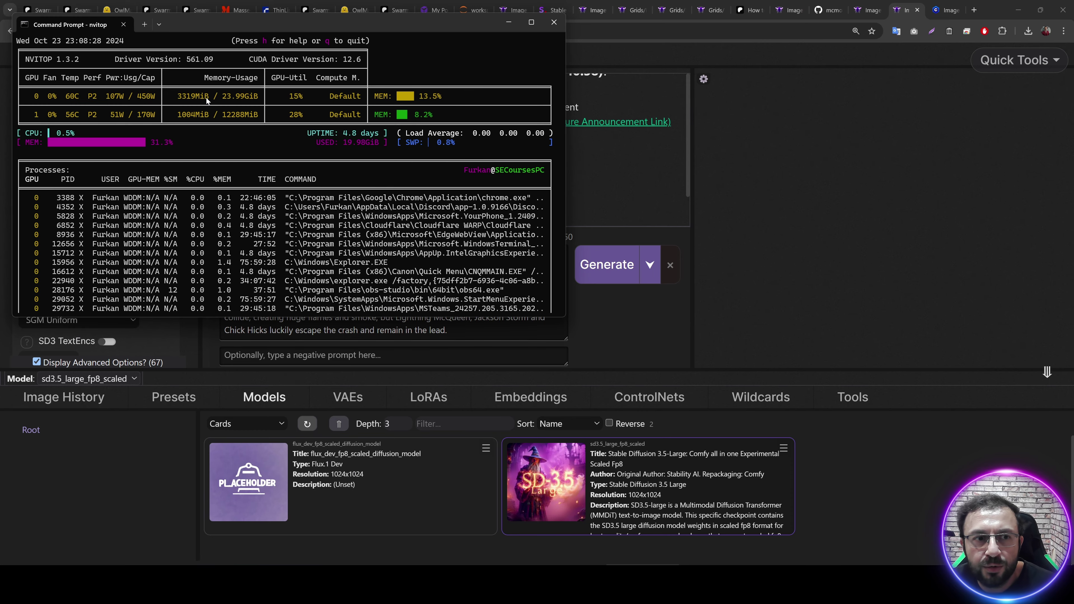
pyautogui.click(598, 273)
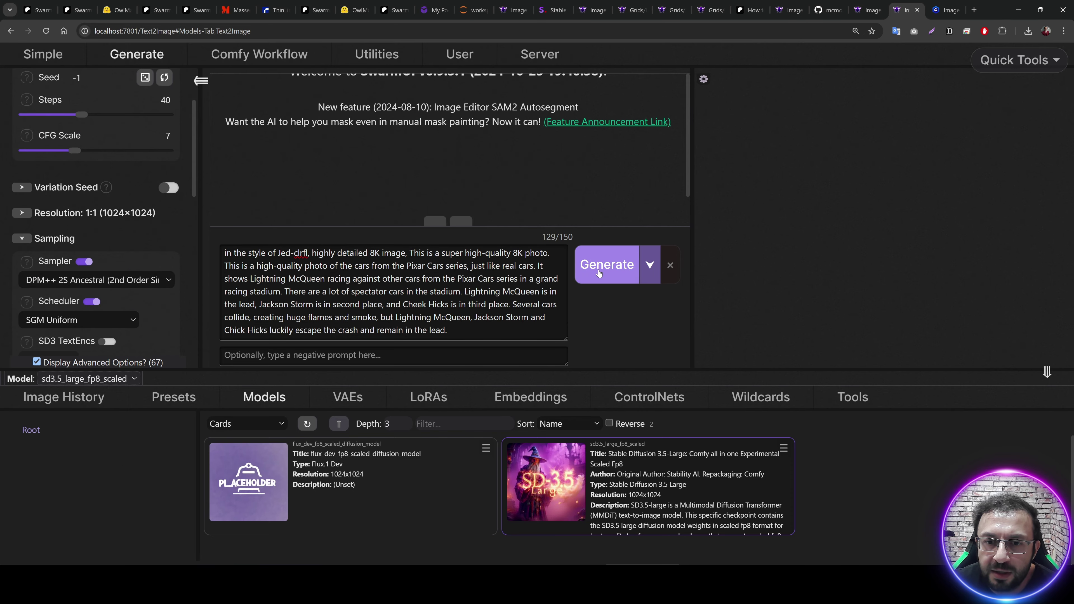
pyautogui.click(598, 272)
# Show the SwarmUI server logs at Debug level and check the GPU memory usage in nvitop
pyautogui.click(536, 54)
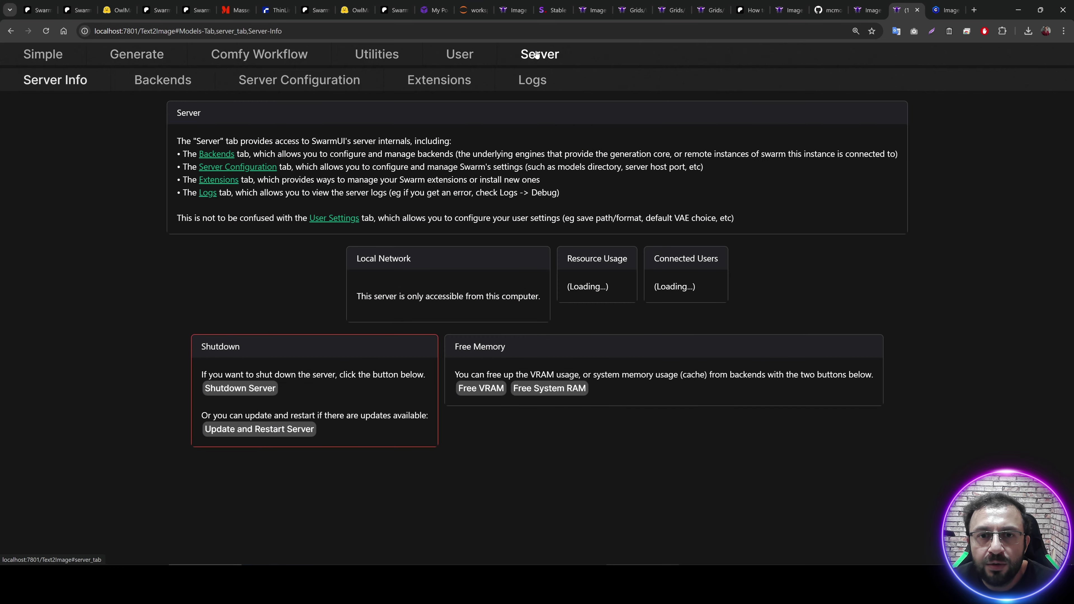
pyautogui.click(532, 80)
pyautogui.click(448, 104)
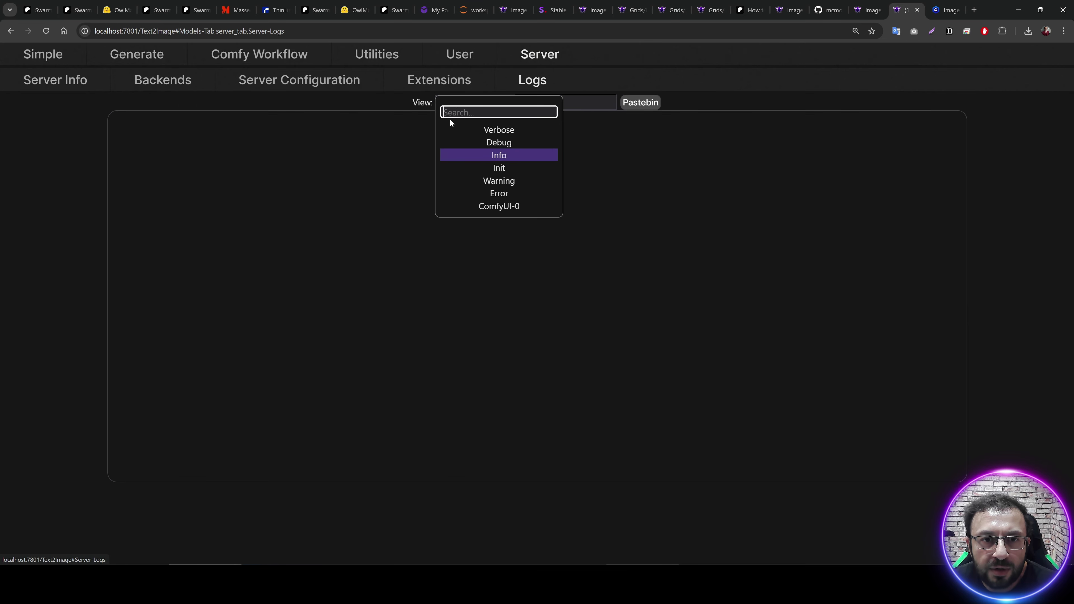
pyautogui.click(455, 139)
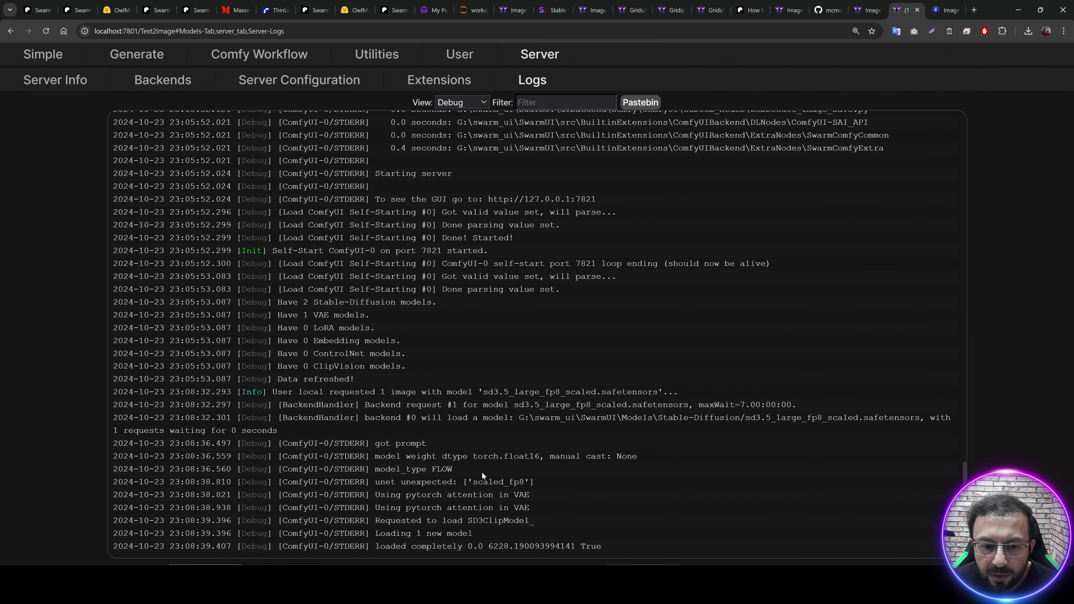
pyautogui.hotkey('alt', 'Tab')
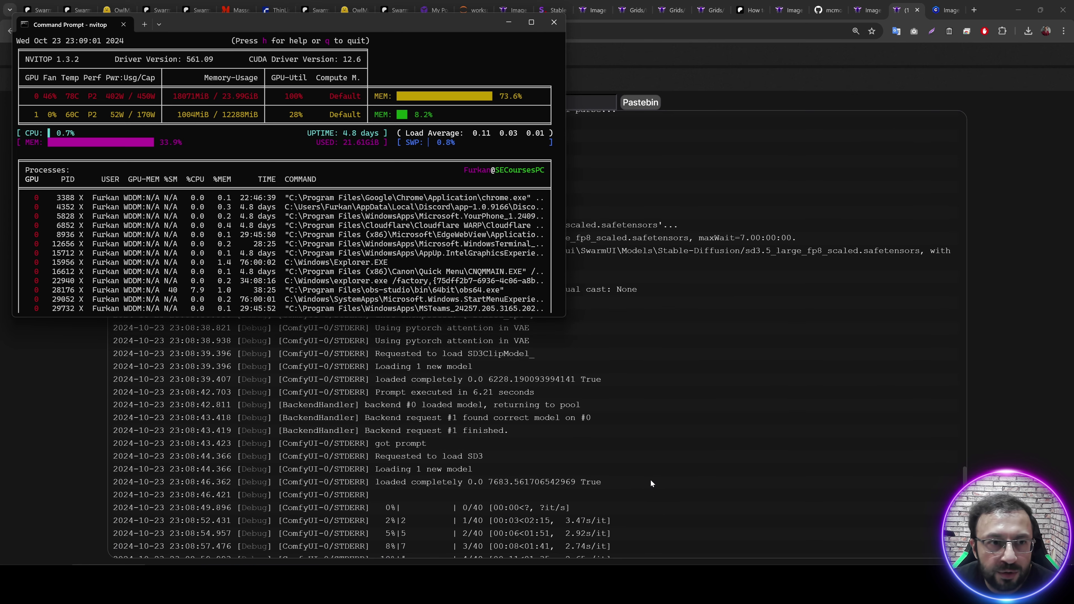
# Edit the ComfyUI Self-Starting backend and enter --fast as its extra argument
pyautogui.click(163, 80)
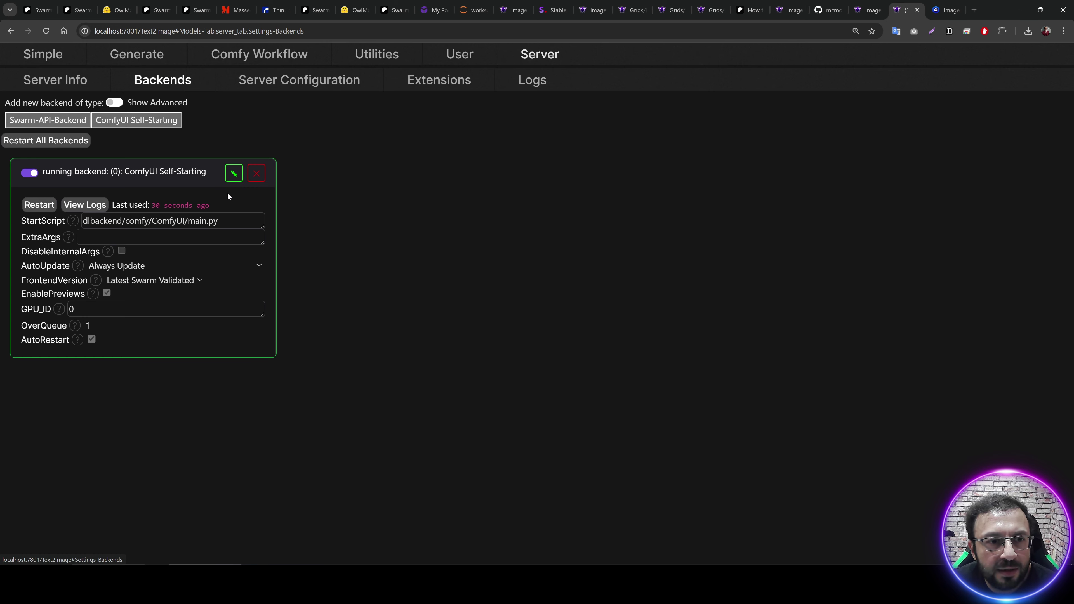
pyautogui.click(234, 173)
pyautogui.click(169, 237)
pyautogui.write('-')
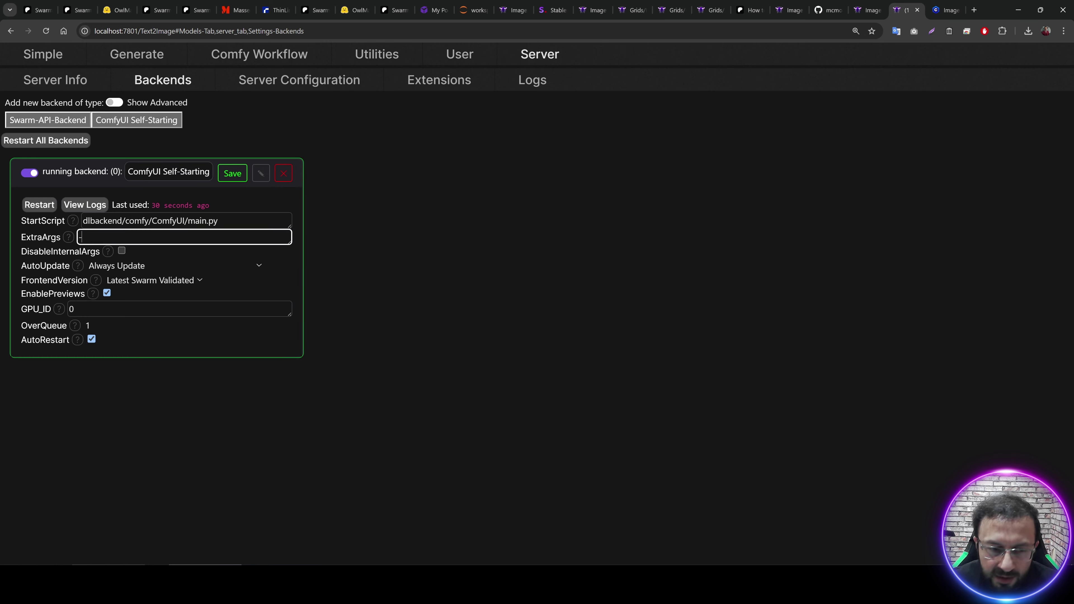
pyautogui.write('-fast')
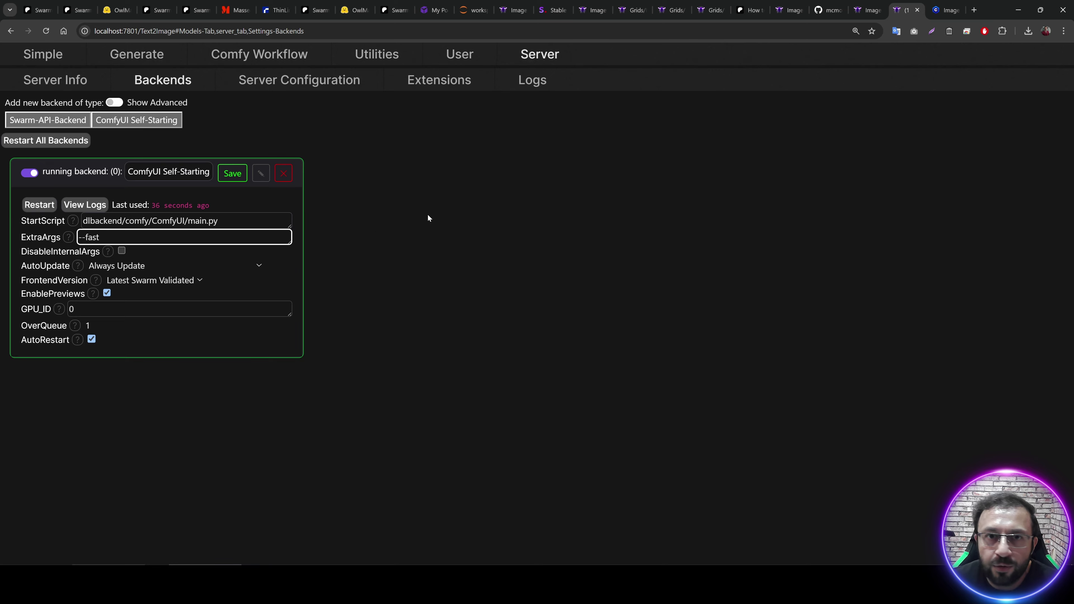
pyautogui.click(283, 173)
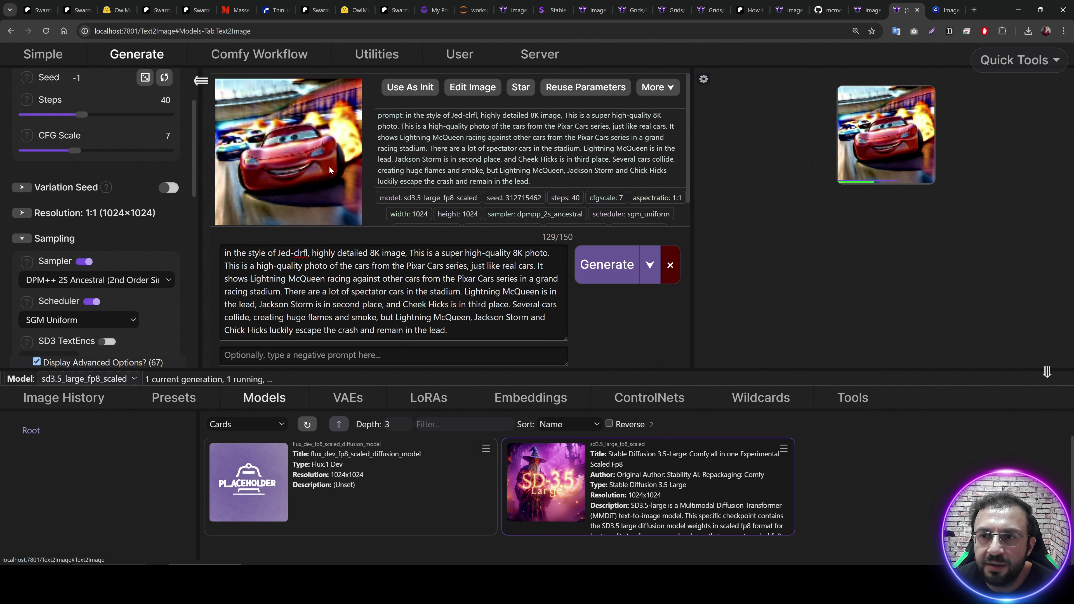
# View the generated racing image at full size, close it and review the sampling parameters
pyautogui.click(318, 154)
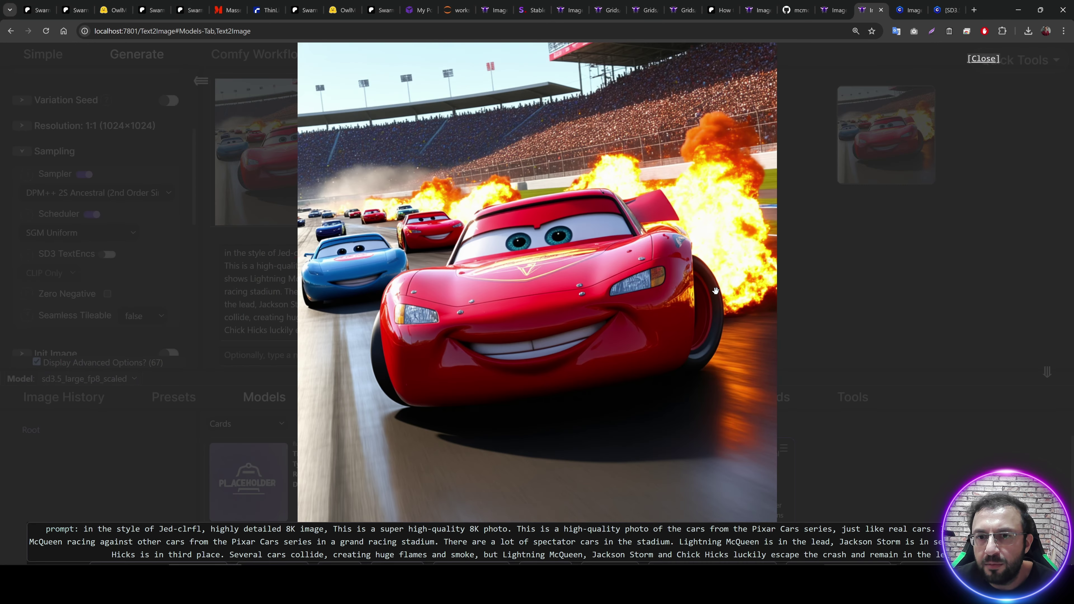
pyautogui.click(836, 279)
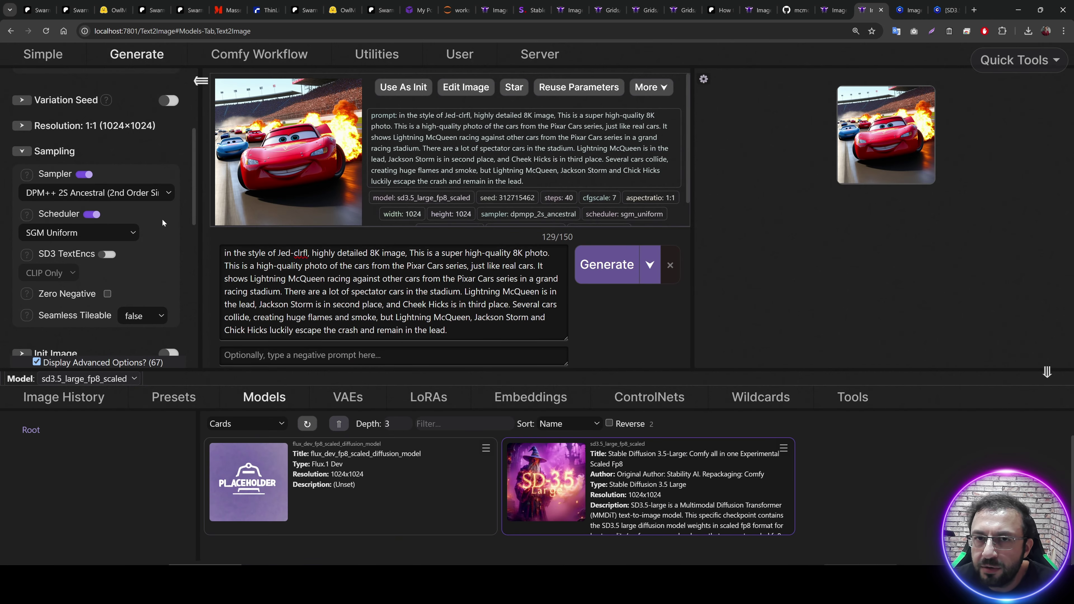
pyautogui.scroll(4, 156, 219)
pyautogui.scroll(-3, 131, 234)
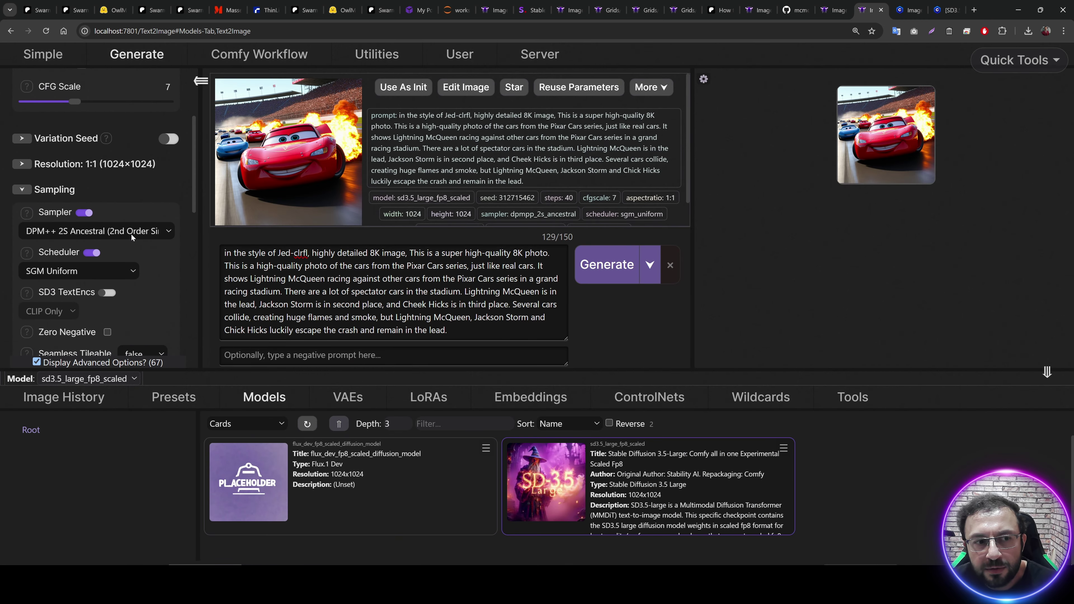
pyautogui.scroll(-1, 140, 233)
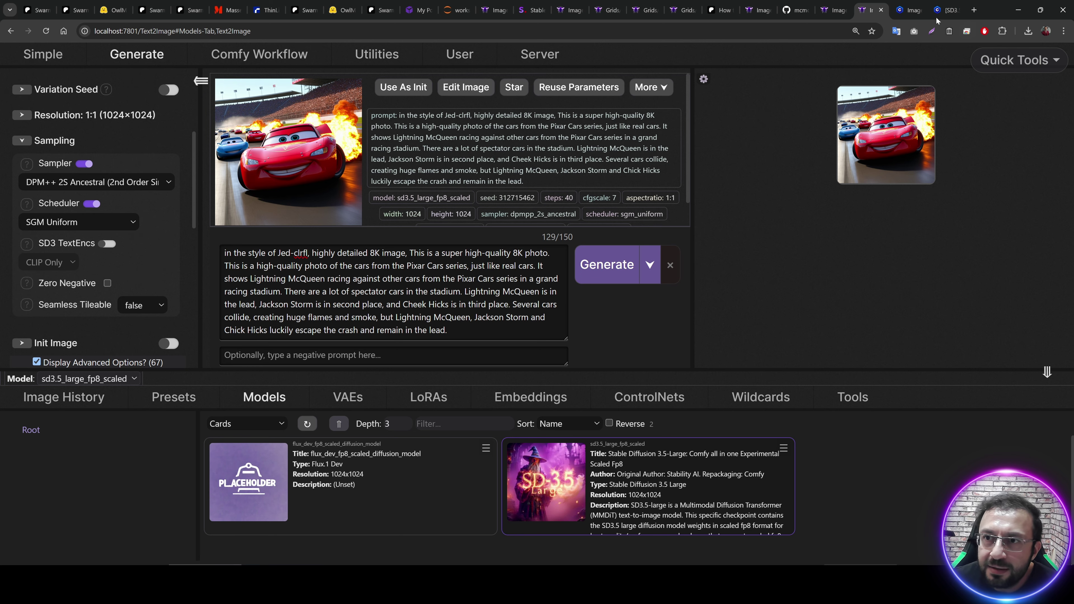
# Download the [SD3.5] 3DKitten LoRA from Civitai and place it in SwarmUI's Models\Lora folder
pyautogui.click(945, 10)
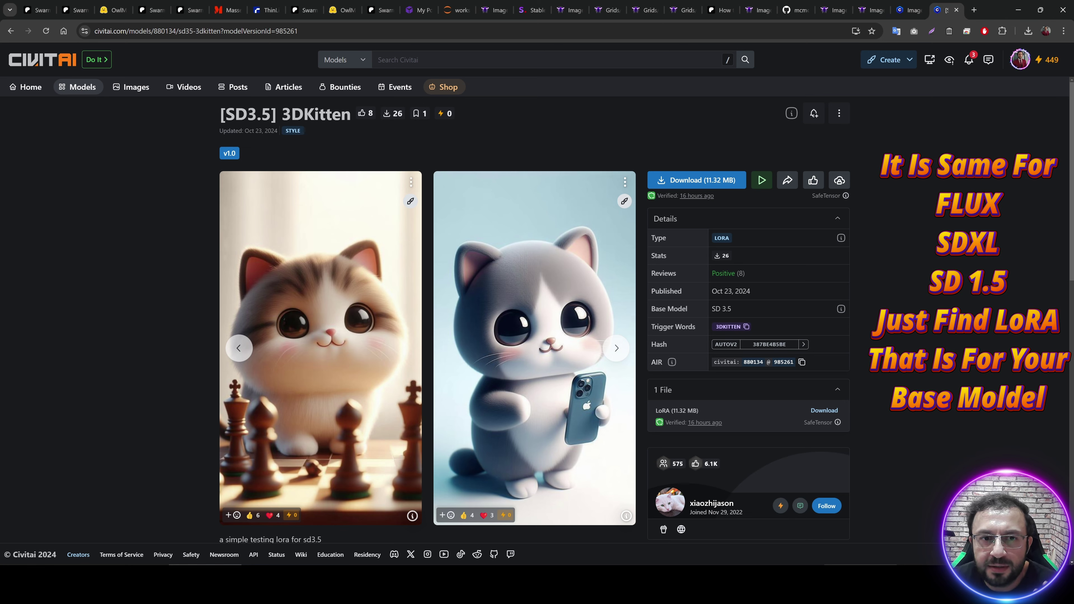
pyautogui.click(690, 186)
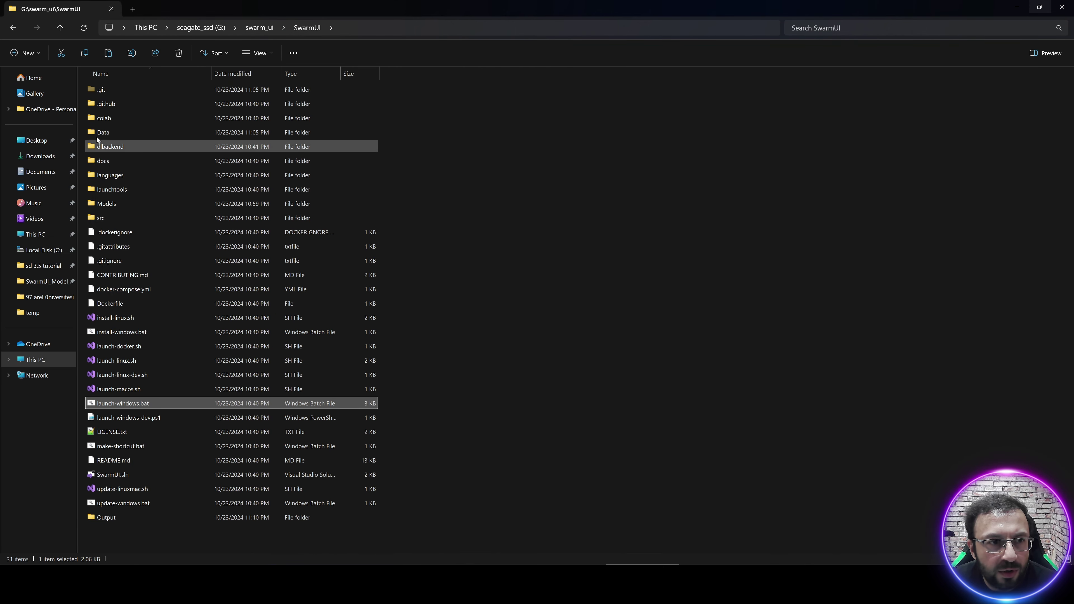
pyautogui.doubleClick(107, 204)
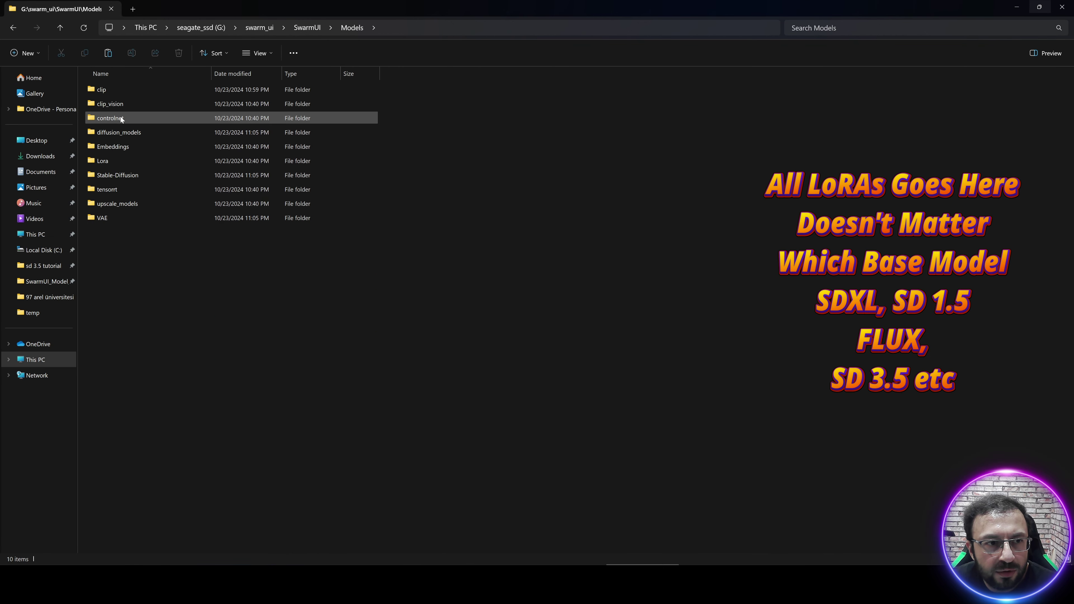
pyautogui.doubleClick(111, 165)
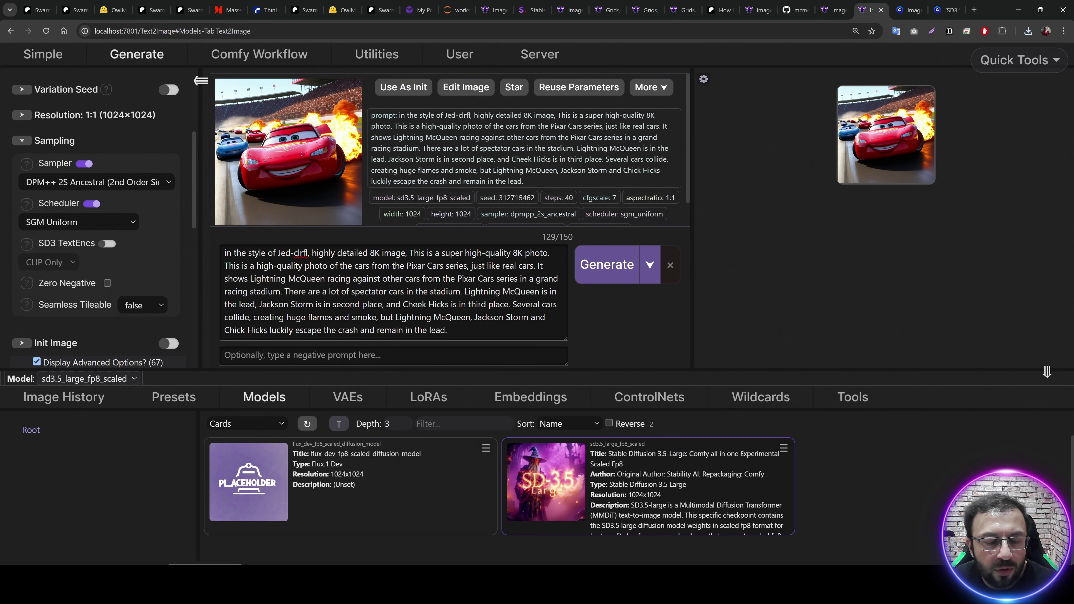
# Refresh the LoRA list, enlarge its area and apply the 3dkitten LoRA with a weight of 1
pyautogui.click(427, 405)
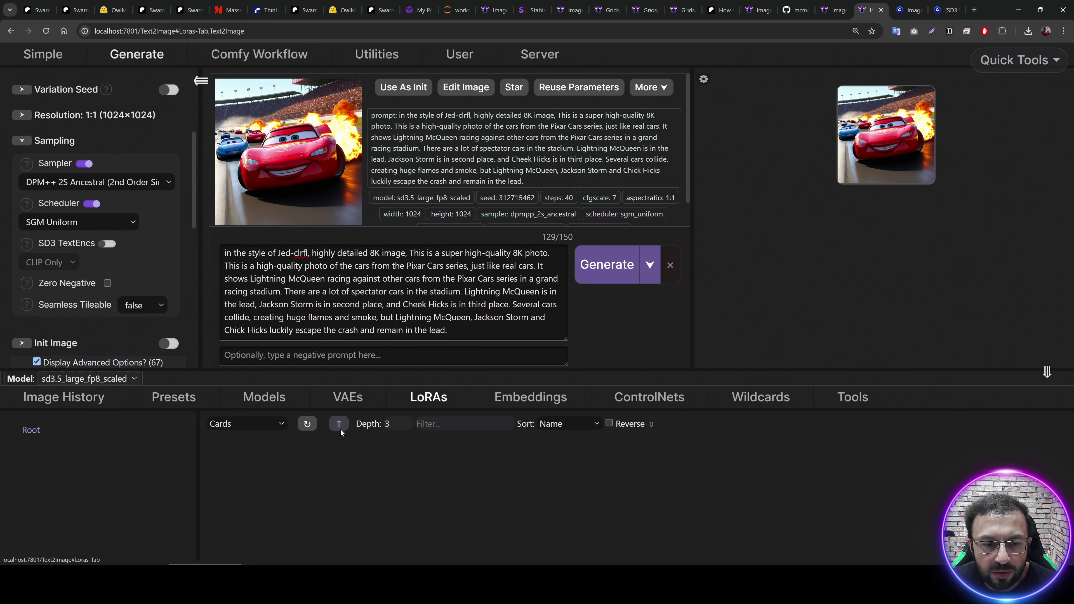
pyautogui.click(307, 424)
pyautogui.moveTo(325, 371); pyautogui.dragTo(324, 289)
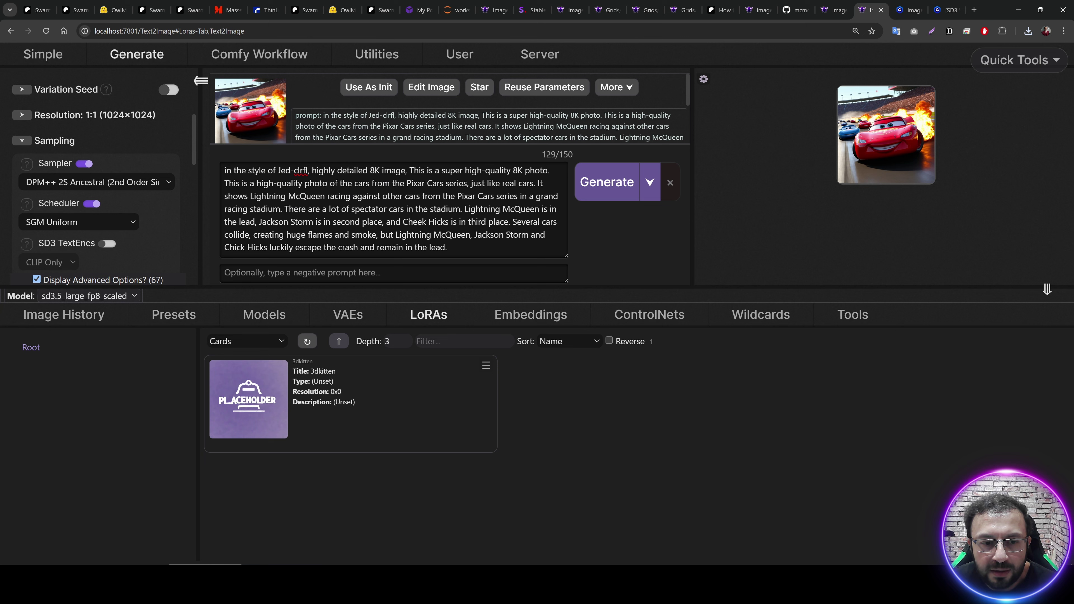
pyautogui.click(266, 397)
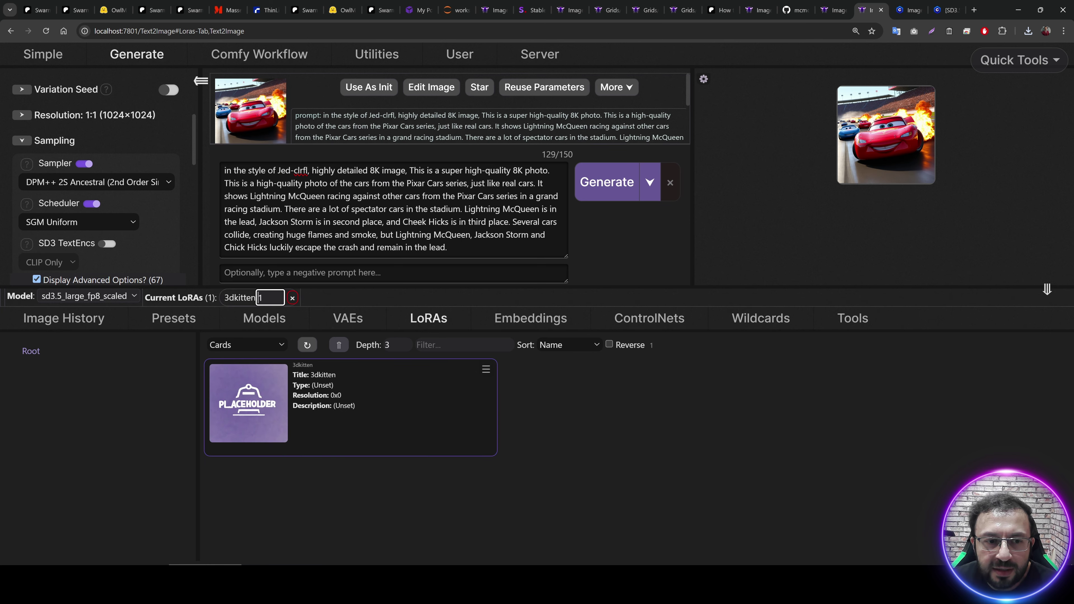
pyautogui.press('Down')
pyautogui.press('Down')
pyautogui.press('Up')
pyautogui.press('Up')
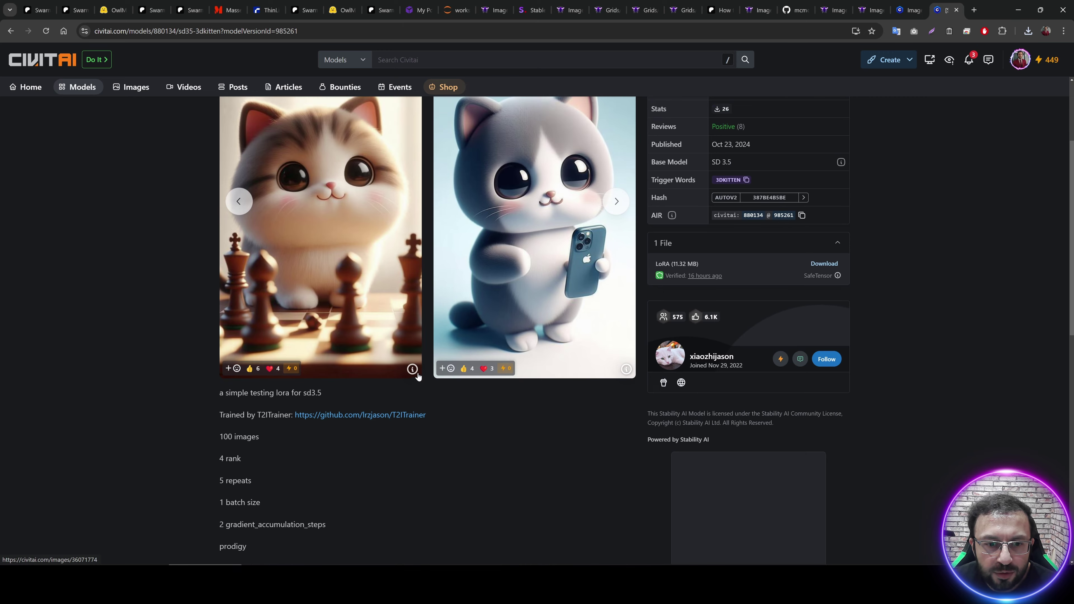
# Copy the full prompt of the chess-board kitten sample on Civitai and use it as the local SwarmUI prompt
pyautogui.click(413, 368)
pyautogui.click(258, 266)
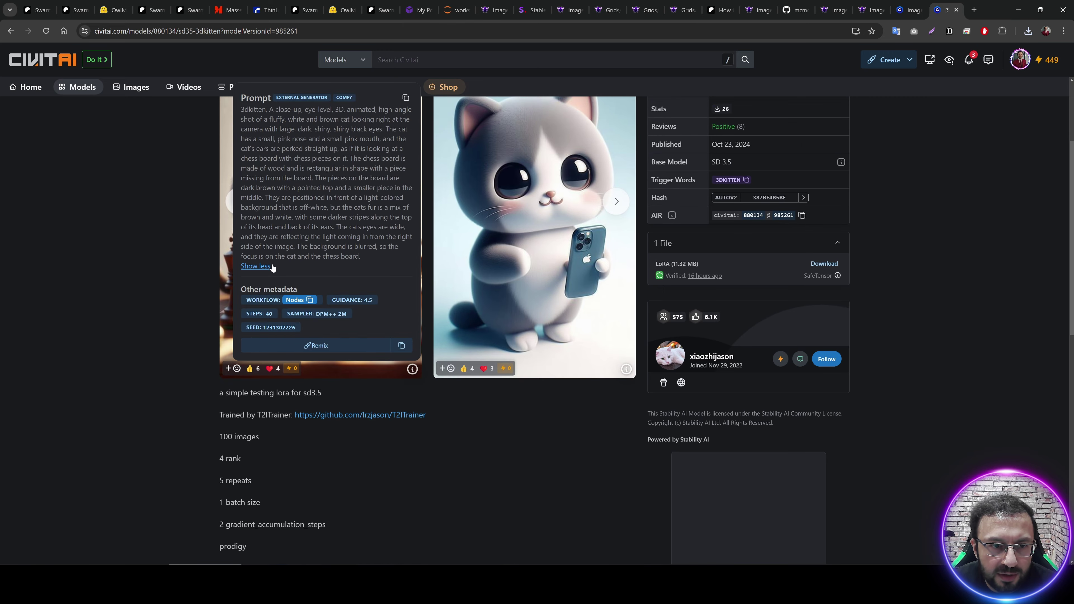
pyautogui.moveTo(289, 149); pyautogui.dragTo(241, 109)
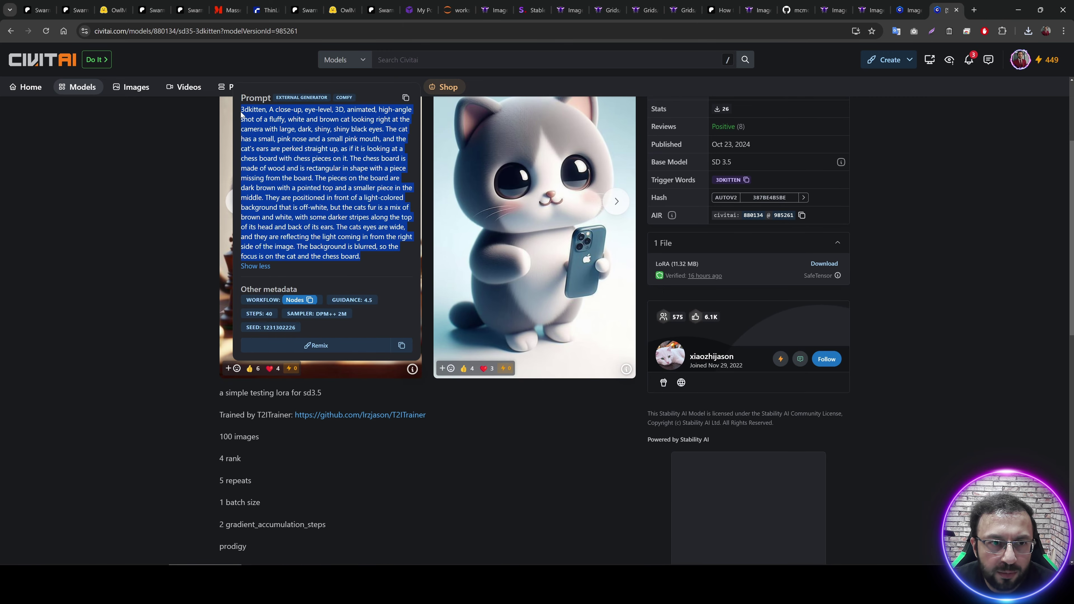
pyautogui.hotkey('ctrl', 'c')
pyautogui.click(869, 10)
pyautogui.hotkey('ctrl', 'v')
pyautogui.scroll(1, 393, 209)
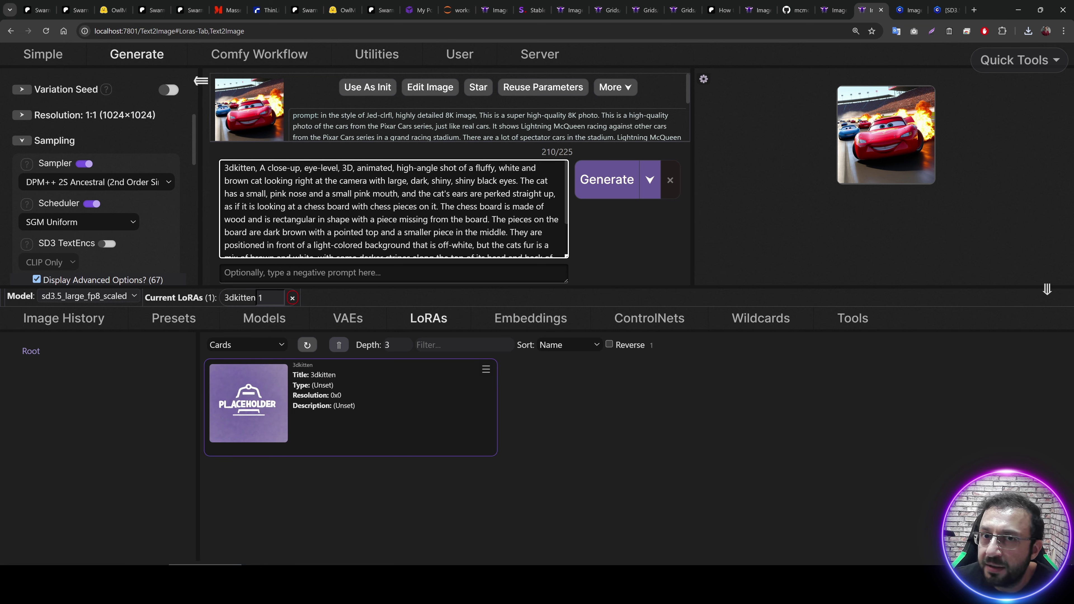
# Try a weight of 0.7 for the 3dkitten LoRA and set it back to 1
pyautogui.doubleClick(262, 297)
pyautogui.write('0.7')
pyautogui.hotkey('ctrl', 'a')
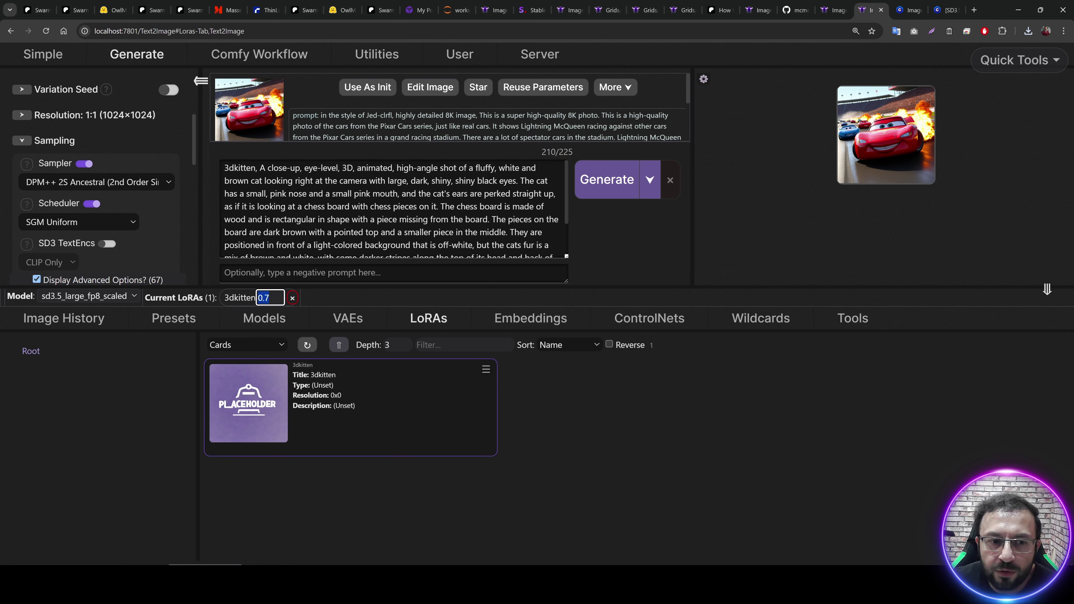
pyautogui.write('1')
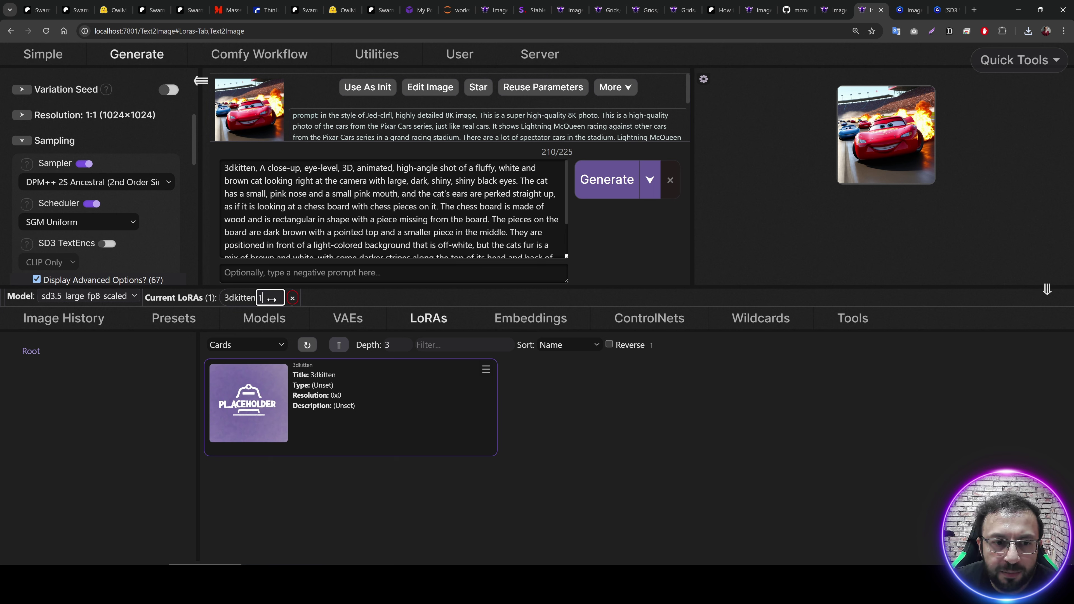
# Generate the chess-board kitten image and check its progress in the server logs and the GPU usage in nvitop
pyautogui.press('Return')
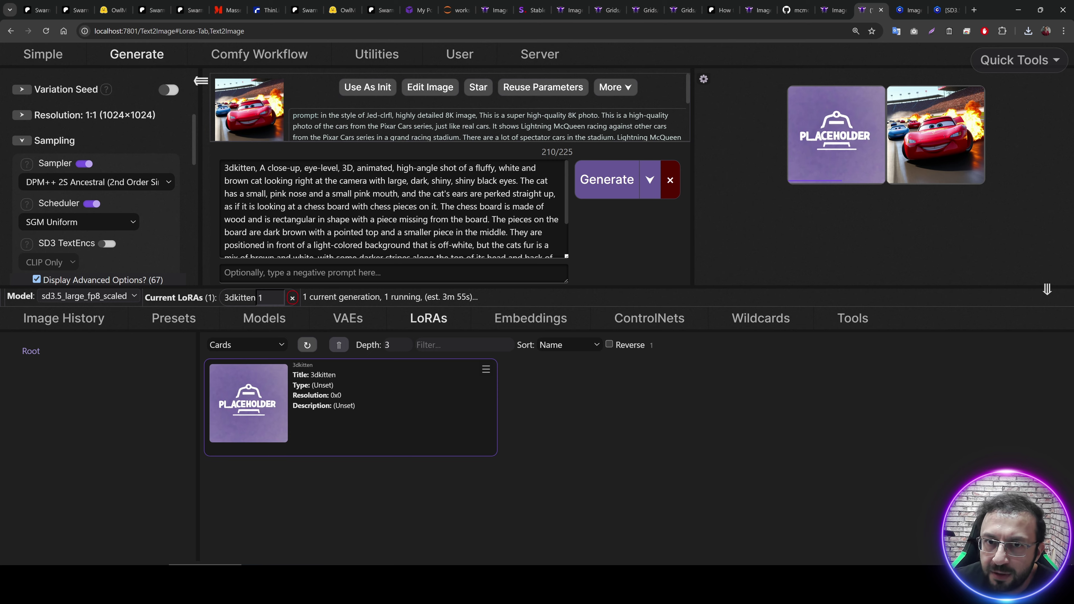
pyautogui.click(534, 57)
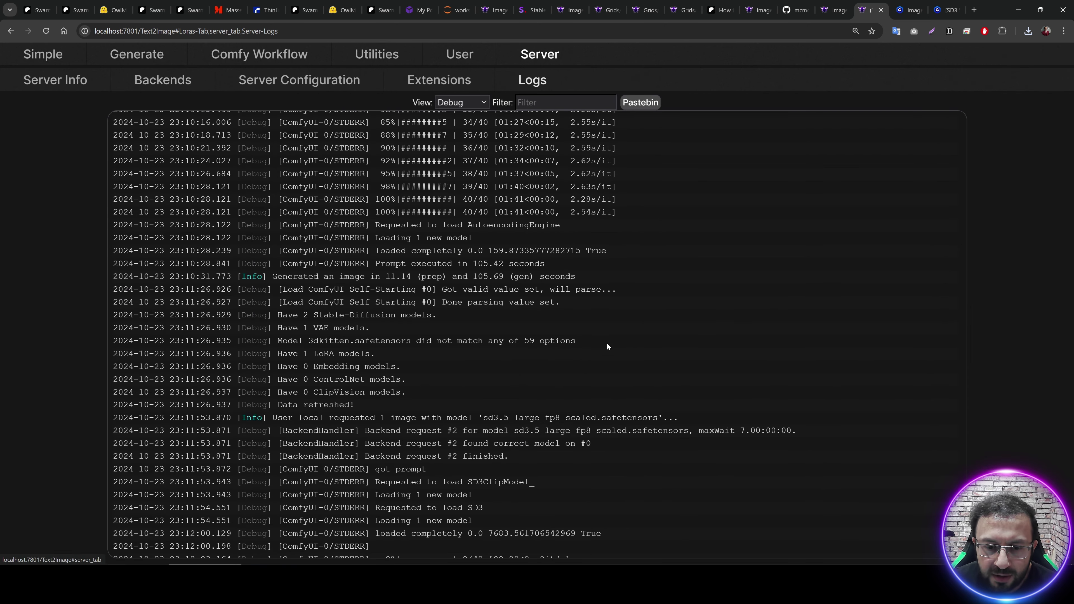
pyautogui.hotkey('alt', 'Tab')
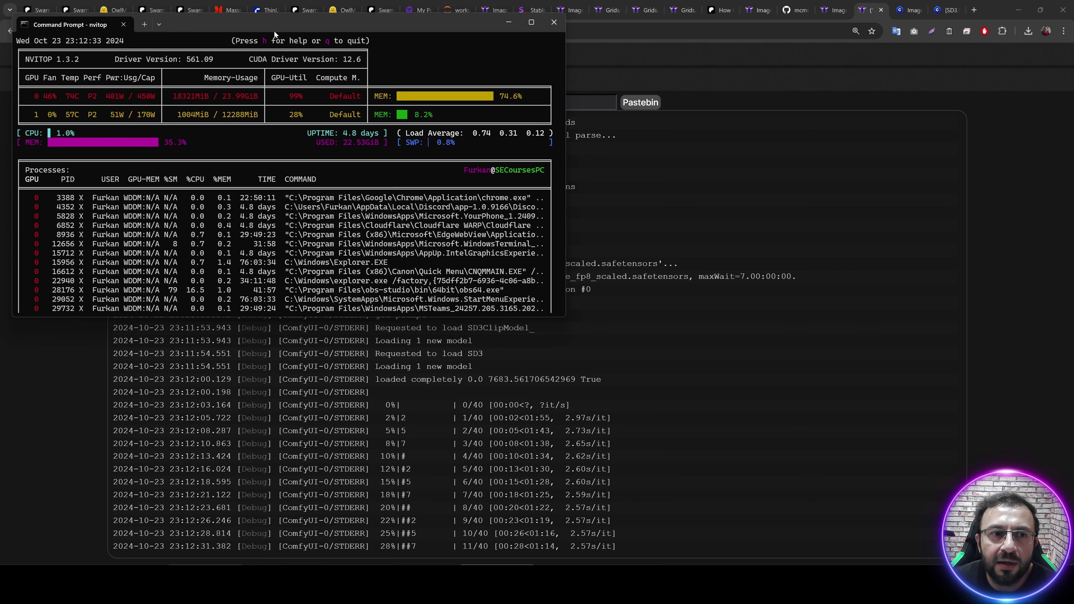
pyautogui.moveTo(276, 21); pyautogui.dragTo(292, 83)
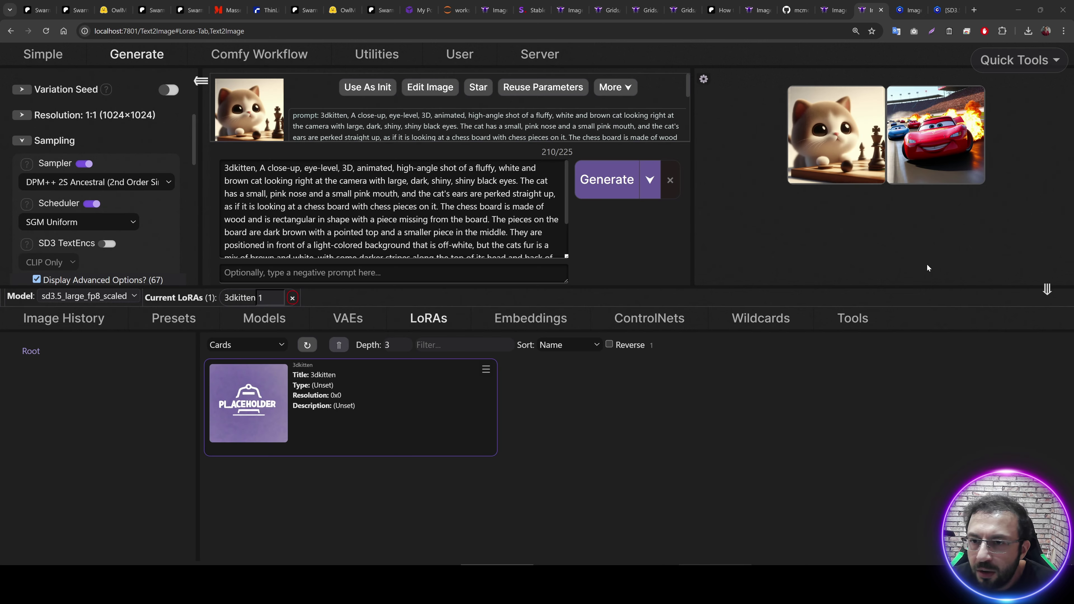
# View the generated chess-board kitten image at full size and close it again
pyautogui.click(810, 150)
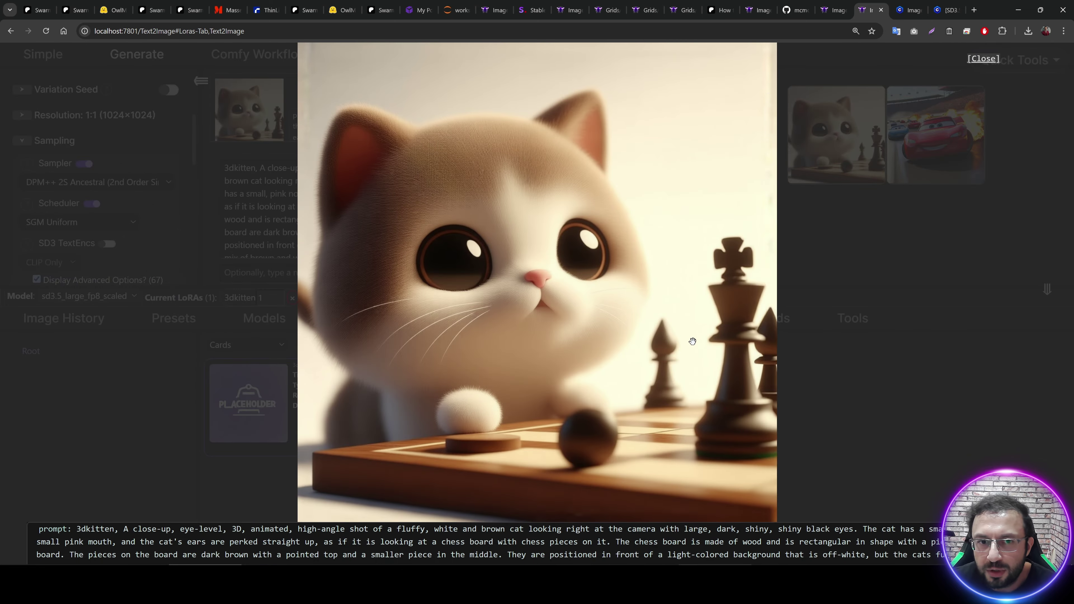
pyautogui.click(879, 421)
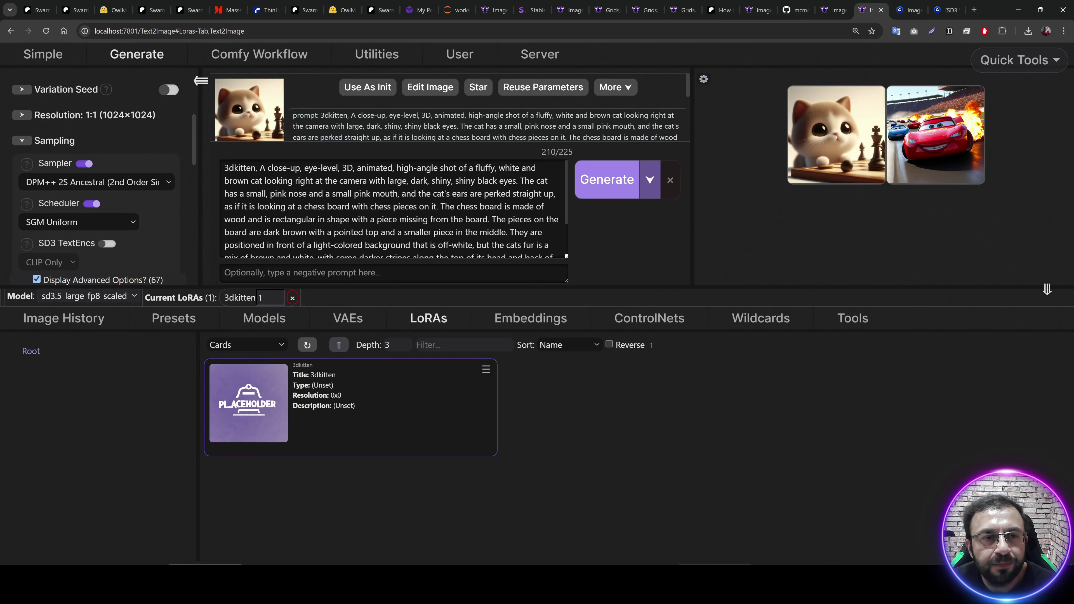
# Remove the 3dkitten LoRA and select flux_dev_fp8_scaled_diffusion_model as the generation model
pyautogui.click(292, 298)
pyautogui.moveTo(317, 288); pyautogui.dragTo(140, 389)
pyautogui.click(254, 445)
pyautogui.click(266, 400)
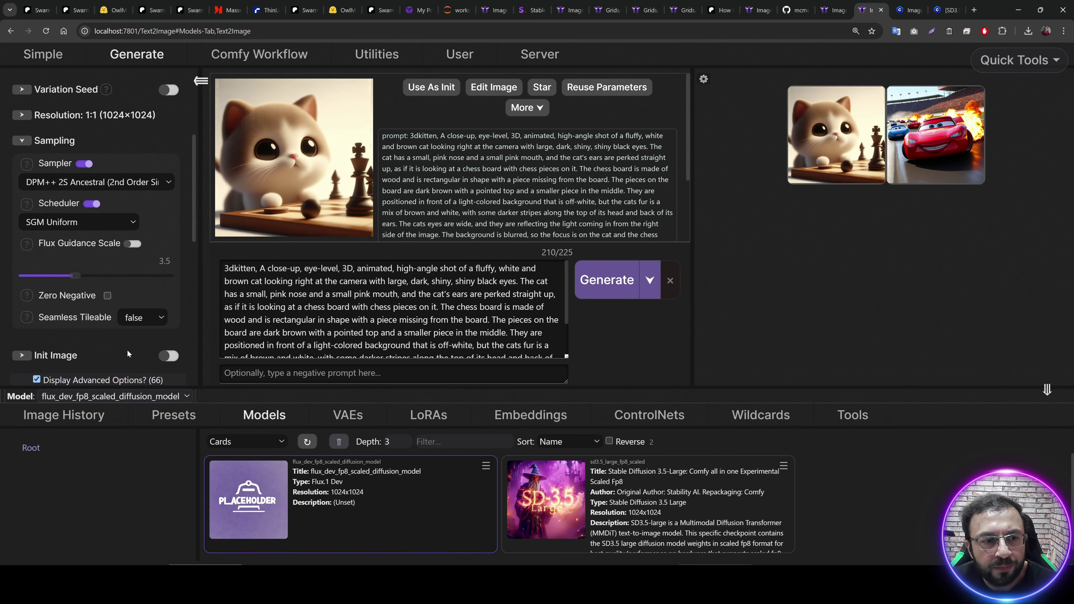
# Set the sampler to iPNDM and the scheduler to DDIM Uniform
pyautogui.click(109, 188)
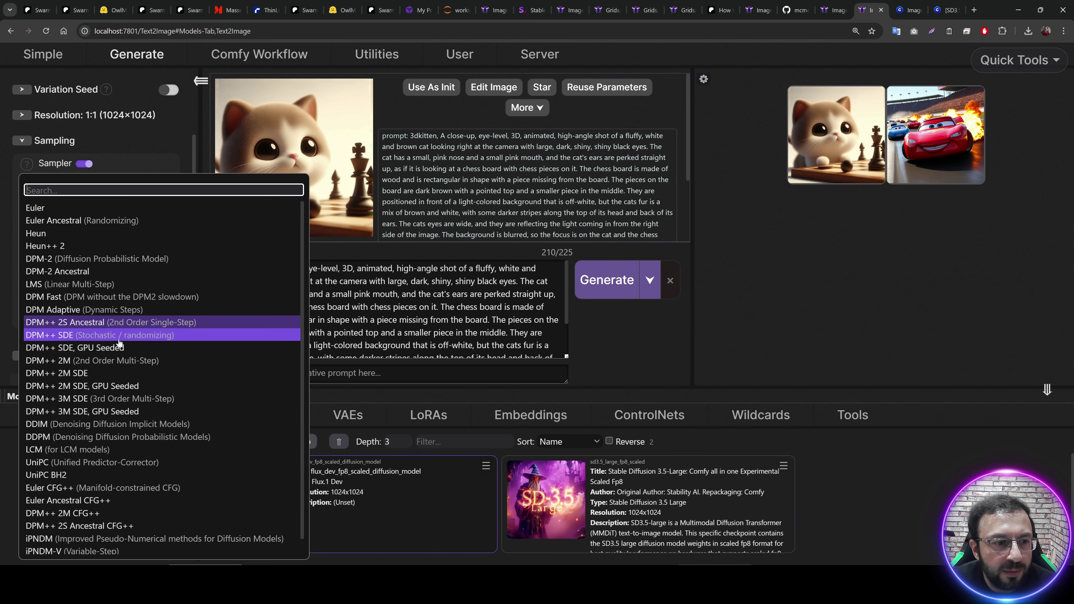
pyautogui.scroll(-1, 73, 531)
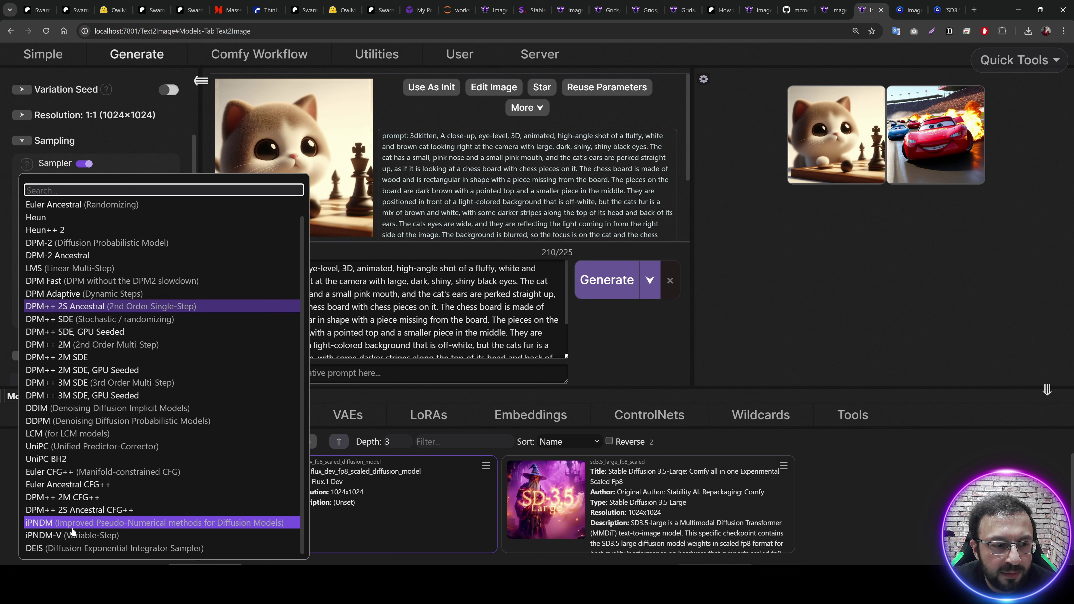
pyautogui.click(67, 523)
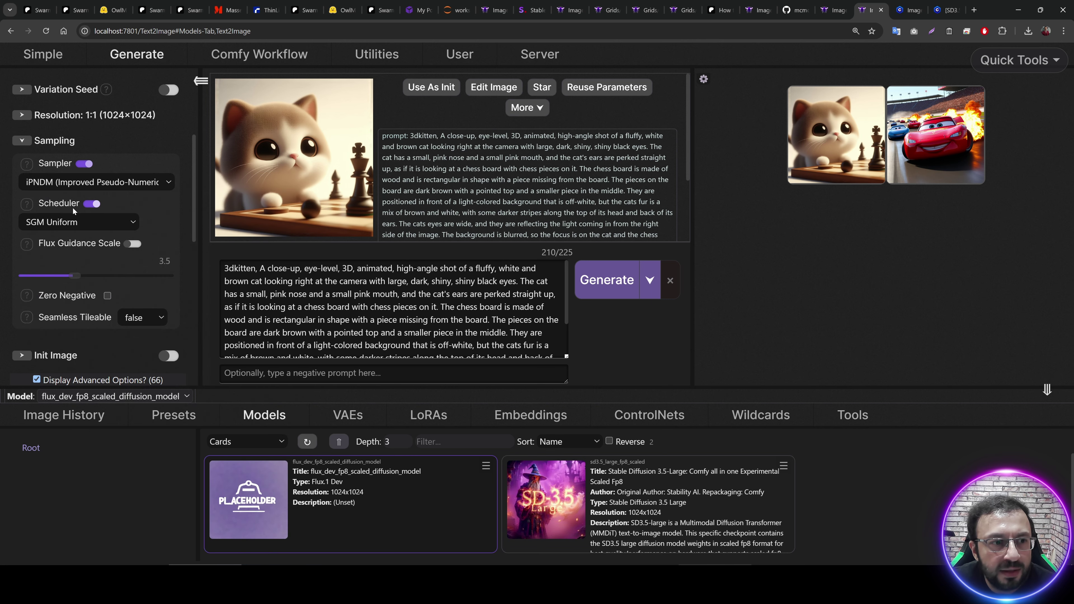
pyautogui.click(69, 225)
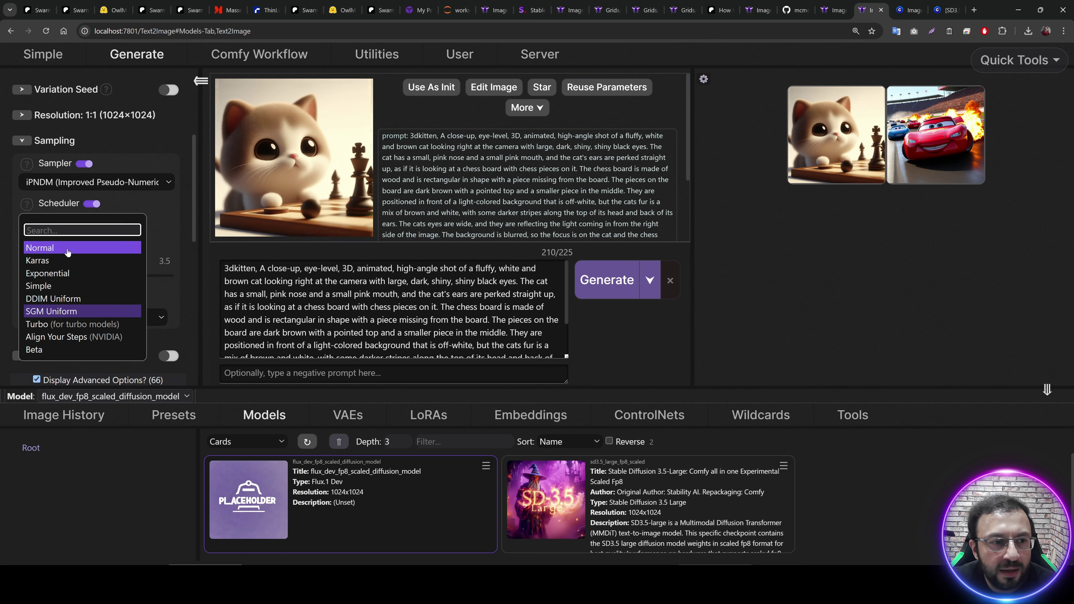
pyautogui.click(90, 303)
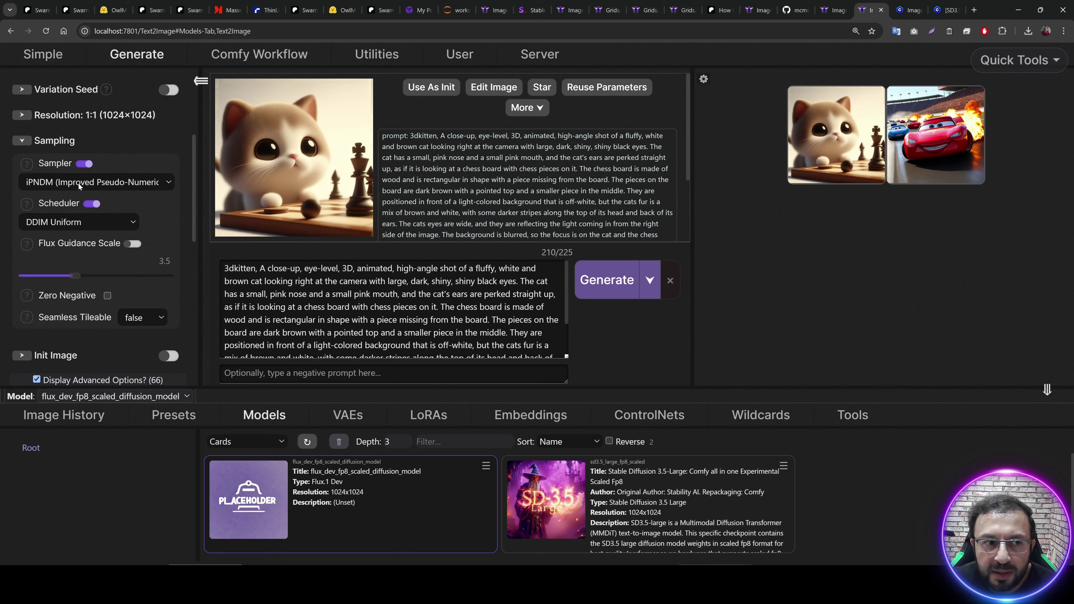
# Set the CFG Scale to 1 and enable the Flux Guidance Scale with a value of 4.2
pyautogui.scroll(-1, 130, 267)
pyautogui.scroll(3, 130, 271)
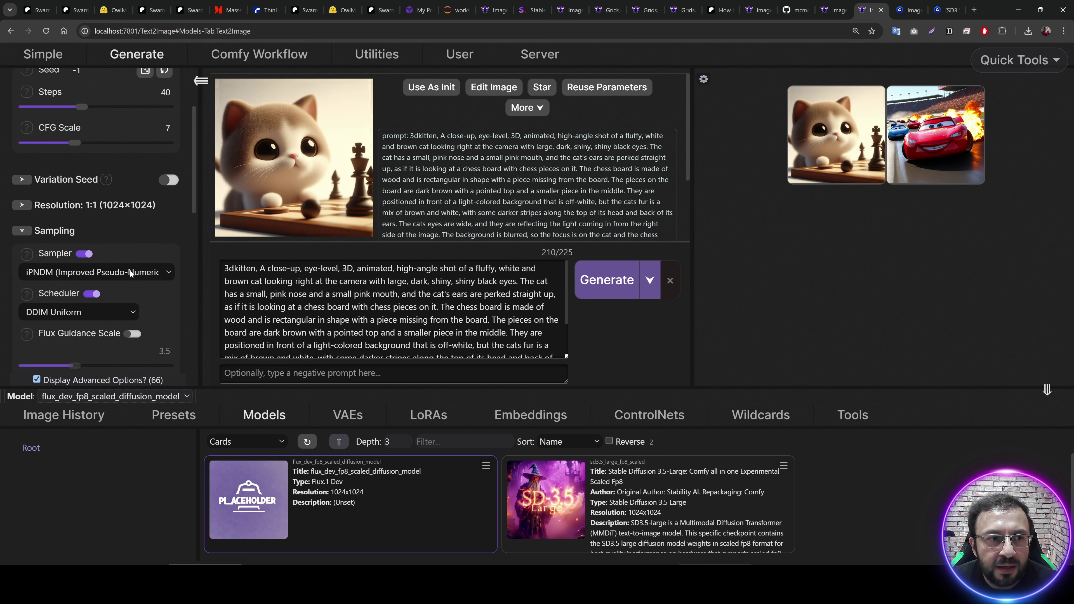
pyautogui.scroll(2, 130, 270)
pyautogui.moveTo(76, 248); pyautogui.dragTo(30, 253)
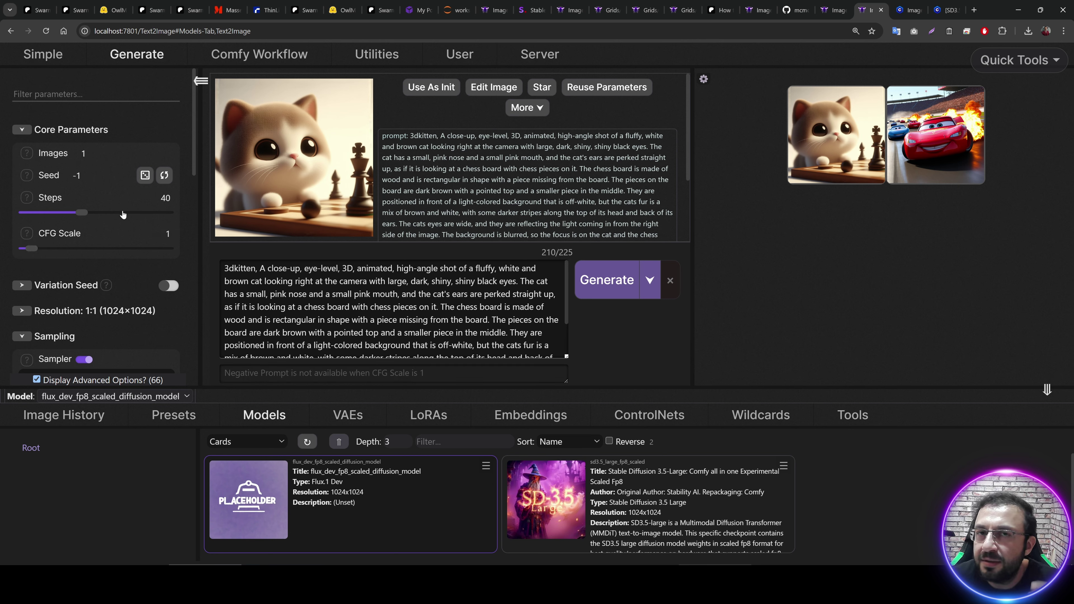
pyautogui.scroll(-6, 122, 214)
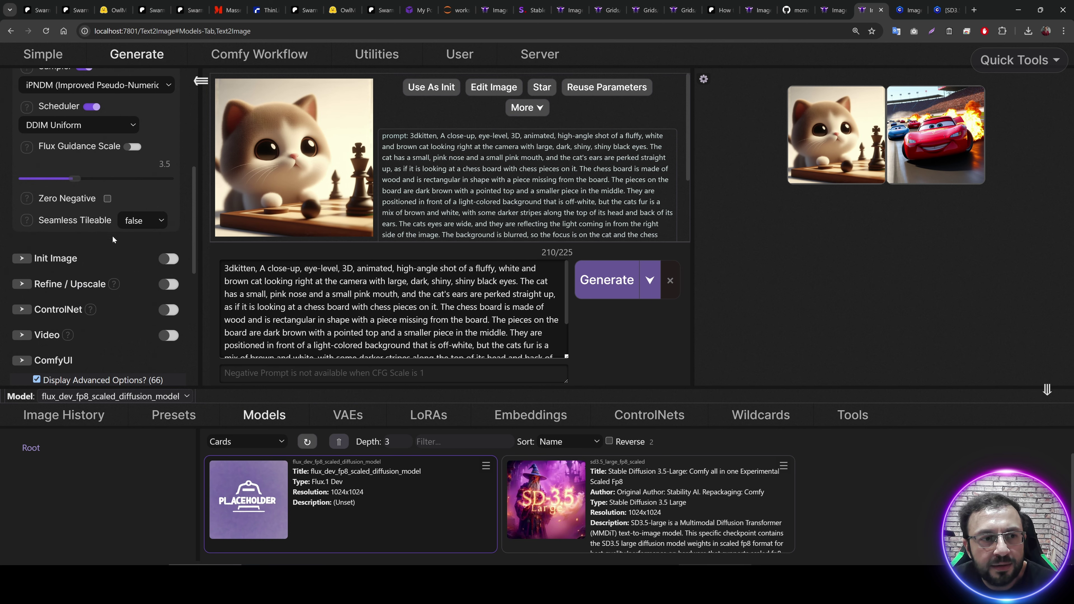
pyautogui.scroll(1, 113, 237)
pyautogui.click(133, 195)
pyautogui.moveTo(74, 227); pyautogui.dragTo(85, 228)
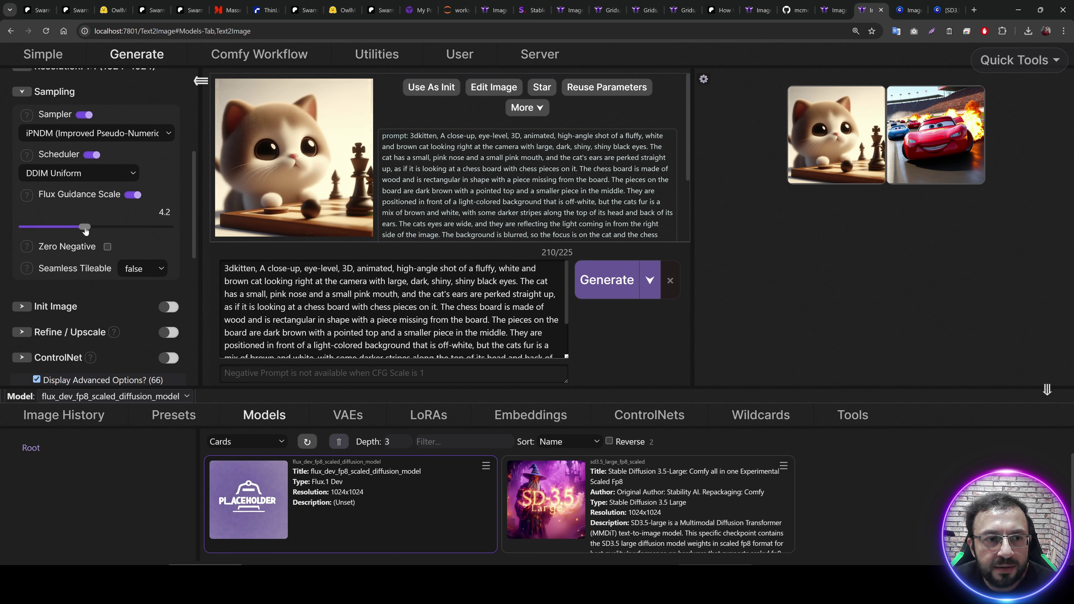
# Expand the Advanced Model Addons parameters to reach the text encoder settings
pyautogui.scroll(-5, 110, 257)
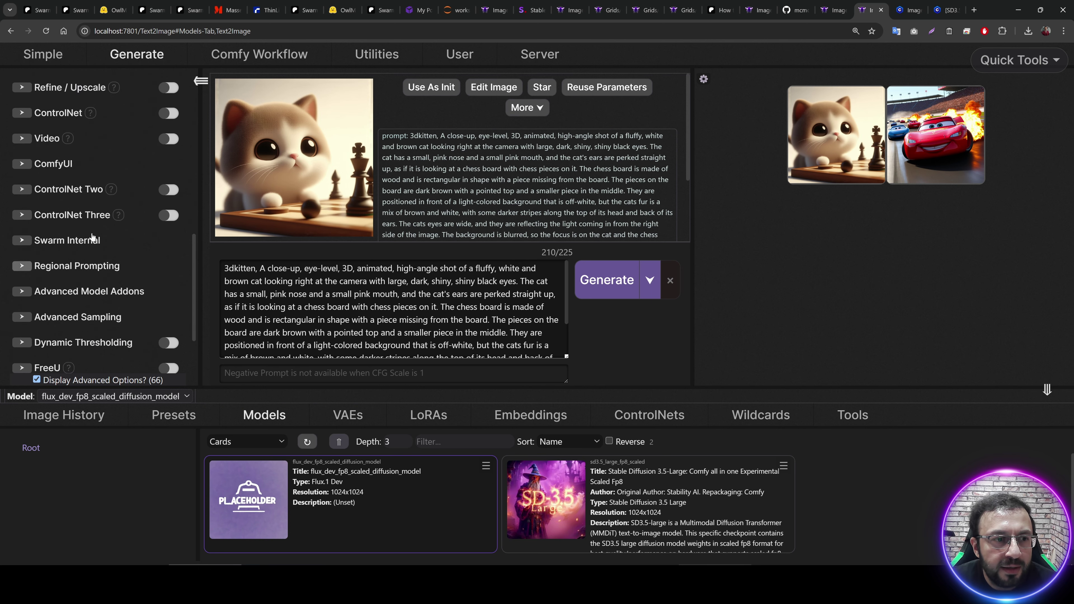
pyautogui.scroll(-2, 92, 238)
pyautogui.click(108, 195)
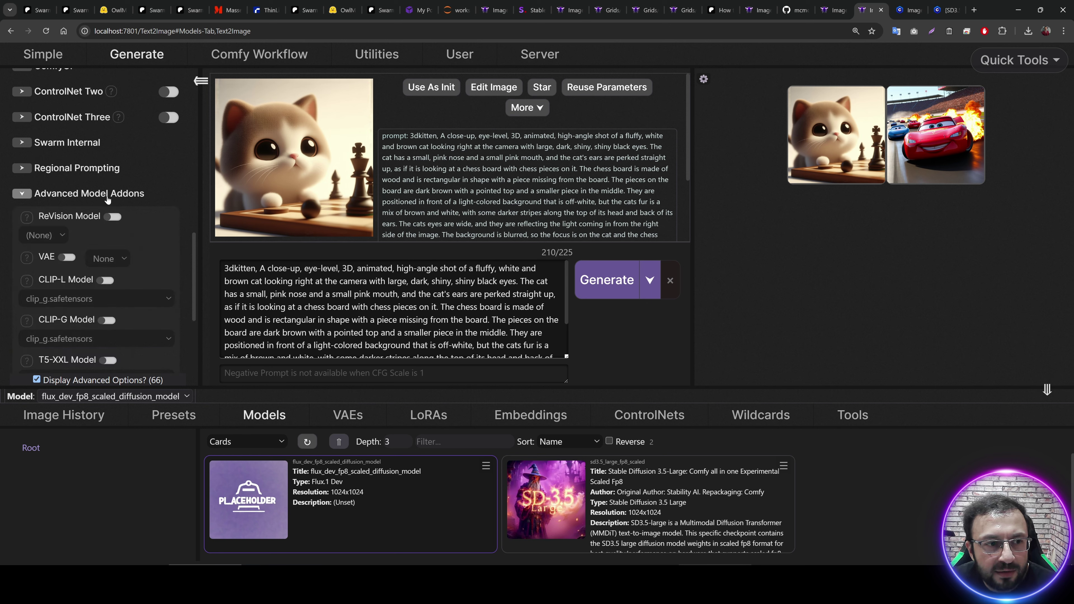
pyautogui.scroll(-2, 108, 199)
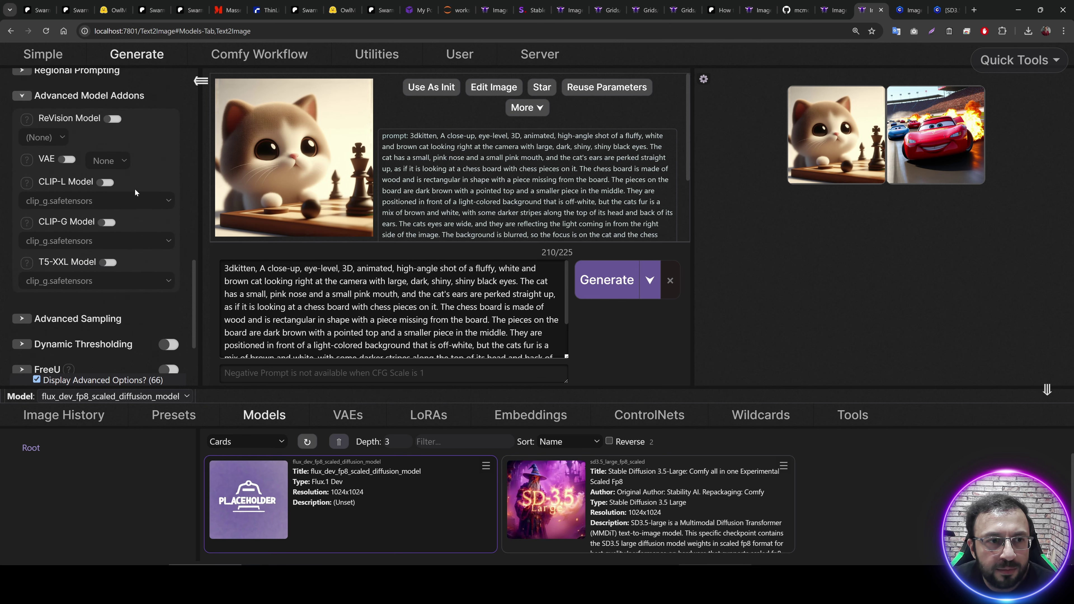
# Try clip_l.safetensors as the CLIP-L Model override and switch the override back off
pyautogui.click(107, 183)
pyautogui.click(73, 202)
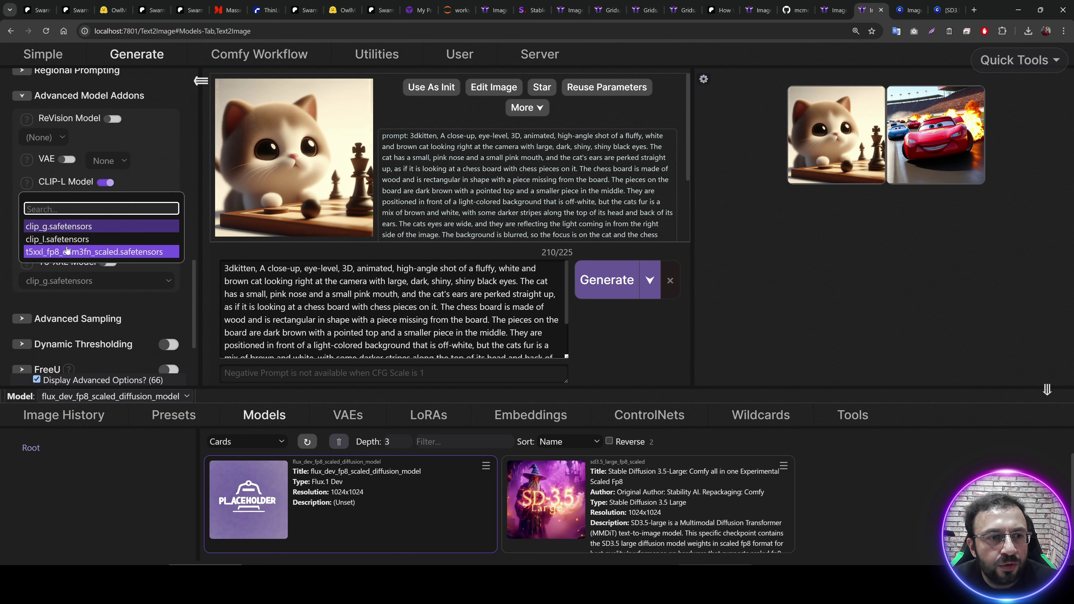
pyautogui.click(62, 239)
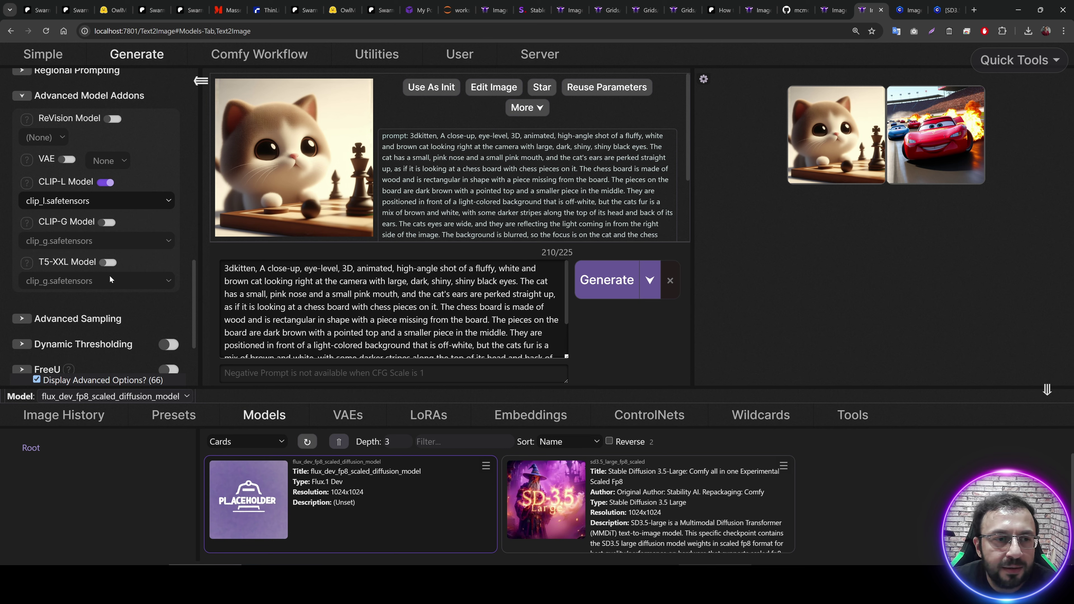
pyautogui.click(108, 184)
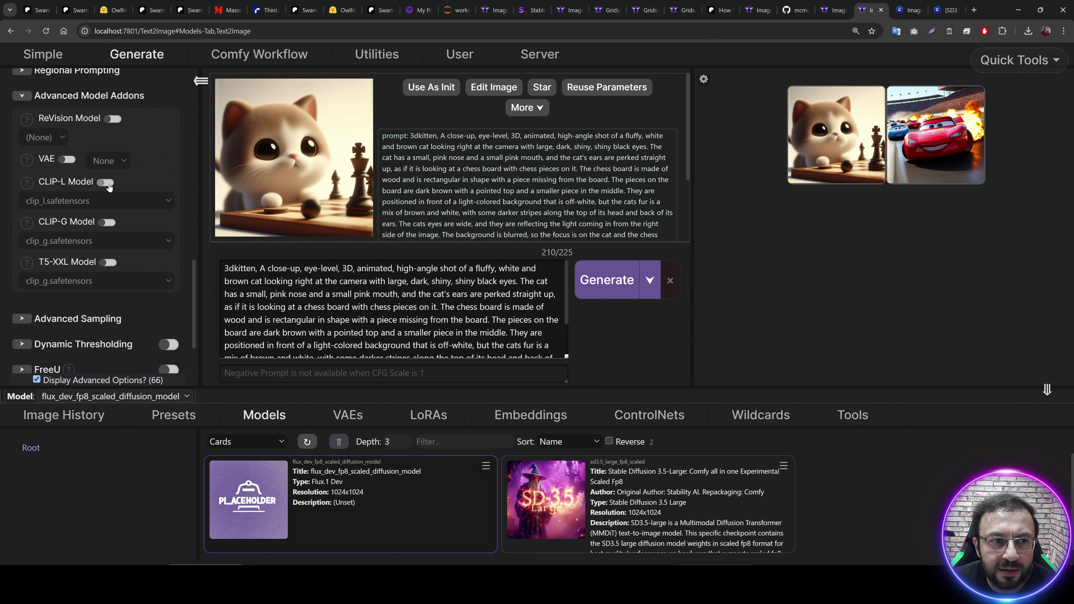
# Enable the T5-XXL Model override and choose t5xxl_fp8_e4m3fn_scaled.safetensors for it
pyautogui.click(108, 262)
pyautogui.click(95, 281)
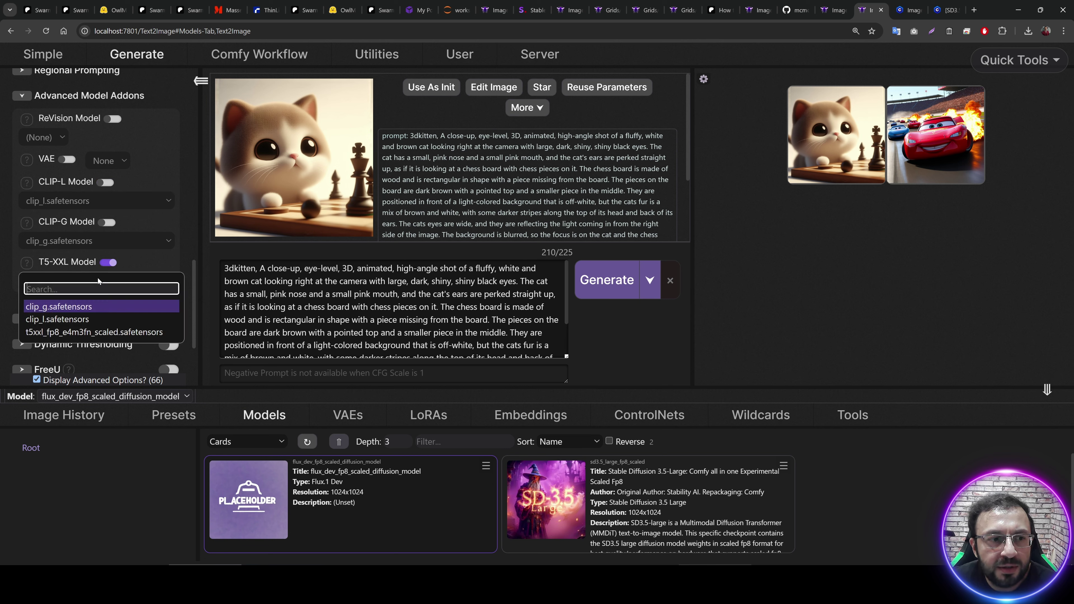
pyautogui.click(88, 331)
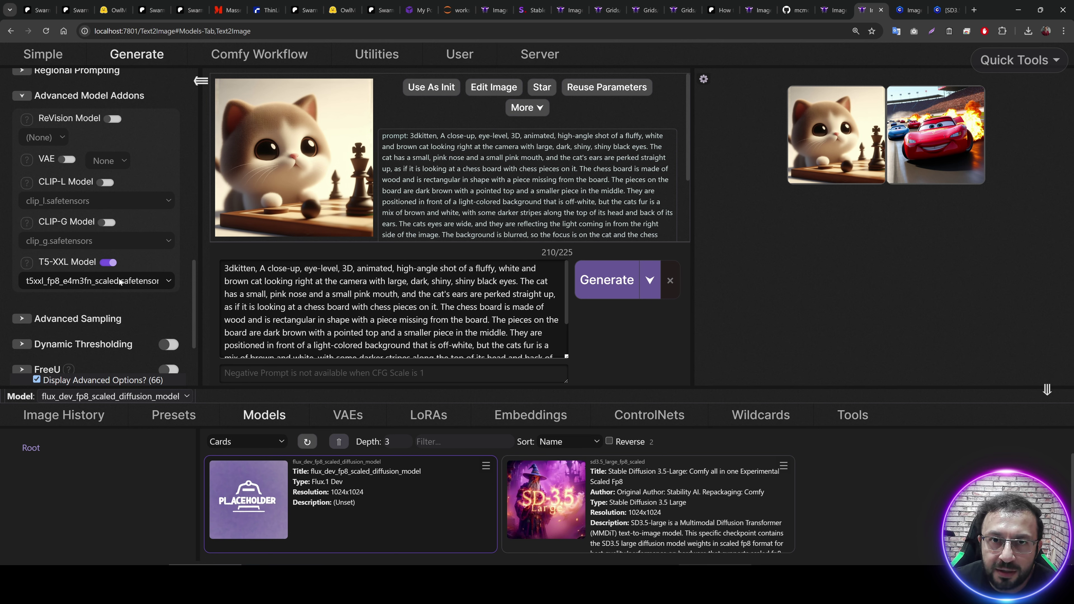
# Enable Preferred DType under Advanced Sampling, review its precision options, and switch the parameter back off
pyautogui.scroll(-4, 140, 296)
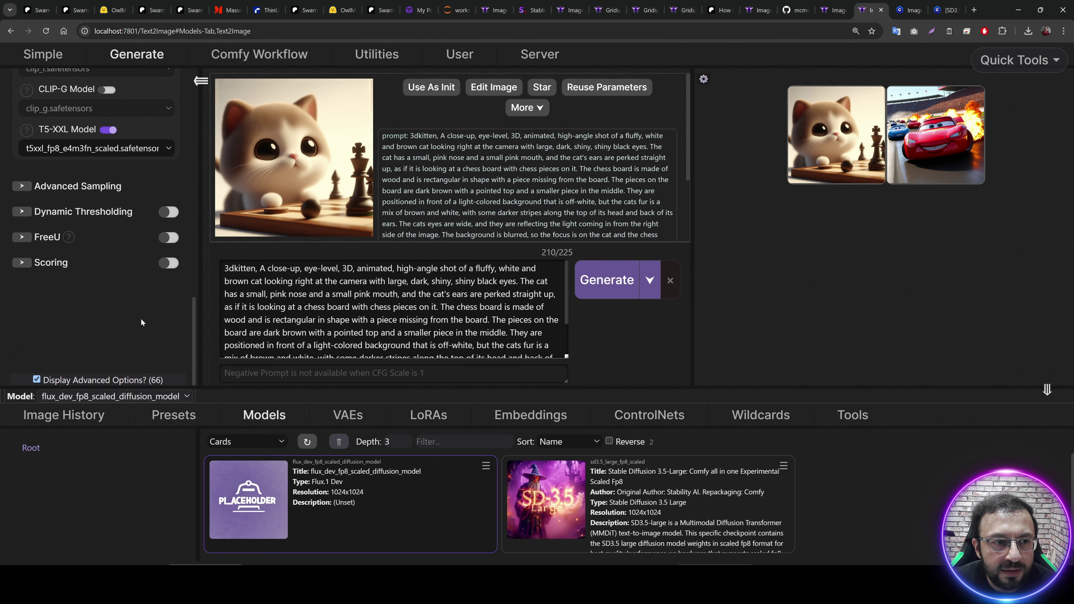
pyautogui.click(128, 177)
pyautogui.click(117, 161)
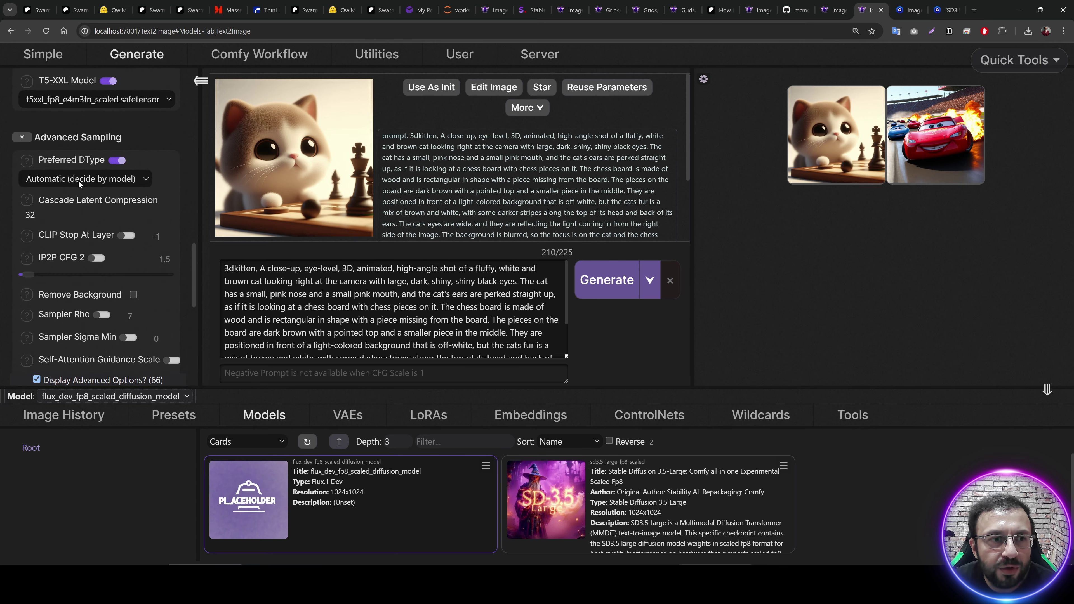
pyautogui.click(80, 182)
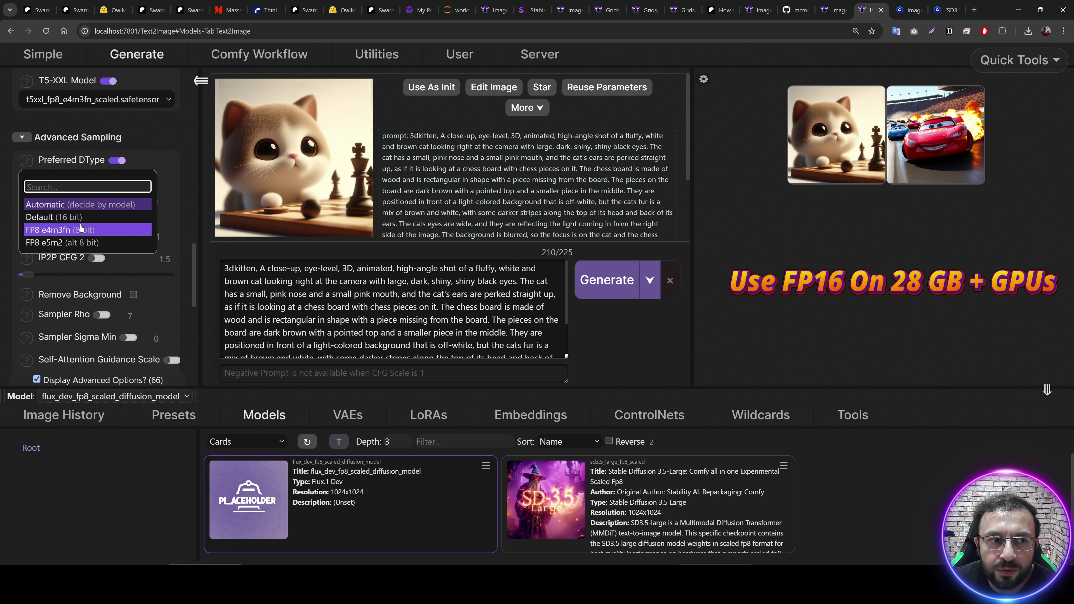
pyautogui.click(82, 206)
pyautogui.click(113, 182)
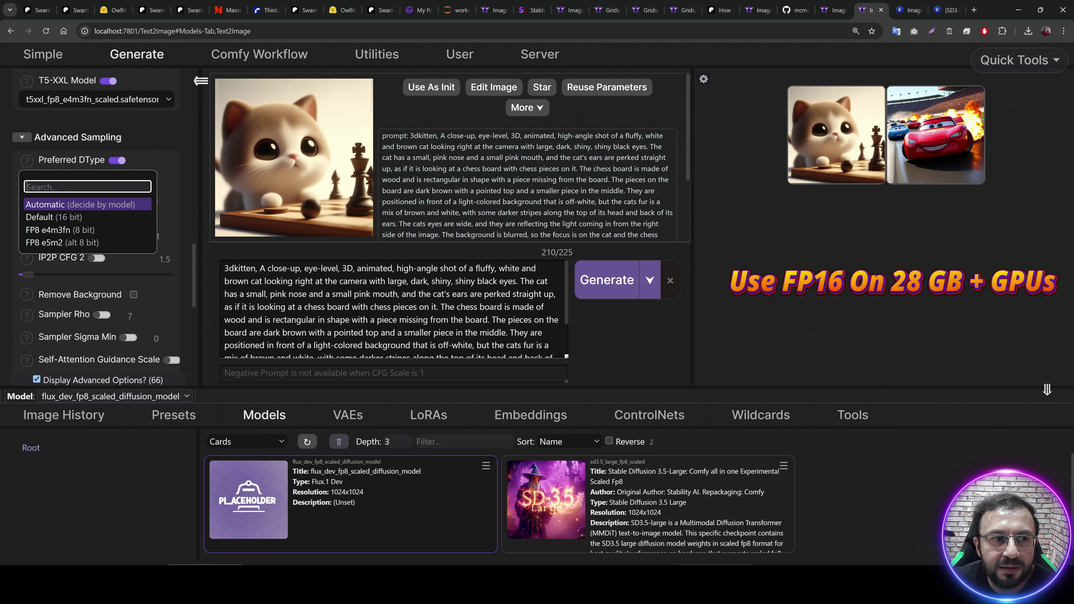
pyautogui.click(120, 161)
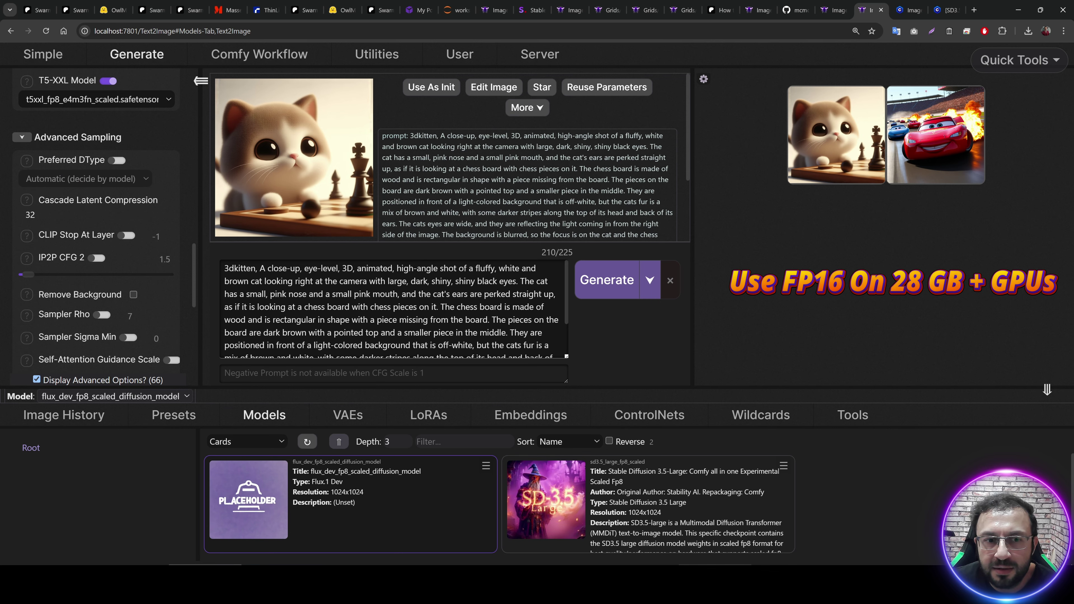
# Generate the kitten prompt with the FLUX model and check the text encoder download in the server logs
pyautogui.scroll(-2, 393, 309)
pyautogui.scroll(-3, 97, 228)
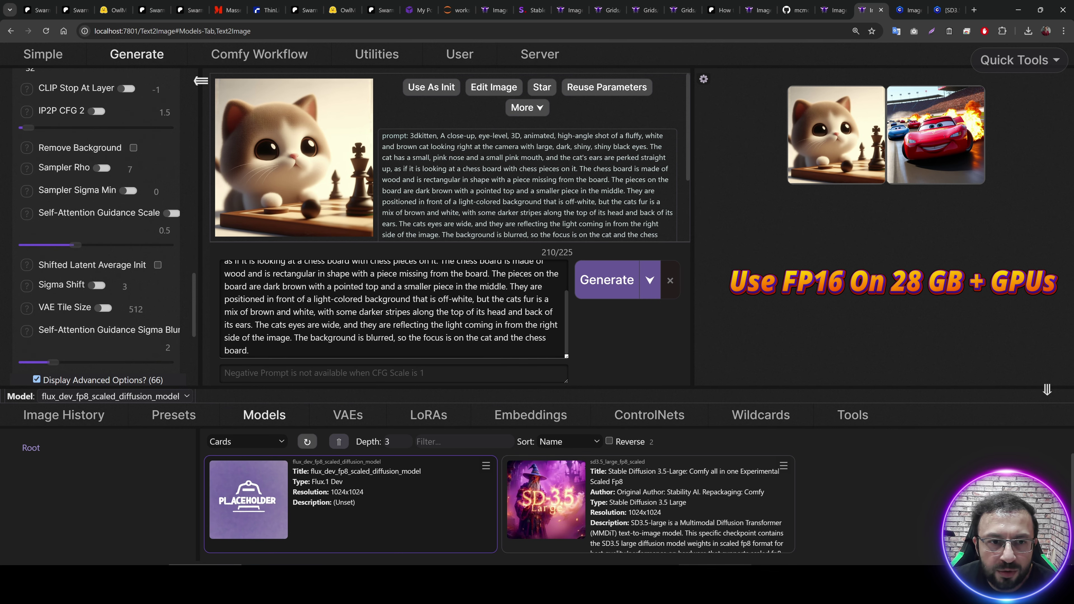
pyautogui.scroll(2, 97, 228)
pyautogui.scroll(8, 98, 264)
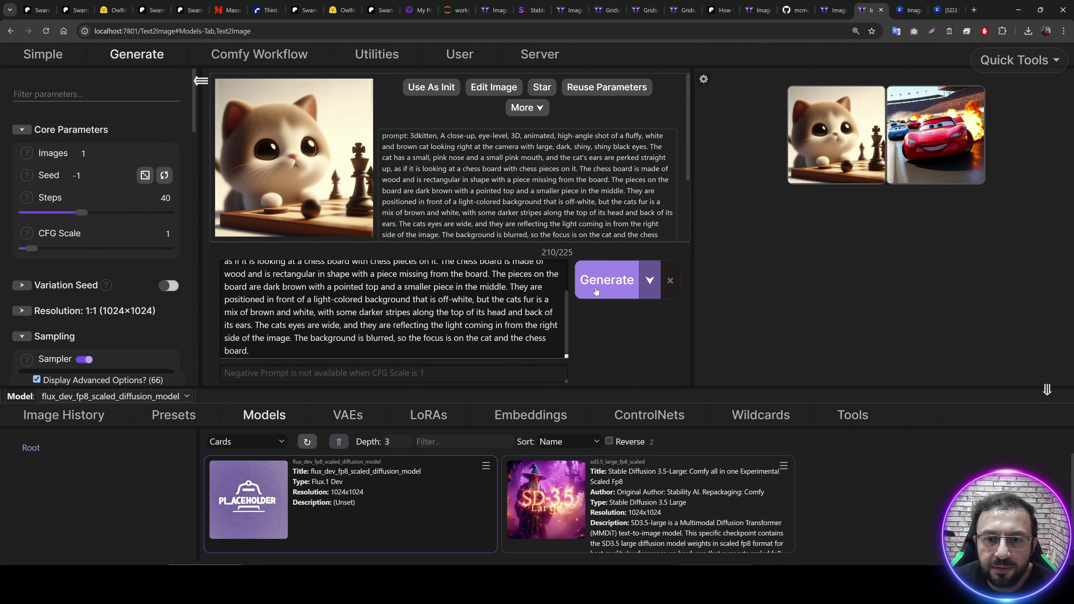
pyautogui.click(606, 280)
pyautogui.click(539, 54)
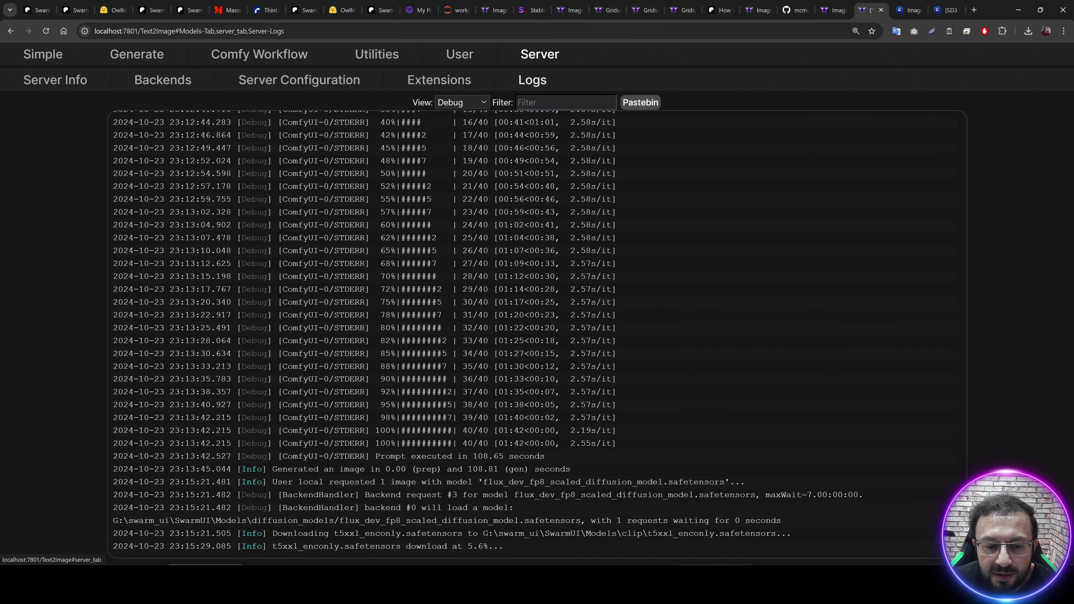
pyautogui.moveTo(334, 533); pyautogui.dragTo(458, 534)
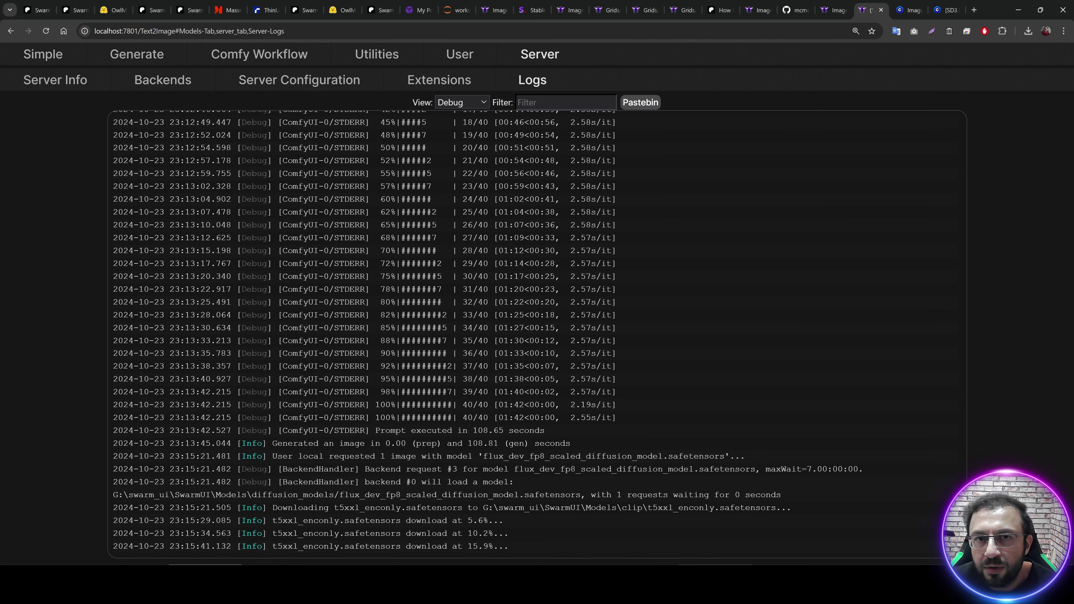
# Check the T5-XXL Model choice in the generation parameters and follow the FLUX generation speed in the server logs
pyautogui.click(136, 54)
pyautogui.scroll(-5, 114, 286)
pyautogui.scroll(-5, 115, 284)
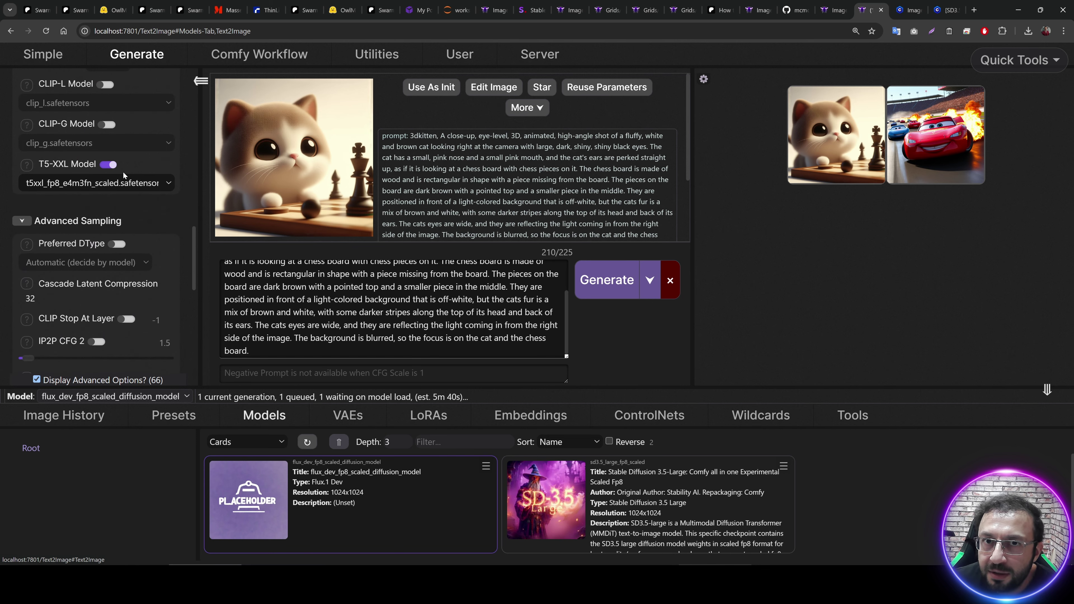
pyautogui.click(560, 52)
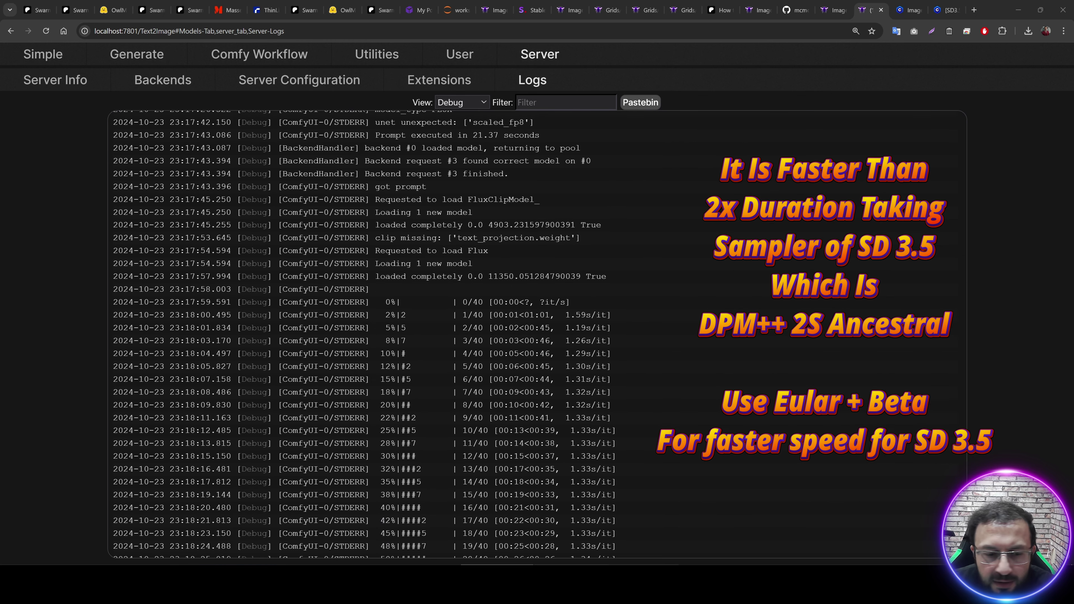
# Check GPU memory usage and load in the nvitop monitor during the FLUX generation
pyautogui.hotkey('alt', 'Tab')
pyautogui.hotkey('alt', 'Tab')
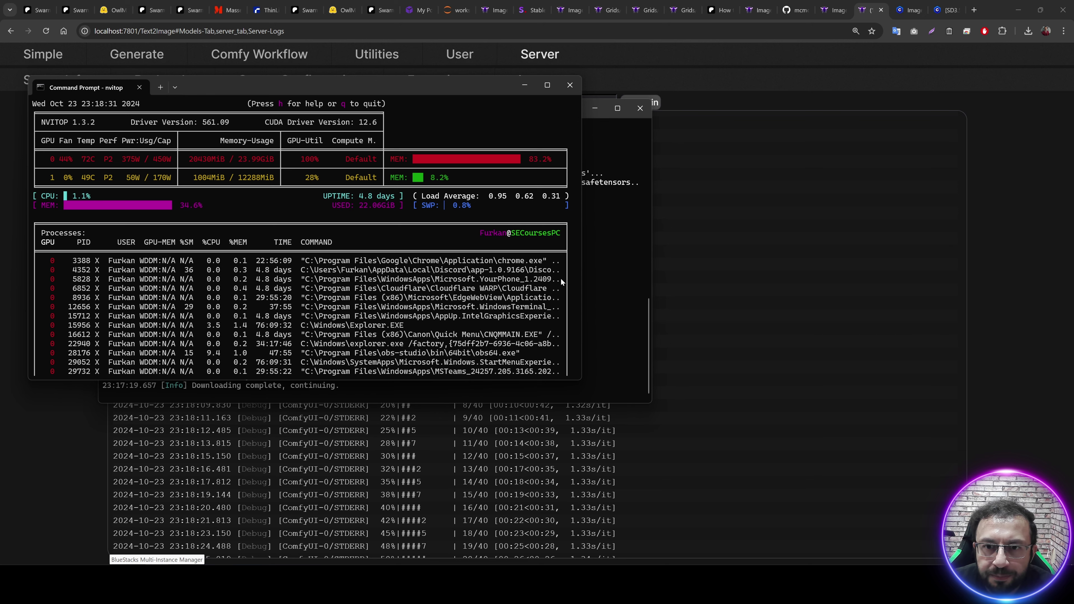
pyautogui.click(734, 318)
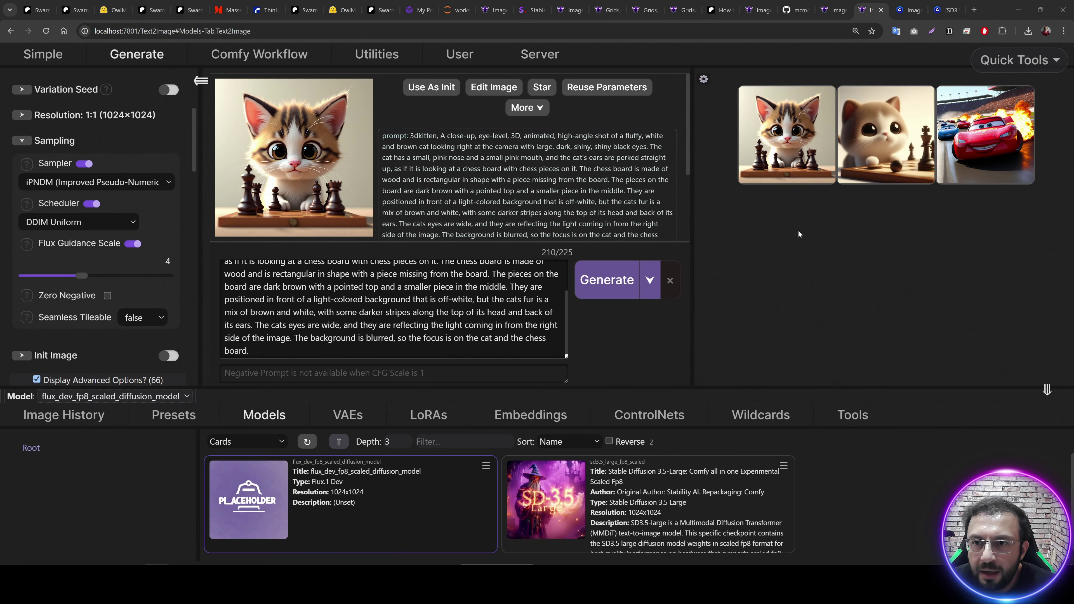
# Compare the FLUX kitten image with the previous kitten image at full size
pyautogui.click(787, 143)
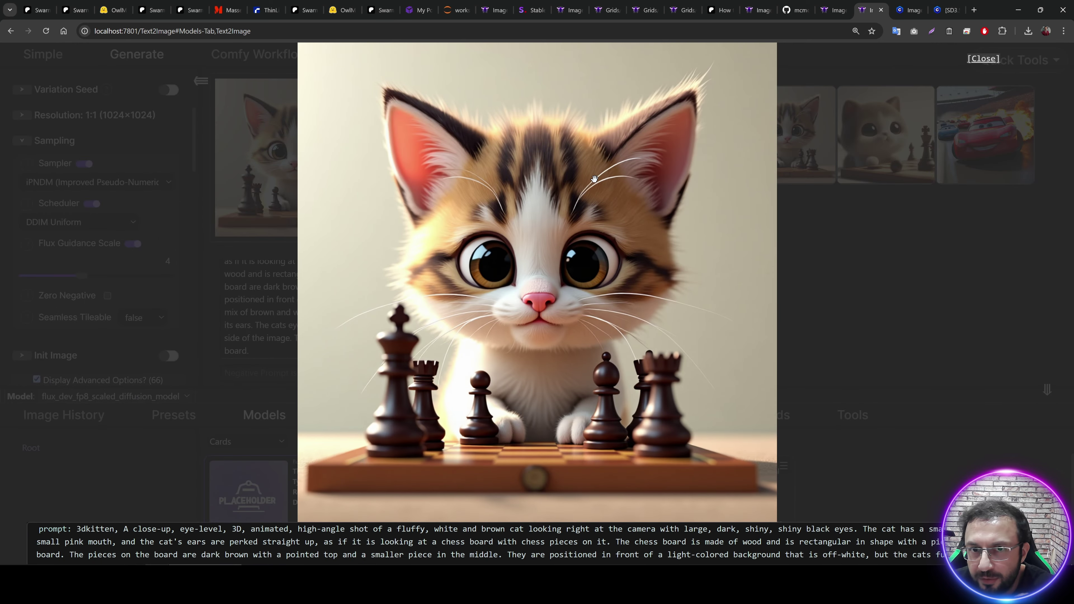
pyautogui.press('Right')
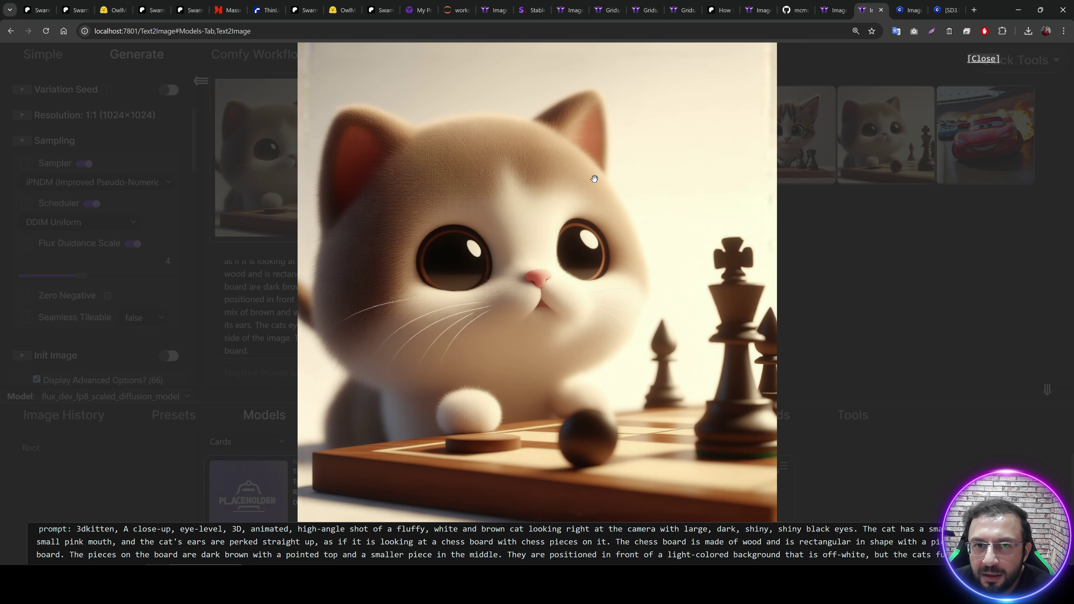
pyautogui.press('Left')
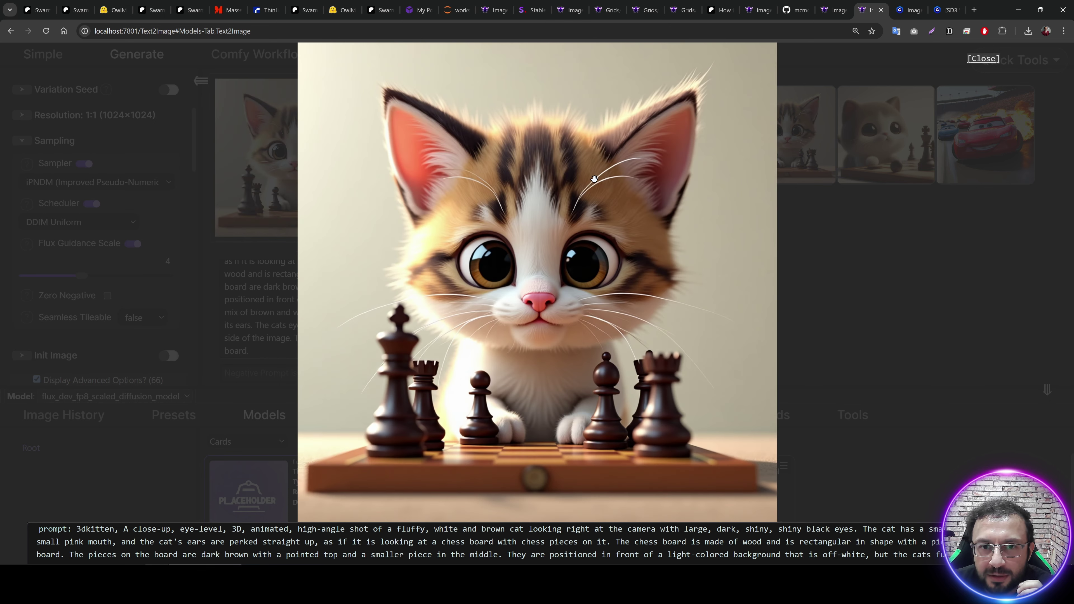
pyautogui.press('Right')
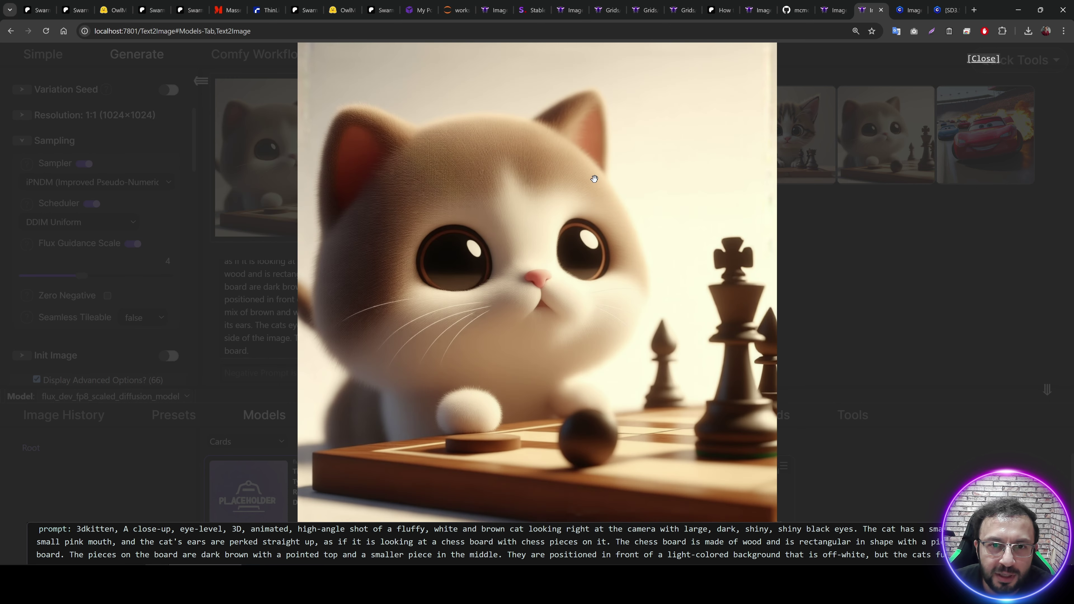
pyautogui.press('Left')
pyautogui.press('Escape')
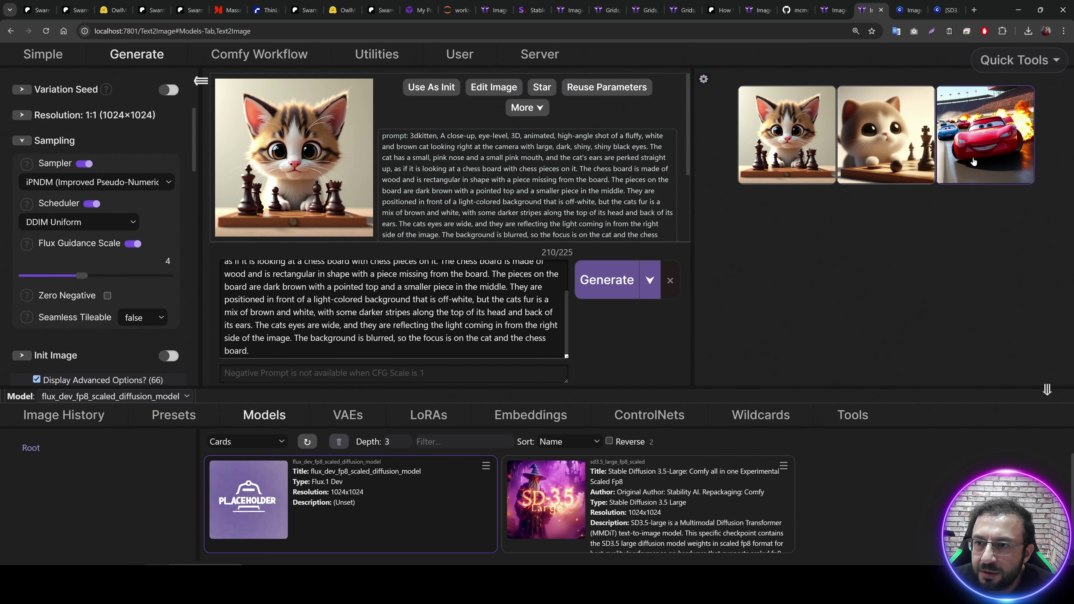
# Replace the kitten prompt with the Pixar Cars racing prompt featuring Lightning McQueen and generate it with the FLUX dev model
pyautogui.press('Left')
pyautogui.click(393, 309)
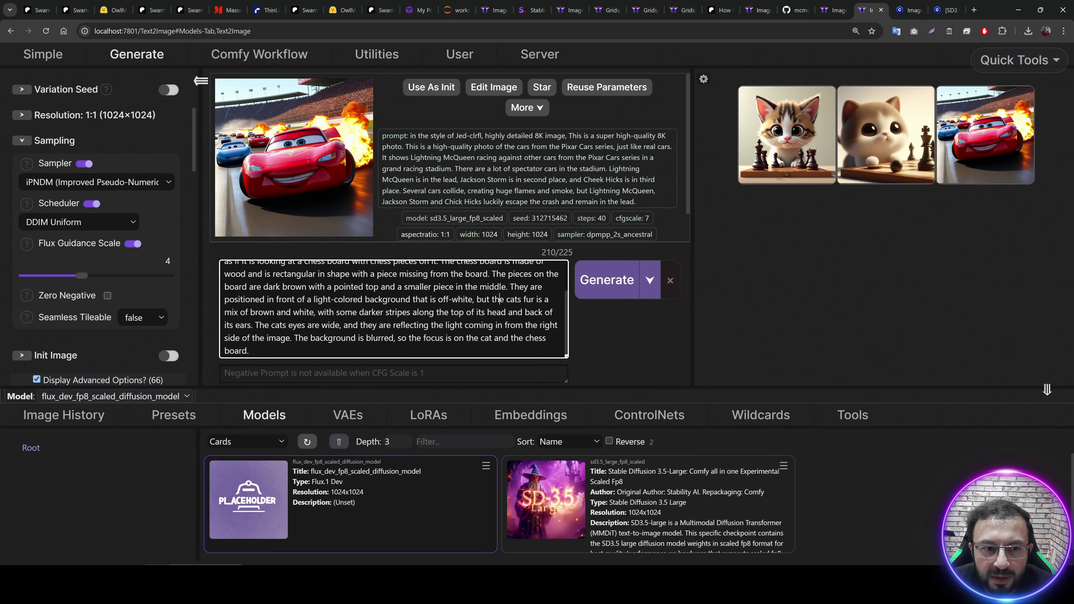
pyautogui.scroll(1, 393, 308)
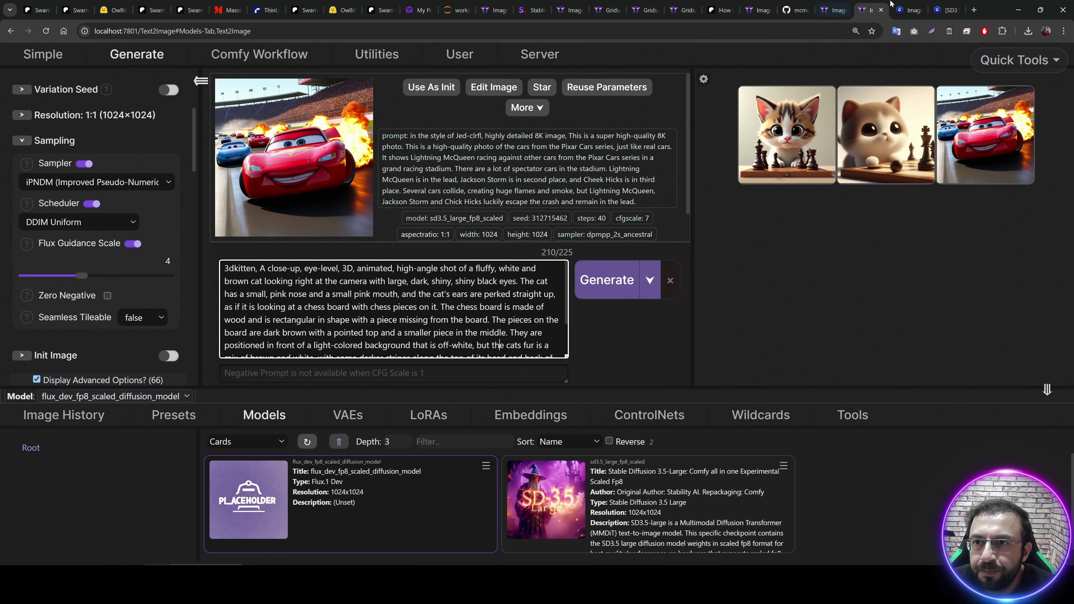
pyautogui.click(905, 9)
pyautogui.rightClick(903, 431)
pyautogui.click(710, 294)
pyautogui.click(857, 9)
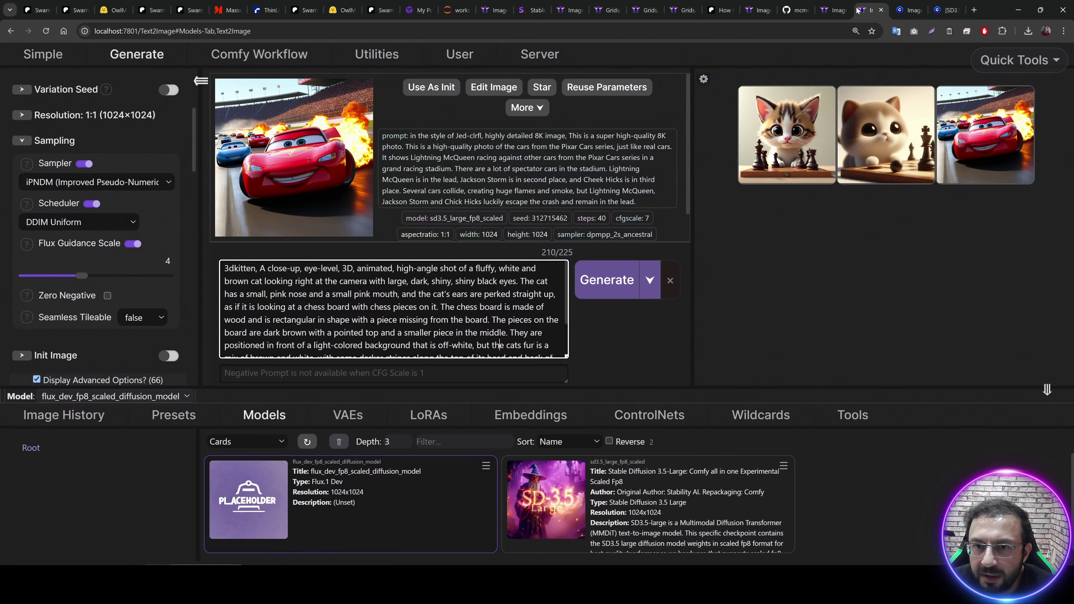
pyautogui.hotkey('ctrl', 'a')
pyautogui.hotkey('ctrl', 'v')
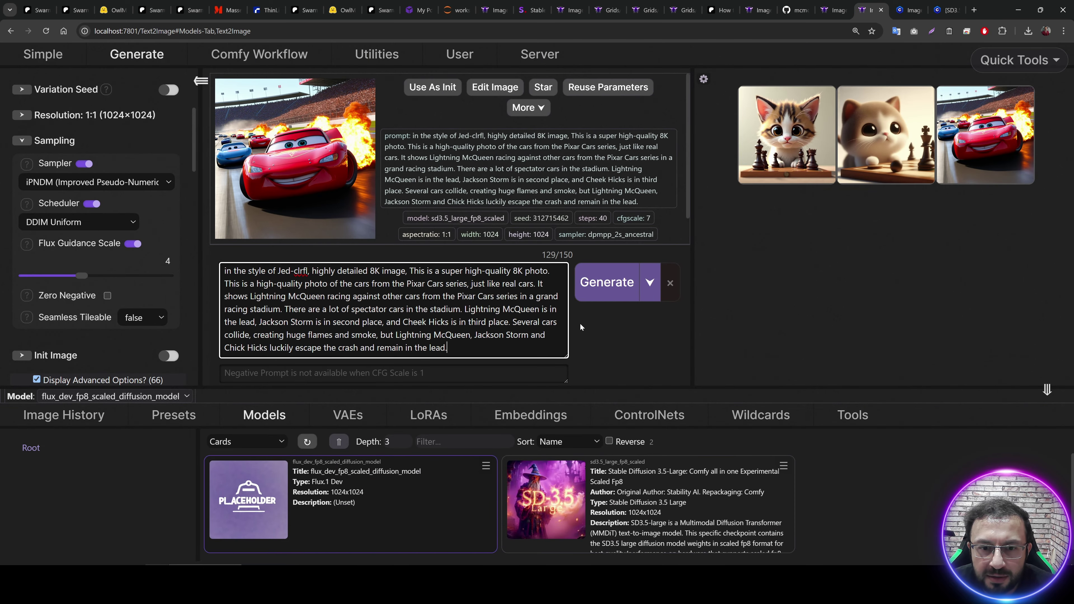
pyautogui.click(599, 284)
pyautogui.click(428, 415)
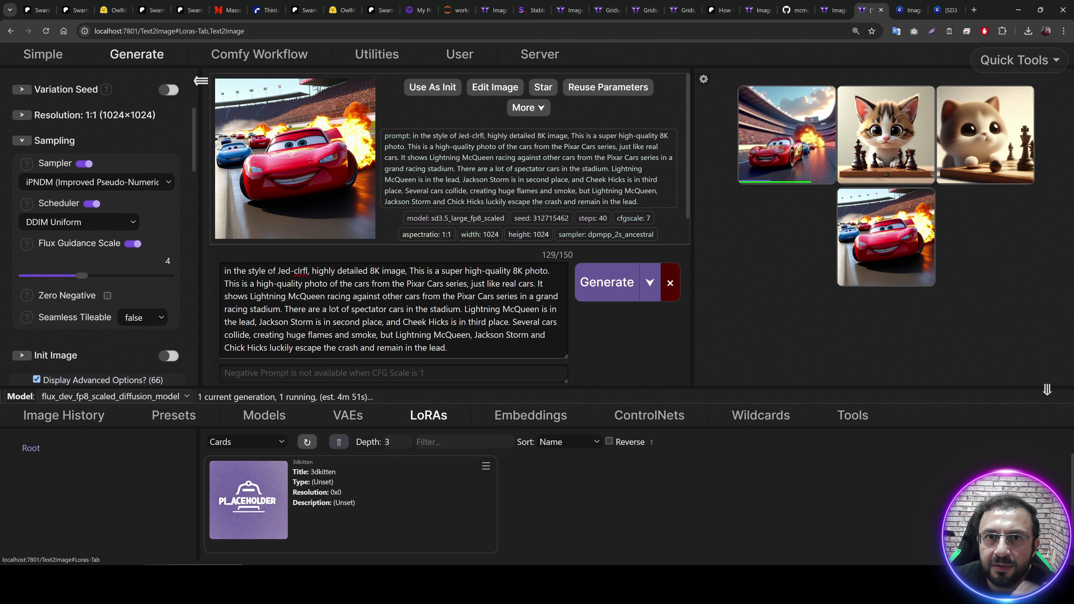
# Compare the new FLUX racing image with the earlier Stable Diffusion 3.5 racing image at full size
pyautogui.click(787, 135)
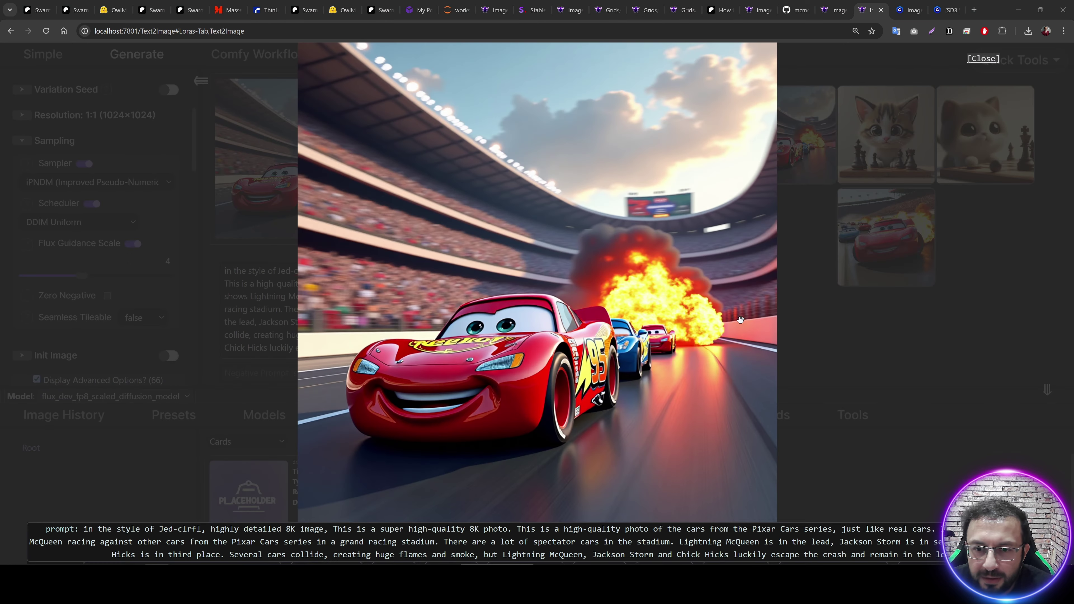
pyautogui.click(904, 329)
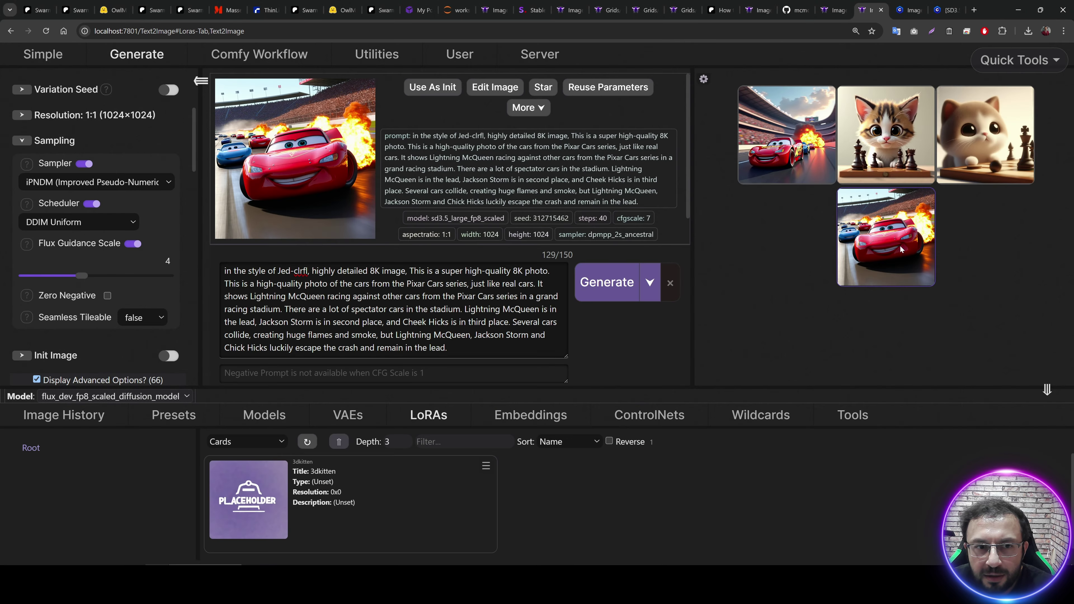
pyautogui.click(899, 244)
pyautogui.click(986, 280)
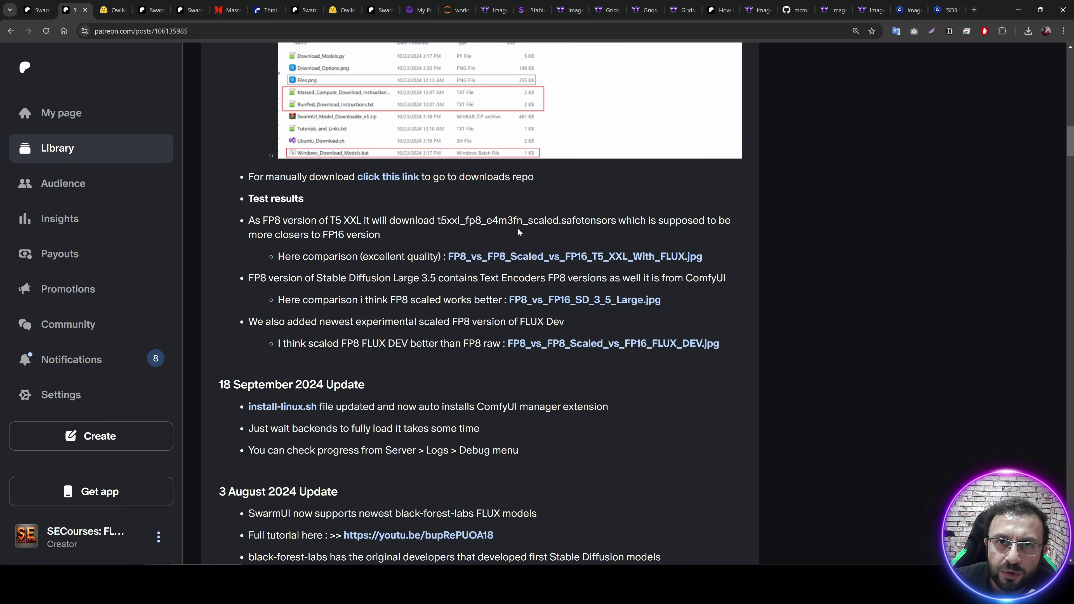
# Read the Test results notes on FP8 scaled T5 XXL, Stable Diffusion 3.5 Large and FLUX Dev in the Patreon post
pyautogui.moveTo(246, 200); pyautogui.dragTo(299, 199)
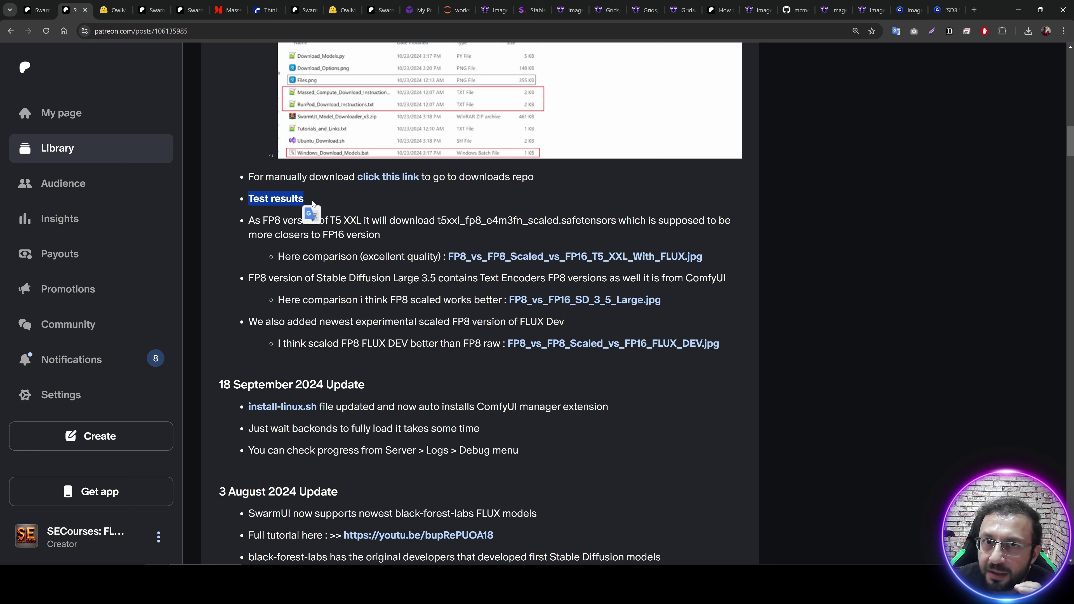
pyautogui.click(478, 215)
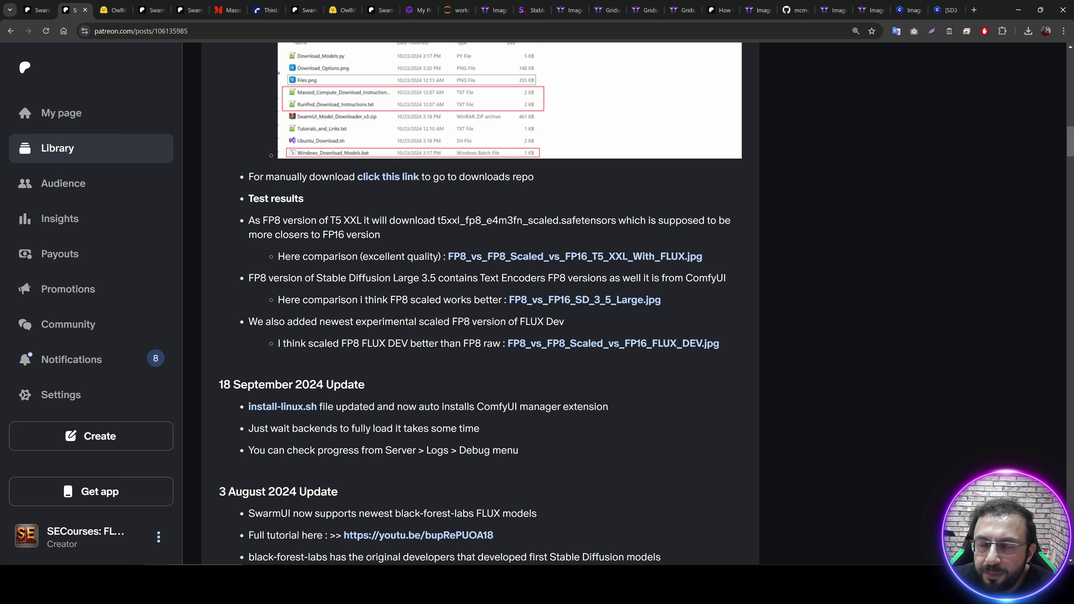
pyautogui.moveTo(326, 220); pyautogui.dragTo(379, 220)
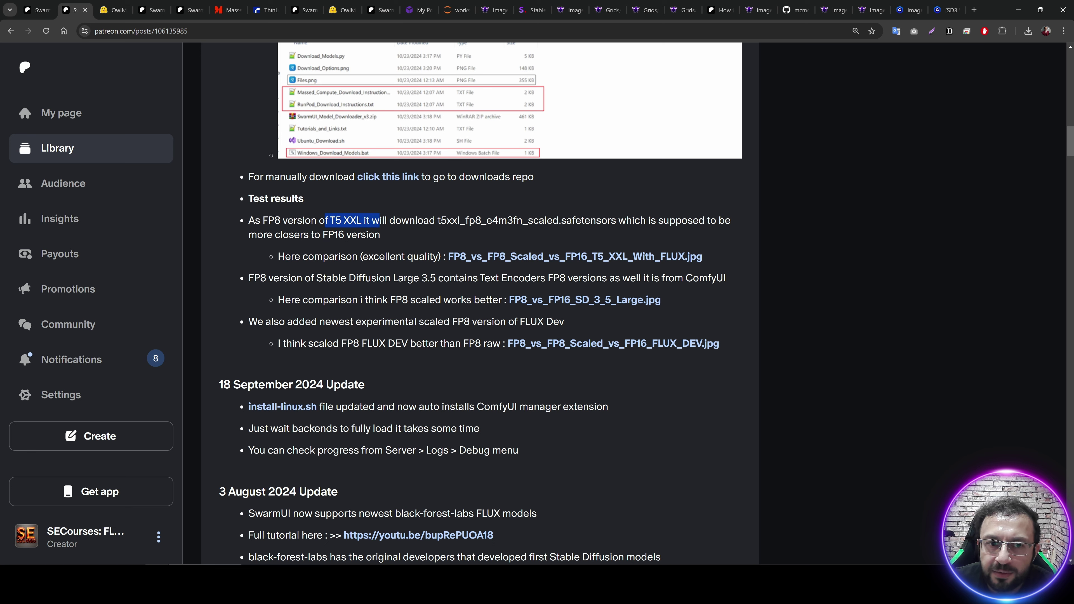
pyautogui.moveTo(254, 278); pyautogui.dragTo(421, 278)
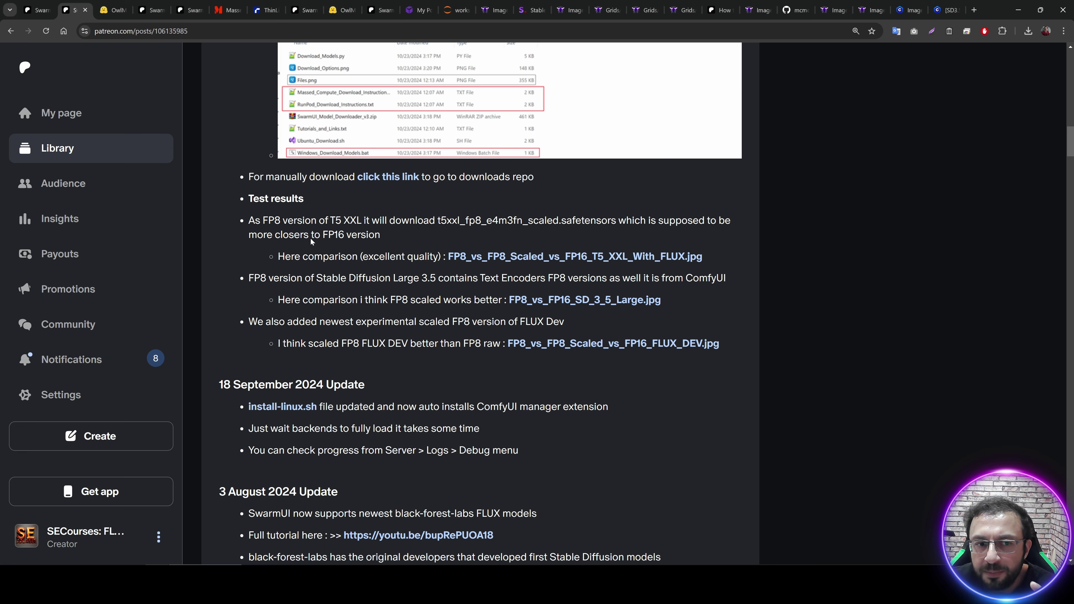
pyautogui.moveTo(268, 221); pyautogui.dragTo(310, 220)
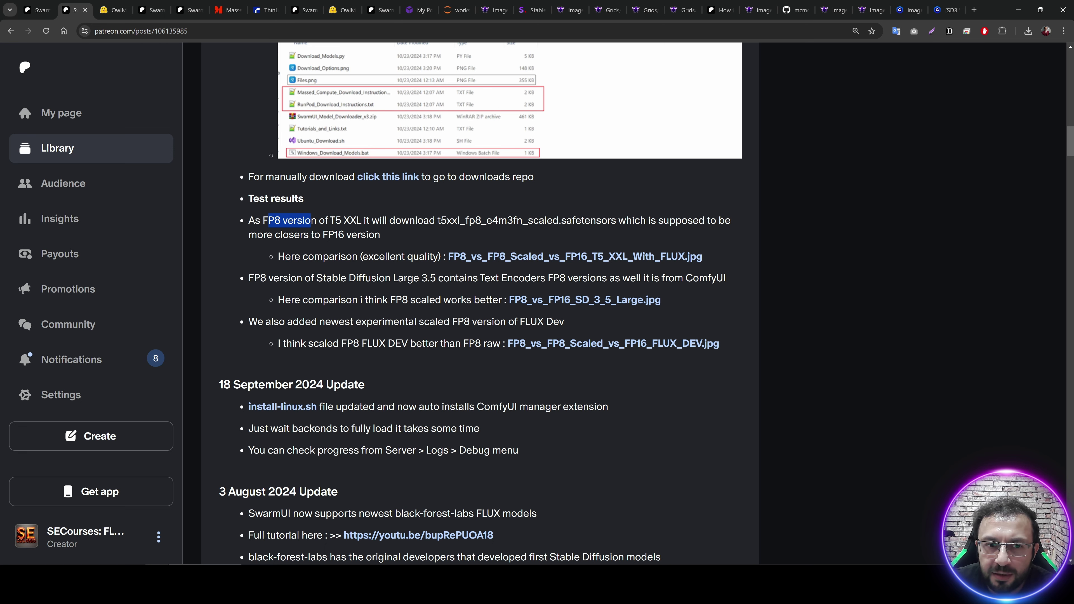
pyautogui.scroll(-2, 532, 211)
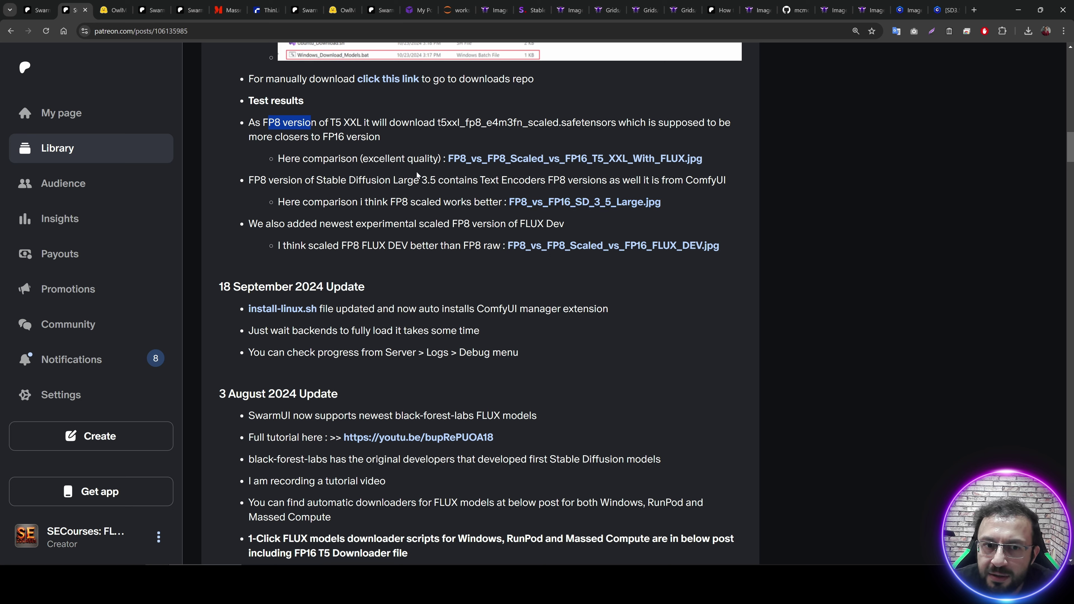
# Open the FP8_vs_FP16_SD_3_5_Large.jpg comparison from the post and view its first image rows in paint.net
pyautogui.keyDown('ctrl'); pyautogui.click(558, 202); pyautogui.keyUp('ctrl')
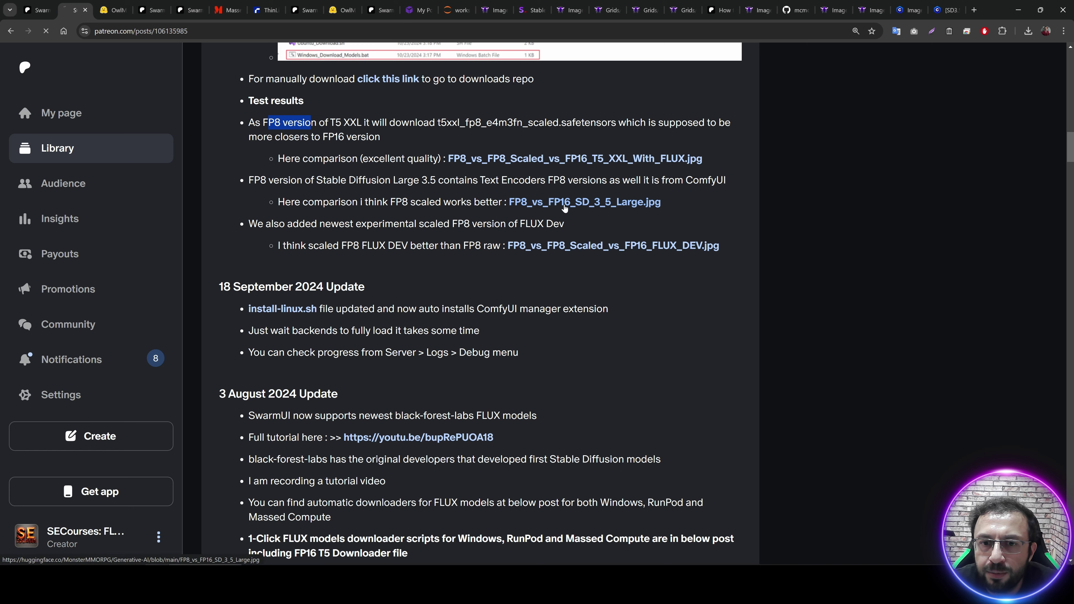
pyautogui.hotkey('ctrl', 'Tab')
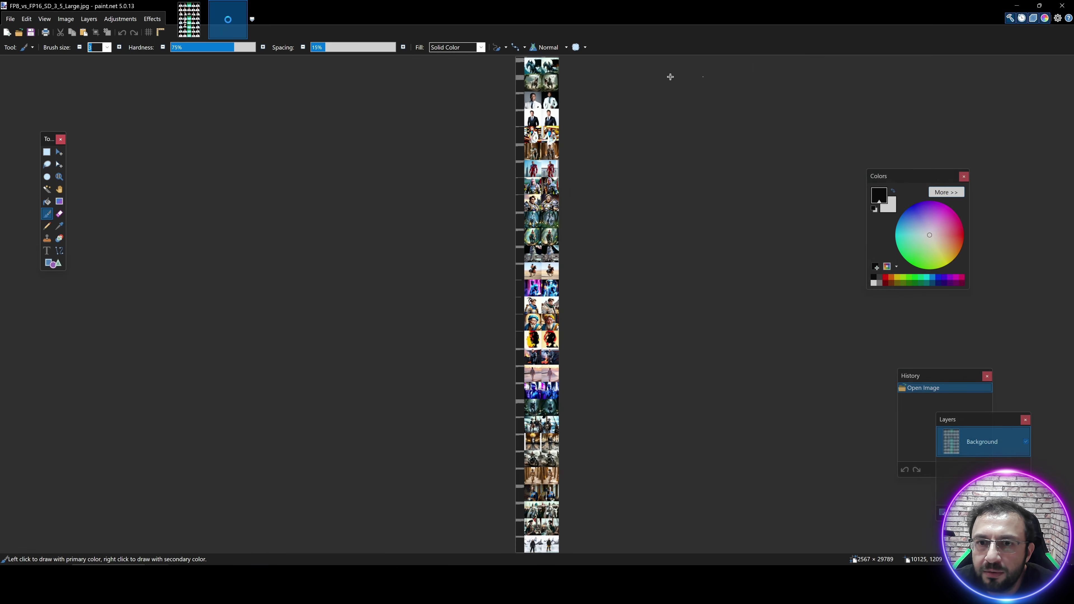
pyautogui.scroll(2, 554, 123)
pyautogui.scroll(5, 554, 123)
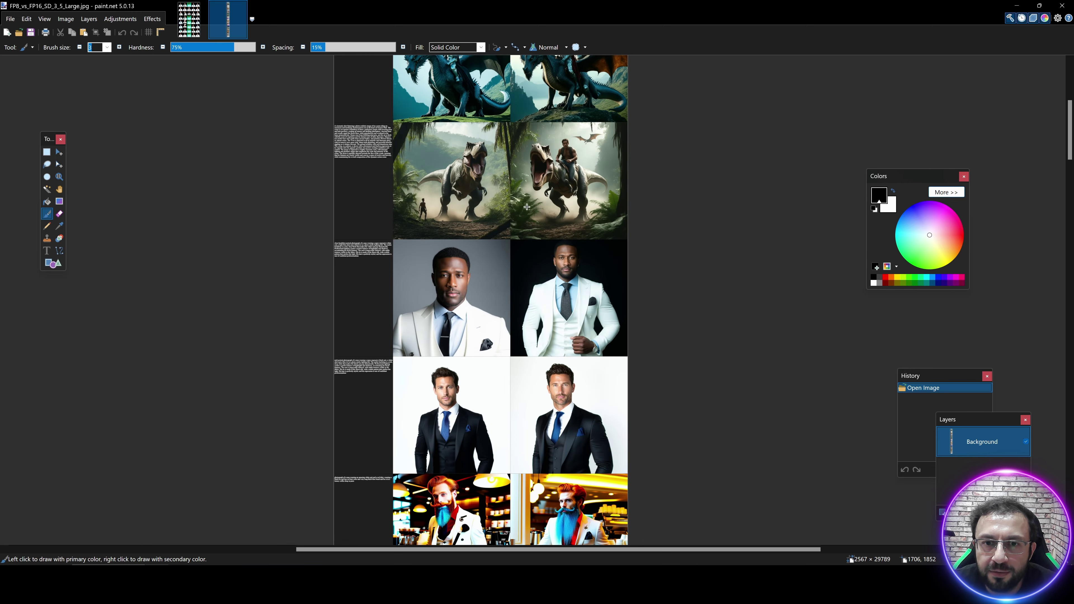
pyautogui.scroll(3, 571, 237)
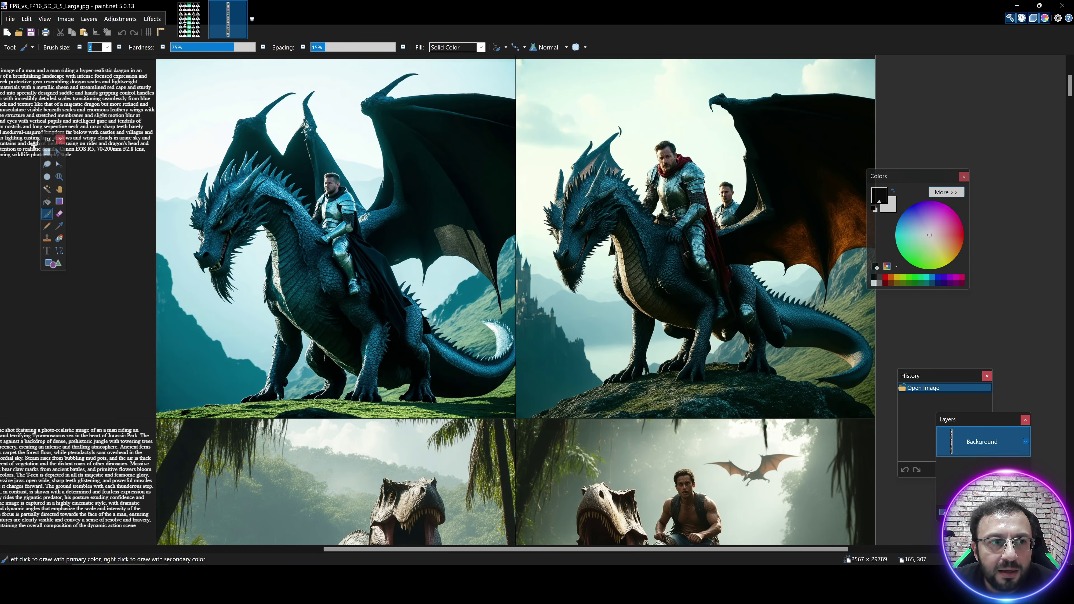
# Examine the column headings and the dragon rider pair in the FP8 versus FP16 comparison grid
pyautogui.press('s')
pyautogui.moveTo(465, 551); pyautogui.dragTo(405, 551)
pyautogui.scroll(-5, 223, 249)
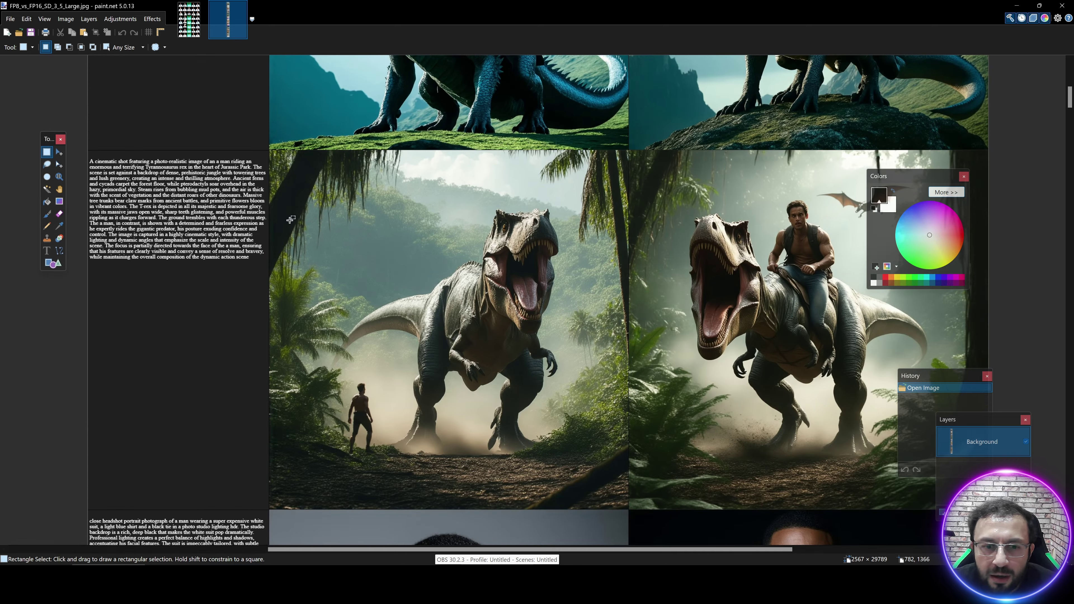
pyautogui.scroll(3, 223, 250)
pyautogui.scroll(-6, 223, 250)
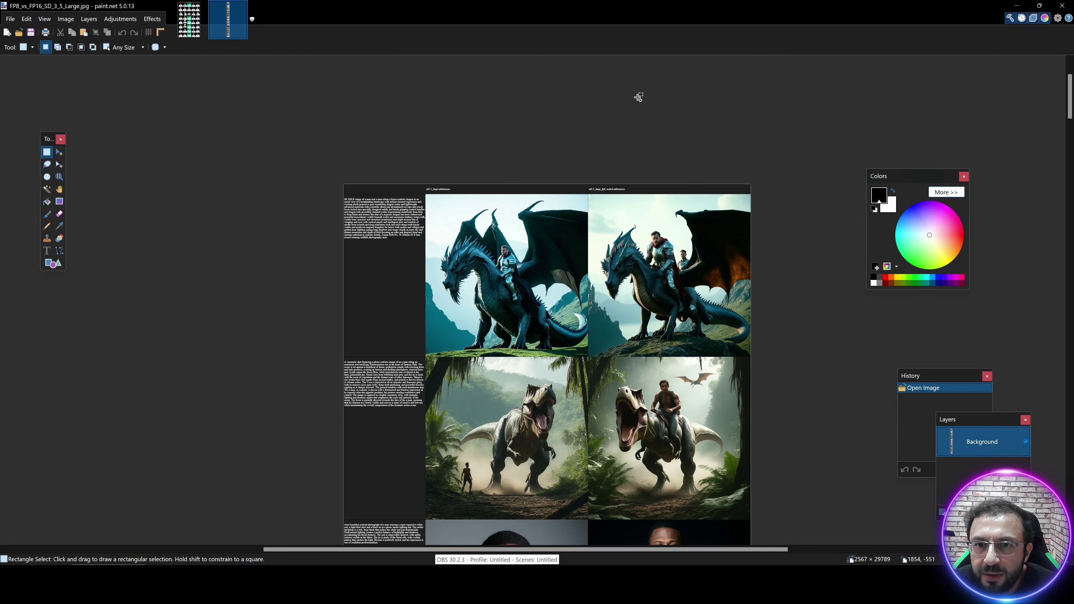
pyautogui.scroll(6, 609, 199)
pyautogui.scroll(1, 605, 191)
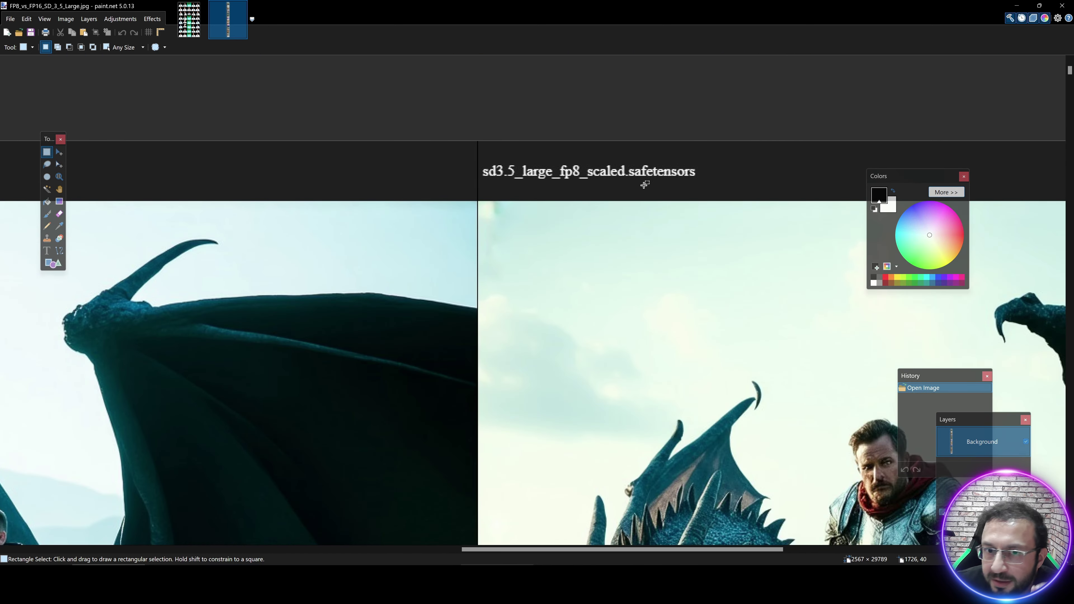
pyautogui.scroll(-10, 606, 254)
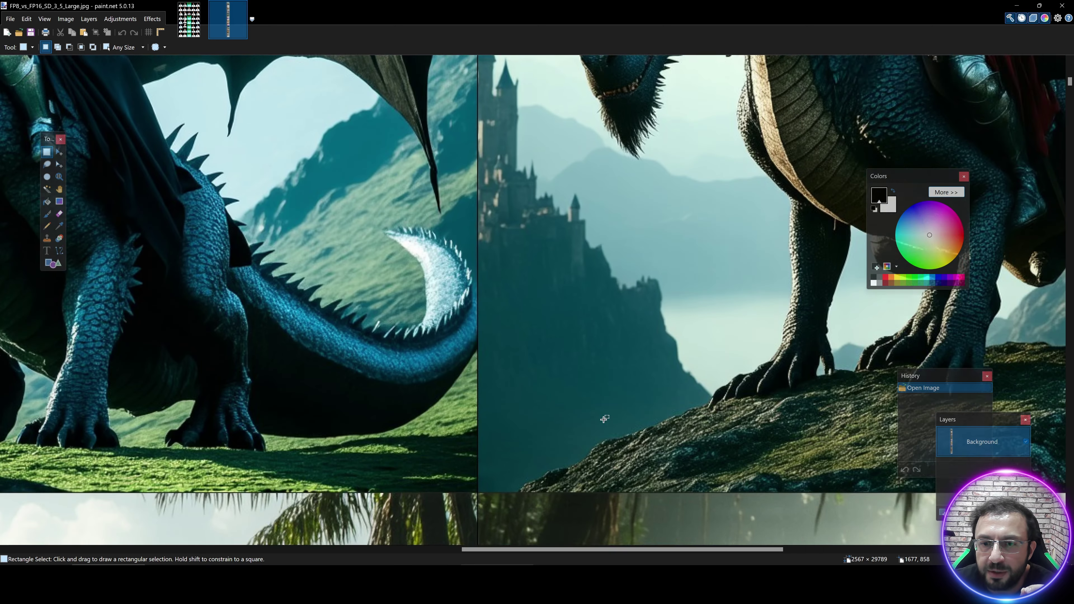
# Read the T-rex row's prompt and mark its "terrifying Tyrannosaurus rex" wording with a rectangular selection
pyautogui.hscroll(-10, 525, 528)
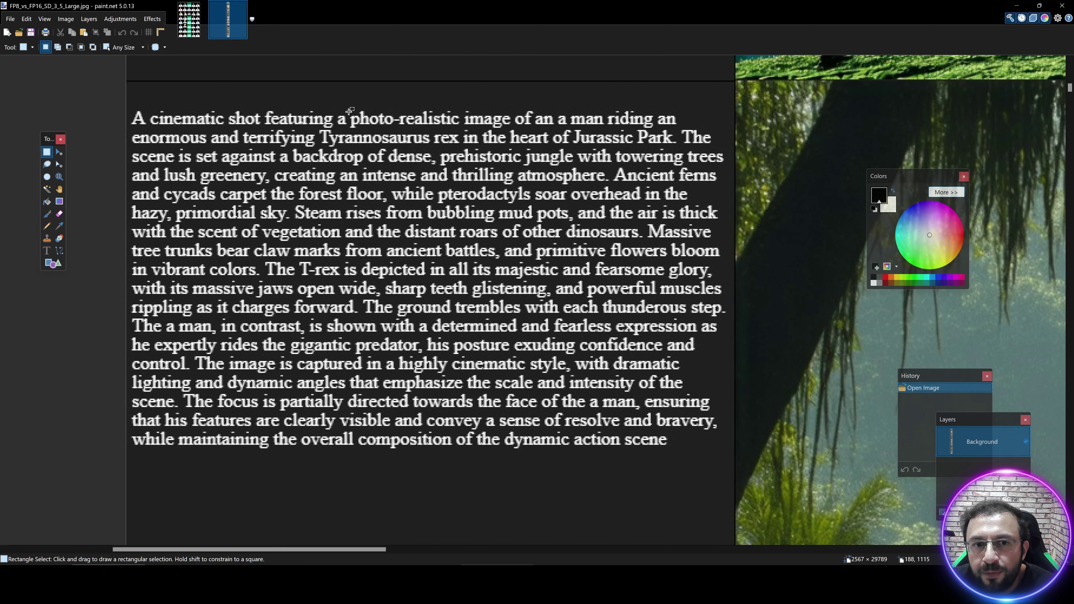
pyautogui.moveTo(321, 105); pyautogui.dragTo(167, 163)
pyautogui.click(199, 130)
pyautogui.moveTo(199, 130); pyautogui.dragTo(461, 150)
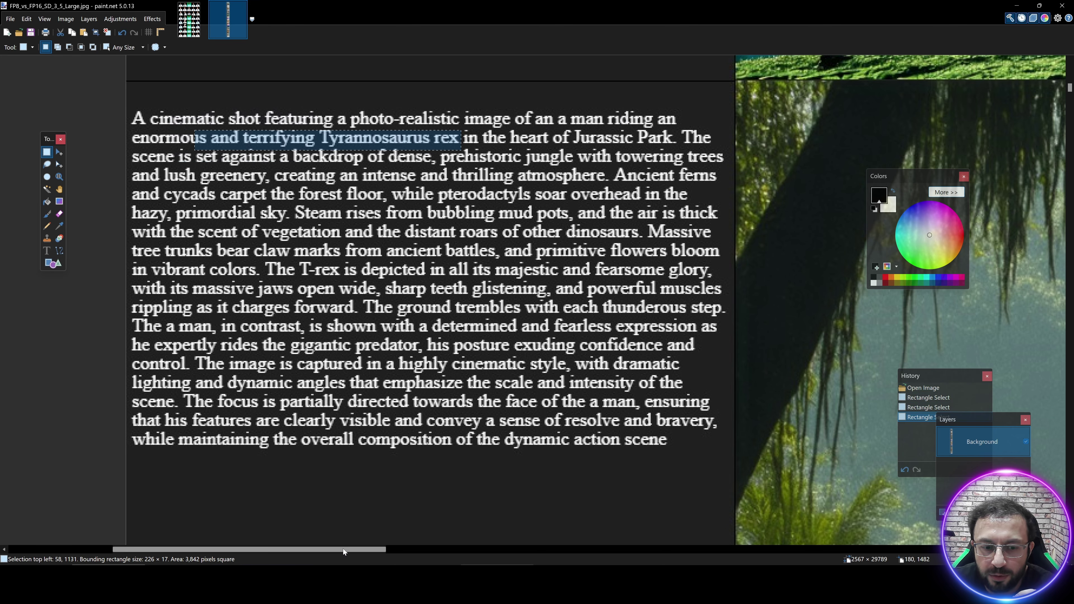
# Compare how the two T-rex images follow the prompt, focusing on the man's placement relative to the dinosaur
pyautogui.scroll(-15, 566, 297)
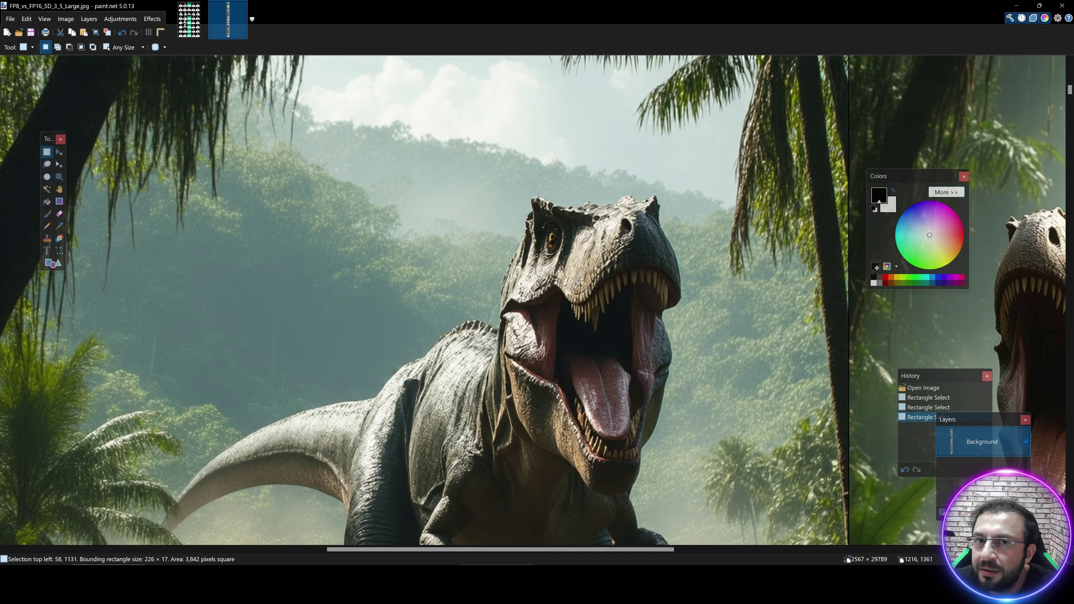
pyautogui.scroll(-5, 515, 302)
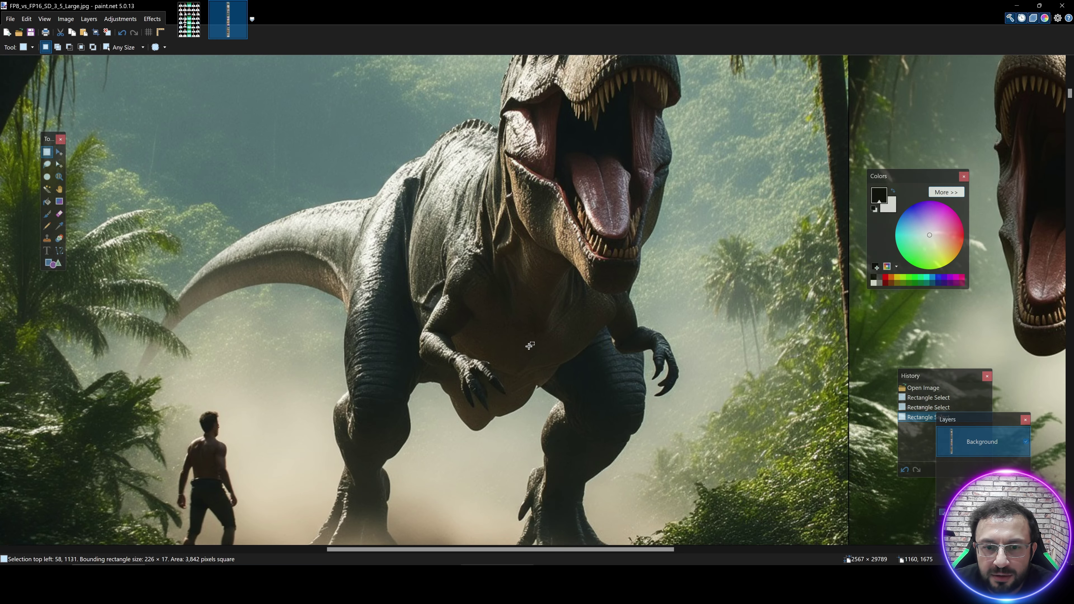
pyautogui.scroll(-1, 460, 386)
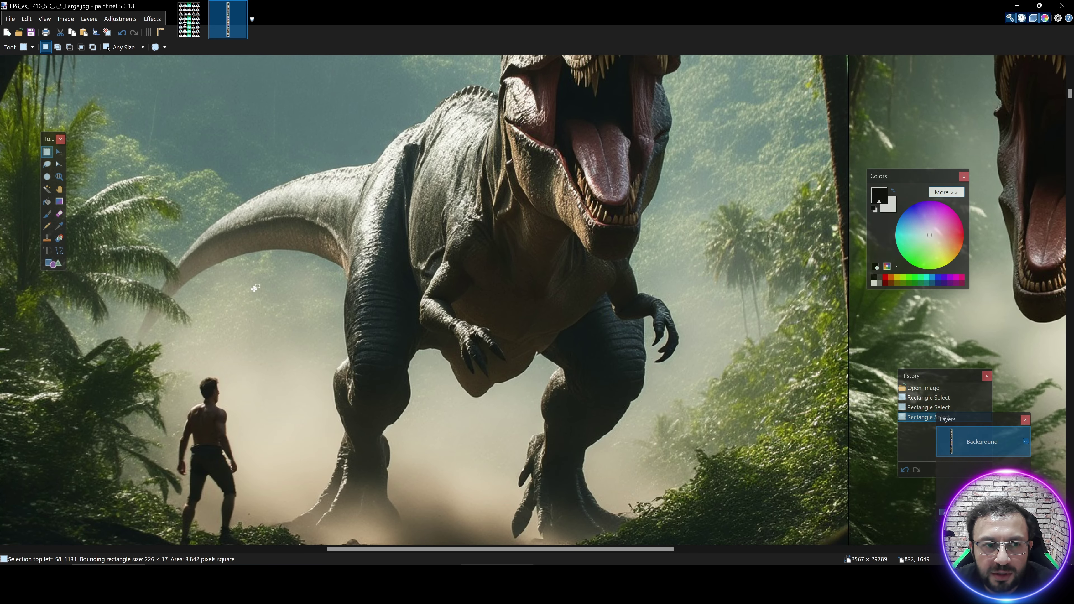
pyautogui.scroll(3, 151, 364)
pyautogui.moveTo(164, 256); pyautogui.dragTo(398, 482)
pyautogui.click(392, 455)
pyautogui.hscroll(5, 605, 324)
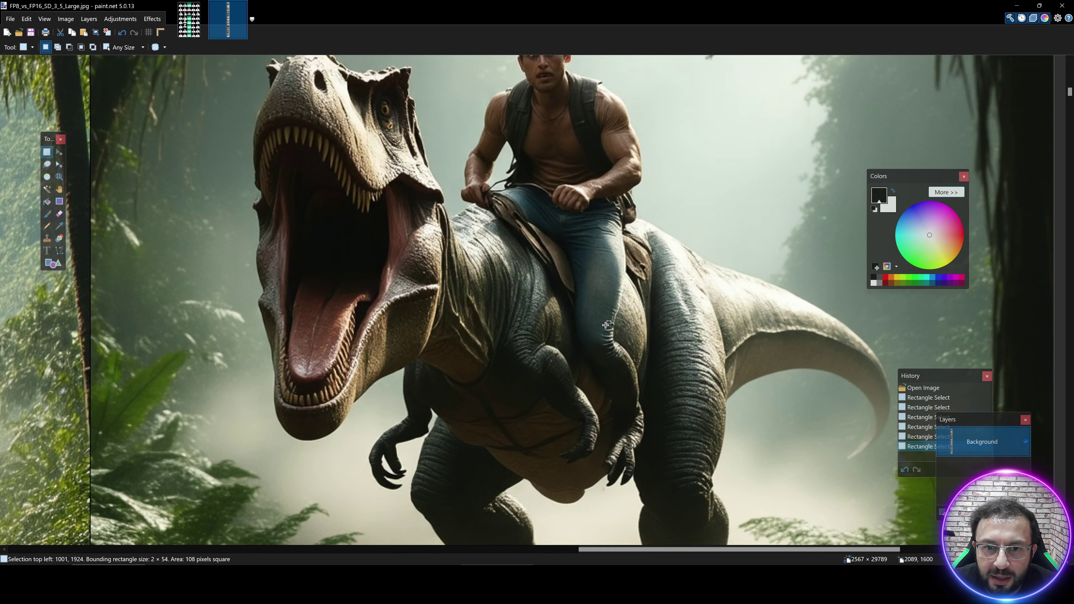
# Mark the riding man and the dinosaur's head in the FP16 T-rex image with rectangular selections
pyautogui.scroll(3, 606, 324)
pyautogui.moveTo(421, 101); pyautogui.dragTo(630, 360)
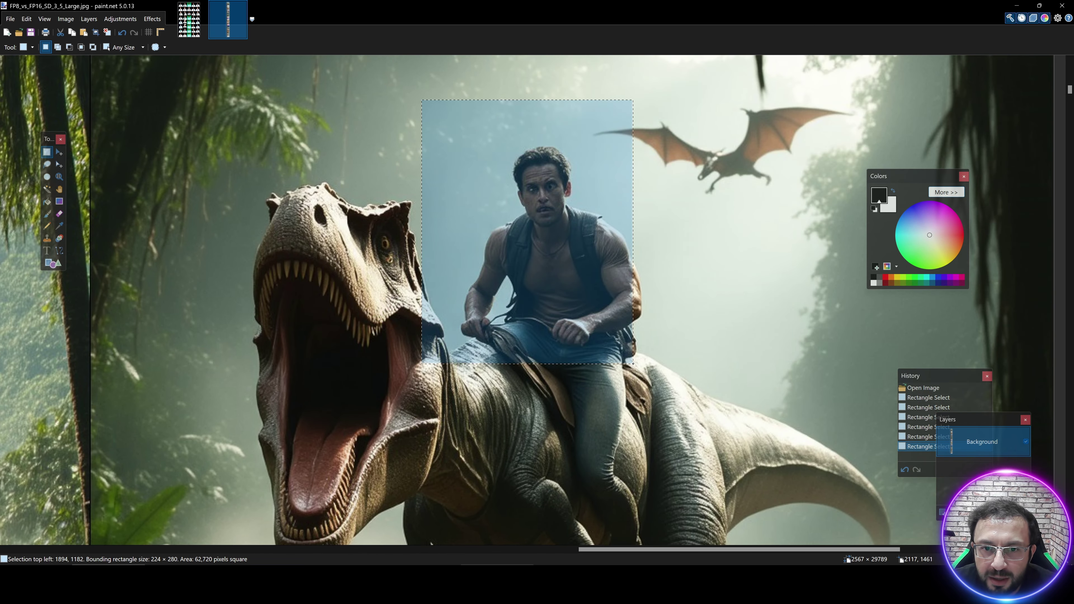
pyautogui.moveTo(172, 140); pyautogui.dragTo(490, 450)
pyautogui.scroll(-10, 497, 440)
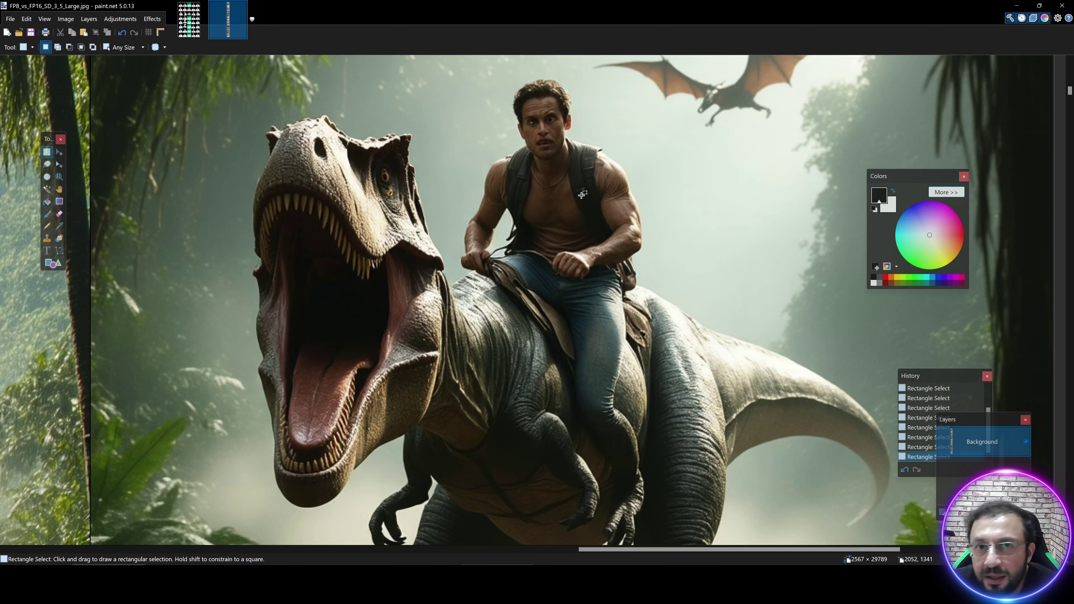
pyautogui.scroll(-3, 604, 199)
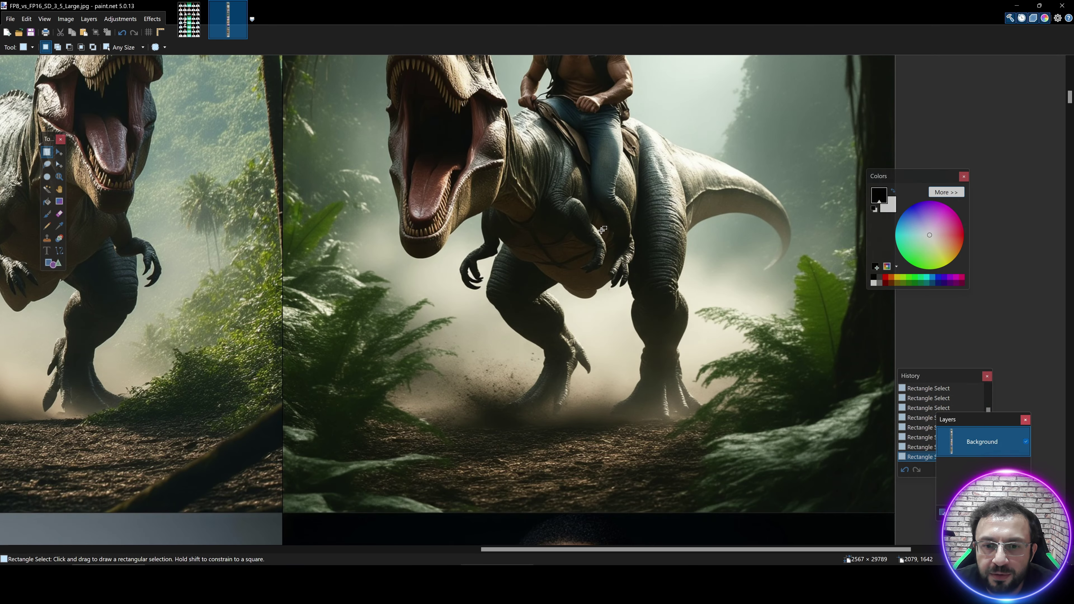
# Examine the white-suit portrait row, marking a line of its prompt with a rectangular selection
pyautogui.scroll(-10, 581, 182)
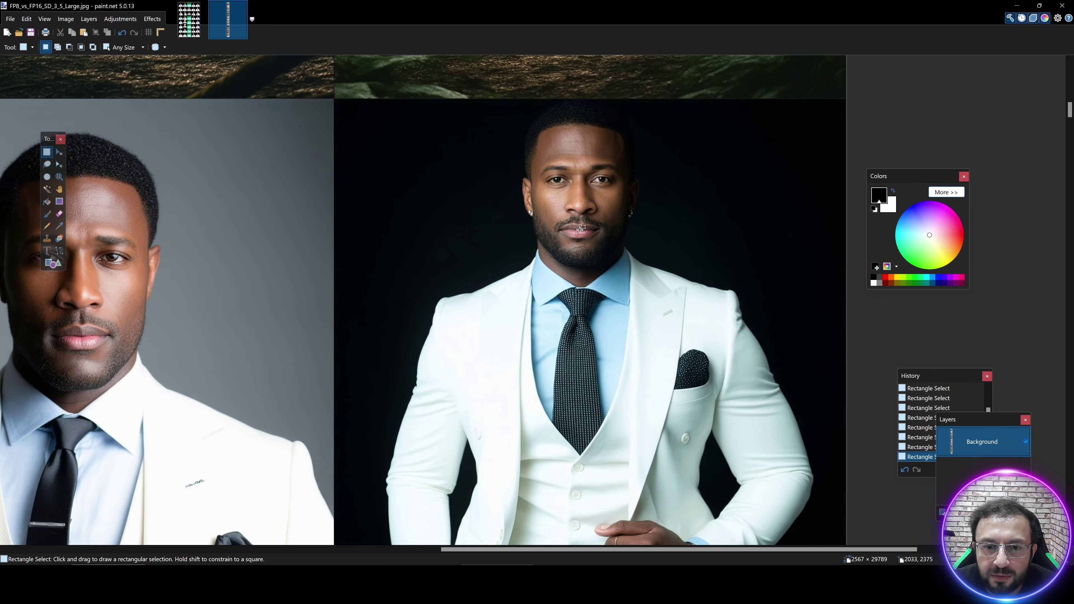
pyautogui.scroll(-1, 567, 303)
pyautogui.scroll(3, 566, 304)
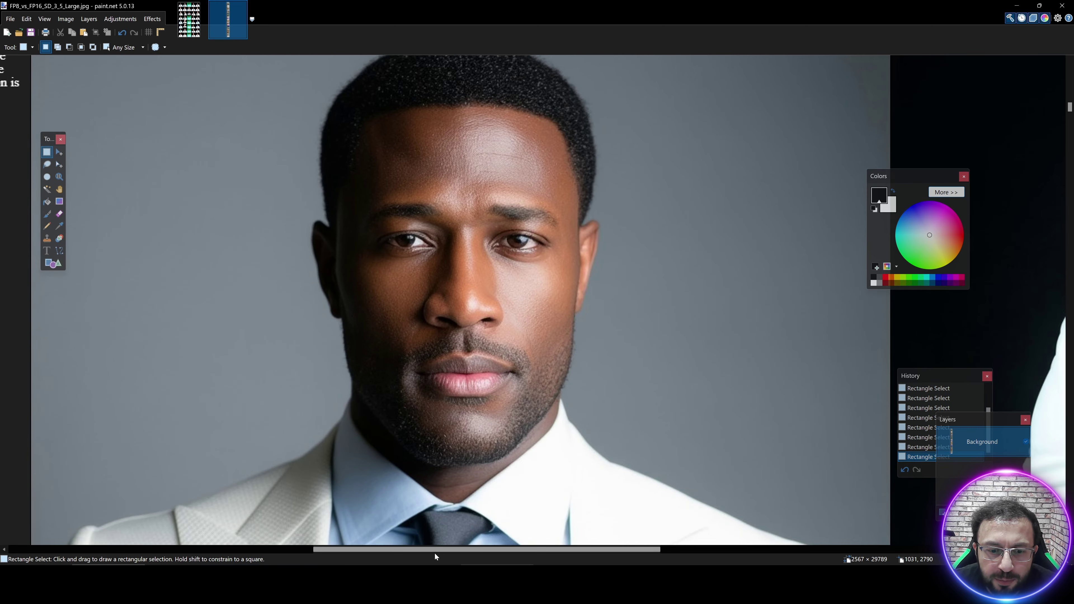
pyautogui.scroll(-3, 435, 557)
pyautogui.scroll(2, 605, 194)
pyautogui.moveTo(156, 201); pyautogui.dragTo(377, 227)
pyautogui.hscroll(10, 363, 327)
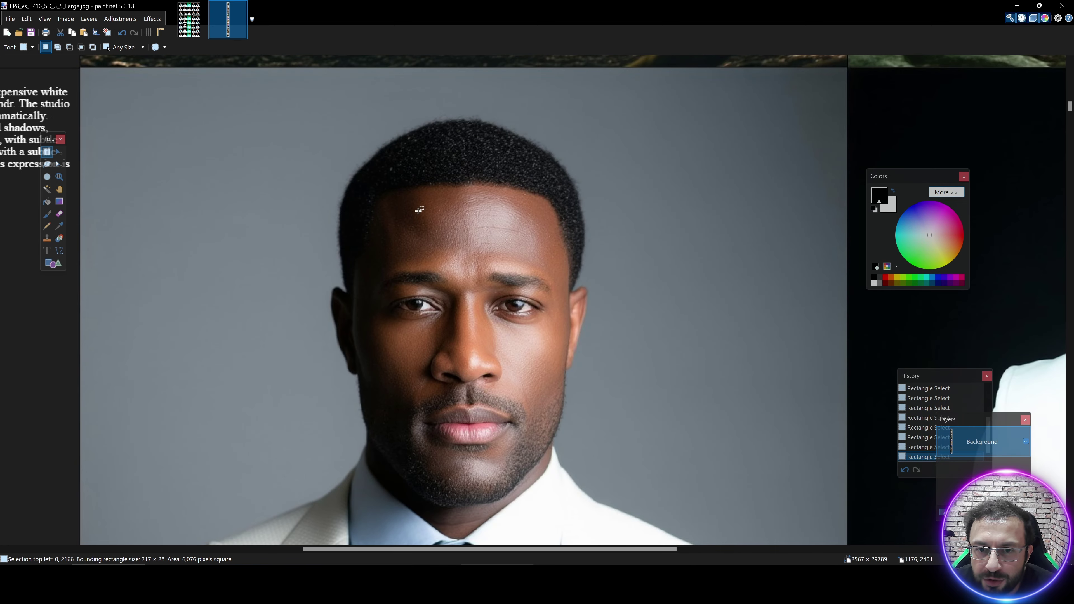
# Mark the man and background areas in the two white-suit portraits with rectangular selections to compare FP8 and FP16
pyautogui.moveTo(199, 101); pyautogui.dragTo(721, 463)
pyautogui.hscroll(5, 594, 554)
pyautogui.hscroll(4, 594, 554)
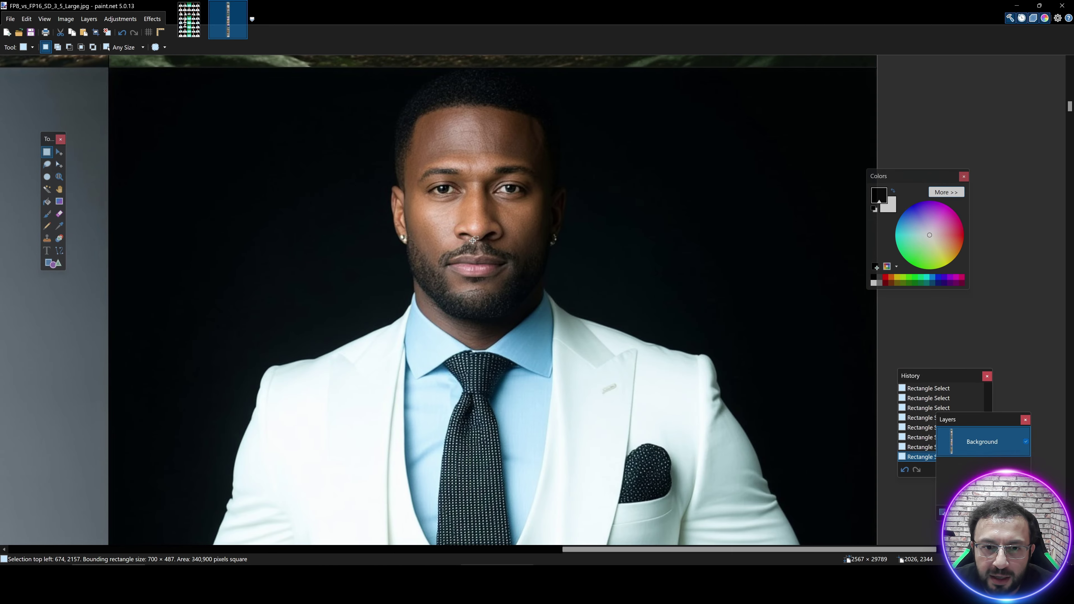
pyautogui.moveTo(250, 130); pyautogui.dragTo(720, 402)
pyautogui.moveTo(712, 101); pyautogui.dragTo(771, 190)
pyautogui.moveTo(819, 264); pyautogui.dragTo(844, 296)
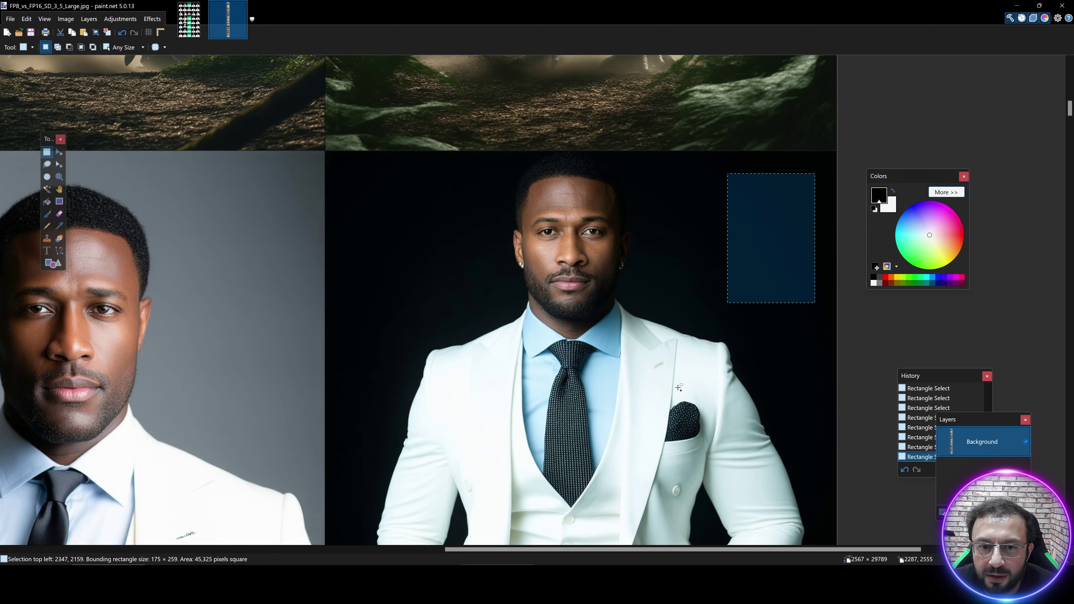
# Find the panther row and mark the man riding the panther in the FP16 image with a rectangular selection
pyautogui.scroll(-20, 443, 250)
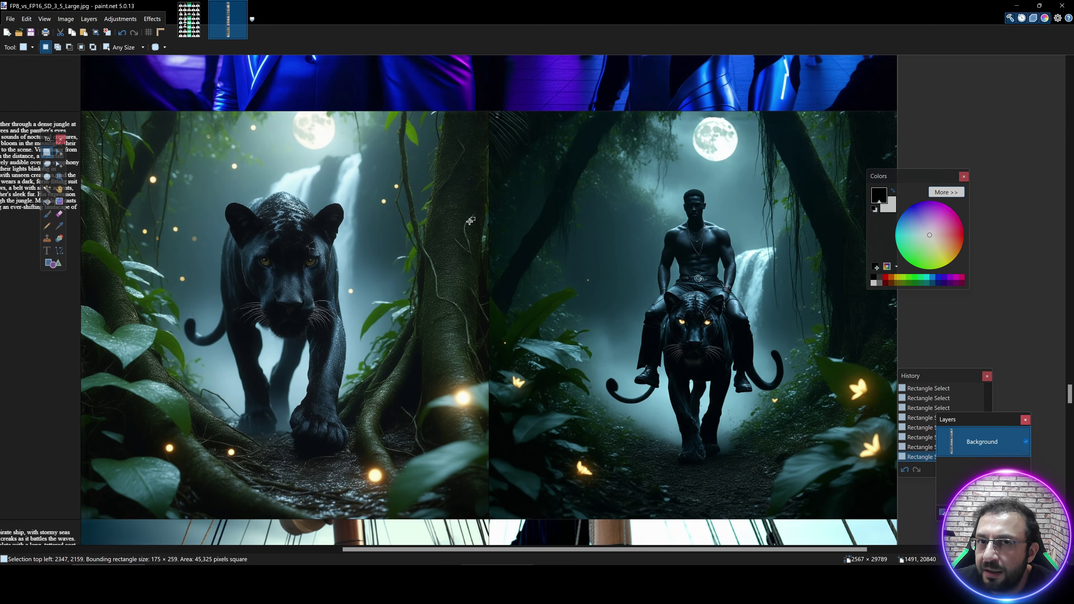
pyautogui.moveTo(608, 147); pyautogui.dragTo(807, 485)
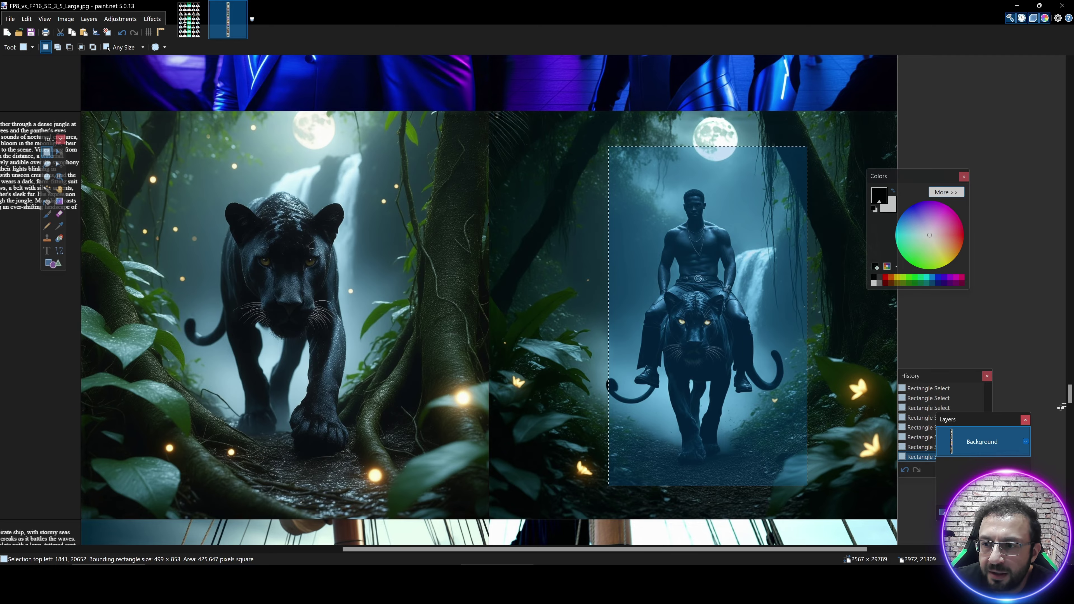
pyautogui.moveTo(1069, 397); pyautogui.dragTo(1070, 81)
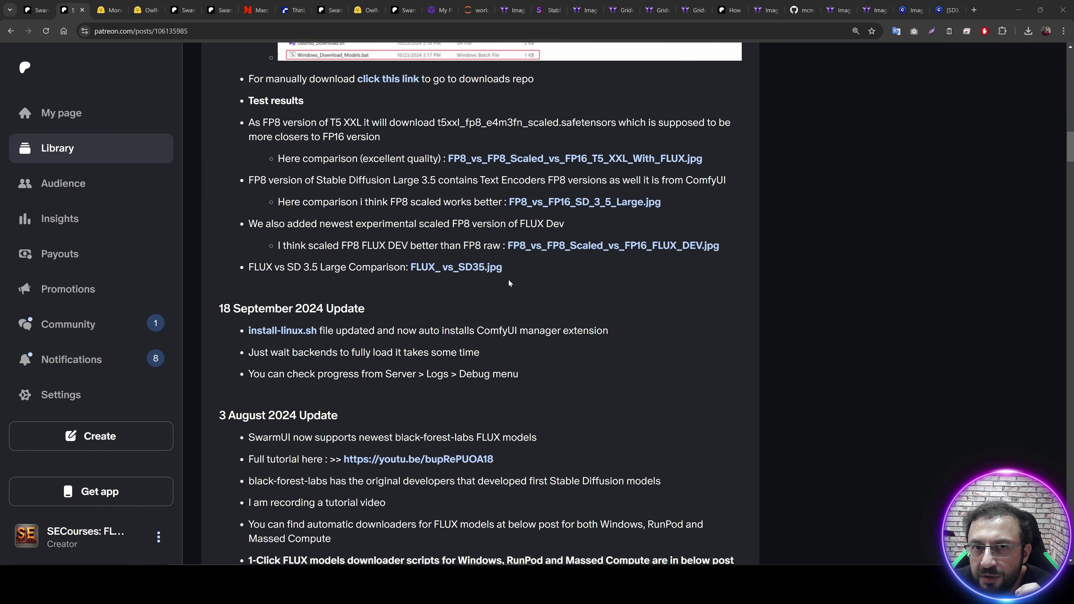
# Download the FLUX_ vs_SD35.jpg comparison linked in the Patreon post and open it in paint.net
pyautogui.middleClick(459, 269)
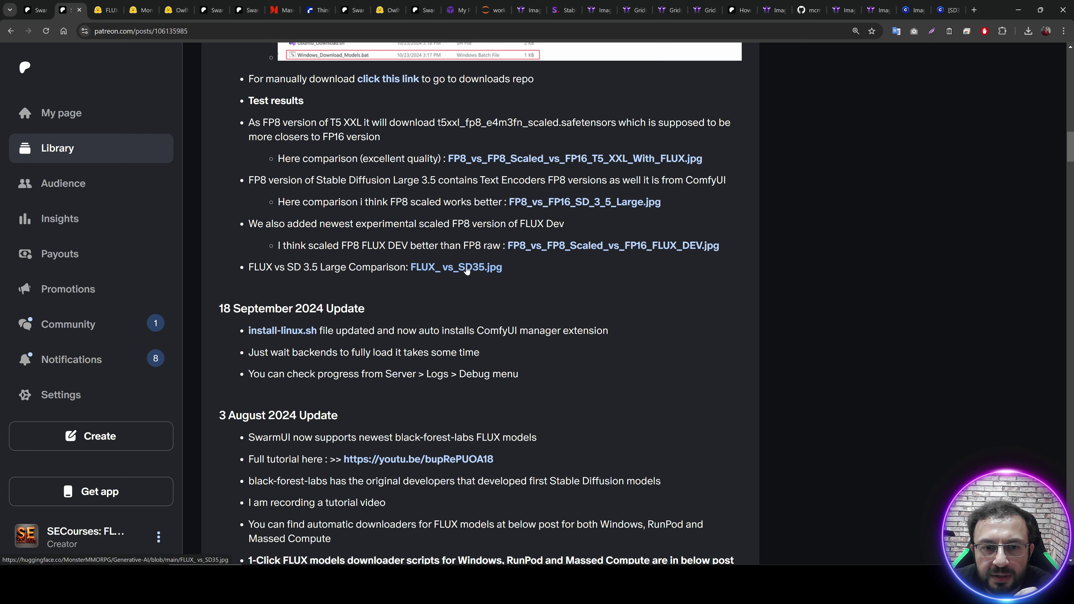
pyautogui.hotkey('ctrl', 'Tab')
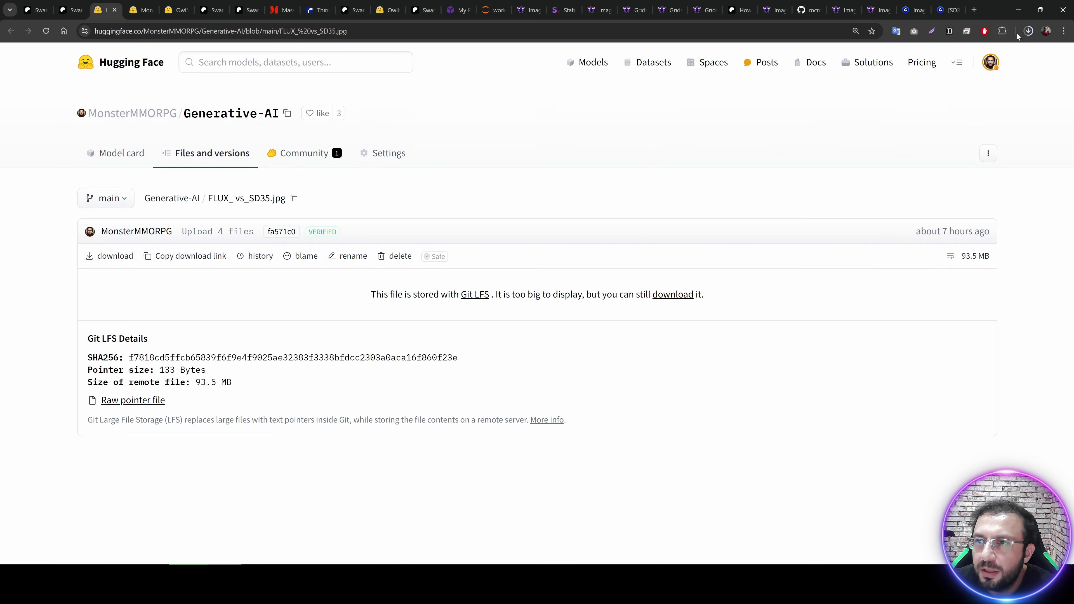
pyautogui.click(1028, 31)
pyautogui.click(935, 82)
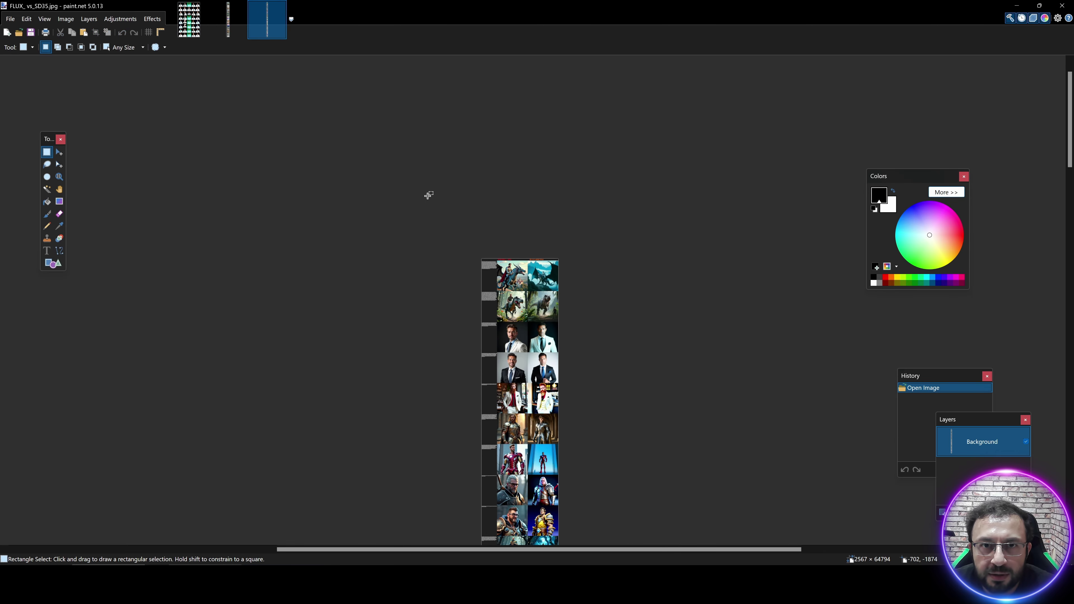
# Examine the FLUX versus SD 3.5 column headings and compare the dragon rider images in the first row
pyautogui.hotkey('ctrl', '+')
pyautogui.hotkey('ctrl', '+')
pyautogui.hotkey('ctrl', '+')
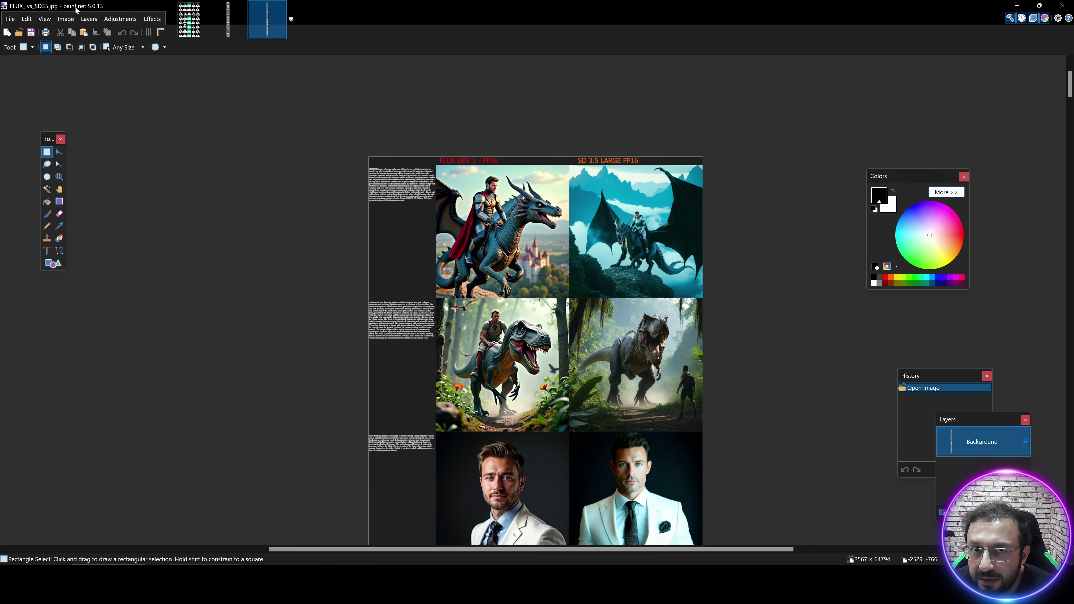
pyautogui.scroll(2, 535, 136)
pyautogui.scroll(1, 400, 131)
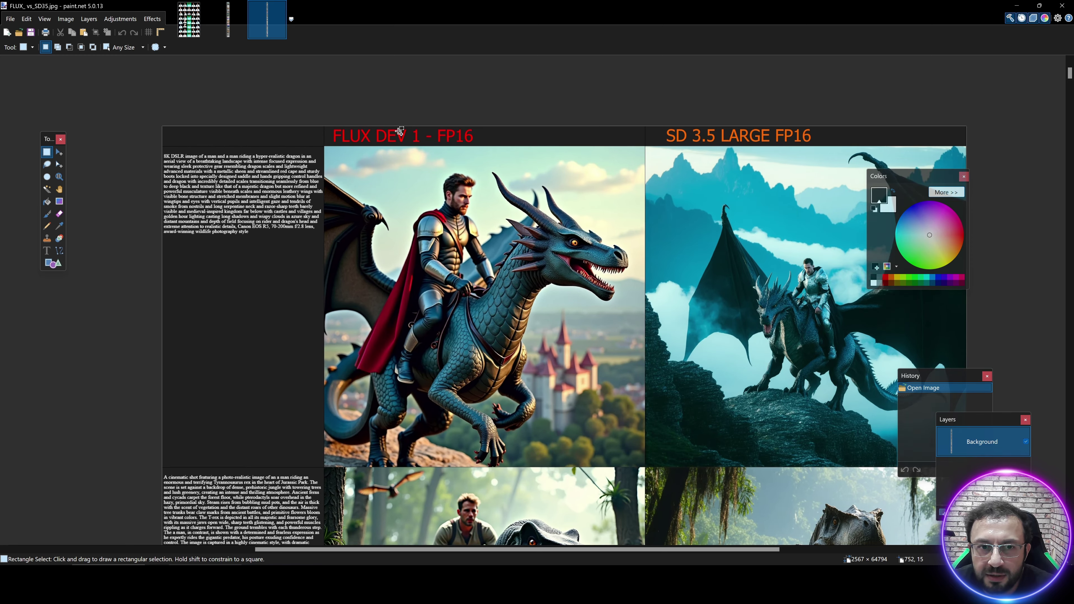
pyautogui.scroll(1, 400, 131)
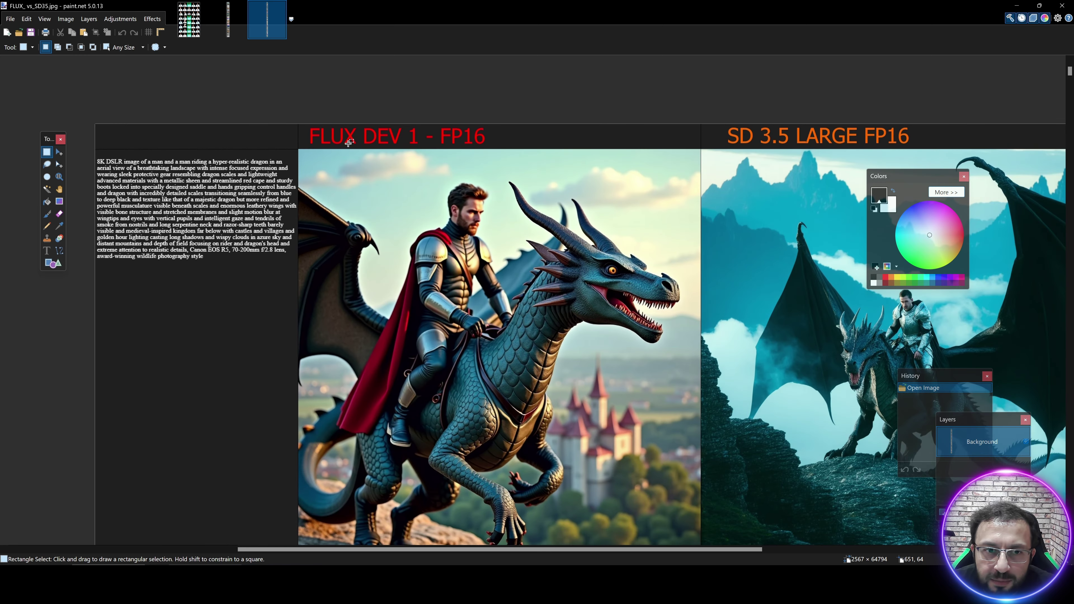
pyautogui.hscroll(3, 658, 148)
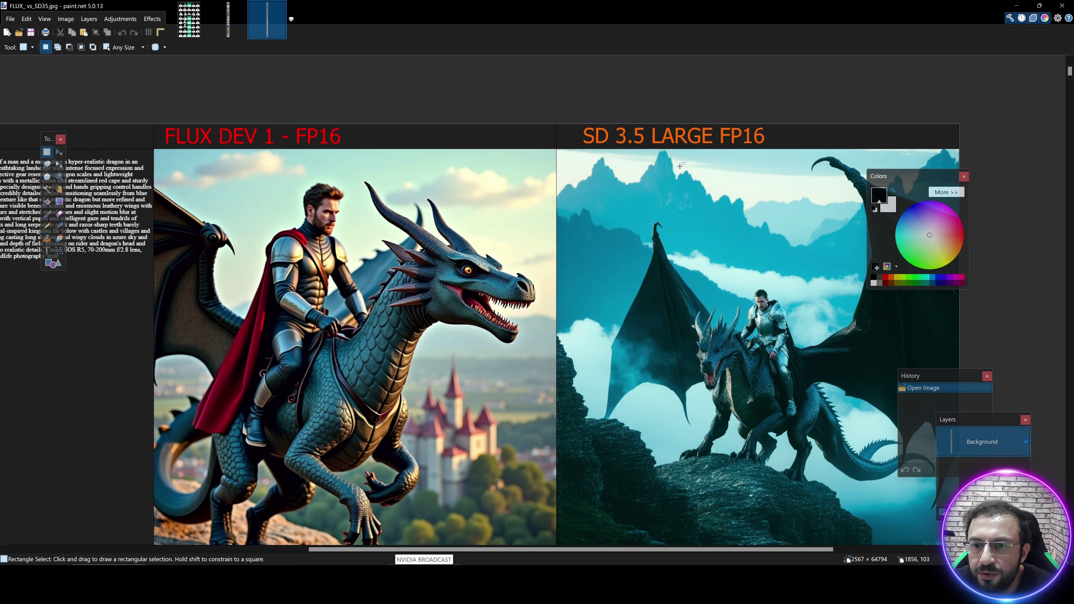
pyautogui.scroll(-1, 653, 177)
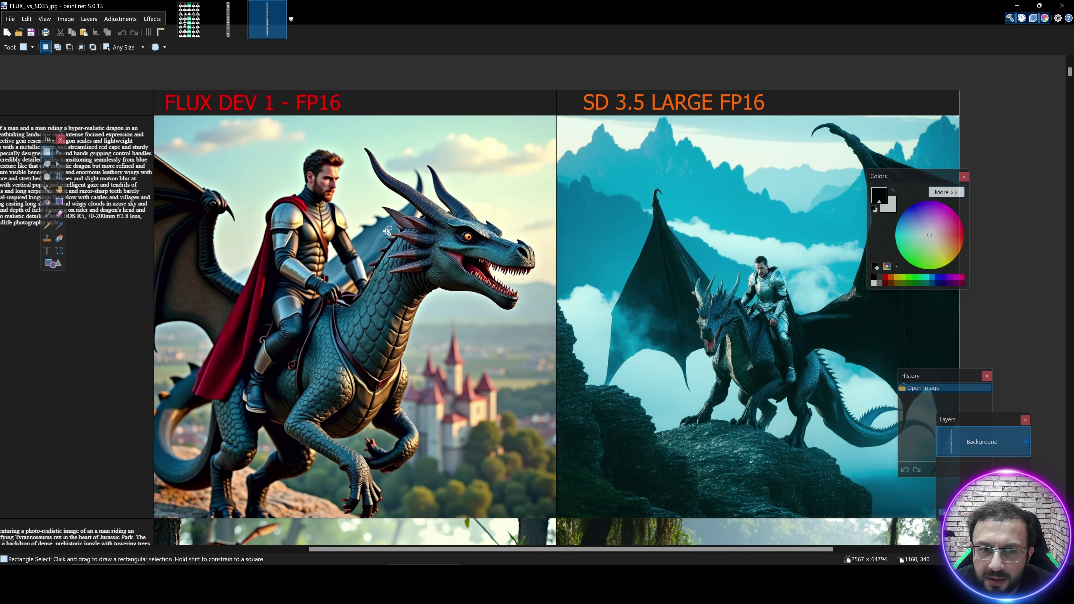
pyautogui.scroll(-1, 358, 220)
pyautogui.scroll(1, 275, 243)
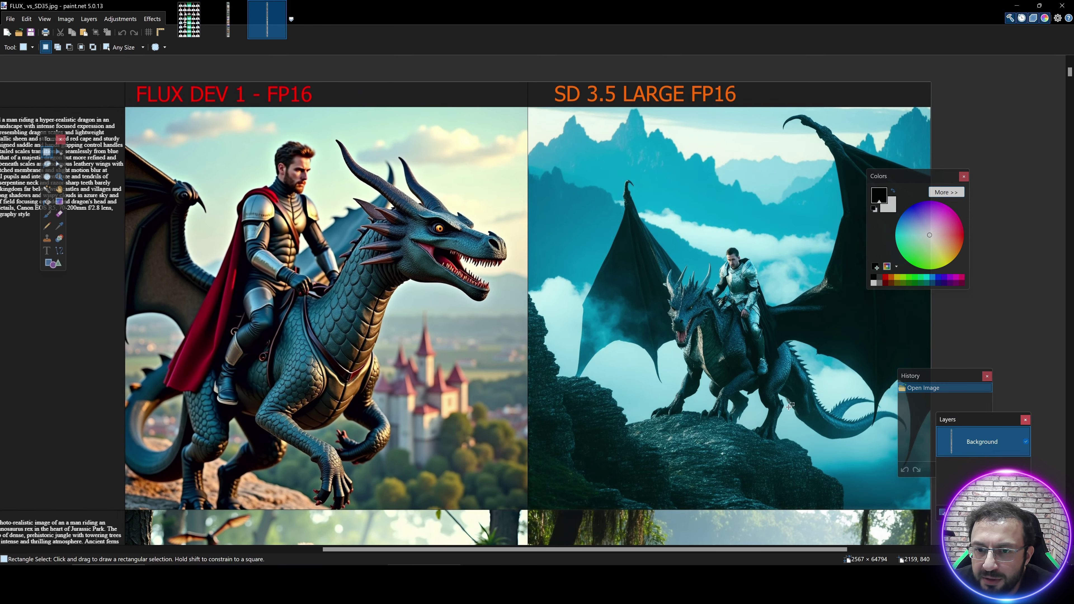
# Inspect the rider's face and dragon details up close in the SD 3.5 and FLUX dragon images
pyautogui.scroll(2, 755, 344)
pyautogui.scroll(3, 714, 220)
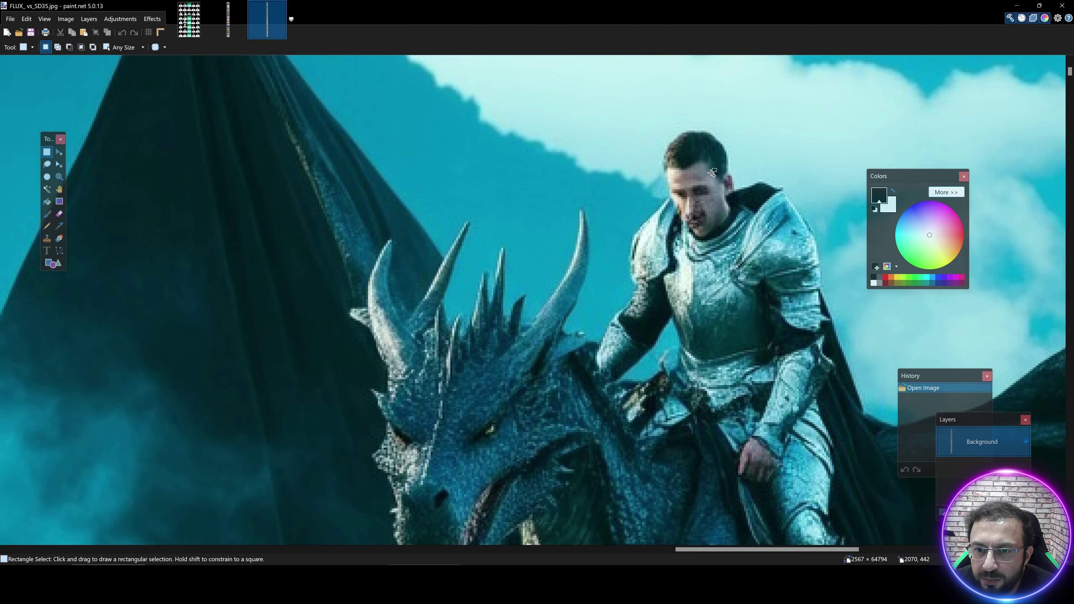
pyautogui.scroll(-5, 711, 184)
pyautogui.scroll(-1, 695, 313)
pyautogui.moveTo(651, 549); pyautogui.dragTo(508, 562)
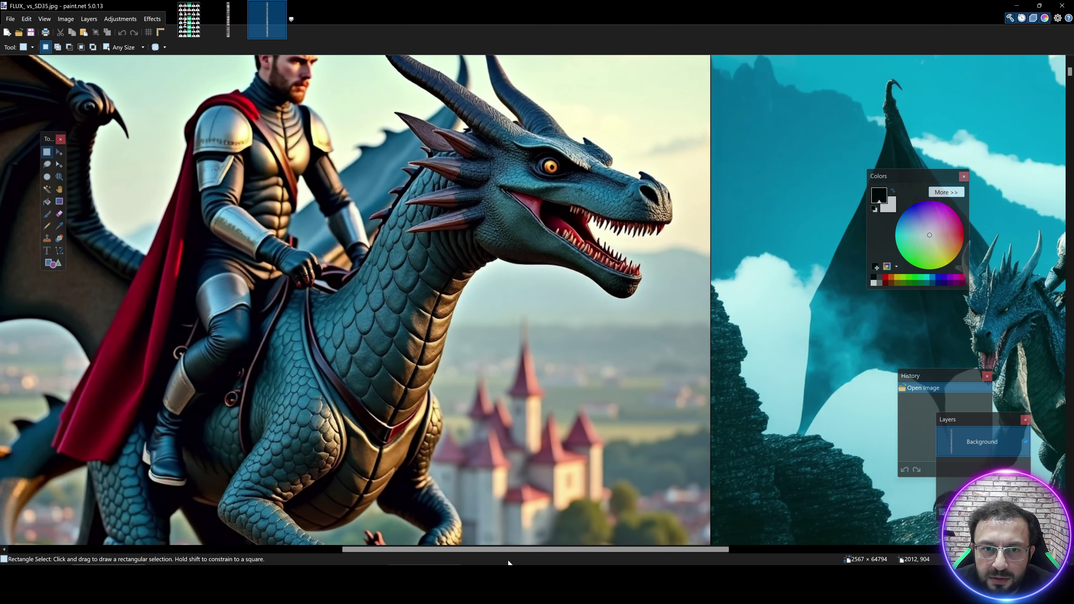
# Compare the FLUX and SD 3.5 T-rex images in the second row
pyautogui.scroll(-1, 664, 259)
pyautogui.scroll(-10, 664, 259)
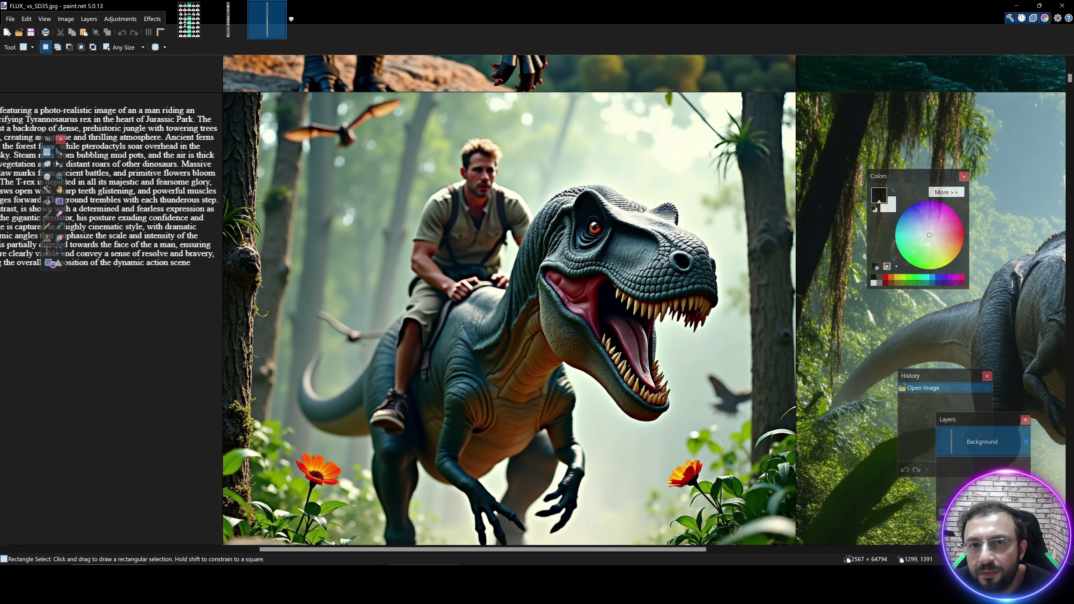
pyautogui.scroll(1, 539, 270)
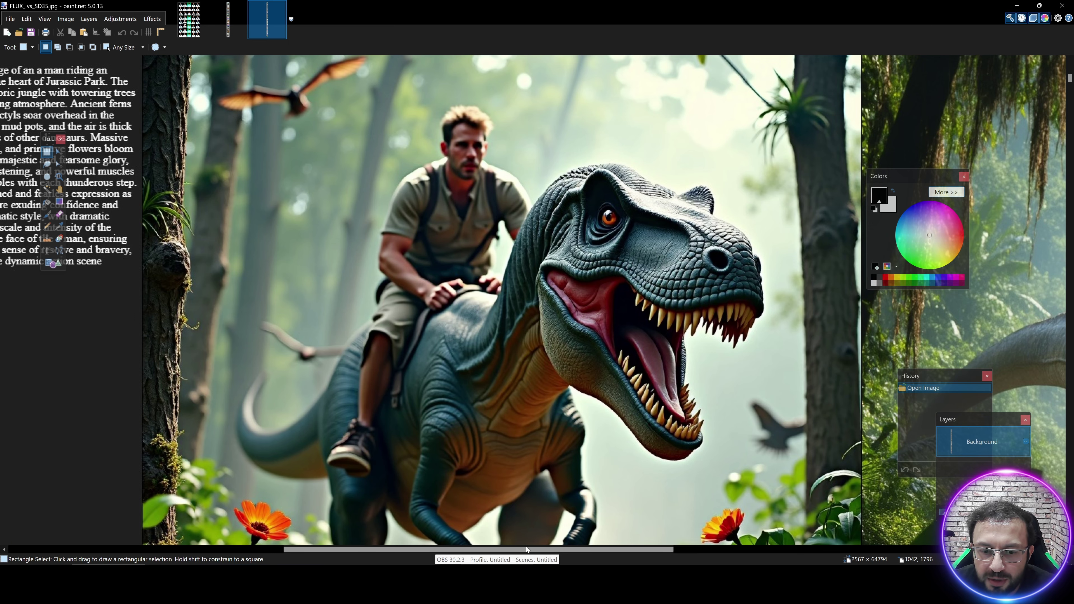
pyautogui.moveTo(561, 549); pyautogui.dragTo(808, 549)
pyautogui.scroll(-2, 718, 256)
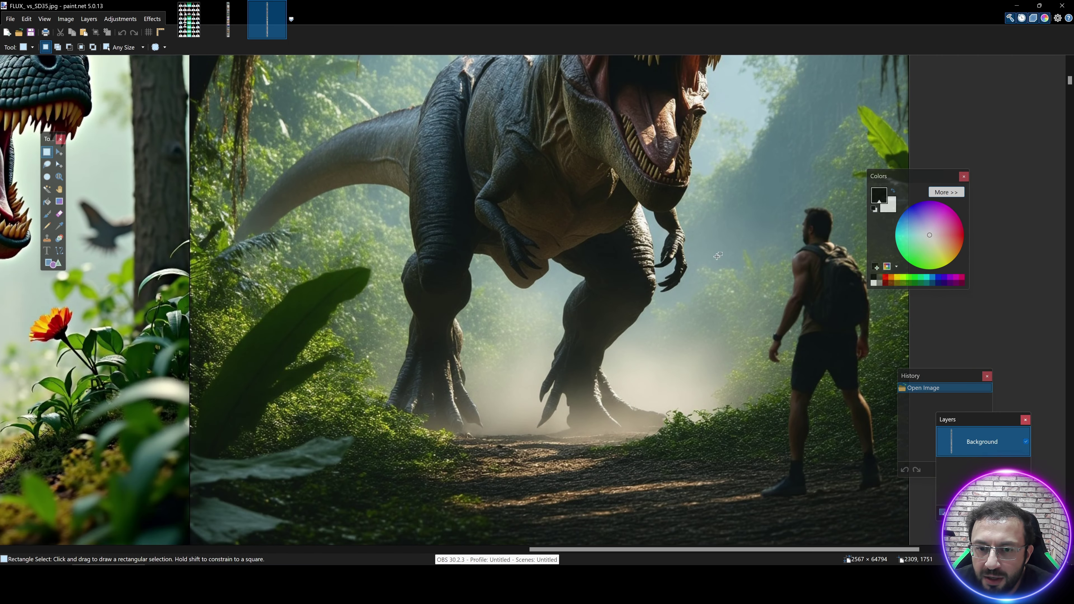
# Mark the man beside the SD 3.5 T-rex with a rectangular selection and check the scene against the row's prompt
pyautogui.moveTo(732, 169); pyautogui.dragTo(843, 469)
pyautogui.scroll(4, 589, 190)
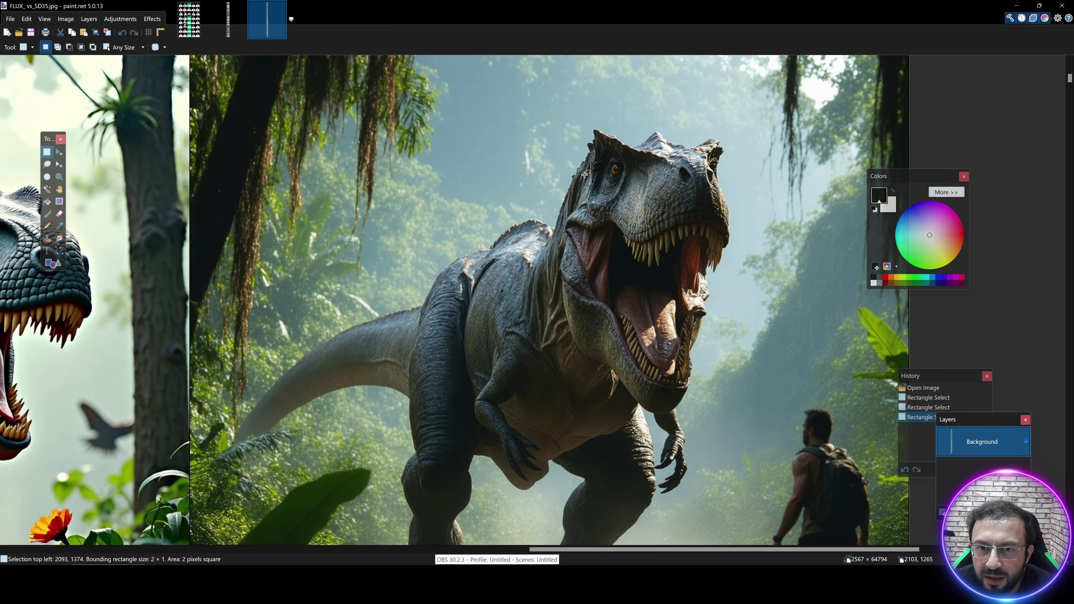
pyautogui.click(589, 190)
pyautogui.scroll(-1, 546, 299)
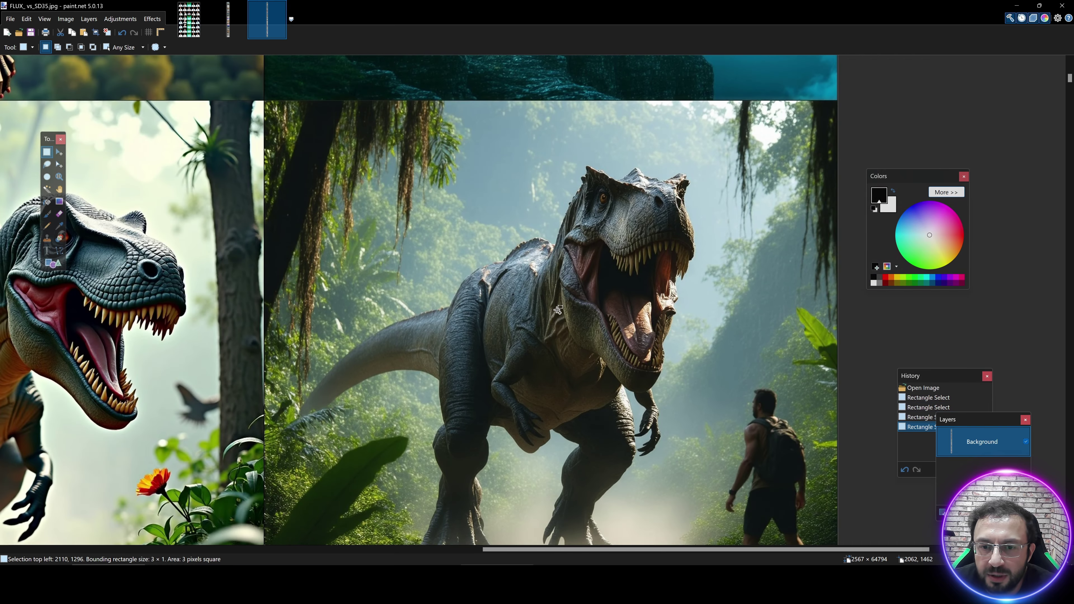
pyautogui.moveTo(577, 549); pyautogui.dragTo(324, 560)
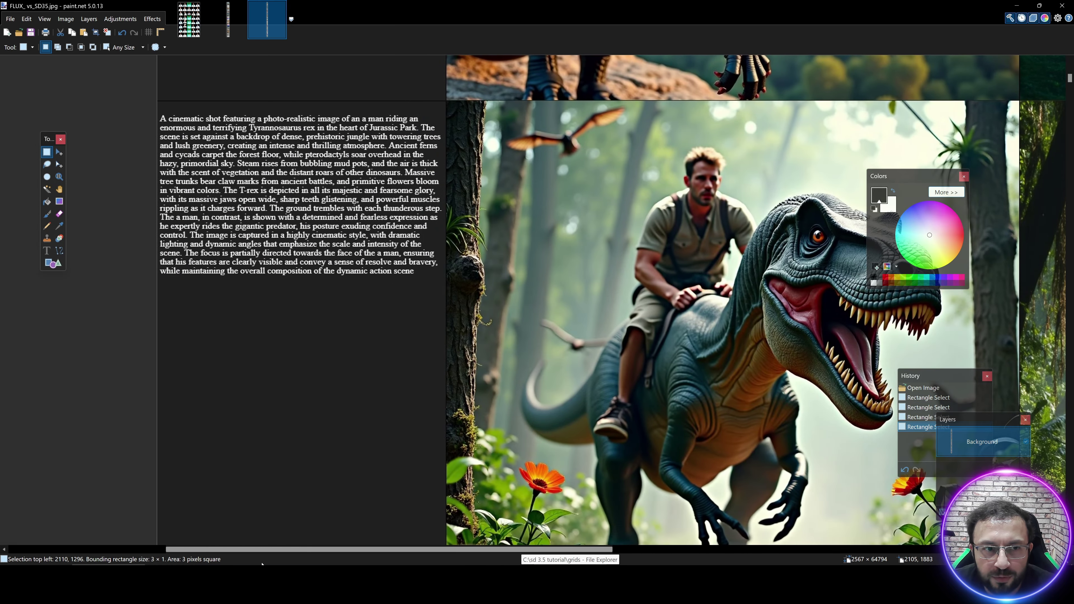
# Compare facial detail and realism in the FLUX and SD 3.5 white-suit portraits
pyautogui.hscroll(5, 324, 559)
pyautogui.scroll(-5, 270, 260)
pyautogui.scroll(1, 269, 260)
pyautogui.scroll(1, 270, 260)
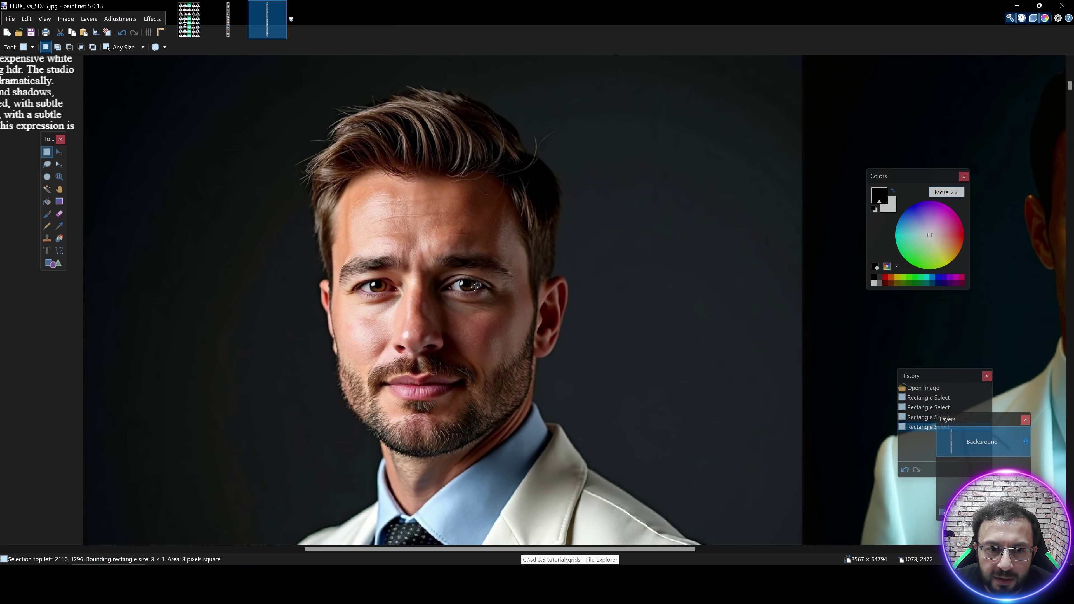
pyautogui.scroll(2, 591, 351)
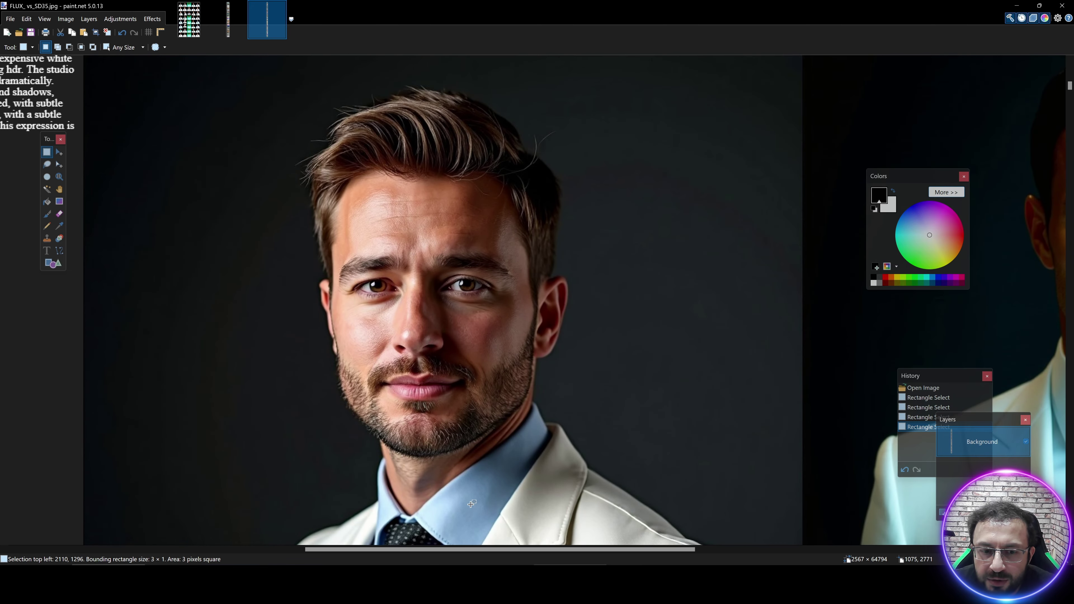
pyautogui.moveTo(448, 548); pyautogui.dragTo(625, 552)
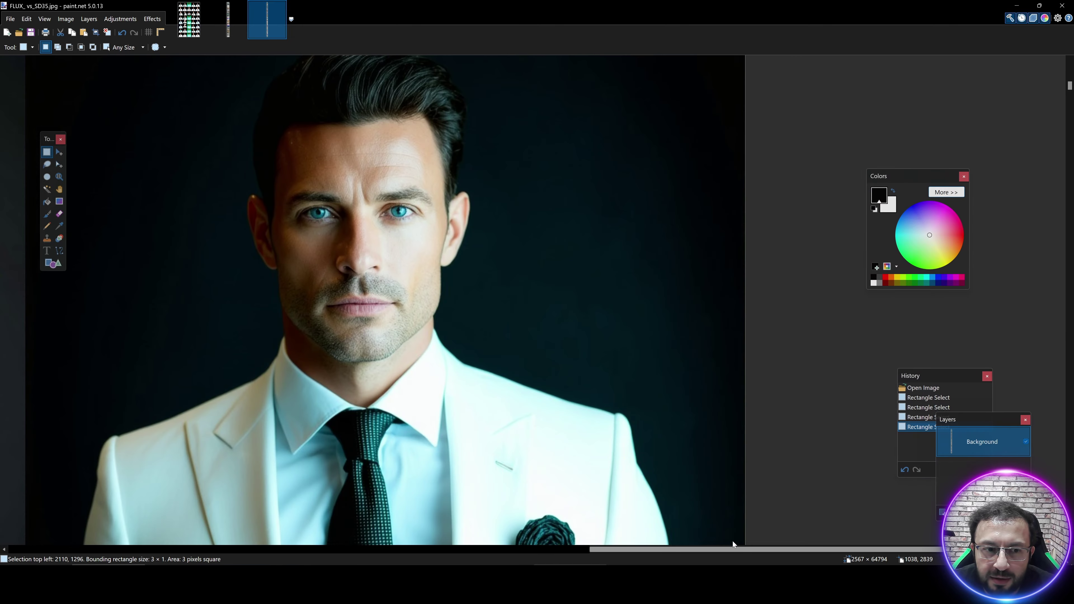
# Compare the smiling FLUX black-suit portrait with its SD 3.5 counterpart
pyautogui.scroll(-2, 215, 346)
pyautogui.scroll(-6, 214, 346)
pyautogui.scroll(2, 215, 345)
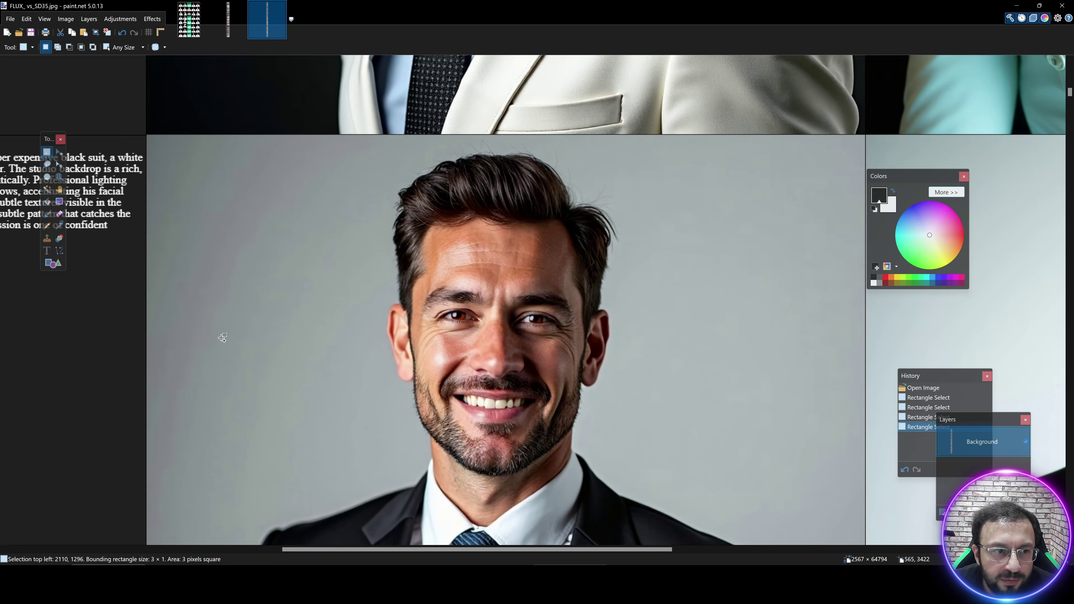
pyautogui.scroll(-1, 221, 339)
pyautogui.moveTo(470, 554); pyautogui.dragTo(551, 556)
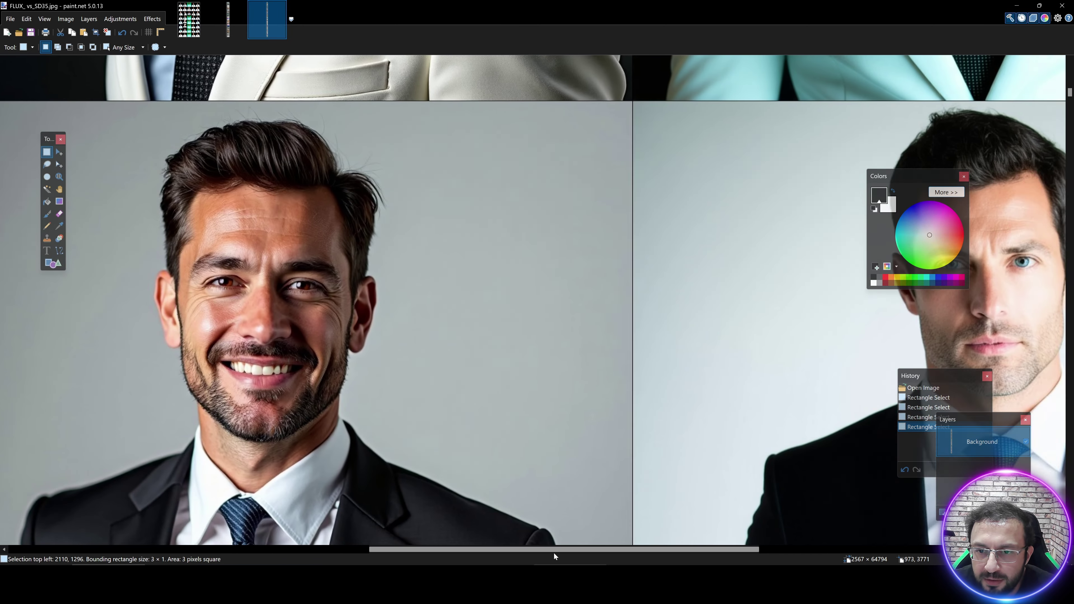
# Compare the FLUX and SD 3.5 images of the red-bearded man in the café
pyautogui.scroll(-10, 345, 247)
pyautogui.scroll(-3, 344, 247)
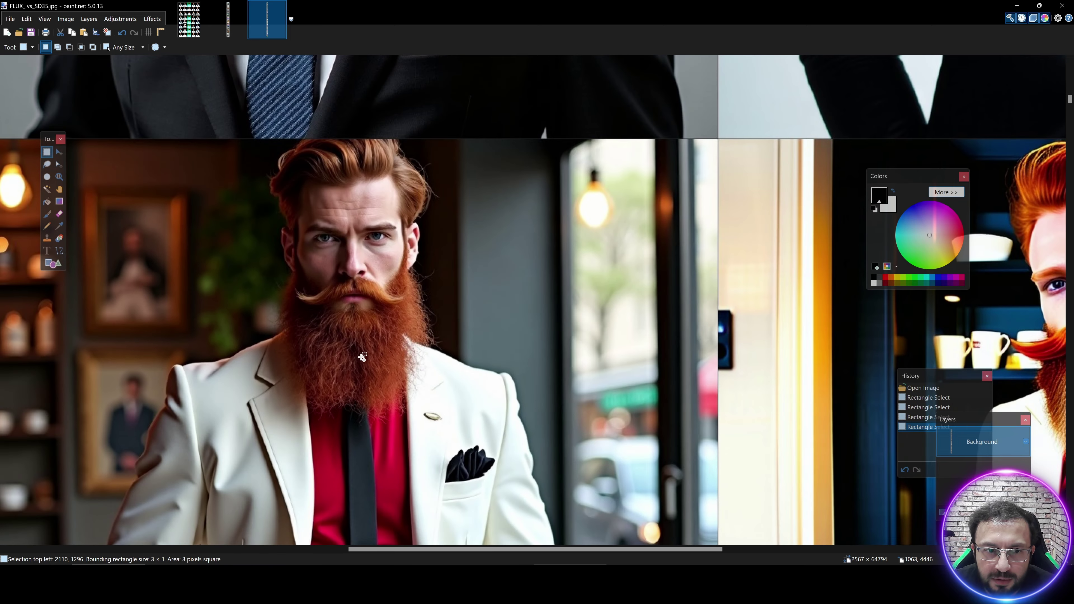
pyautogui.moveTo(442, 550); pyautogui.dragTo(514, 551)
pyautogui.scroll(2, 772, 228)
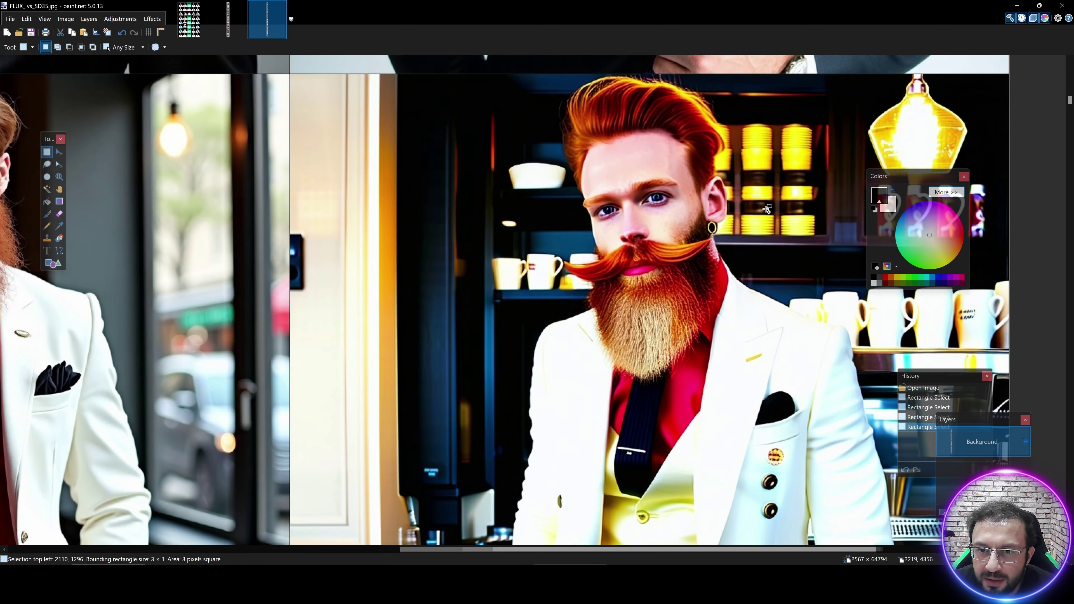
# Compare the FLUX and SD 3.5 images of the elven warrior in shiny armor
pyautogui.scroll(-2, 770, 225)
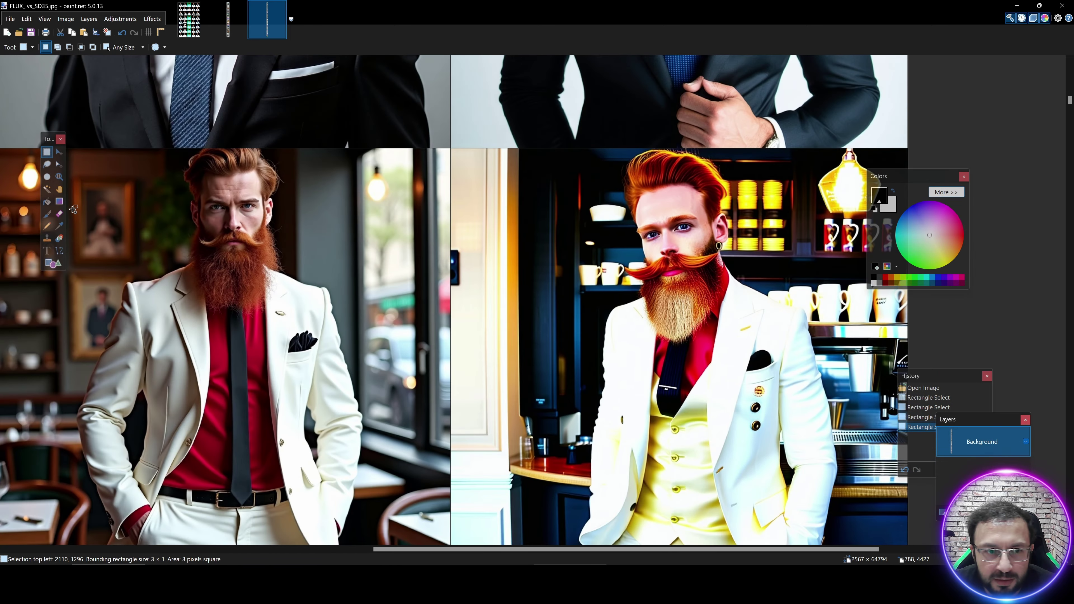
pyautogui.scroll(-10, 74, 208)
pyautogui.scroll(2, 453, 283)
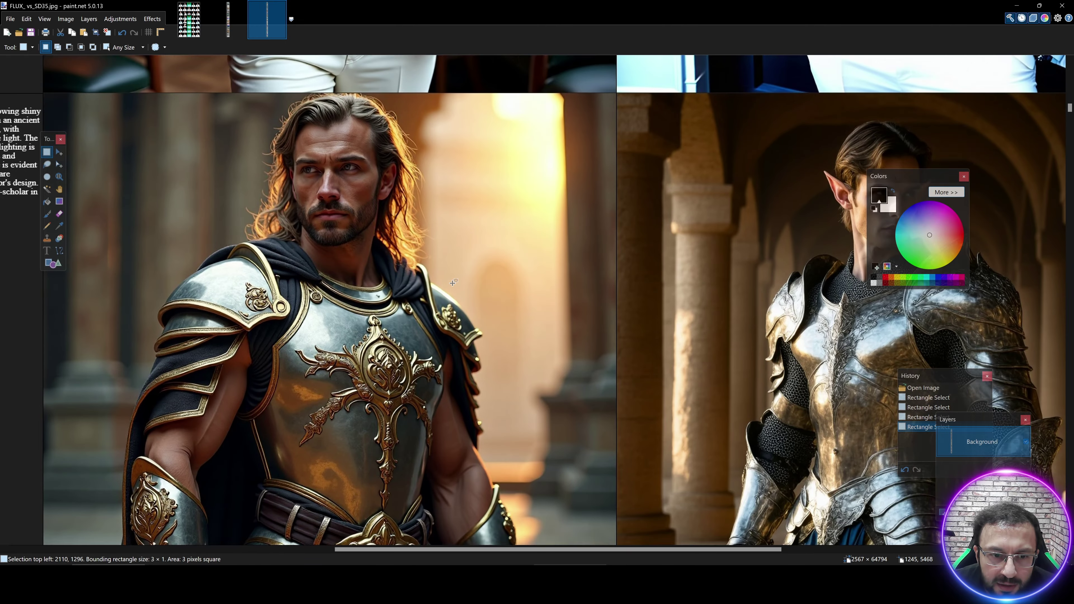
pyautogui.scroll(-1, 453, 283)
pyautogui.scroll(-1, 660, 218)
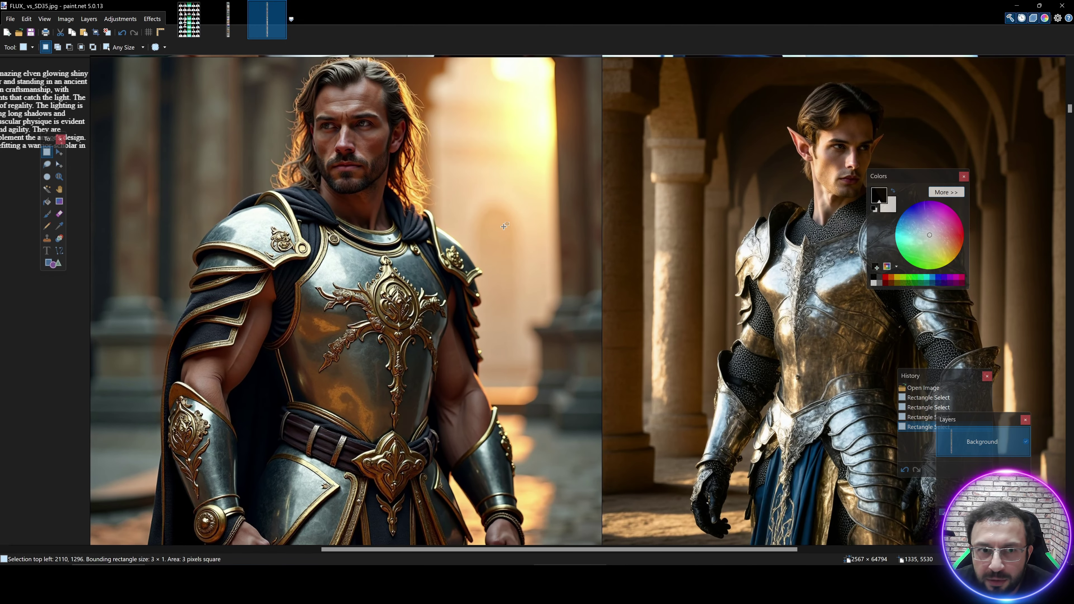
pyautogui.scroll(1, 485, 212)
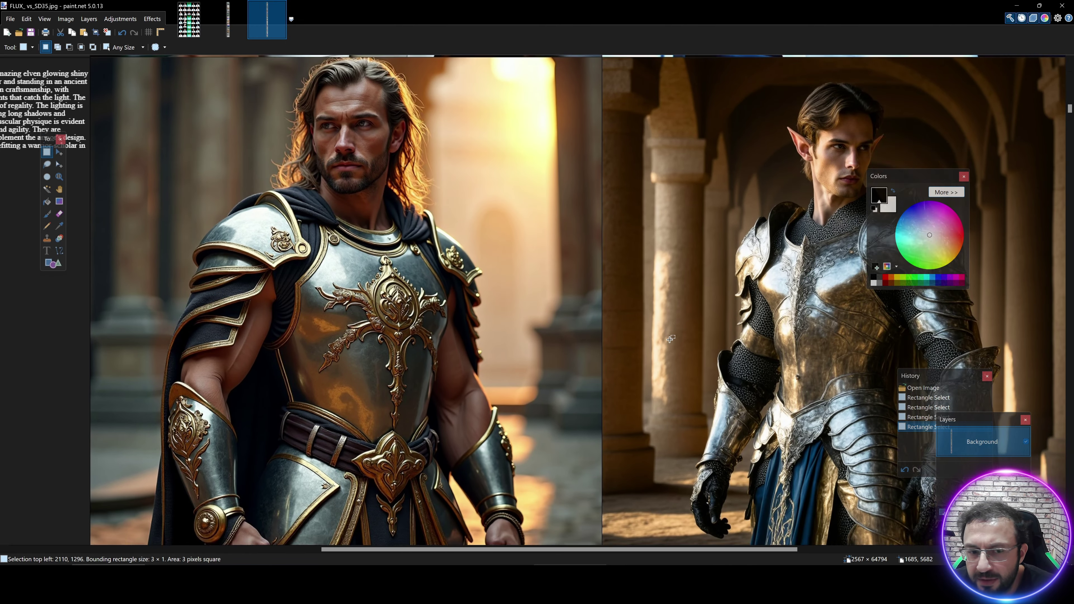
# Compare the FLUX and SD 3.5 images of the man in the red Iron Man suit
pyautogui.scroll(-7, 670, 338)
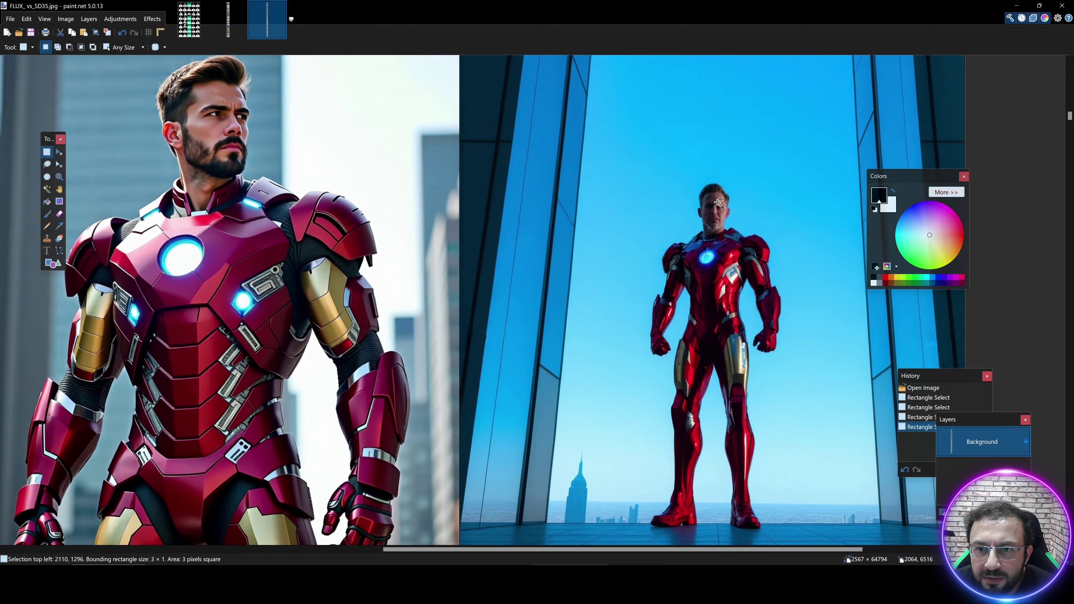
pyautogui.scroll(-10, 366, 254)
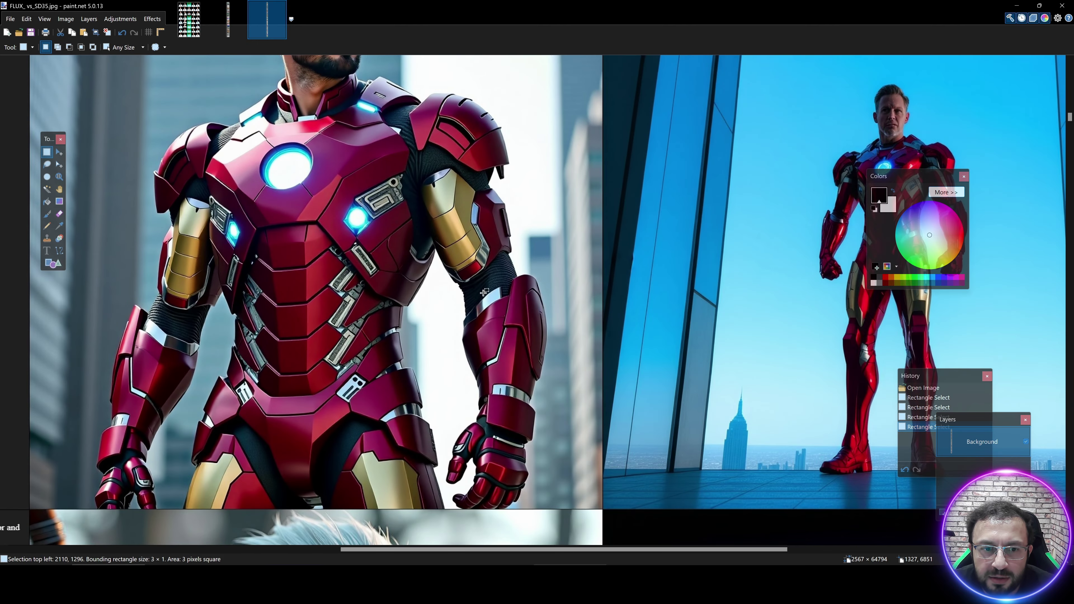
pyautogui.hscroll(-3, 75, 252)
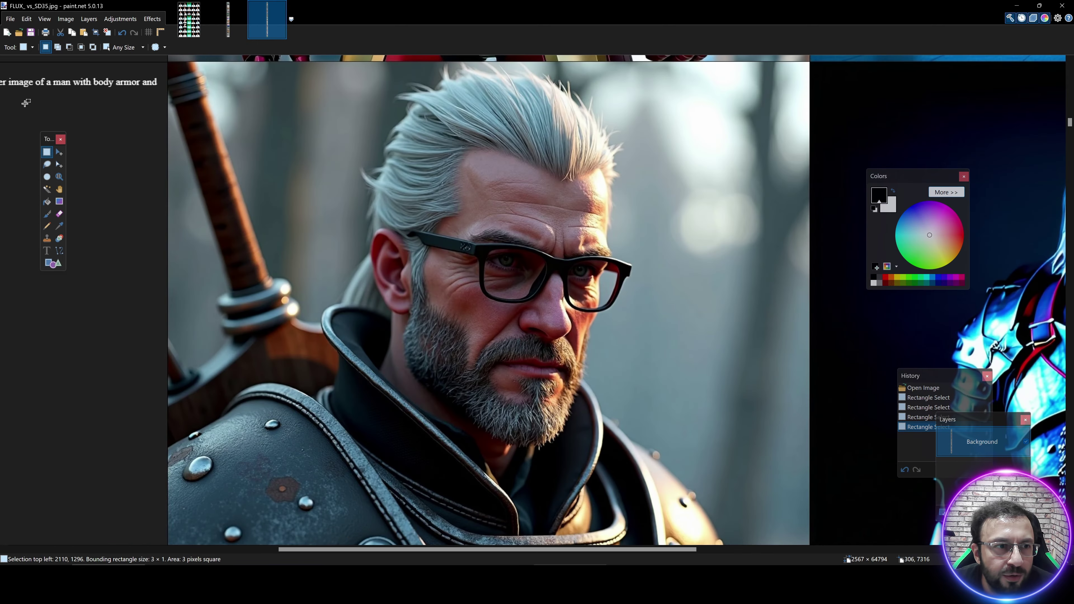
# Check the FLUX and SD 3.5 Witcher renders against their prompt, marking the FLUX man with a rectangular selection
pyautogui.scroll(2, 170, 92)
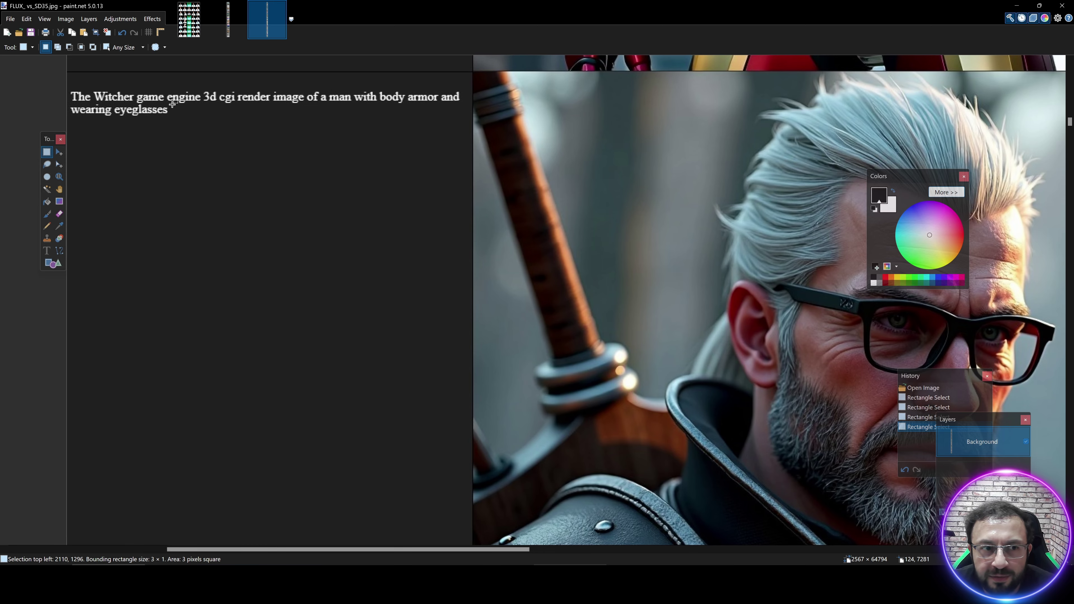
pyautogui.scroll(-1, 456, 277)
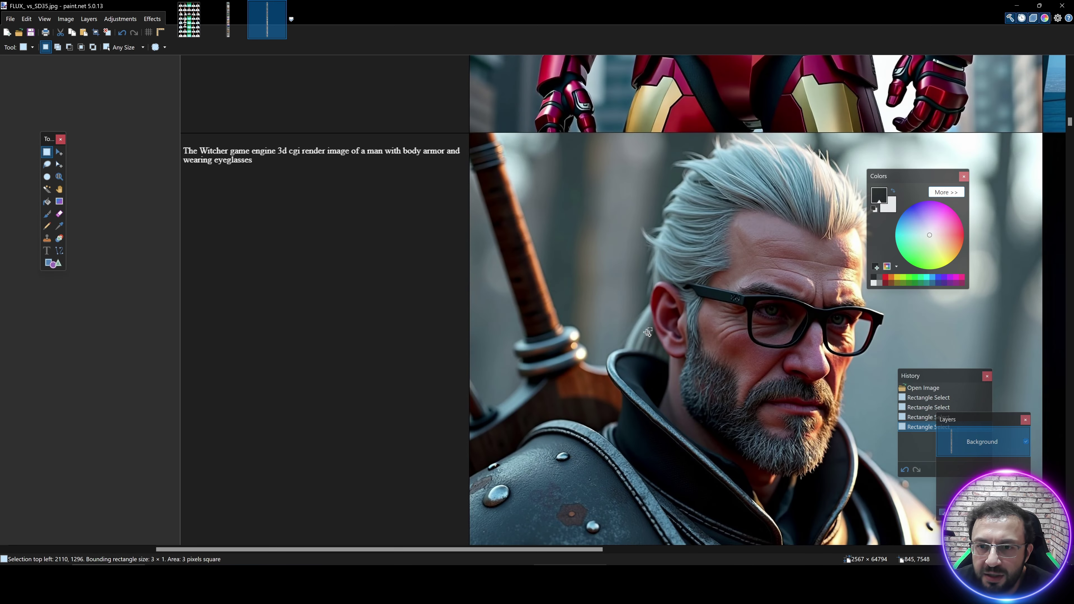
pyautogui.hscroll(5, 444, 544)
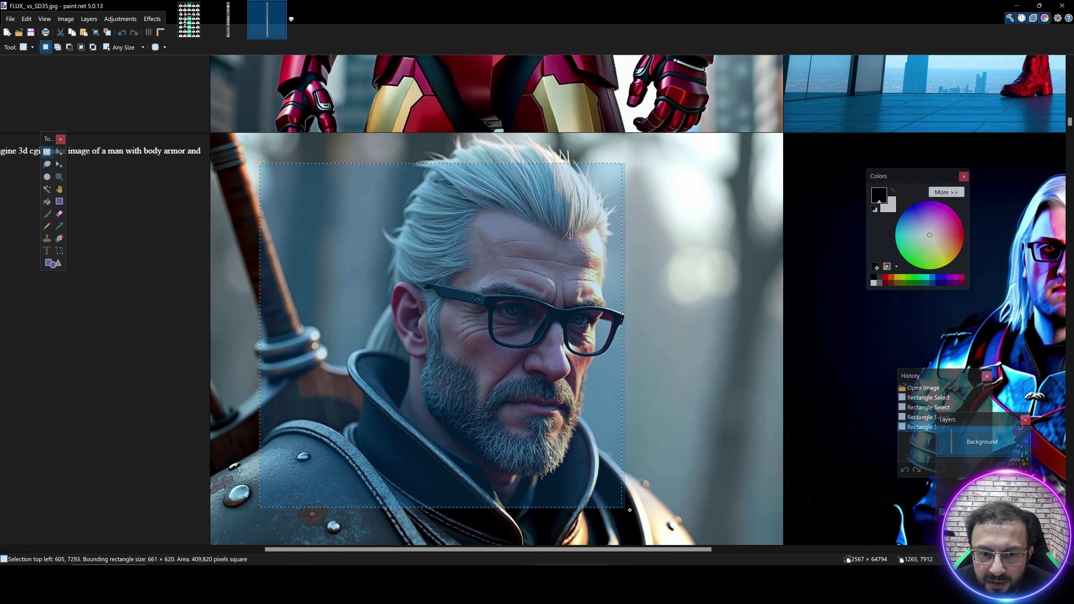
pyautogui.moveTo(633, 425); pyautogui.dragTo(639, 430)
pyautogui.moveTo(567, 549); pyautogui.dragTo(669, 550)
pyautogui.scroll(2, 630, 346)
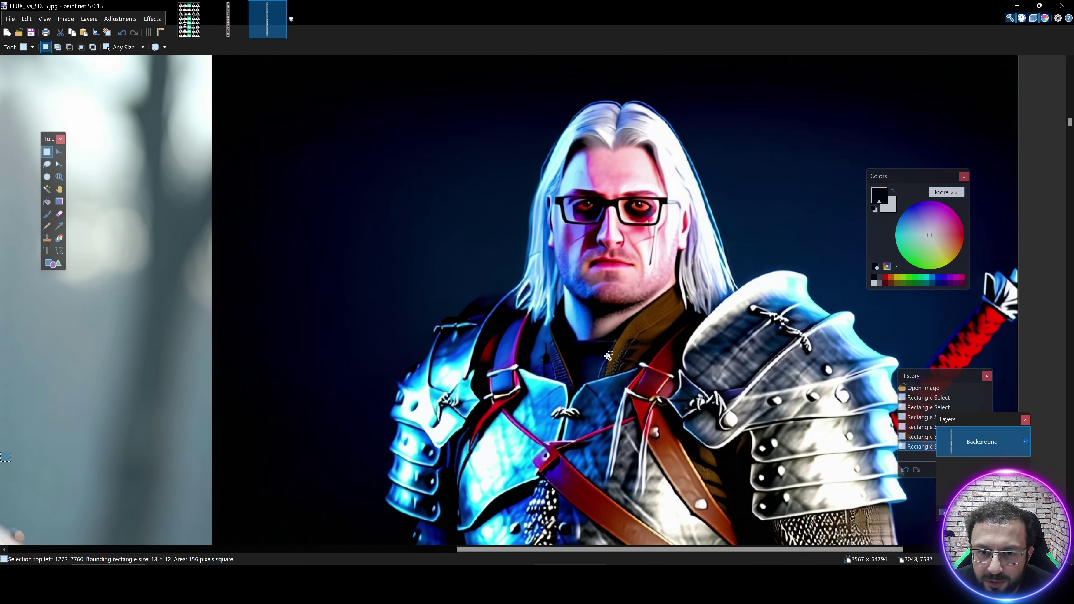
pyautogui.scroll(-4, 630, 347)
pyautogui.scroll(4, 630, 347)
# Read the World of Warcraft game engine prompt beside the row of the armored man with eyeglasses
pyautogui.scroll(-3, 630, 347)
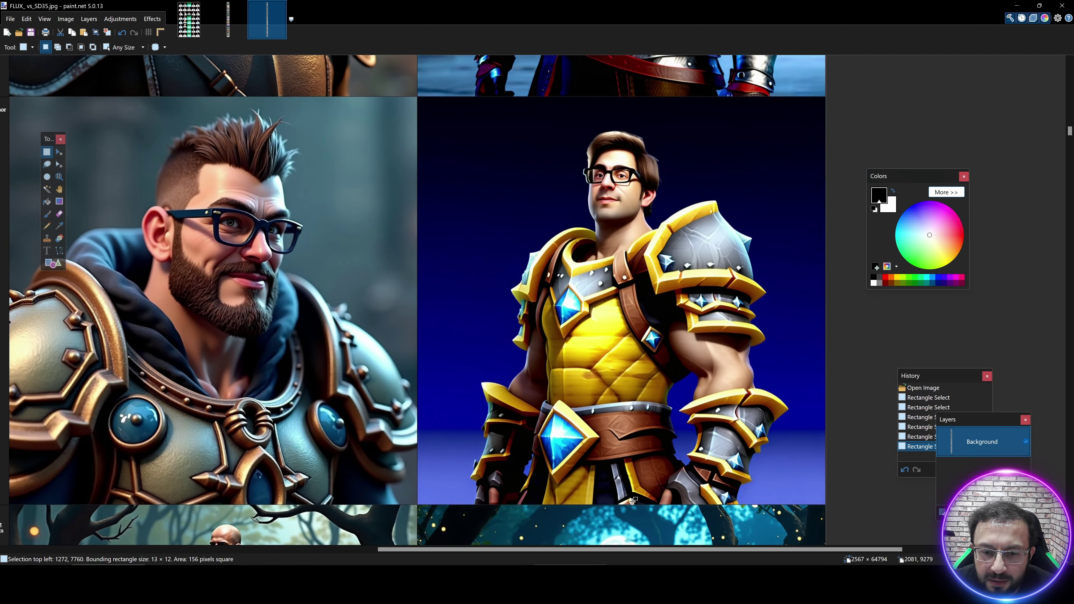
pyautogui.scroll(2, 393, 59)
pyautogui.hscroll(-3, 393, 59)
pyautogui.scroll(1, 331, 96)
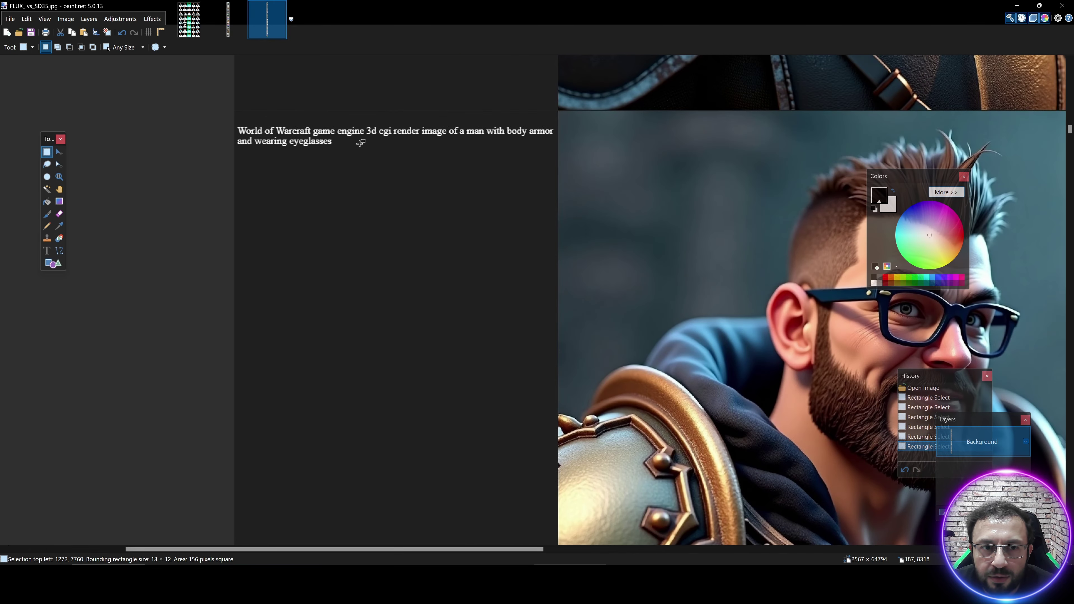
pyautogui.scroll(-1, 480, 149)
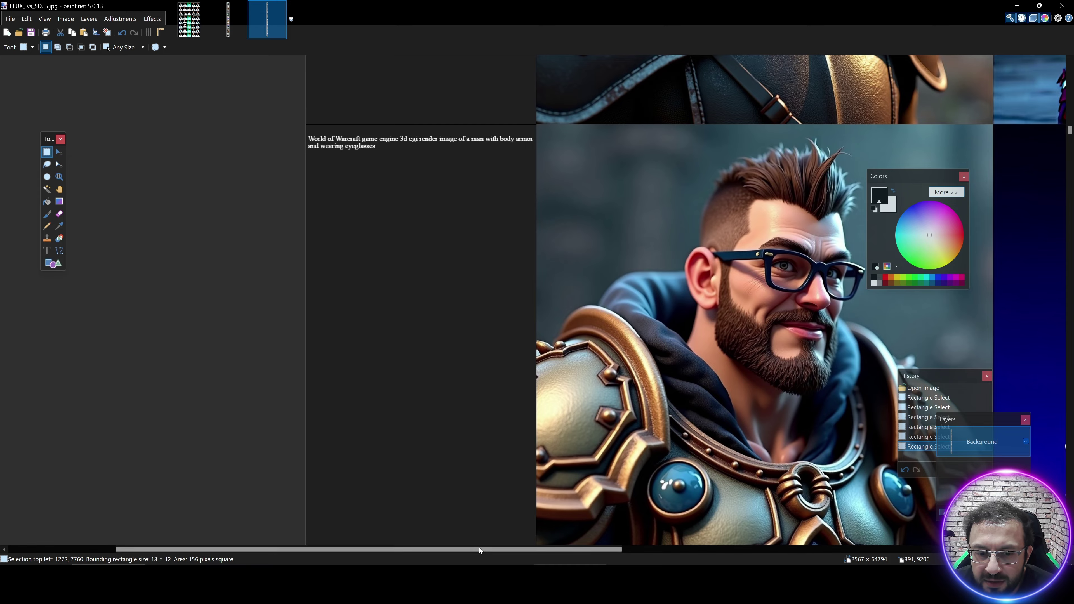
# Compare the render style and prompt match of the FLUX and SD 3.5 World of Warcraft men
pyautogui.moveTo(479, 547); pyautogui.dragTo(664, 553)
pyautogui.scroll(-1, 403, 208)
pyautogui.scroll(1, 403, 208)
pyautogui.scroll(-1, 404, 208)
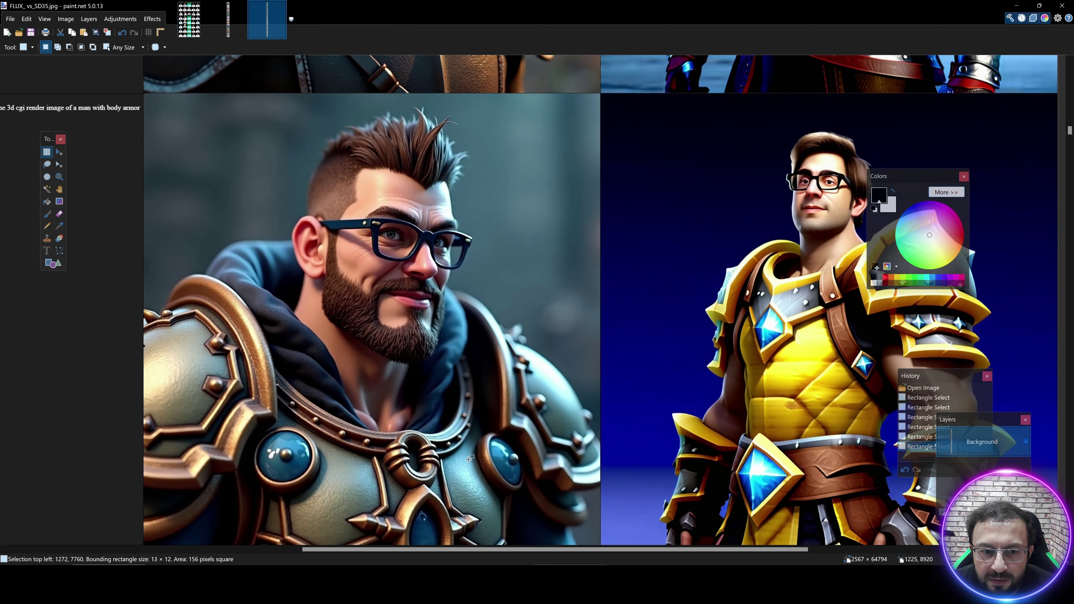
pyautogui.hscroll(3, 621, 326)
pyautogui.scroll(2, 613, 227)
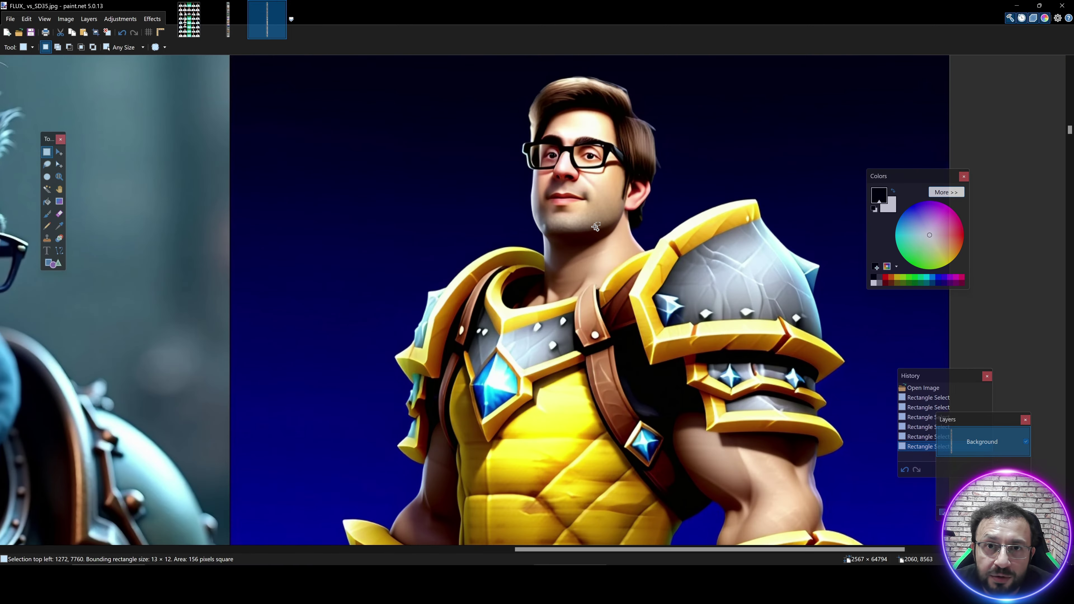
# Inspect the SD 3.5 white tiger rider for anatomy errors and mark the tiger's tails with a rectangular selection
pyautogui.scroll(-2, 595, 227)
pyautogui.scroll(2, 456, 109)
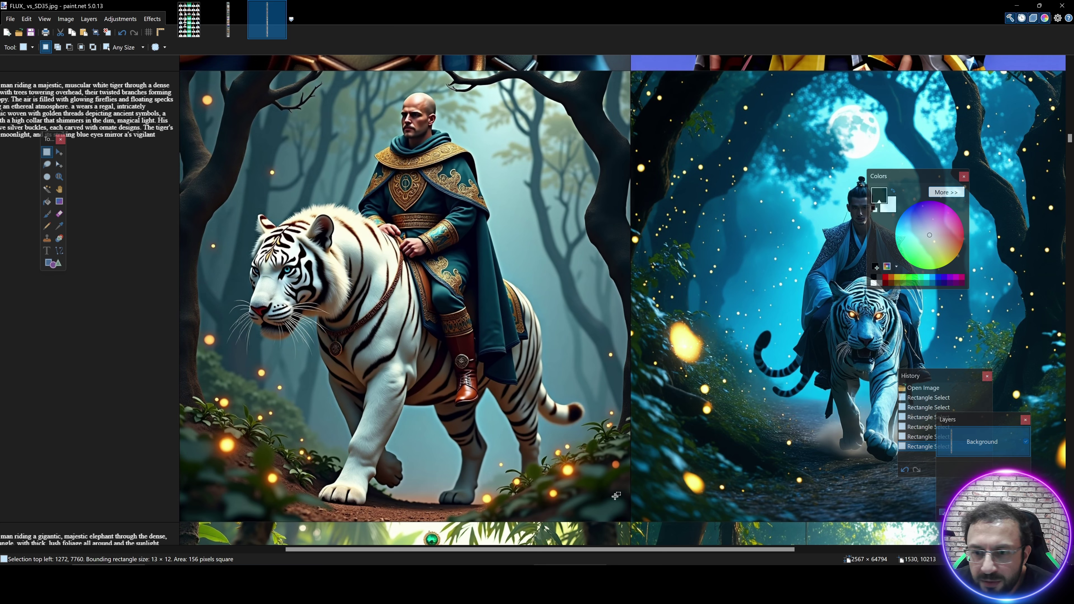
pyautogui.moveTo(595, 549); pyautogui.dragTo(780, 548)
pyautogui.scroll(2, 742, 195)
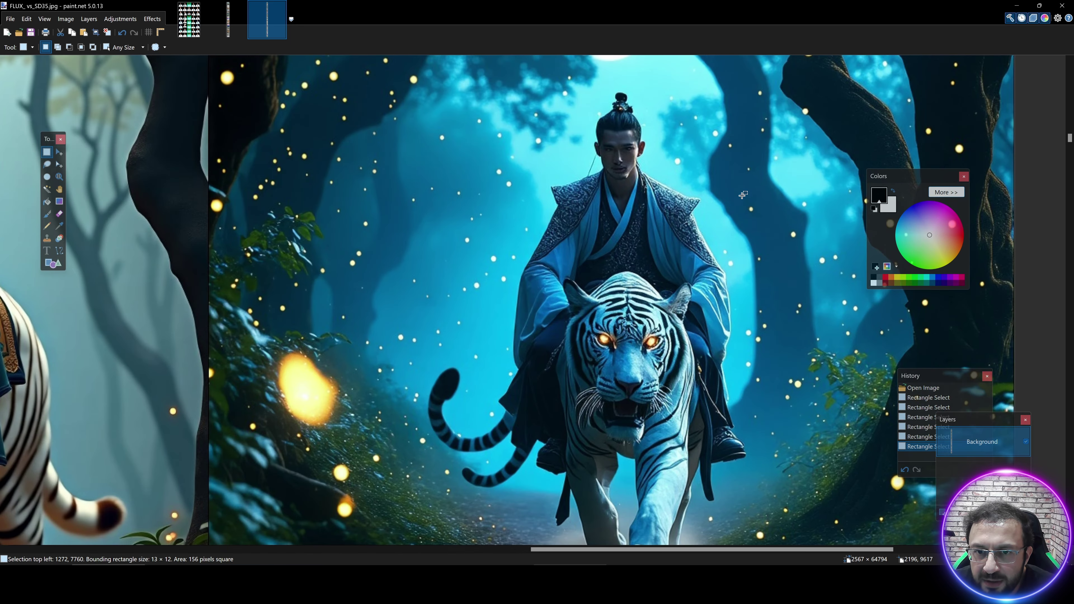
pyautogui.scroll(-2, 697, 290)
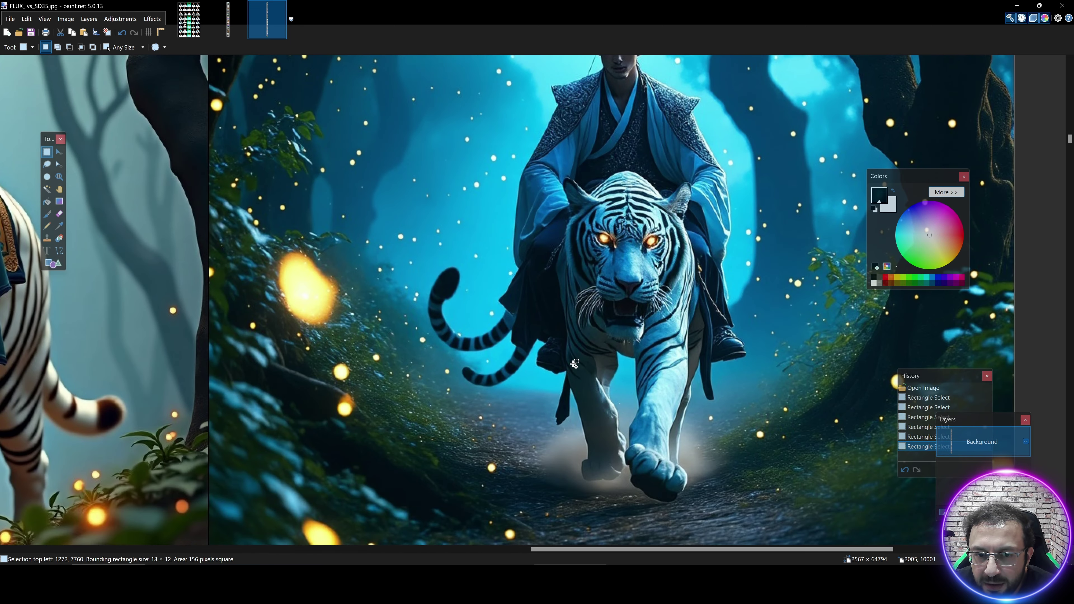
pyautogui.scroll(2, 578, 372)
pyautogui.moveTo(352, 243); pyautogui.dragTo(569, 425)
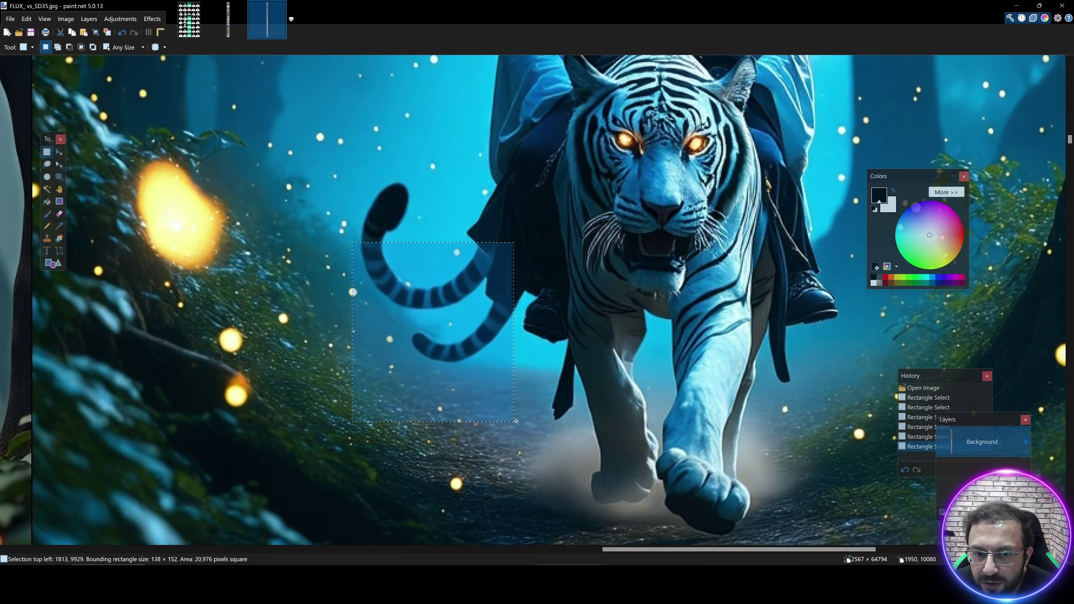
pyautogui.click(569, 425)
pyautogui.scroll(-4, 570, 425)
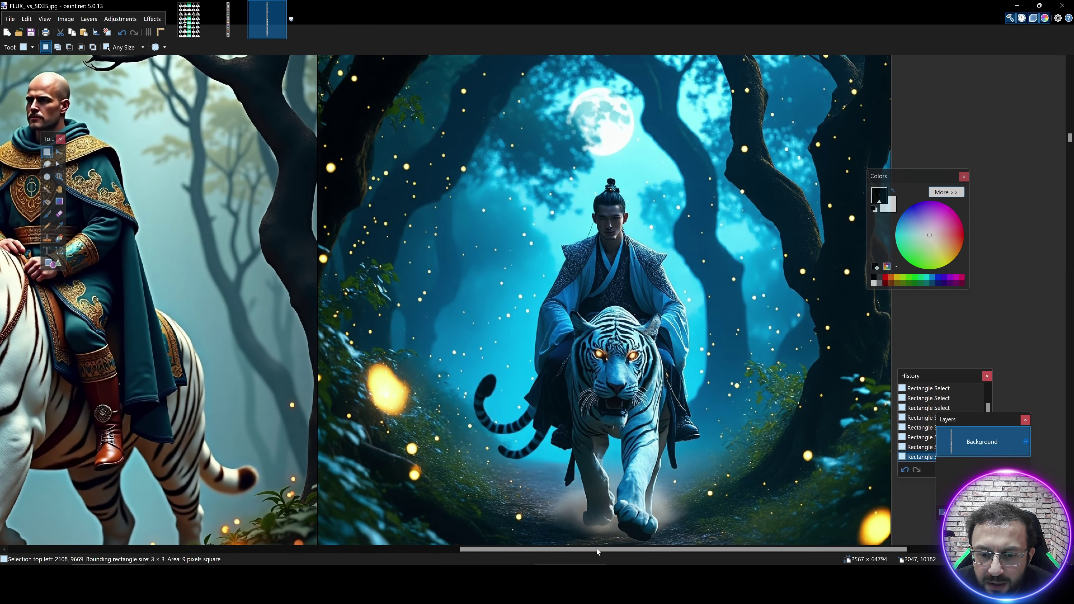
# Examine the FLUX white tiger rider's face, clothing and realism up close
pyautogui.moveTo(596, 549); pyautogui.dragTo(496, 549)
pyautogui.scroll(3, 585, 144)
pyautogui.scroll(2, 568, 212)
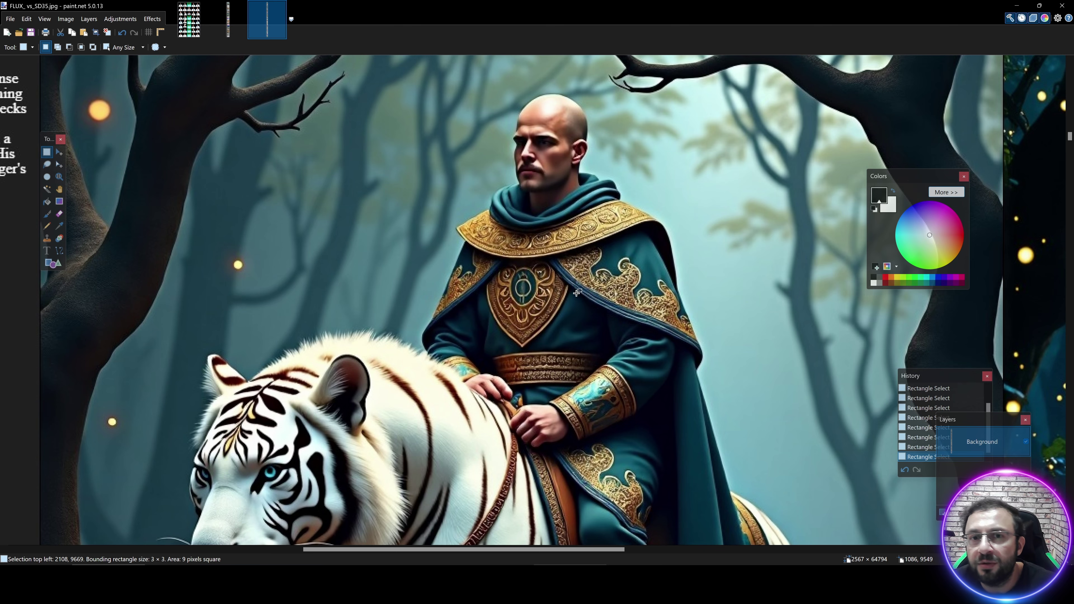
pyautogui.moveTo(577, 292); pyautogui.dragTo(575, 221)
pyautogui.scroll(-1, 571, 222)
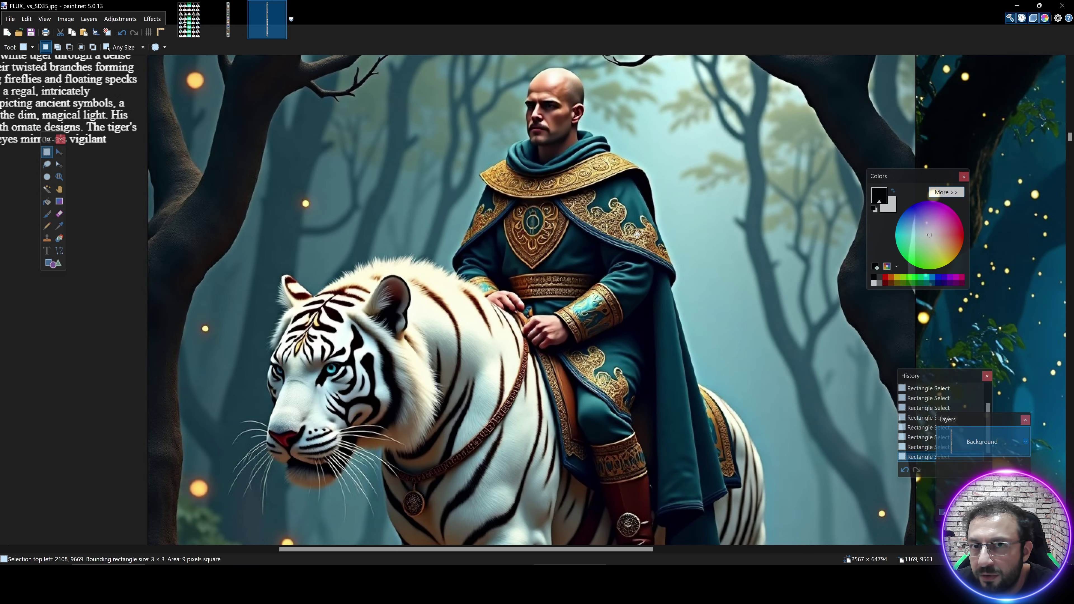
# Read the Maharaja prompt and compare the FLUX and SD 3.5 images of the man riding an elephant
pyautogui.scroll(-10, 637, 234)
pyautogui.scroll(-1, 348, 320)
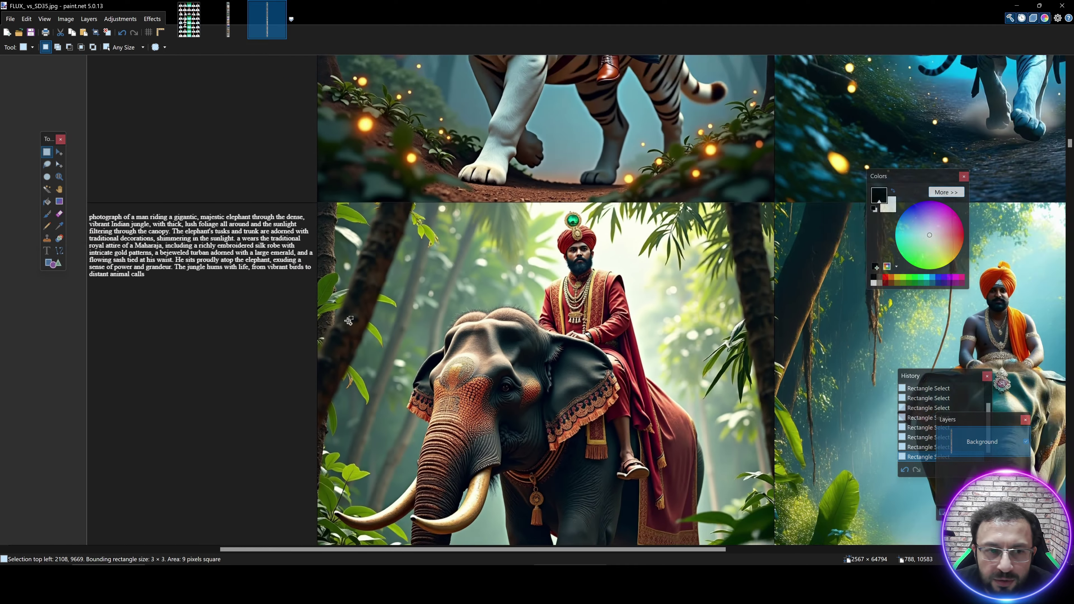
pyautogui.scroll(1, 348, 321)
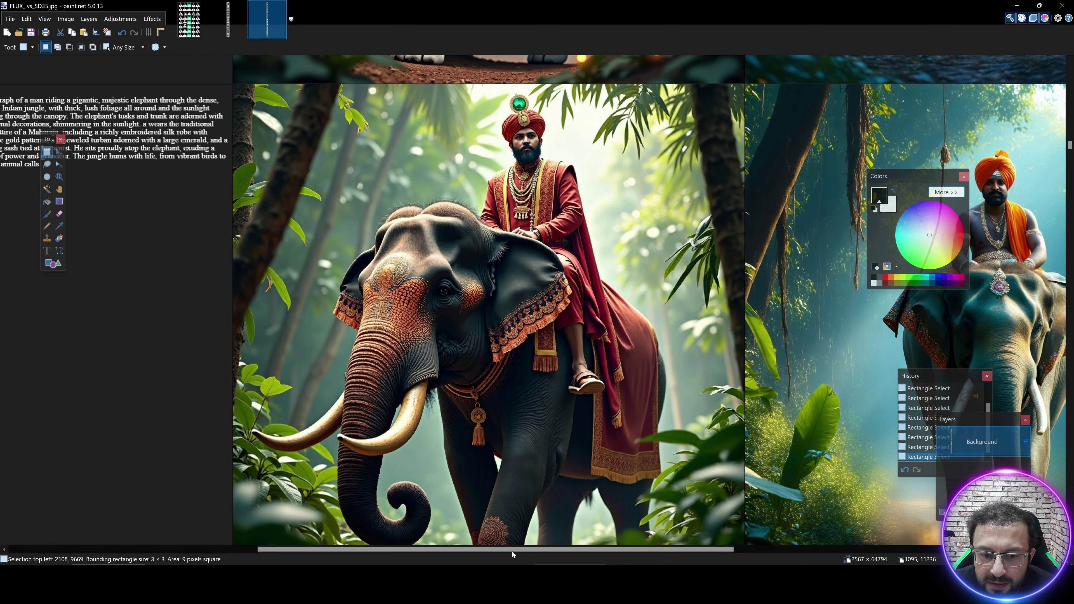
pyautogui.moveTo(512, 551); pyautogui.dragTo(651, 551)
pyautogui.scroll(3, 595, 314)
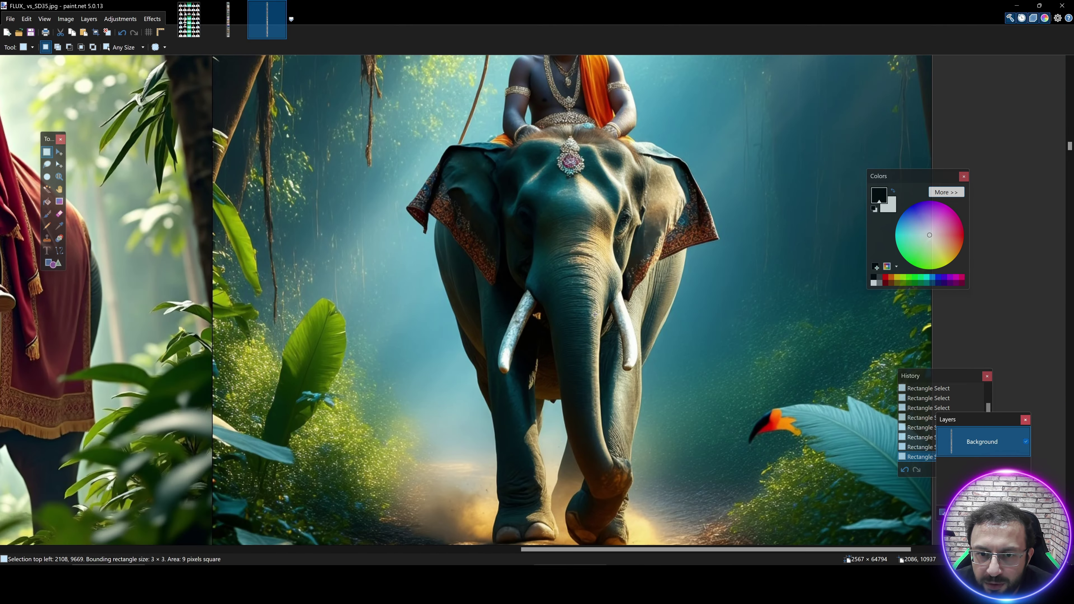
pyautogui.scroll(-4, 595, 314)
pyautogui.scroll(3, 637, 218)
# Compare the suit, flag and lunar surface in the FLUX and SD 3.5 astronaut images
pyautogui.scroll(-1, 637, 218)
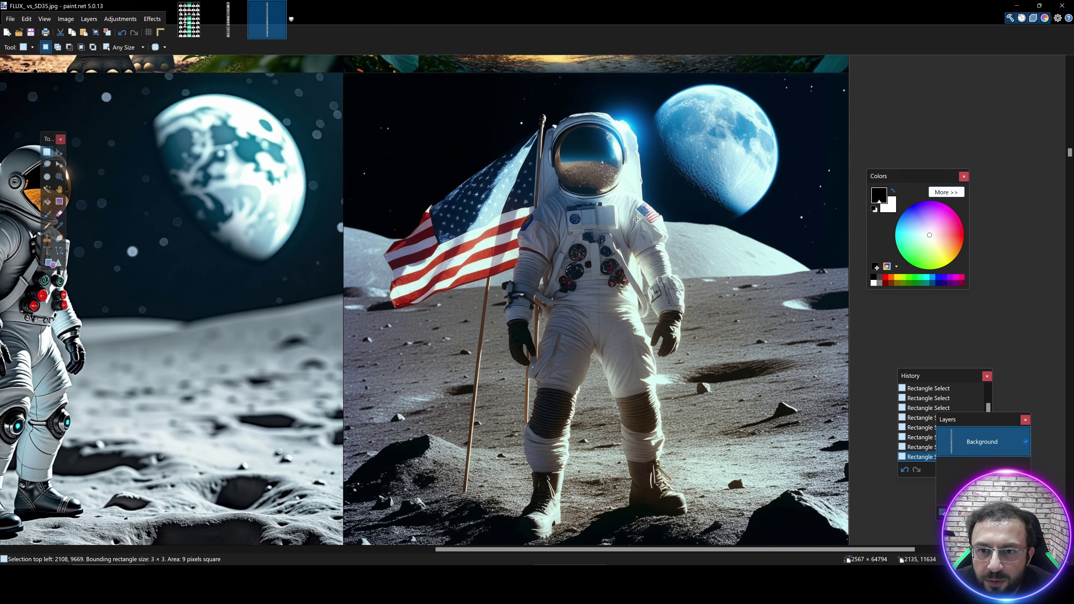
pyautogui.scroll(1, 585, 175)
pyautogui.scroll(-2, 585, 175)
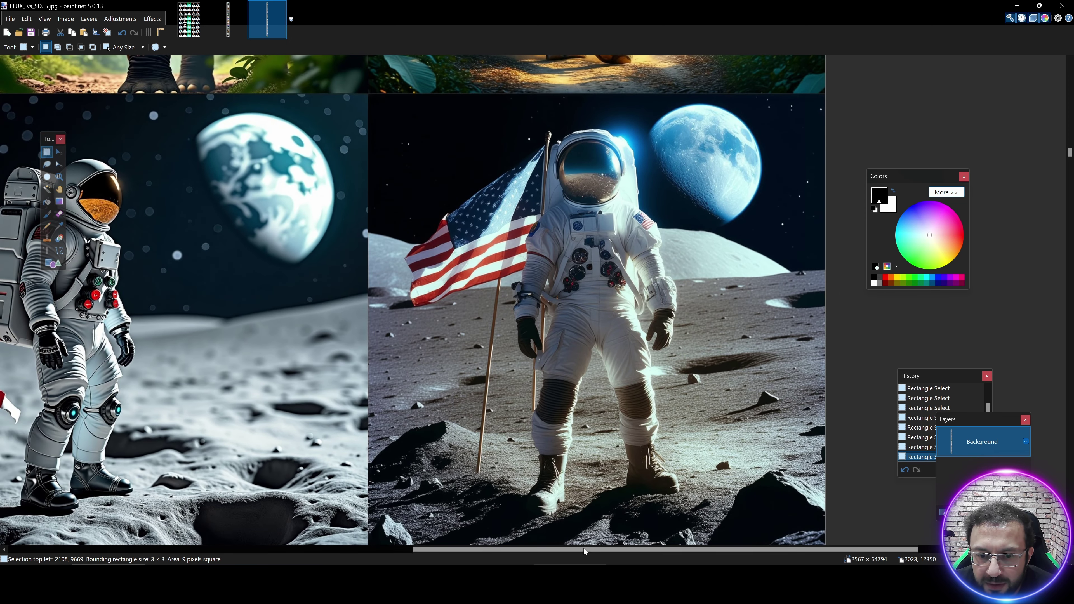
pyautogui.moveTo(569, 550); pyautogui.dragTo(432, 559)
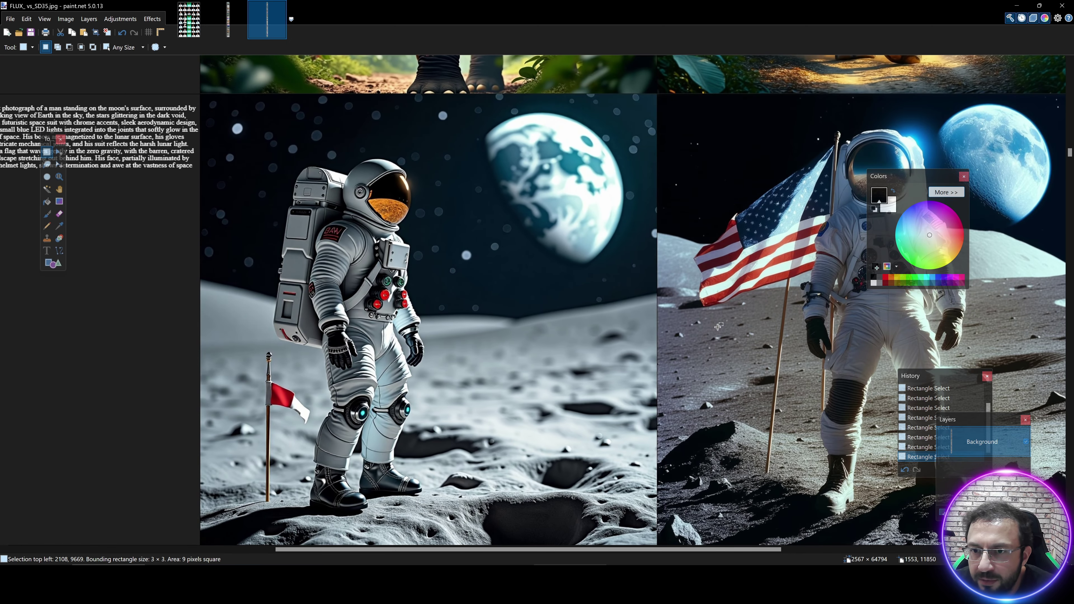
pyautogui.hscroll(3, 799, 542)
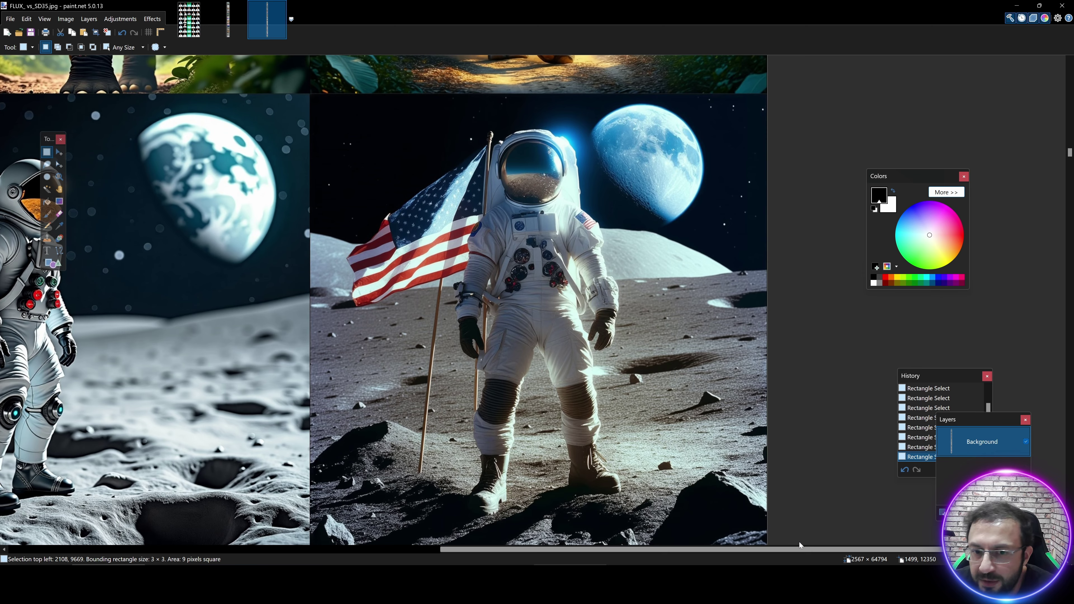
# Compare the FLUX and SD 3.5 images of the cowboy riding a horse across dusty plains
pyautogui.hscroll(-6, 799, 542)
pyautogui.scroll(-4, 460, 250)
pyautogui.hscroll(3, 460, 250)
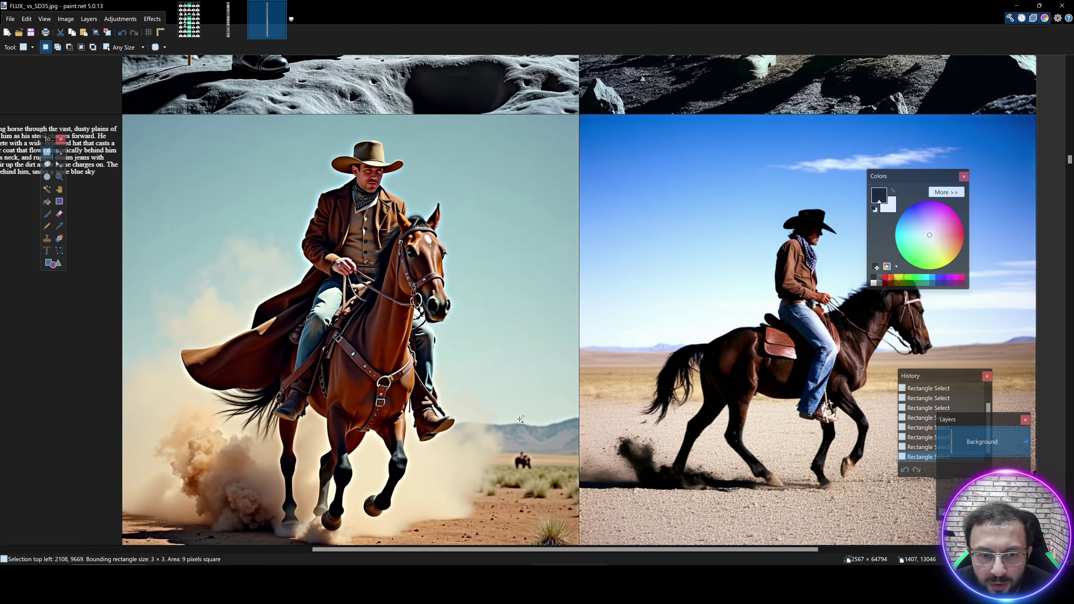
# Check the FLUX and SD 3.5 glowing body armor images against their sci-fi prompt and continue to the ornate armor row
pyautogui.scroll(-5, 735, 219)
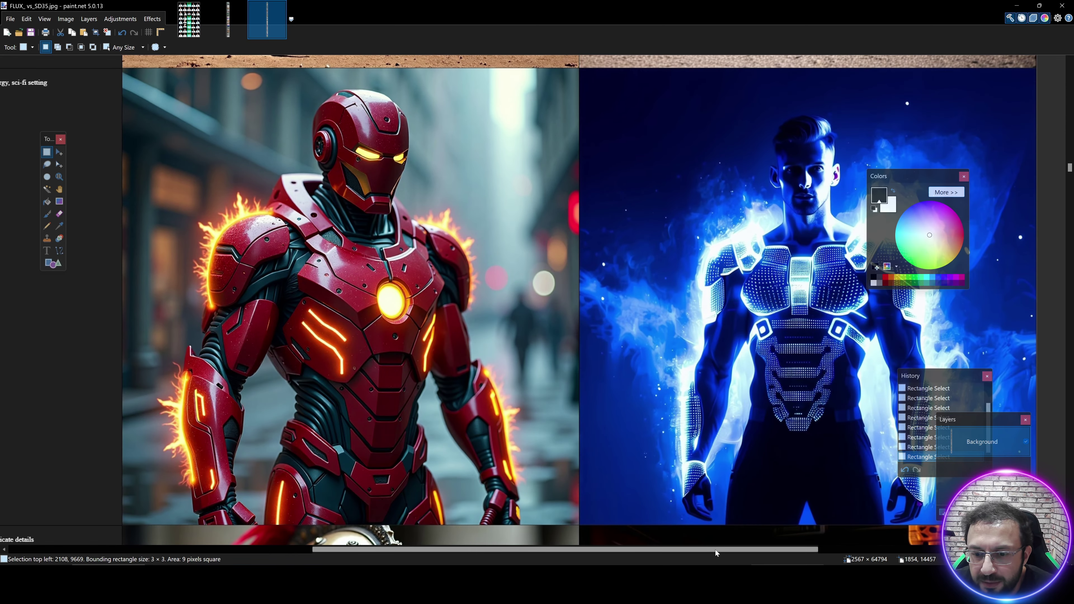
pyautogui.moveTo(715, 549); pyautogui.dragTo(527, 551)
pyautogui.scroll(1, 328, 141)
pyautogui.scroll(1, 328, 142)
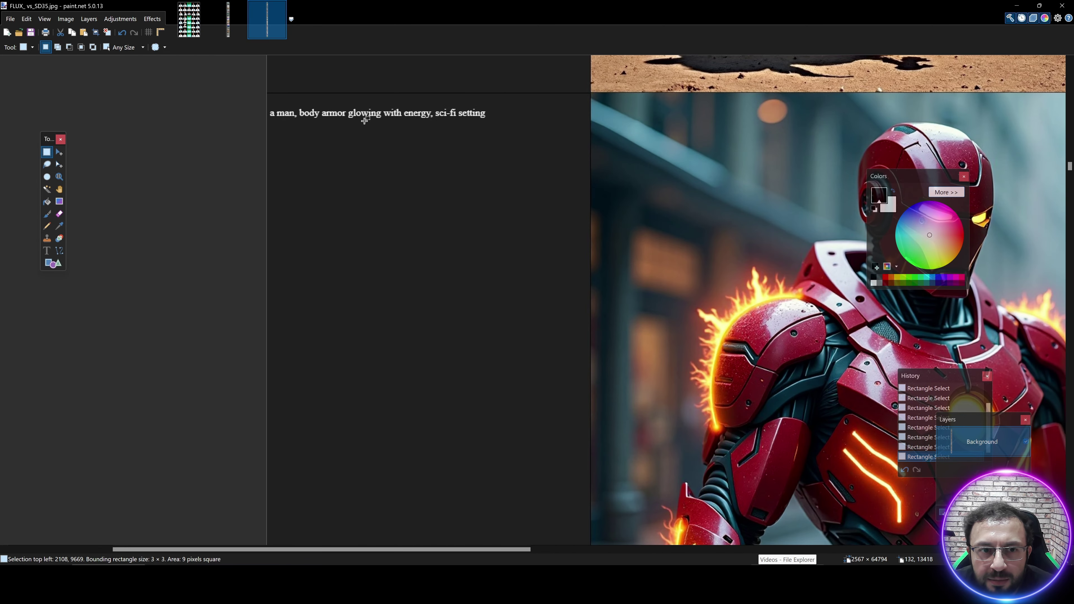
pyautogui.scroll(-2, 482, 259)
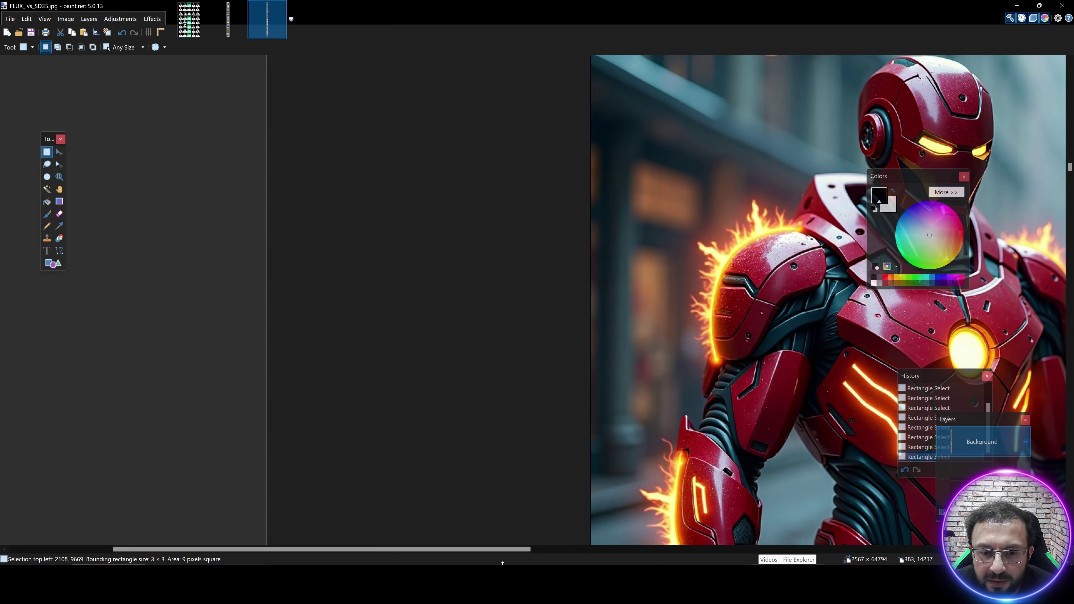
pyautogui.moveTo(508, 559); pyautogui.dragTo(793, 564)
pyautogui.scroll(-5, 718, 549)
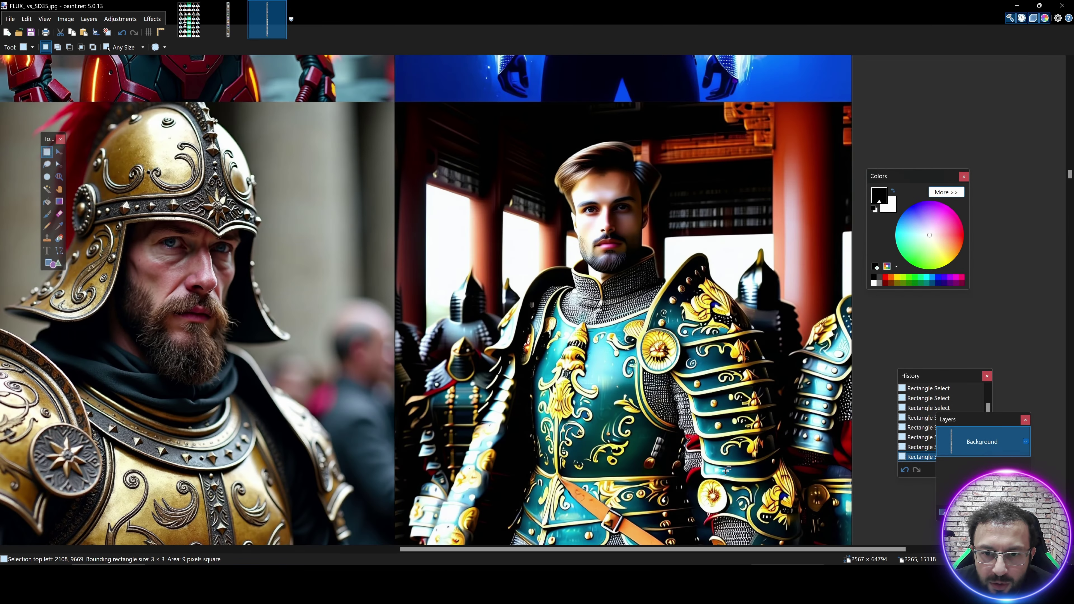
# Read the ornate ceremonial armor prompt, compare its FLUX and SD 3.5 images, and continue to the wrinkled old man portraits
pyautogui.moveTo(718, 549); pyautogui.dragTo(546, 553)
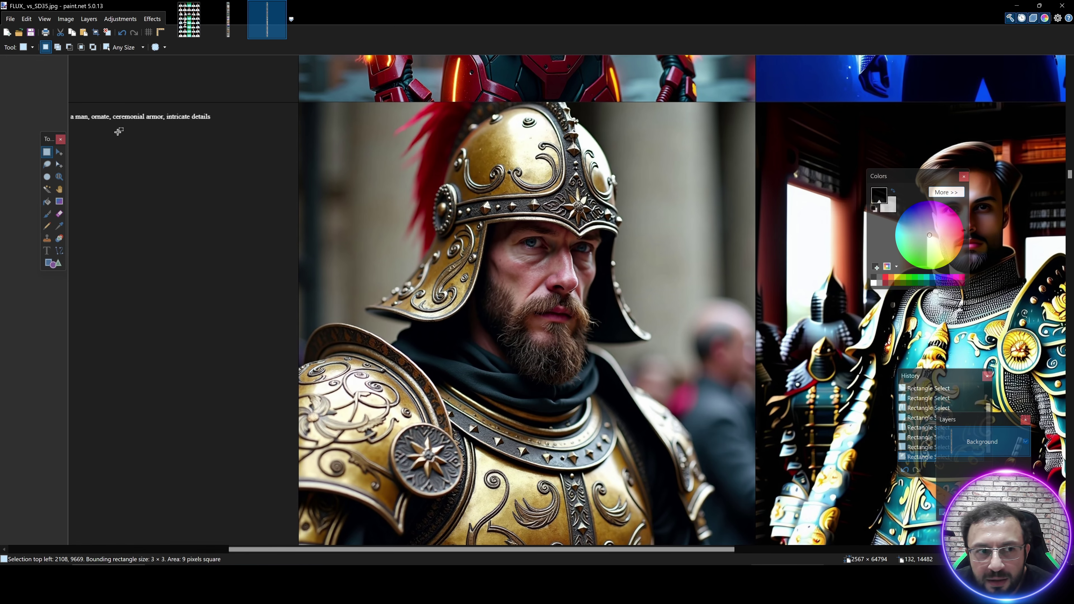
pyautogui.hscroll(5, 607, 415)
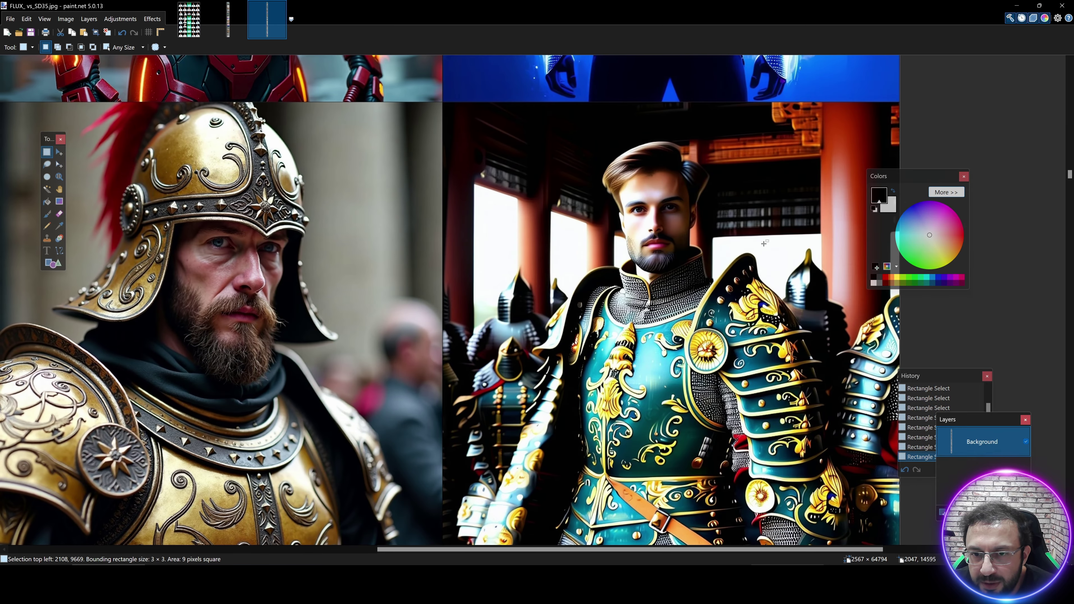
pyautogui.scroll(-3, 710, 408)
pyautogui.scroll(-4, 710, 408)
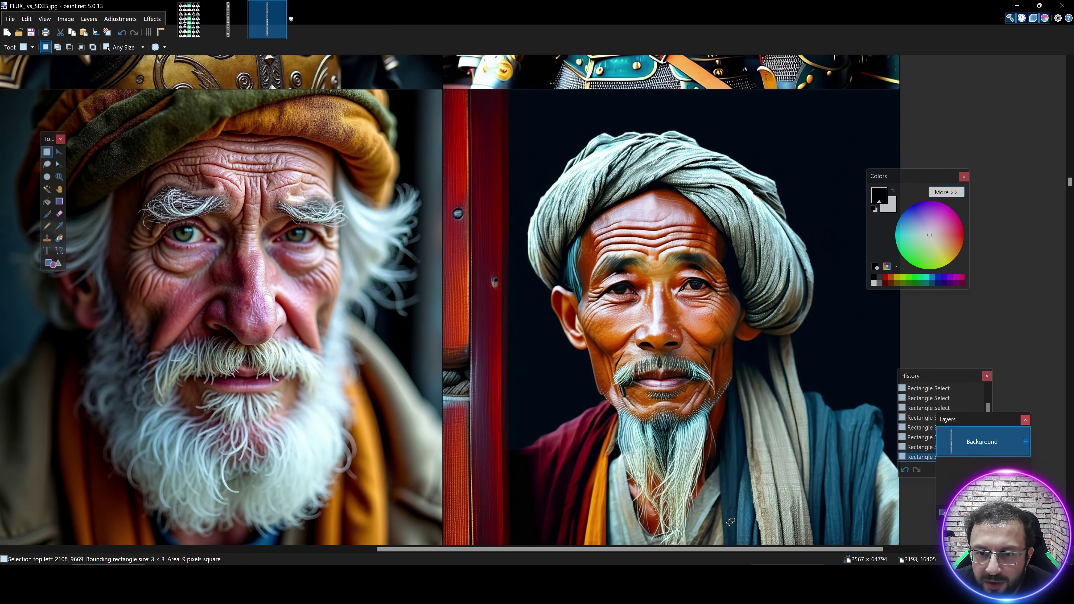
# Read the theatre production poster prompt and compare the FLUX and SD 3.5 poster designs of the man in profile
pyautogui.moveTo(703, 551); pyautogui.dragTo(611, 554)
pyautogui.scroll(-7, 794, 383)
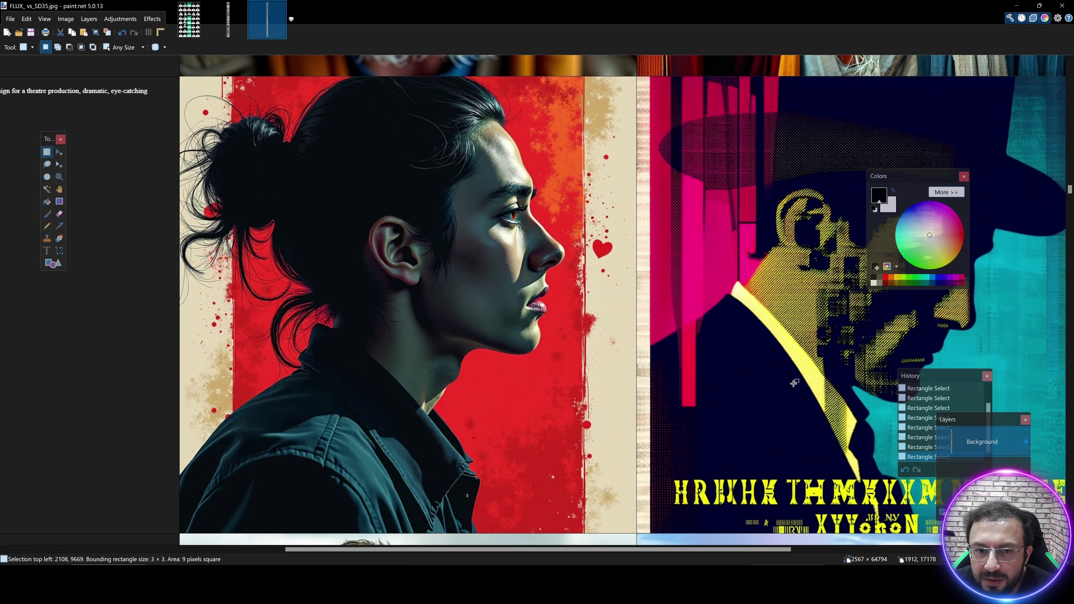
pyautogui.hscroll(-4, 733, 328)
pyautogui.scroll(2, 113, 172)
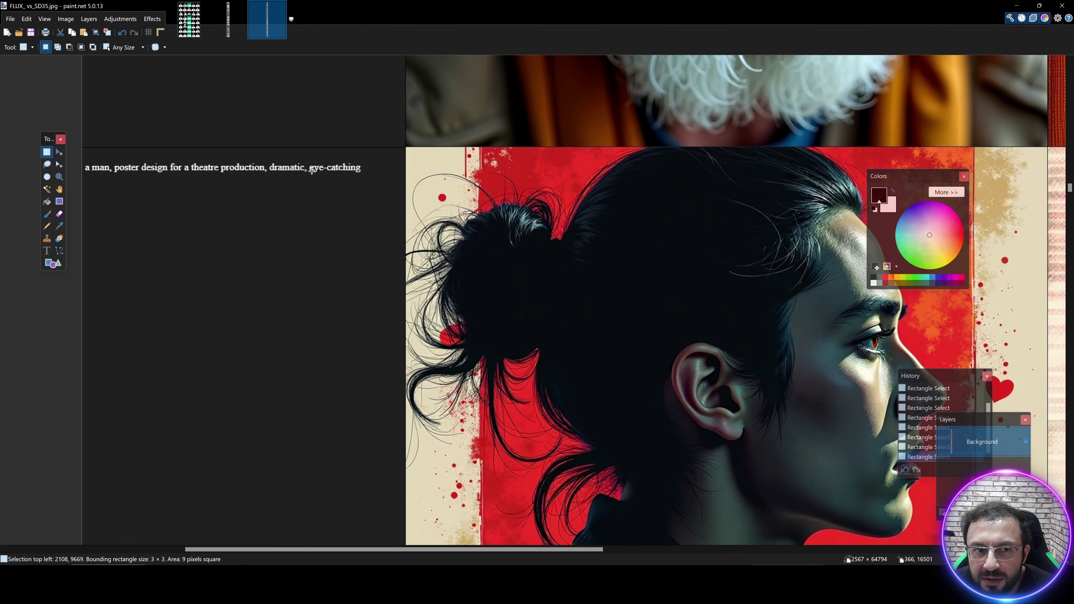
pyautogui.scroll(-2, 383, 263)
pyautogui.hscroll(5, 332, 313)
pyautogui.scroll(-3, 332, 313)
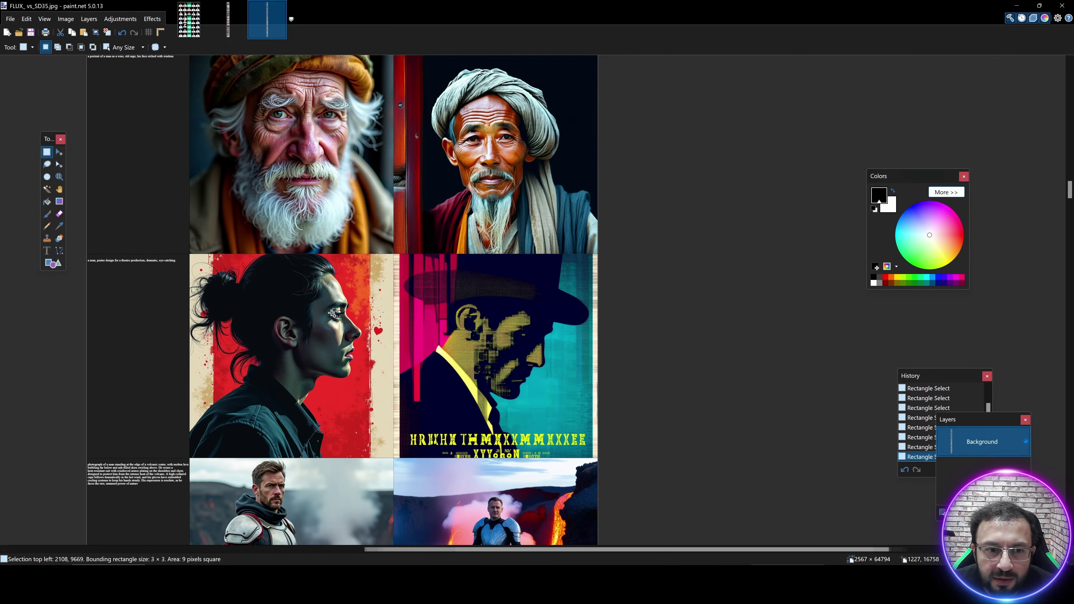
# Compare the FLUX and SD 3.5 images of the armored man at the volcanic crater, inspecting the SD 3.5 suit and ground up close
pyautogui.scroll(-5, 332, 313)
pyautogui.scroll(2, 508, 275)
pyautogui.scroll(1, 742, 214)
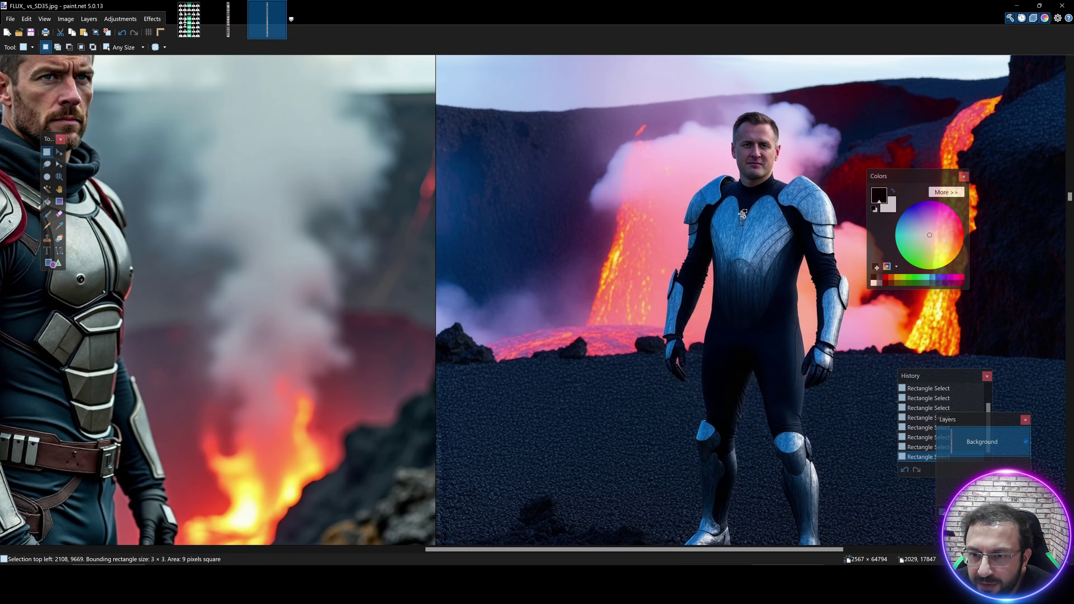
pyautogui.scroll(1, 782, 180)
pyautogui.scroll(-1, 792, 232)
pyautogui.scroll(2, 808, 241)
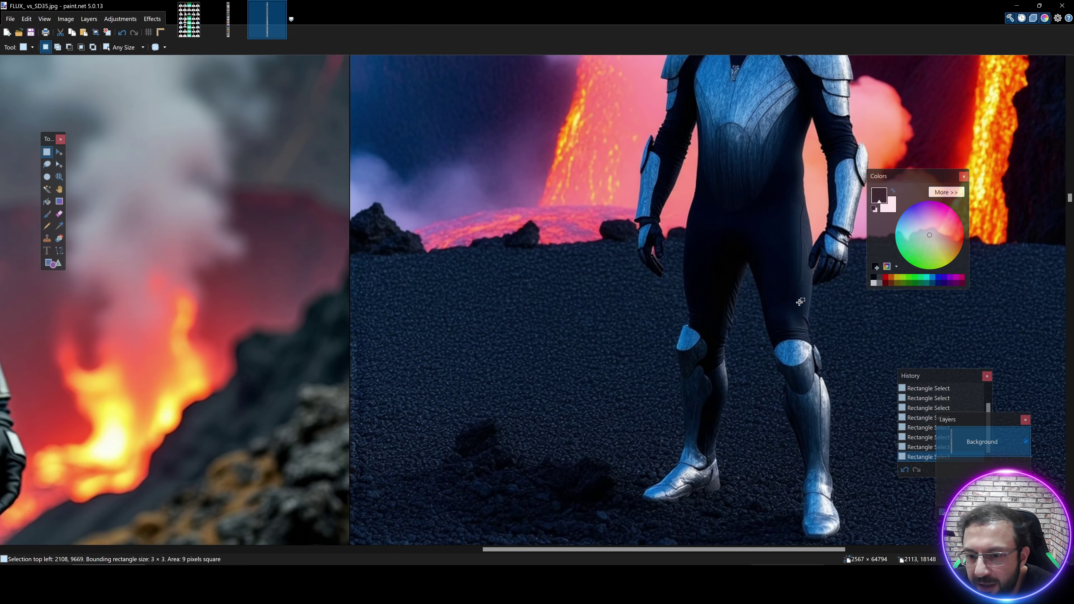
# Compare the side-by-side images for the armoured man at the volcano and the man walking on the sunset beach
pyautogui.scroll(-3, 800, 301)
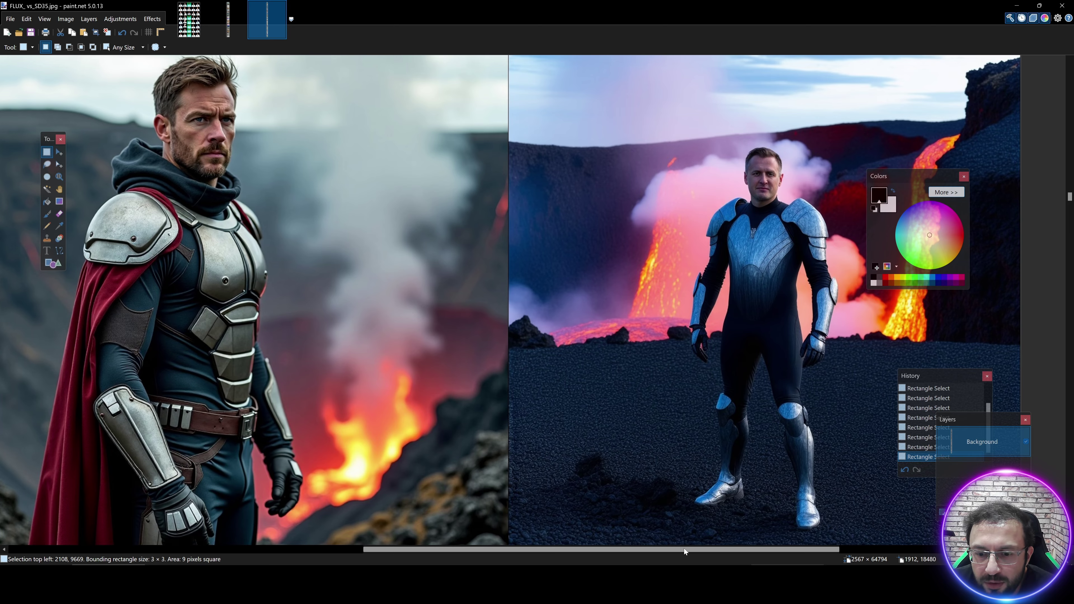
pyautogui.scroll(-2, 684, 508)
pyautogui.scroll(2, 616, 384)
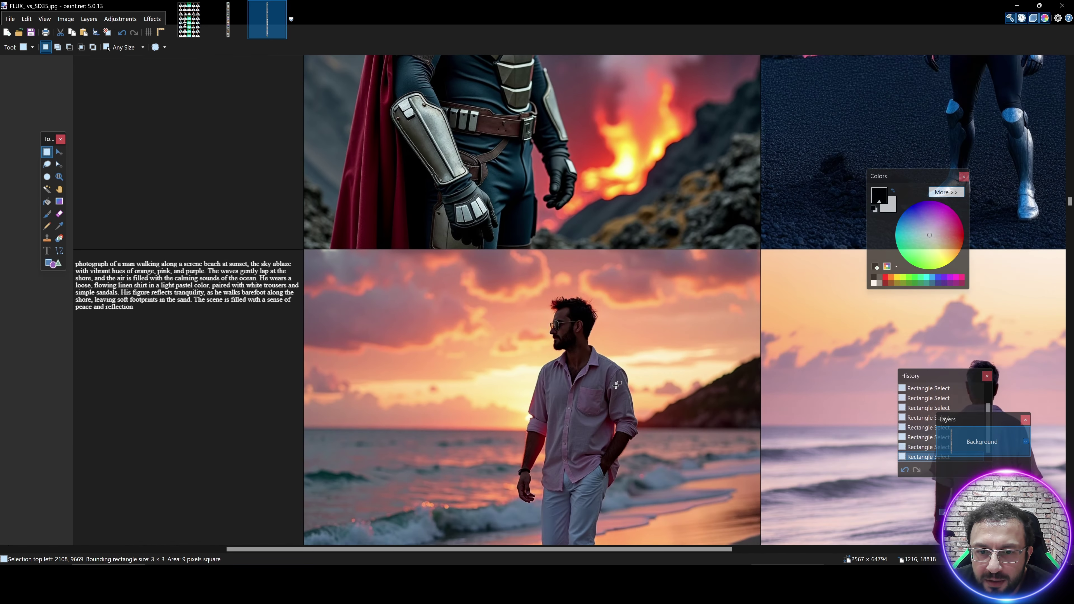
pyautogui.scroll(1, 616, 384)
pyautogui.moveTo(626, 550); pyautogui.dragTo(789, 549)
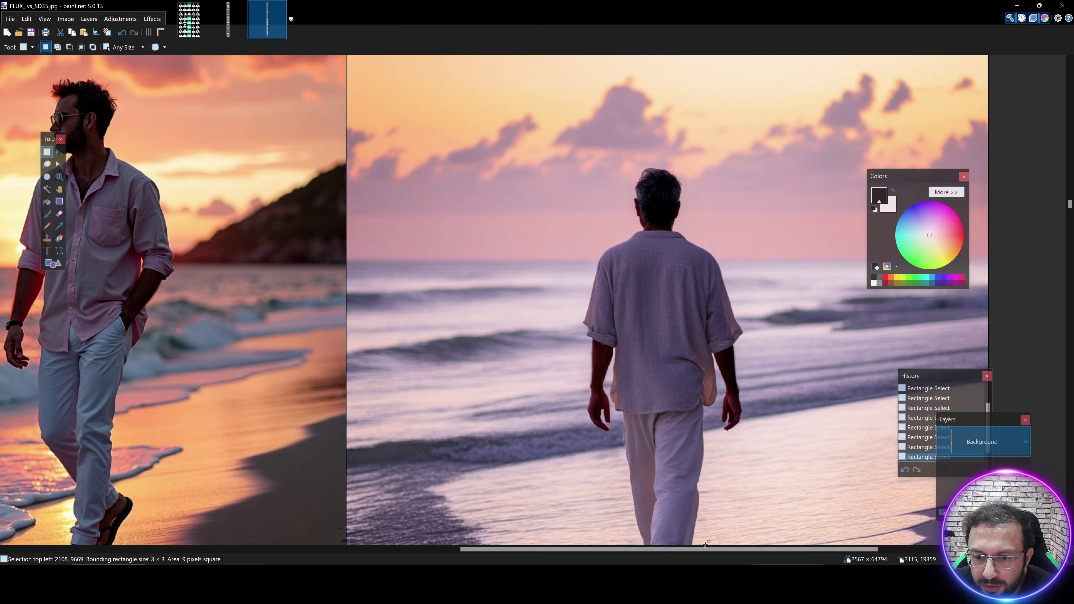
pyautogui.moveTo(705, 549); pyautogui.dragTo(527, 549)
# Read the futuristic neon city prompt and compare the two images generated for it
pyautogui.scroll(-10, 601, 410)
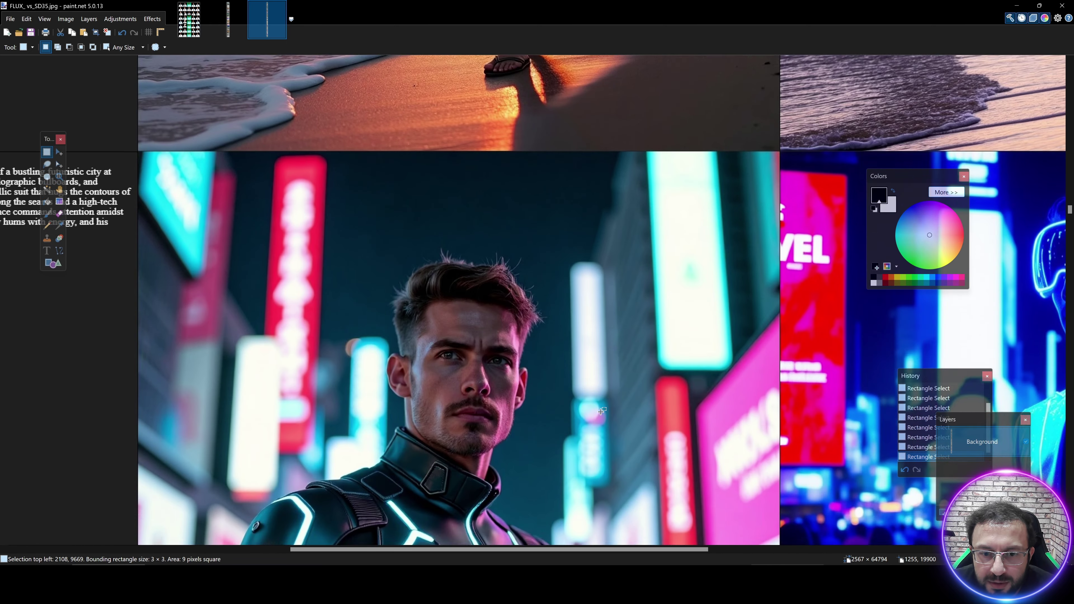
pyautogui.scroll(-2, 602, 410)
pyautogui.scroll(3, 448, 169)
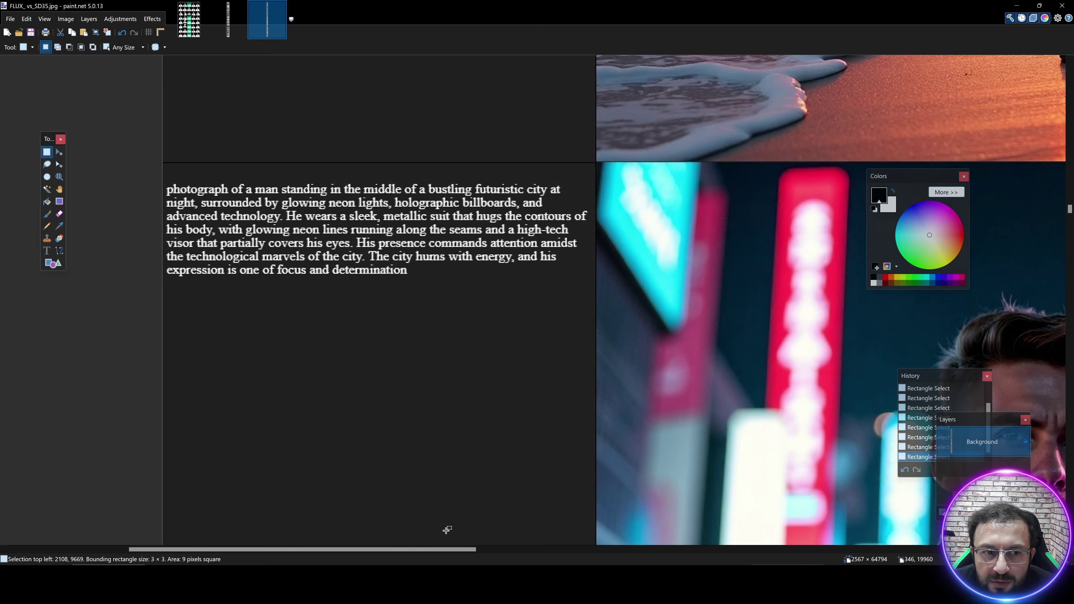
pyautogui.moveTo(432, 549); pyautogui.dragTo(735, 552)
pyautogui.scroll(-3, 682, 406)
pyautogui.scroll(2, 682, 406)
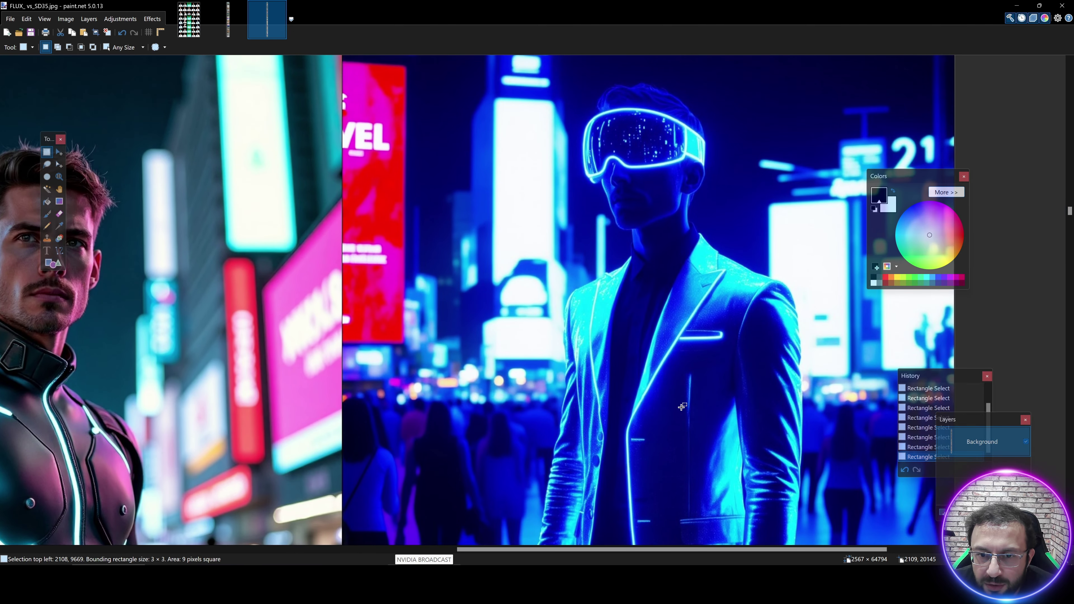
pyautogui.scroll(-1, 681, 403)
# Examine the image pair for the prompt of a man riding a black panther through a jungle
pyautogui.scroll(-10, 659, 466)
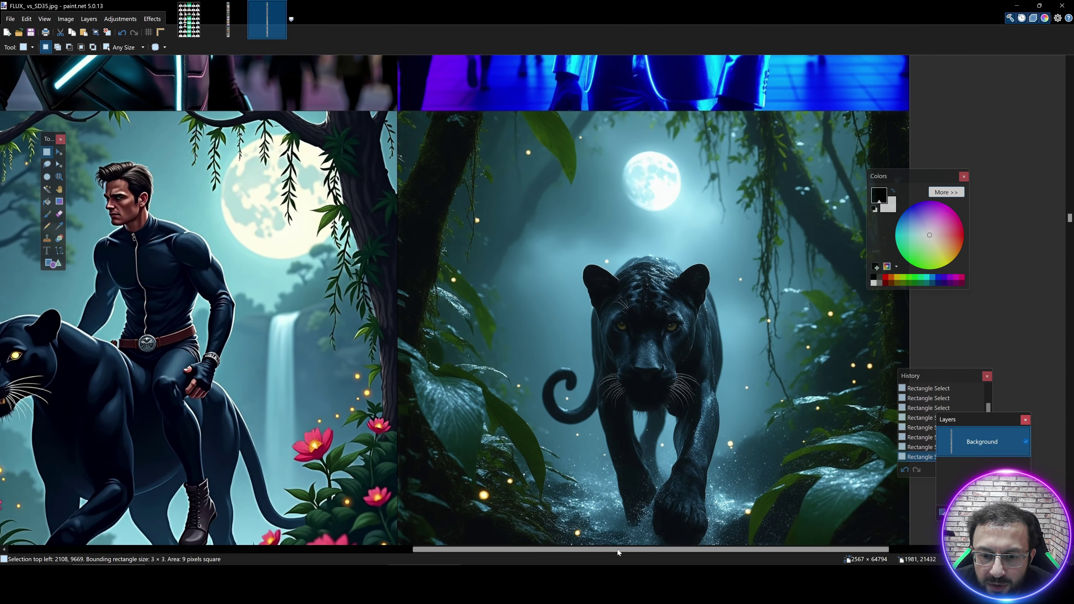
pyautogui.moveTo(617, 549); pyautogui.dragTo(443, 549)
pyautogui.scroll(1, 515, 323)
pyautogui.scroll(-1, 515, 322)
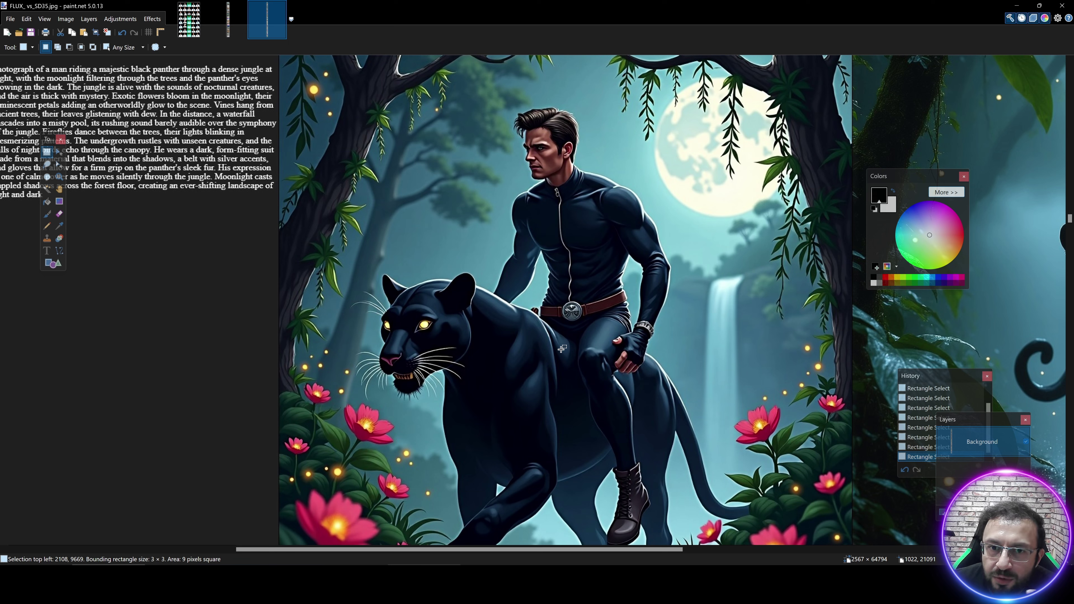
# Switch to the selected_images_tier2 folder in File Explorer, open the 0157 image of the man riding a white tiger and inspect it closely
pyautogui.hotkey('alt', 'Tab')
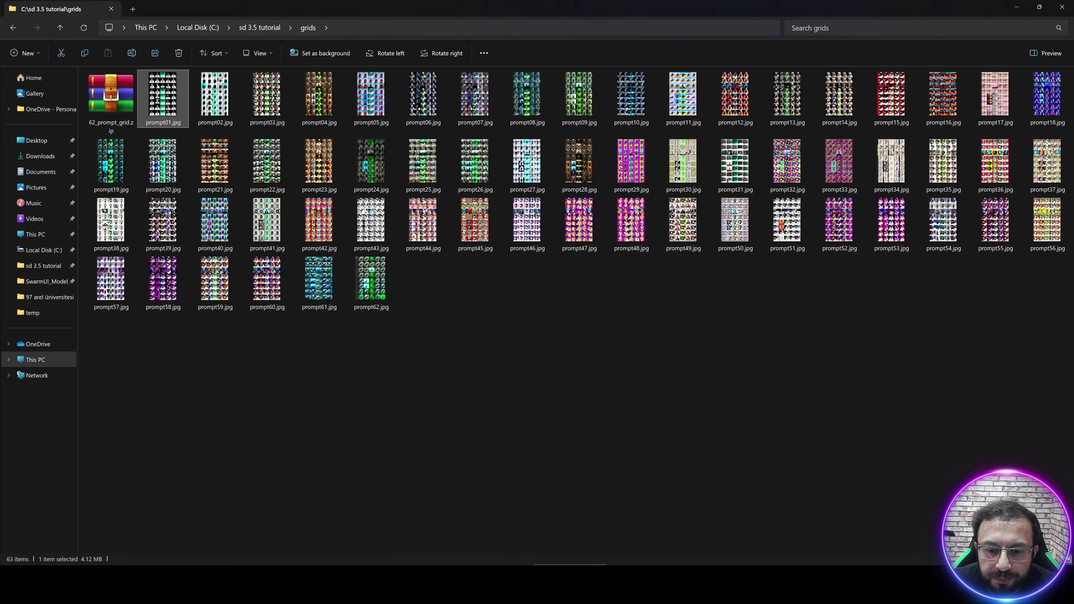
pyautogui.hotkey('alt', 'Tab')
pyautogui.scroll(-3, 701, 421)
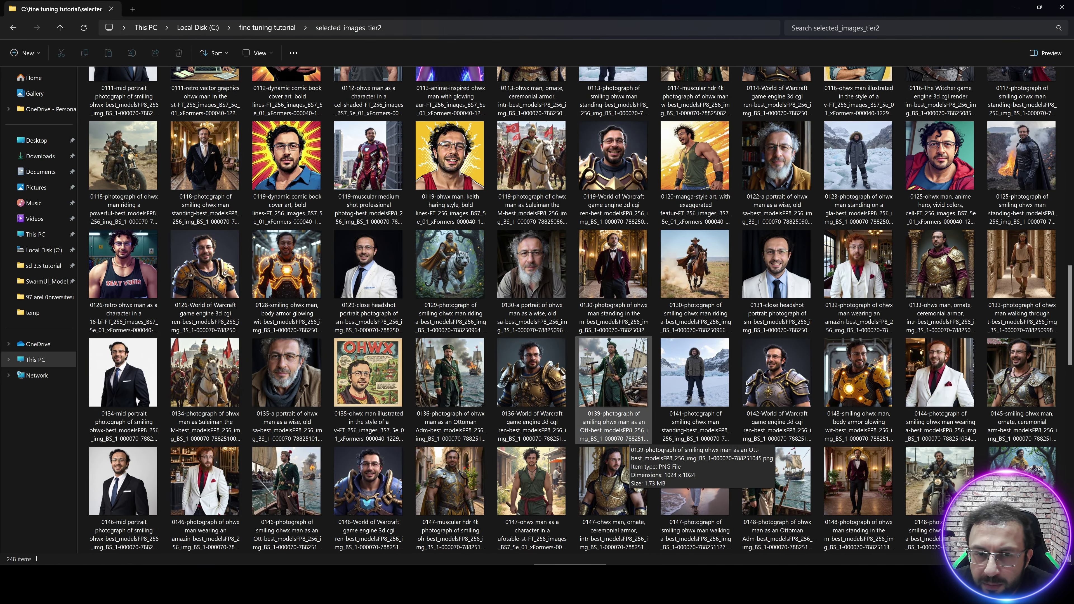
pyautogui.scroll(-5, 560, 371)
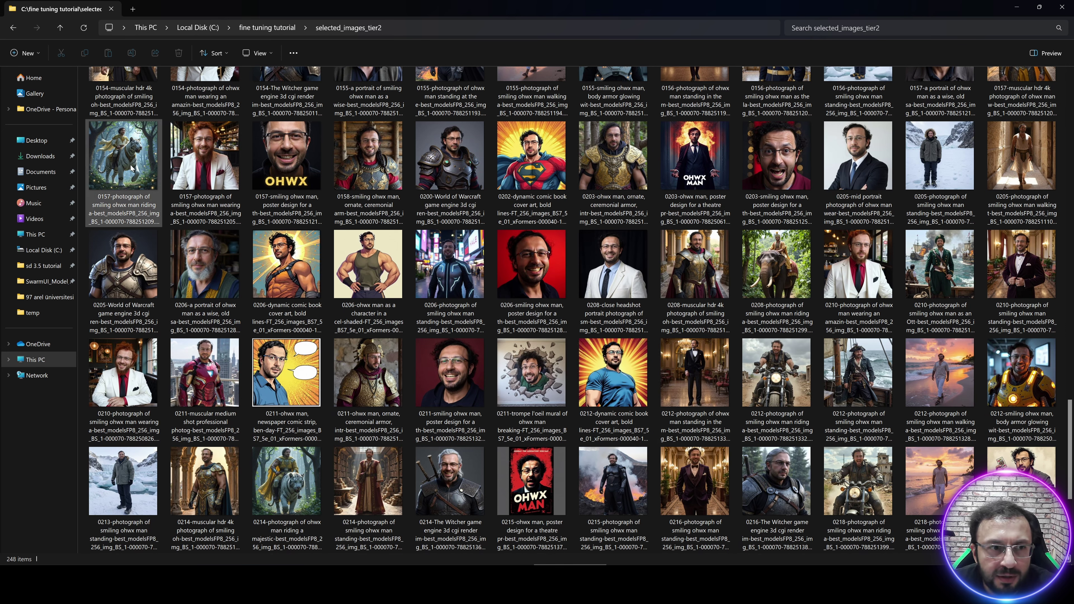
pyautogui.doubleClick(122, 157)
pyautogui.scroll(5, 527, 199)
pyautogui.scroll(-3, 528, 199)
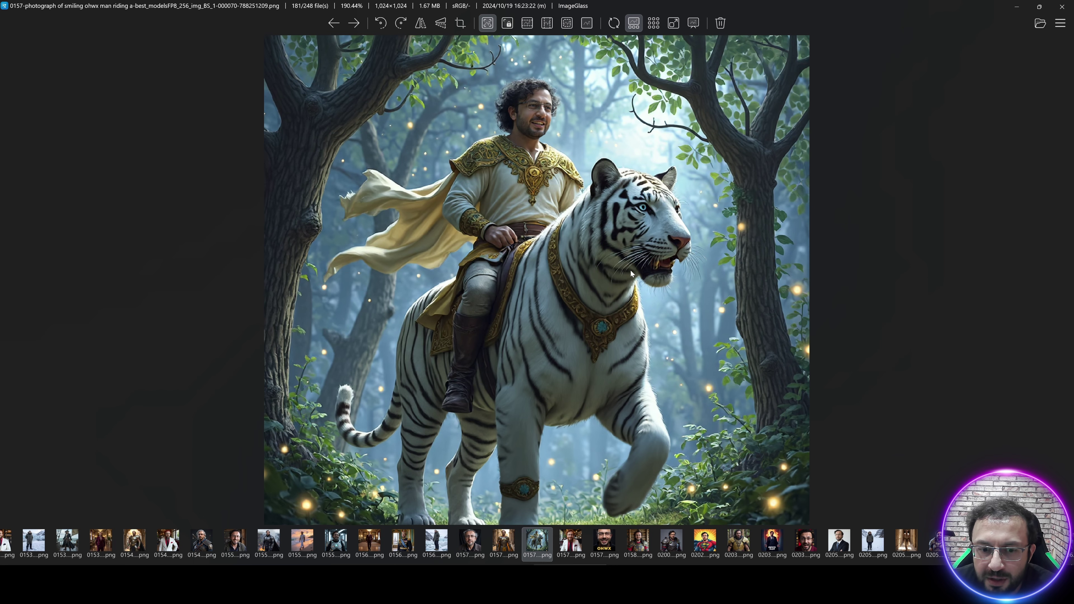
pyautogui.scroll(2, 640, 111)
pyautogui.scroll(-3, 643, 169)
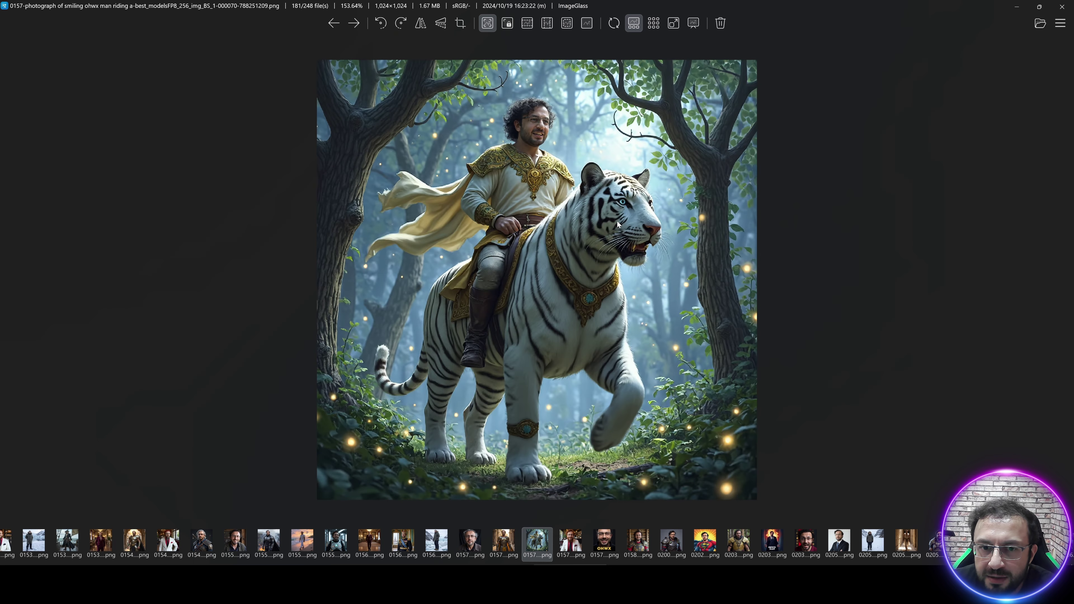
pyautogui.scroll(1, 645, 235)
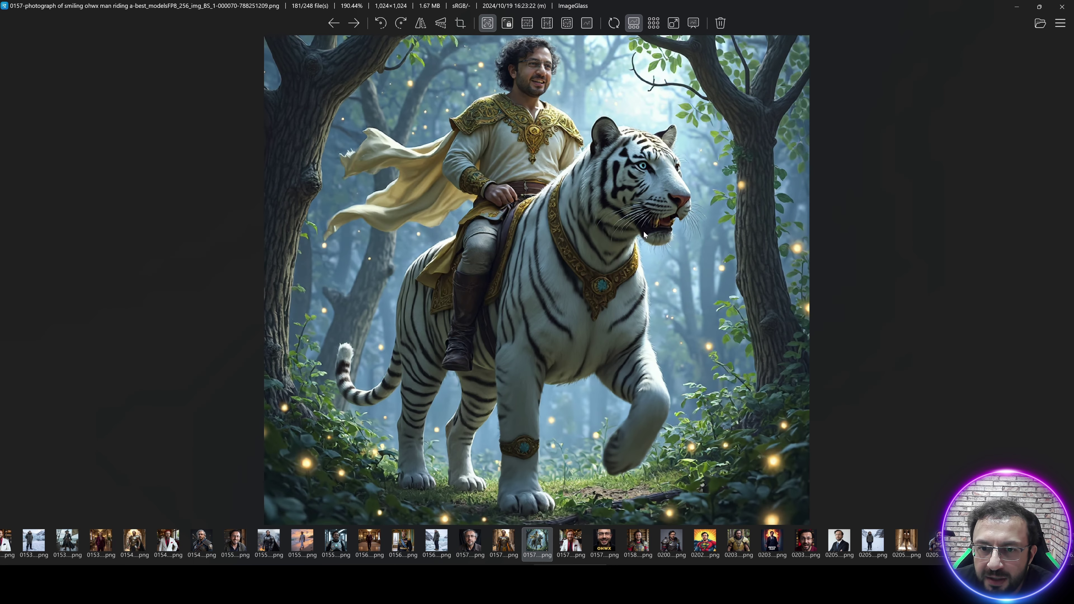
# Open the 0250 image of the man riding a black panther and compare it with the panther rider in the paint.net grid
pyautogui.click(1016, 6)
pyautogui.doubleClick(586, 240)
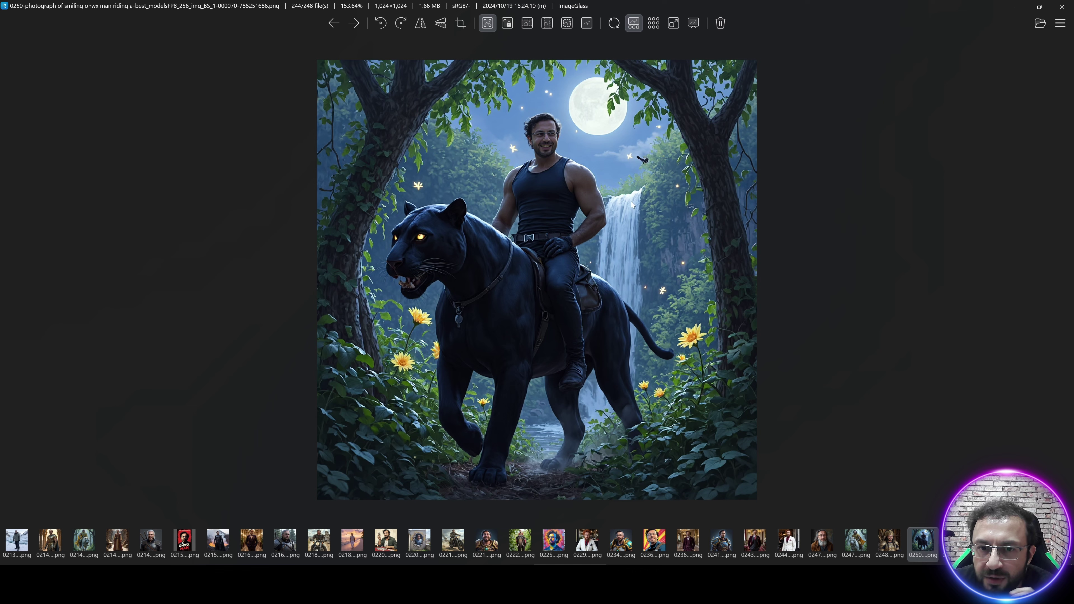
pyautogui.hotkey('alt', 'Tab')
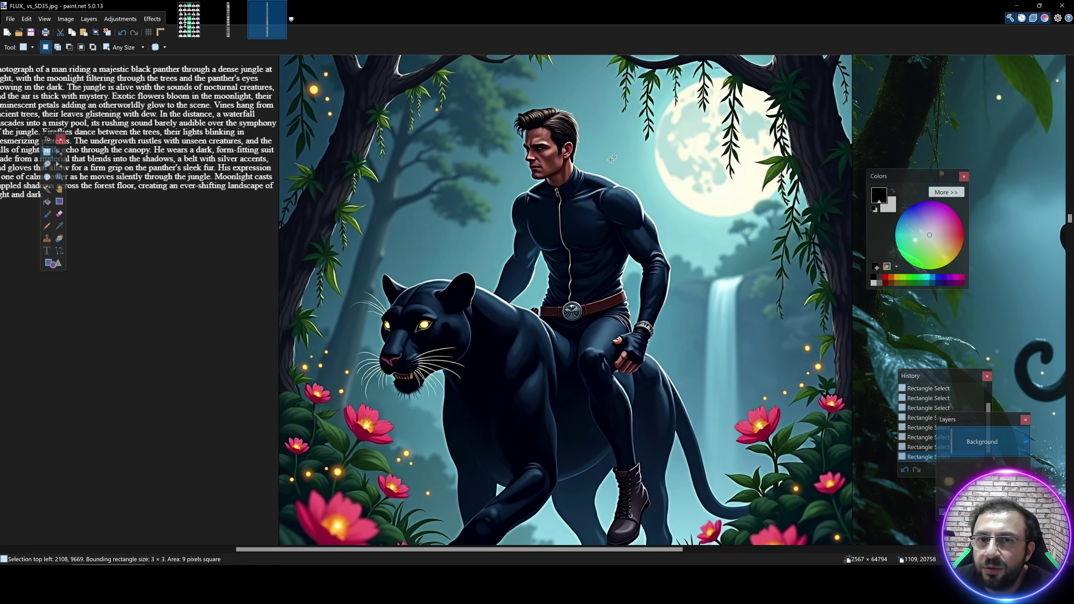
pyautogui.scroll(-1, 600, 183)
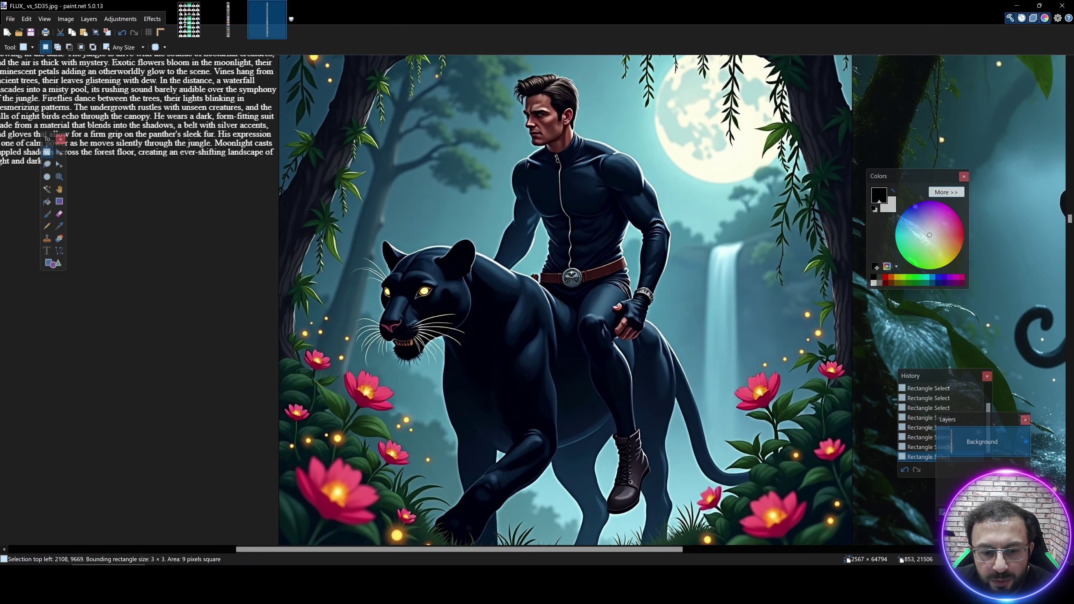
pyautogui.hotkey('alt', 'Tab')
pyautogui.scroll(1, 548, 189)
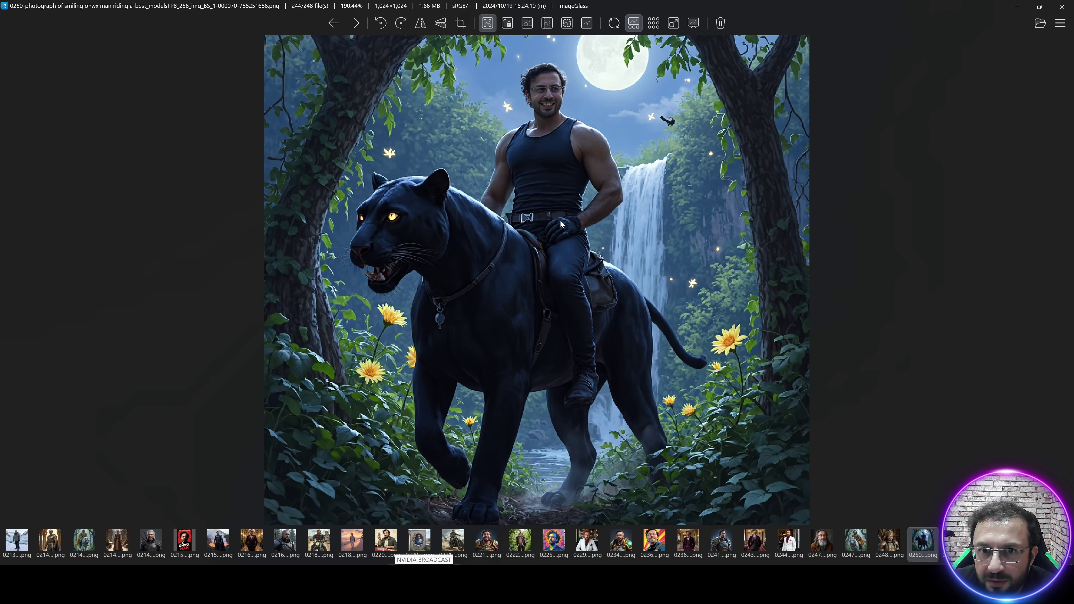
pyautogui.hotkey('alt', 'Tab')
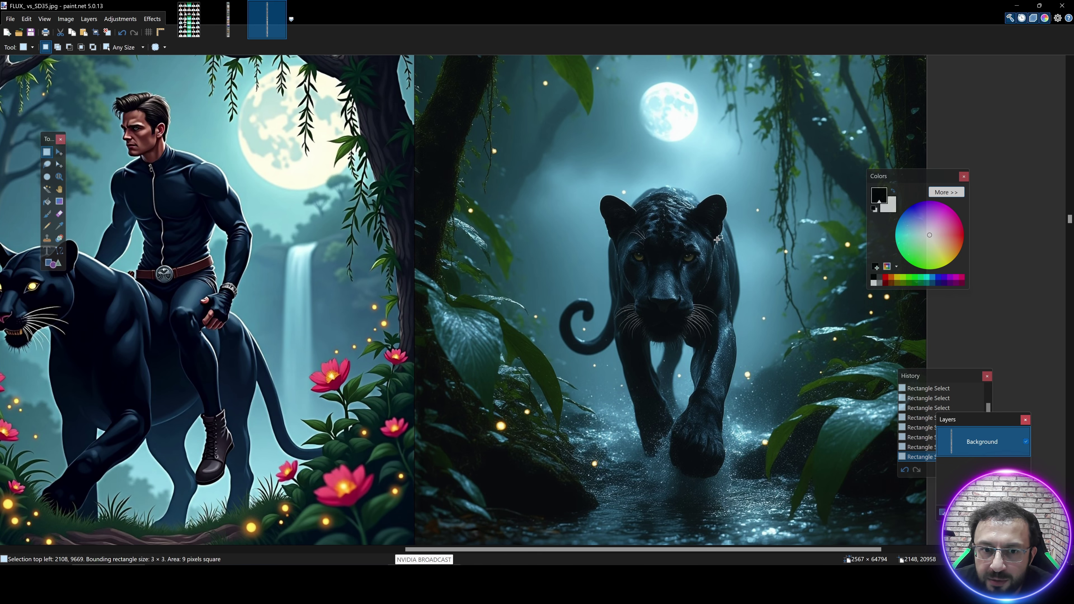
# Check the black panther prompt text against both of its generated images in the grid
pyautogui.scroll(-1, 717, 239)
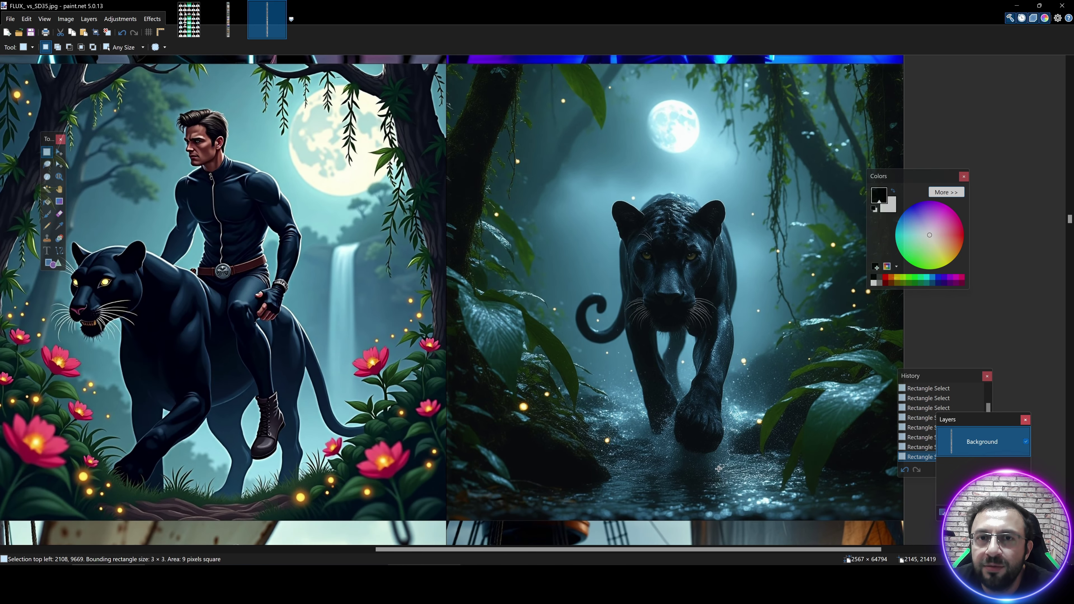
pyautogui.hscroll(-5, 709, 536)
pyautogui.scroll(2, 314, 80)
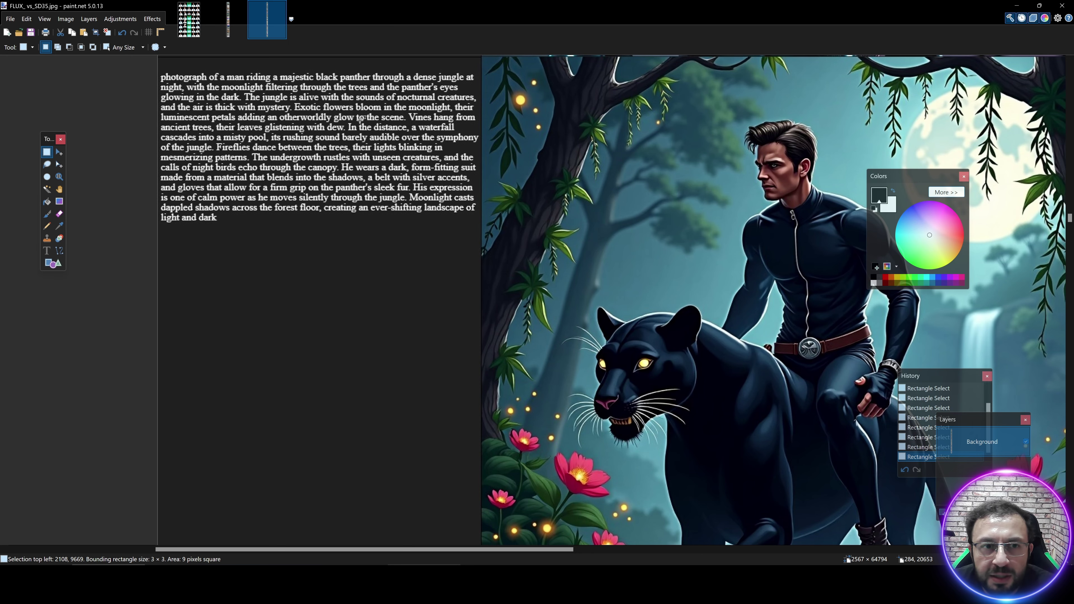
pyautogui.scroll(-2, 617, 364)
pyautogui.hscroll(10, 590, 514)
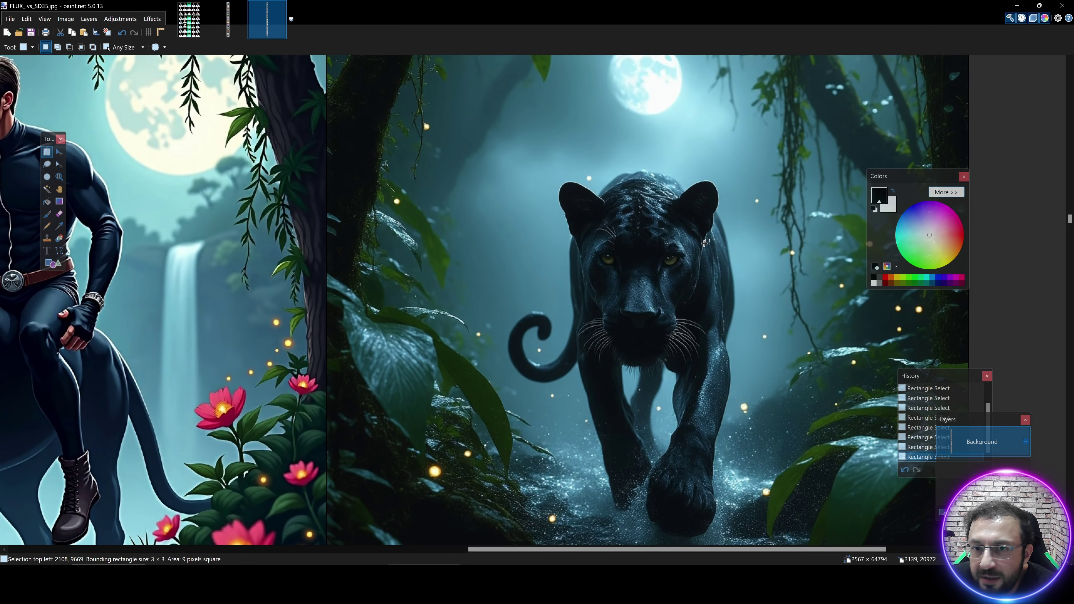
# Compare the two pirate images on the stormy sea row of the grid
pyautogui.scroll(-15, 742, 242)
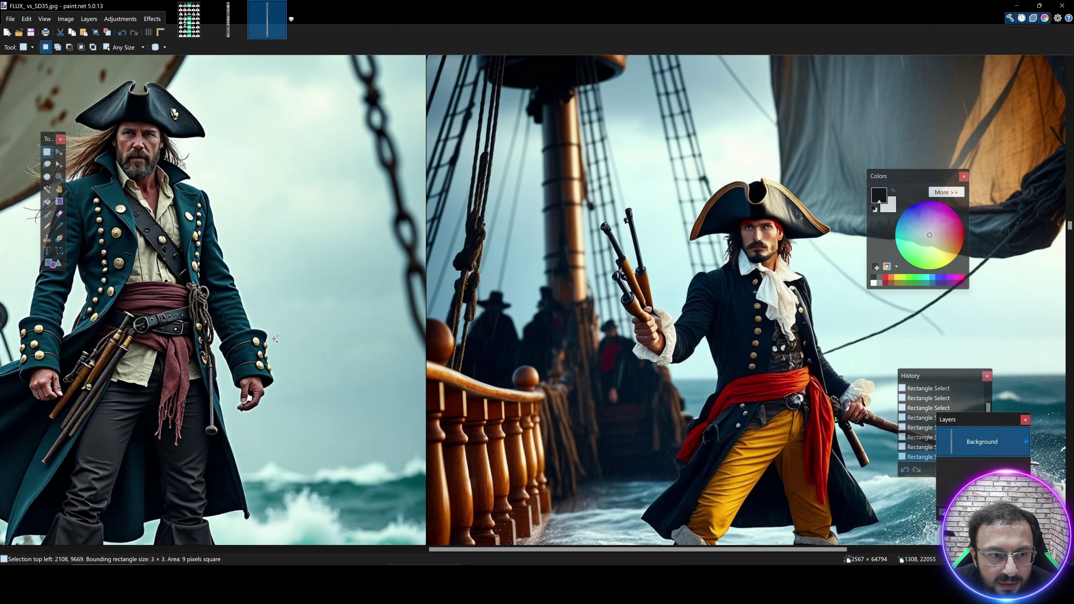
pyautogui.hscroll(-2, 408, 550)
pyautogui.hscroll(-3, 408, 557)
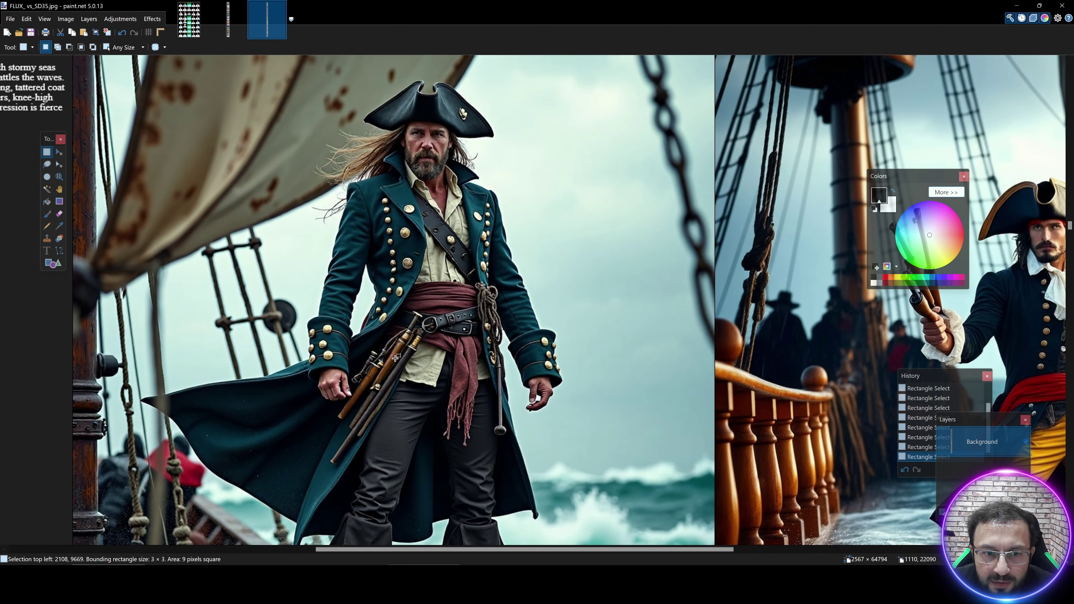
pyautogui.moveTo(382, 548); pyautogui.dragTo(346, 548)
# Compare the two images of the man in a velvet suit in the grand ballroom
pyautogui.scroll(-12, 484, 547)
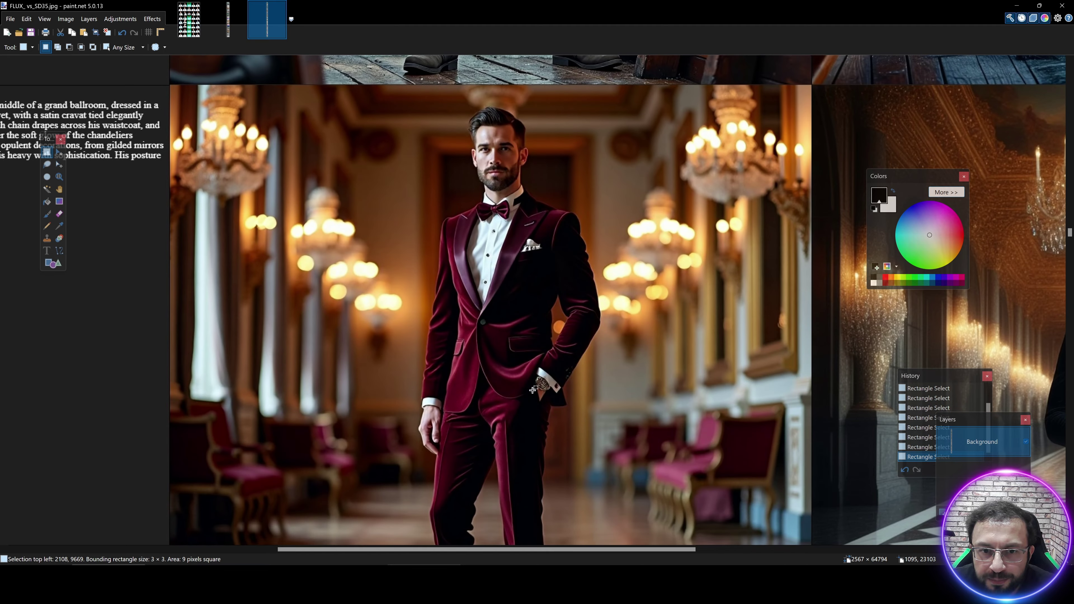
pyautogui.moveTo(484, 547); pyautogui.dragTo(676, 552)
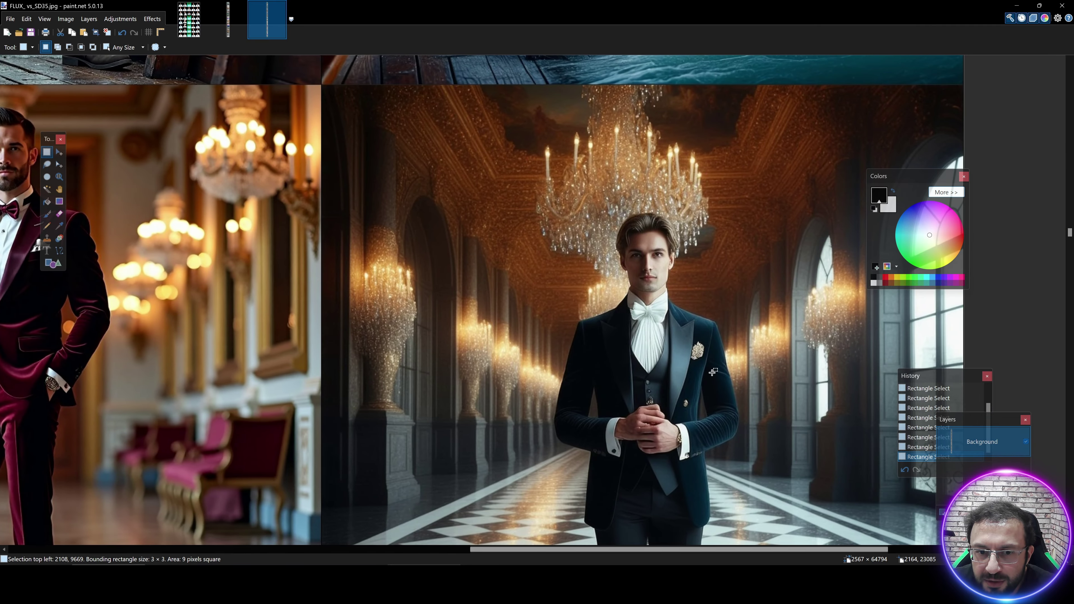
pyautogui.scroll(-5, 681, 157)
pyautogui.scroll(5, 745, 351)
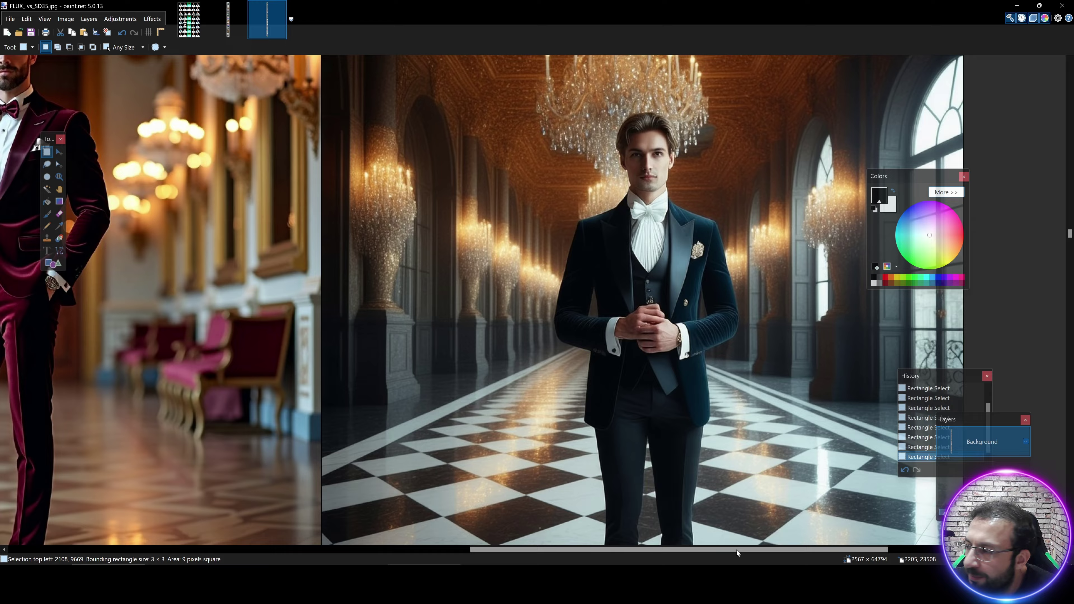
# Move past the motorcycle row and compare the two images for the ancient Egyptian pyramid prompt
pyautogui.scroll(-10, 496, 539)
pyautogui.moveTo(737, 550); pyautogui.dragTo(827, 564)
pyautogui.scroll(-8, 605, 534)
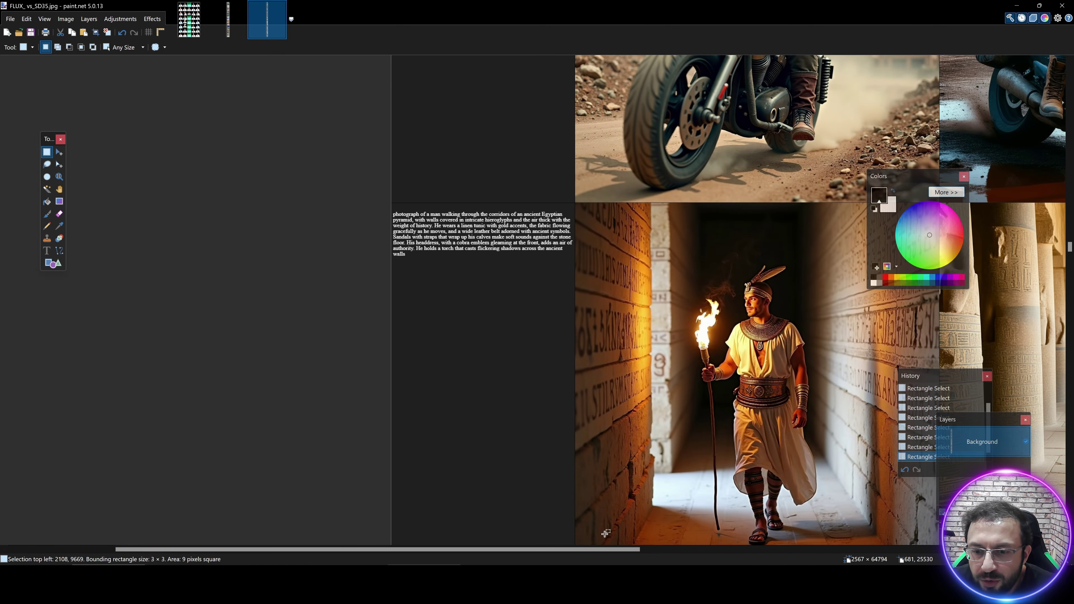
pyautogui.moveTo(590, 549); pyautogui.dragTo(782, 556)
pyautogui.scroll(-8, 620, 448)
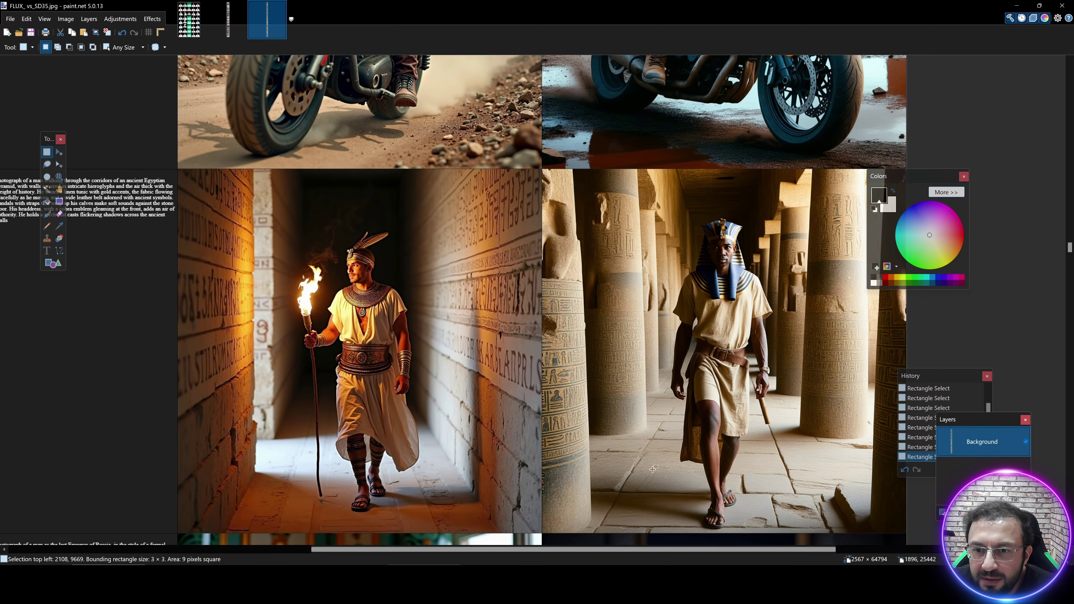
# Review the remaining pairs from the historical portraits through the glacier, library, cartoon armour and newspaper comic rows to the chalkboard drawing
pyautogui.scroll(-1, 620, 447)
pyautogui.scroll(-10, 365, 317)
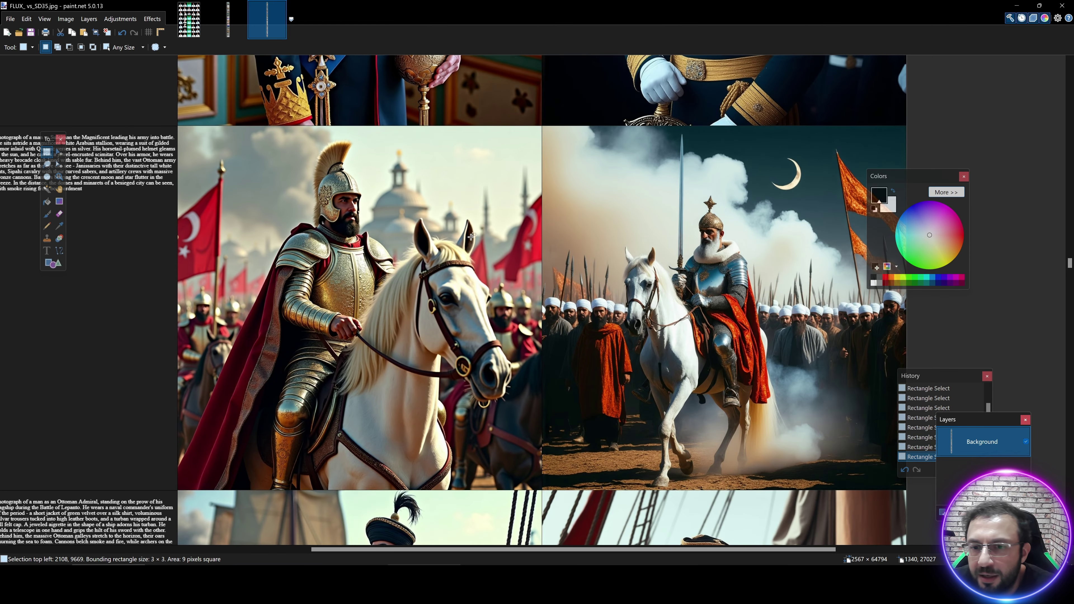
pyautogui.scroll(-10, 471, 237)
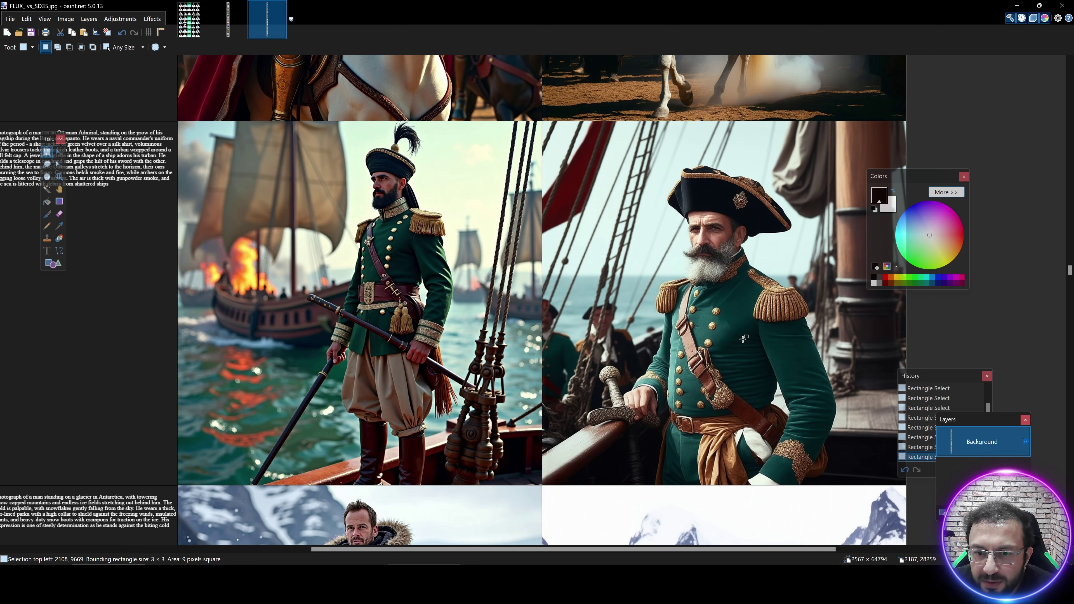
pyautogui.scroll(-20, 608, 336)
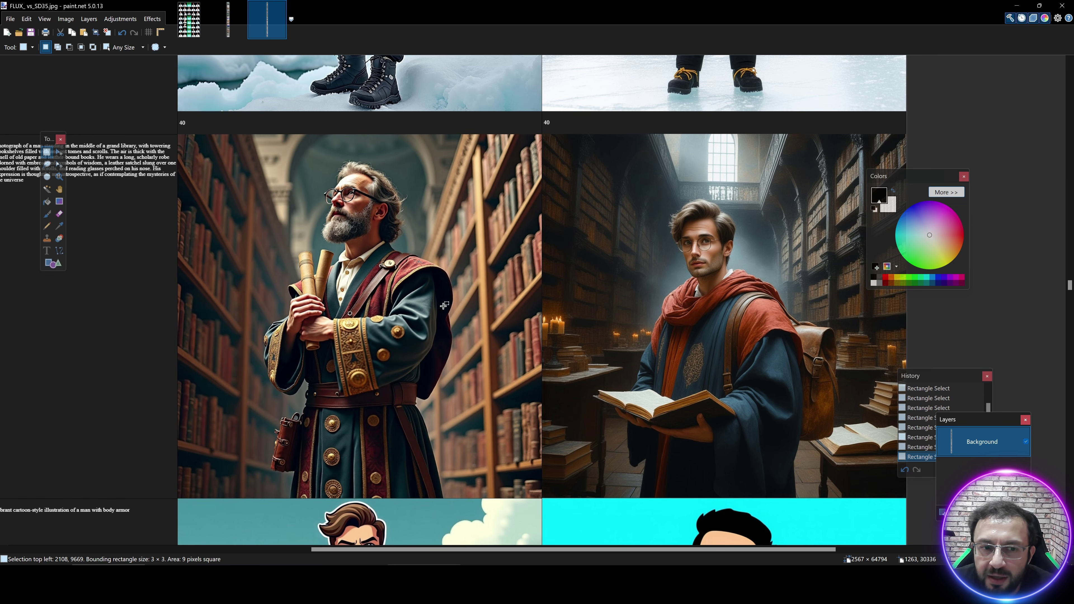
pyautogui.scroll(-10, 444, 305)
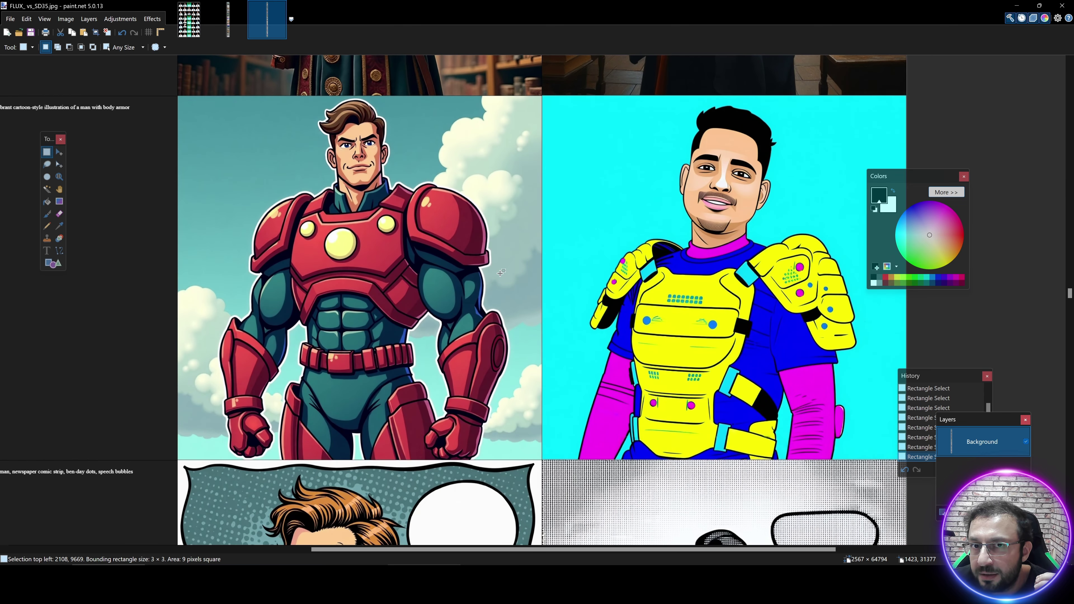
pyautogui.scroll(-15, 503, 286)
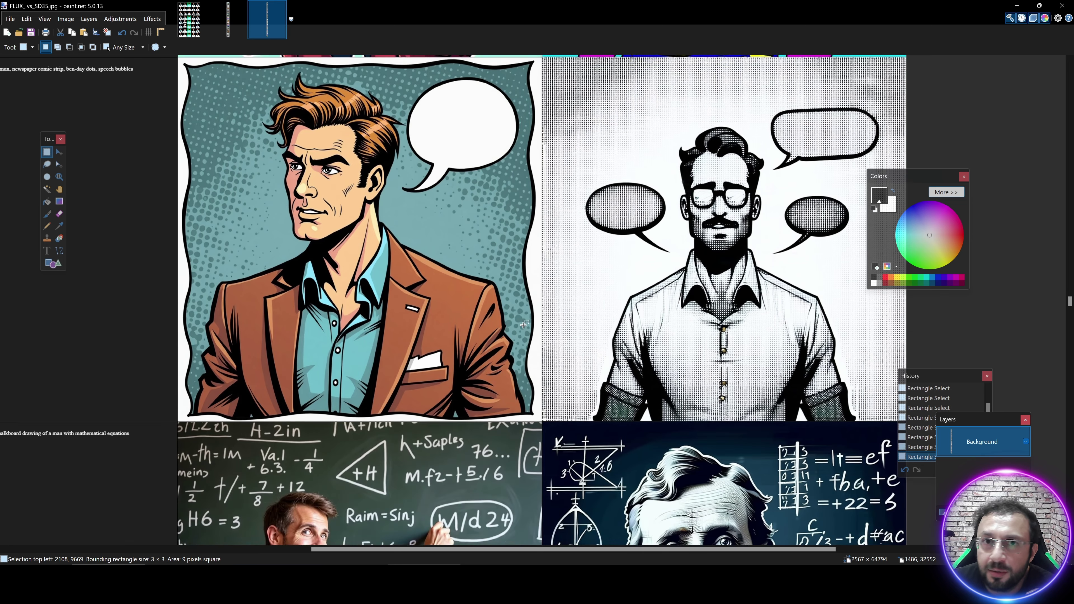
pyautogui.scroll(-3, 545, 358)
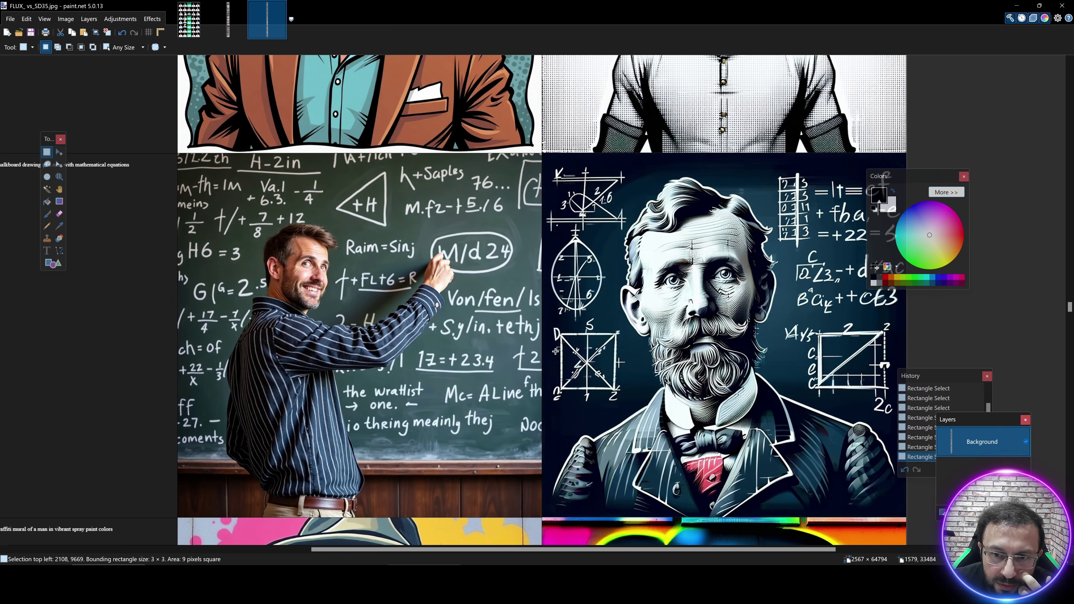
# Review the image pairs from the graffiti mural through the psychedelic, street art, retro vector, vinyl figure and fighting game rows to the wall-breaking mural
pyautogui.scroll(-16, 555, 351)
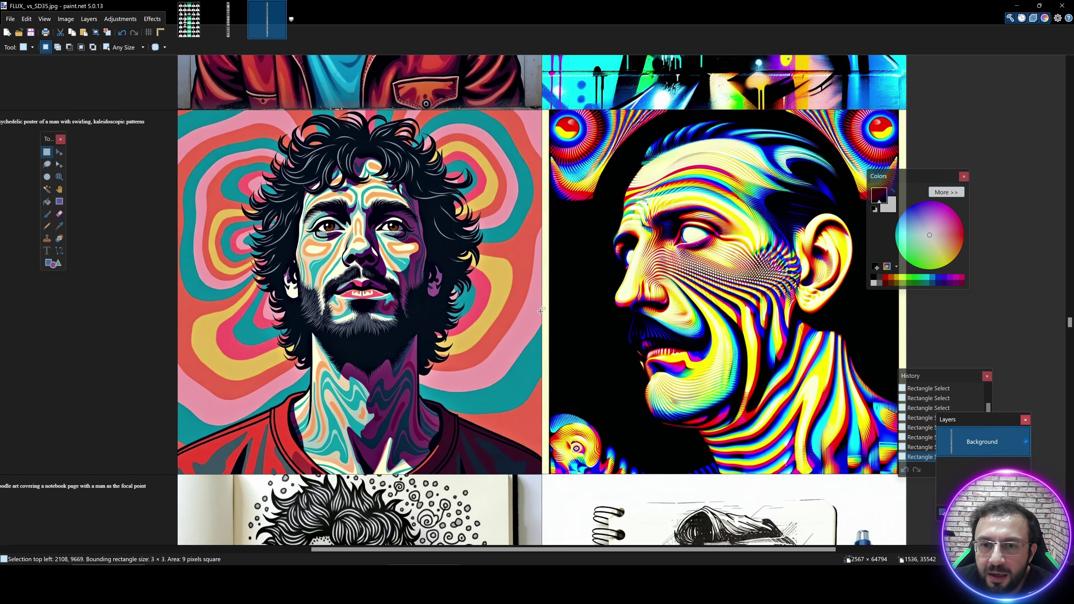
pyautogui.scroll(-5, 541, 311)
pyautogui.scroll(-15, 548, 320)
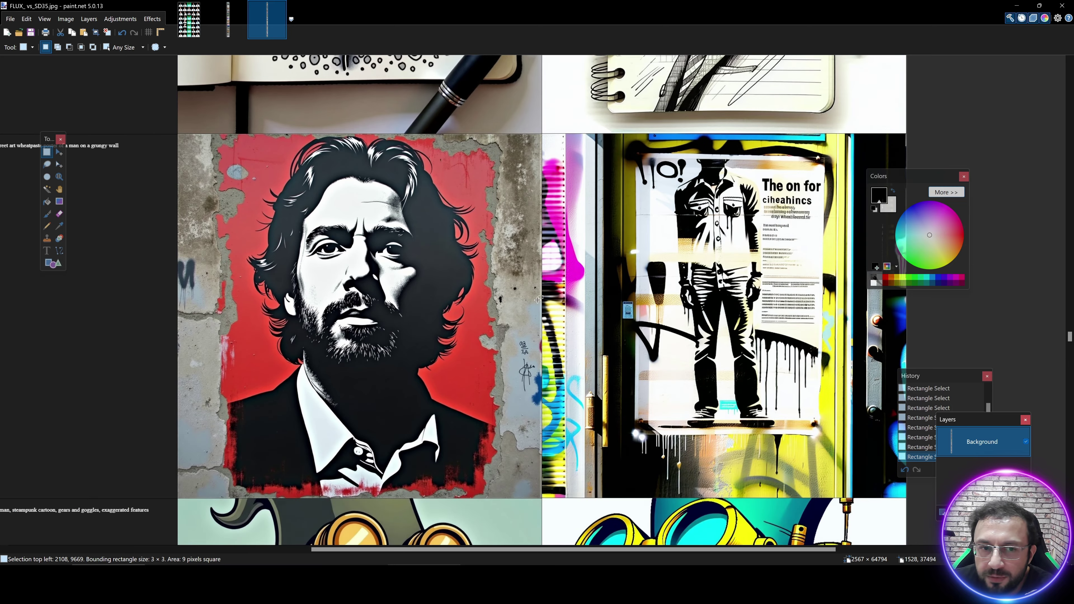
pyautogui.scroll(-15, 576, 294)
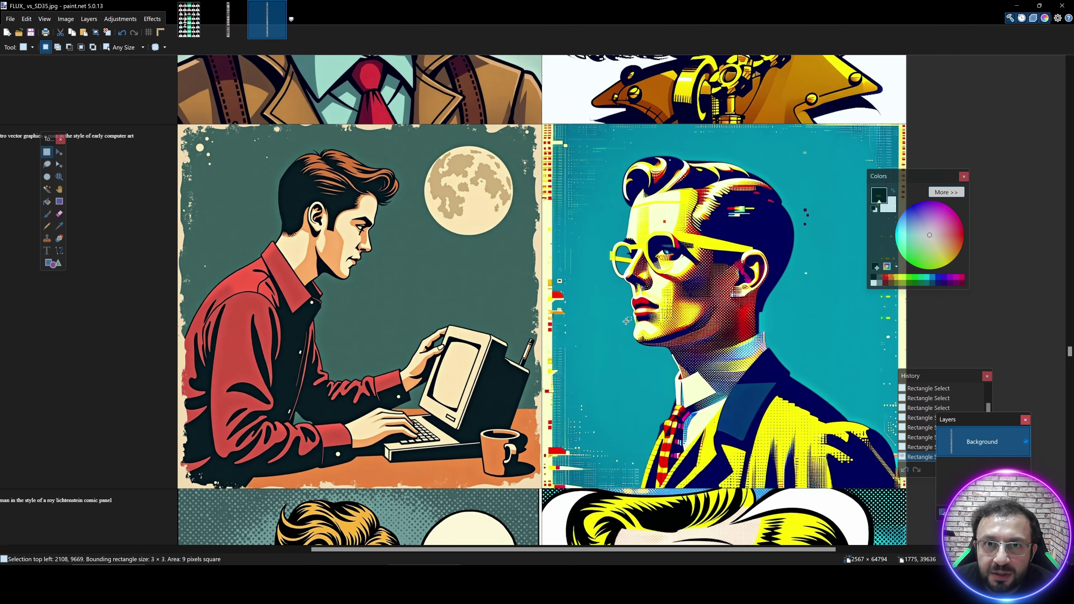
pyautogui.scroll(-15, 626, 321)
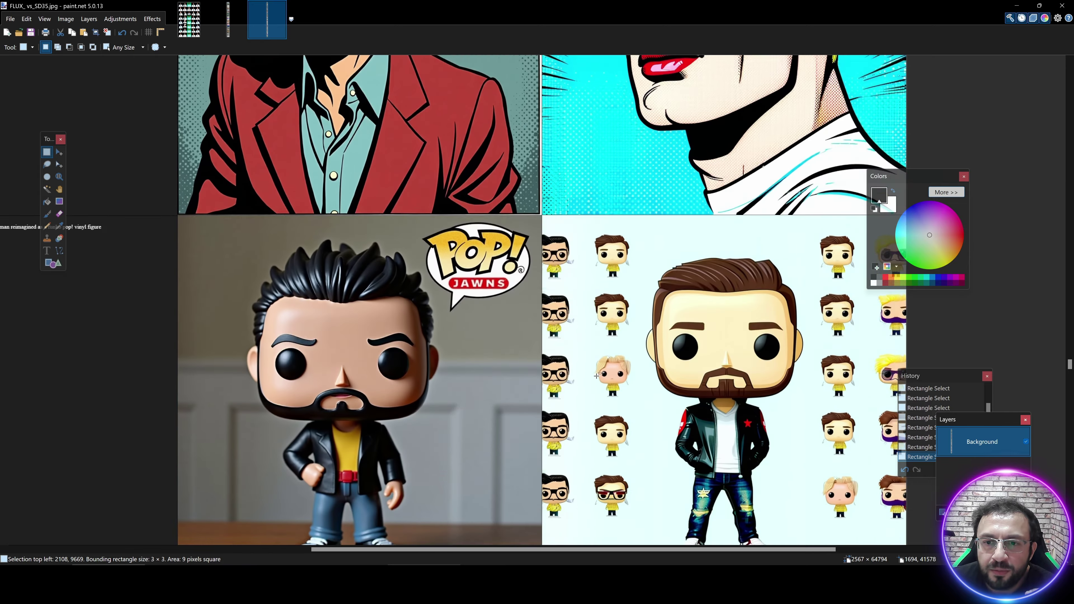
pyautogui.scroll(-15, 596, 375)
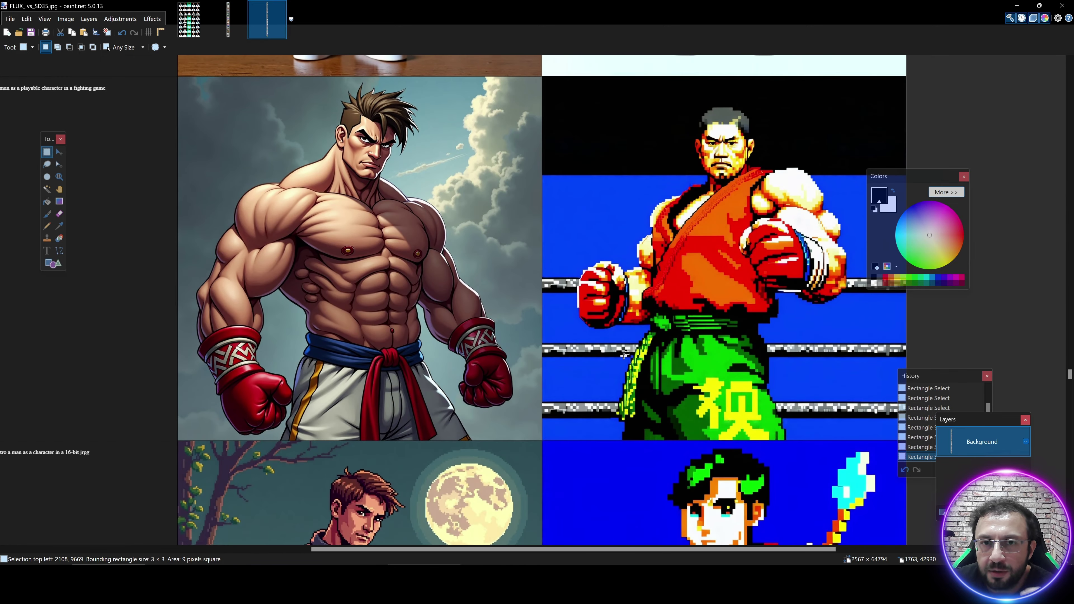
pyautogui.scroll(-12, 624, 356)
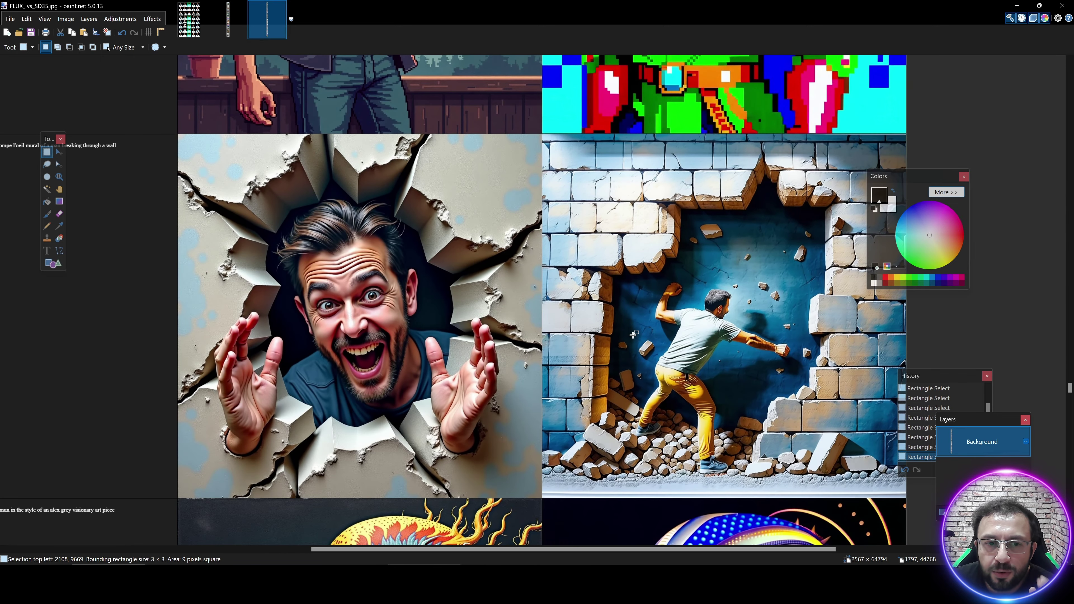
# Compare the pairs from the visionary art row through manga, Pixar-style, vector animation, anime, playing card and banknote to the glitch art row
pyautogui.scroll(-5, 633, 334)
pyautogui.scroll(-10, 613, 395)
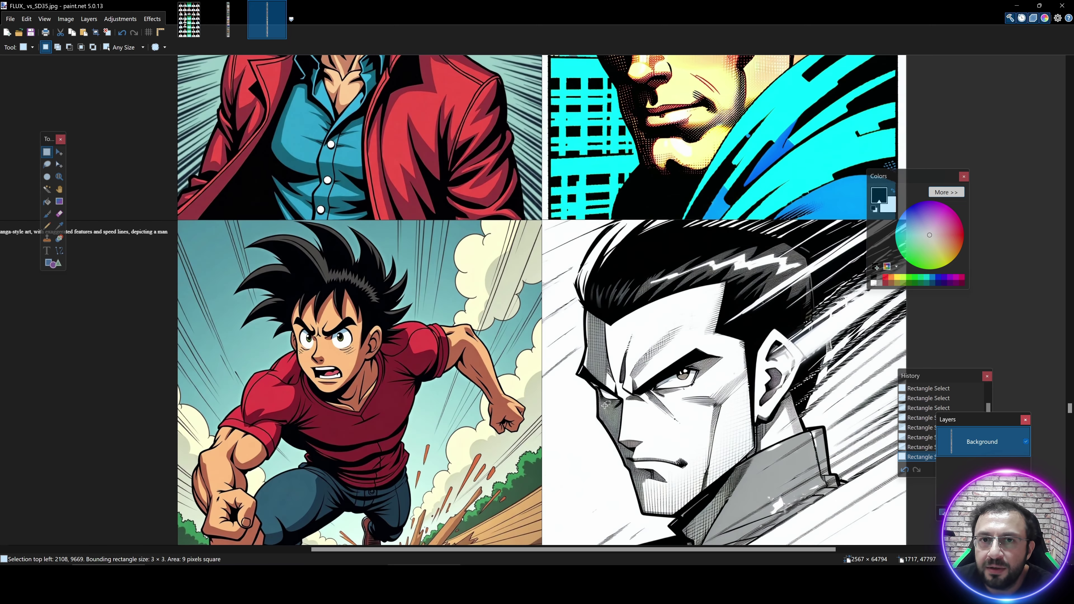
pyautogui.scroll(-8, 604, 405)
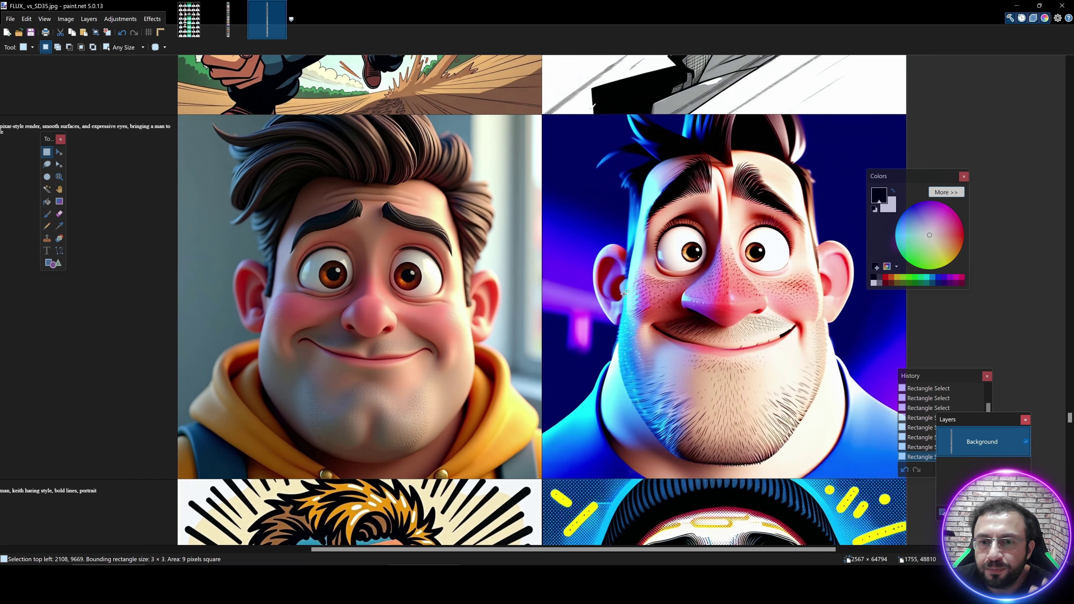
pyautogui.scroll(-10, 623, 293)
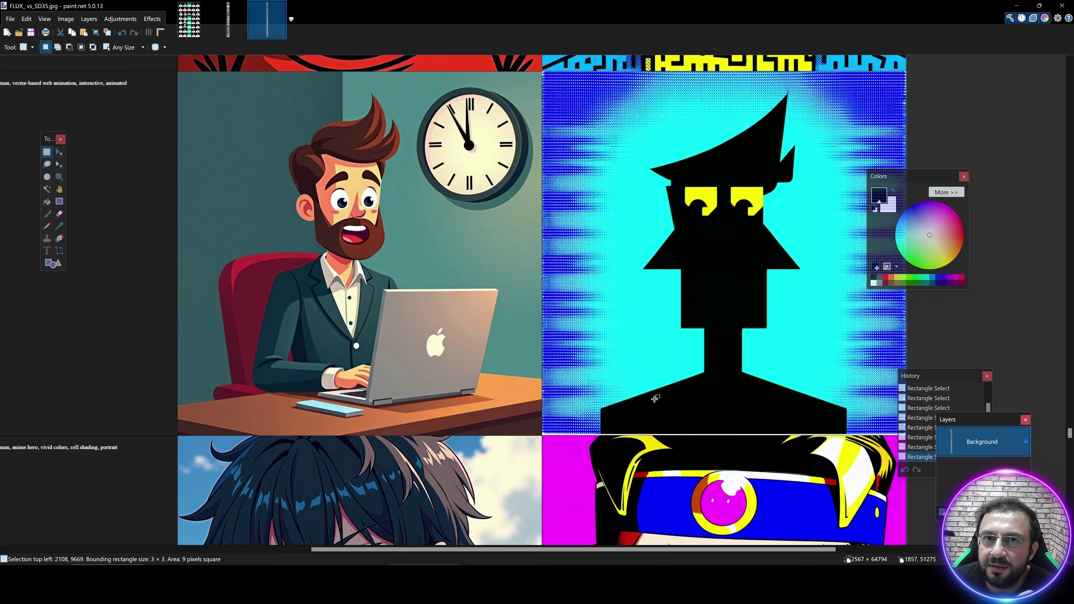
pyautogui.scroll(-10, 655, 398)
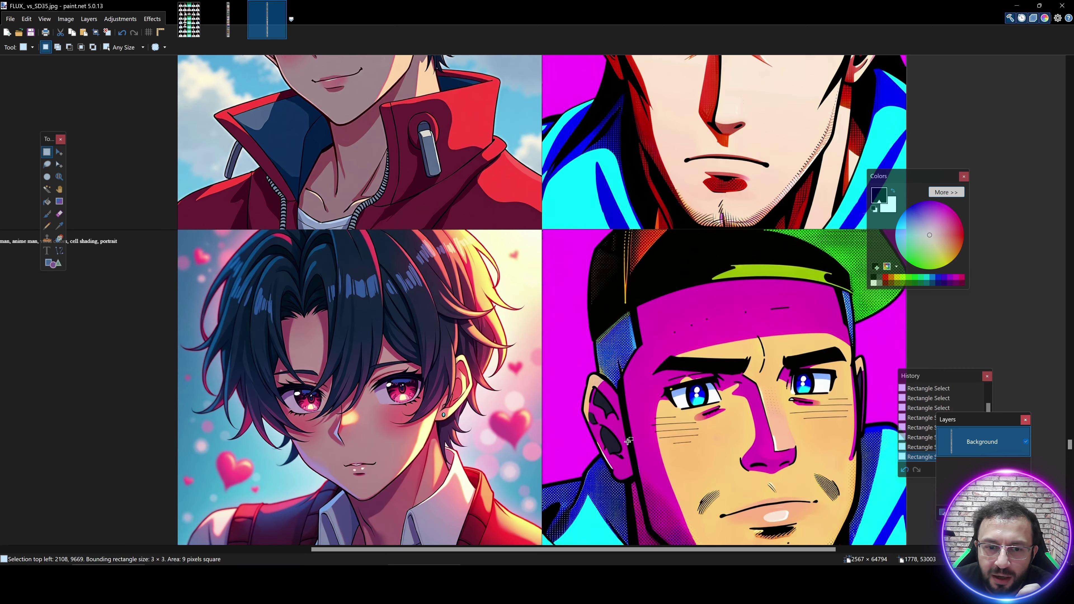
pyautogui.scroll(-12, 628, 442)
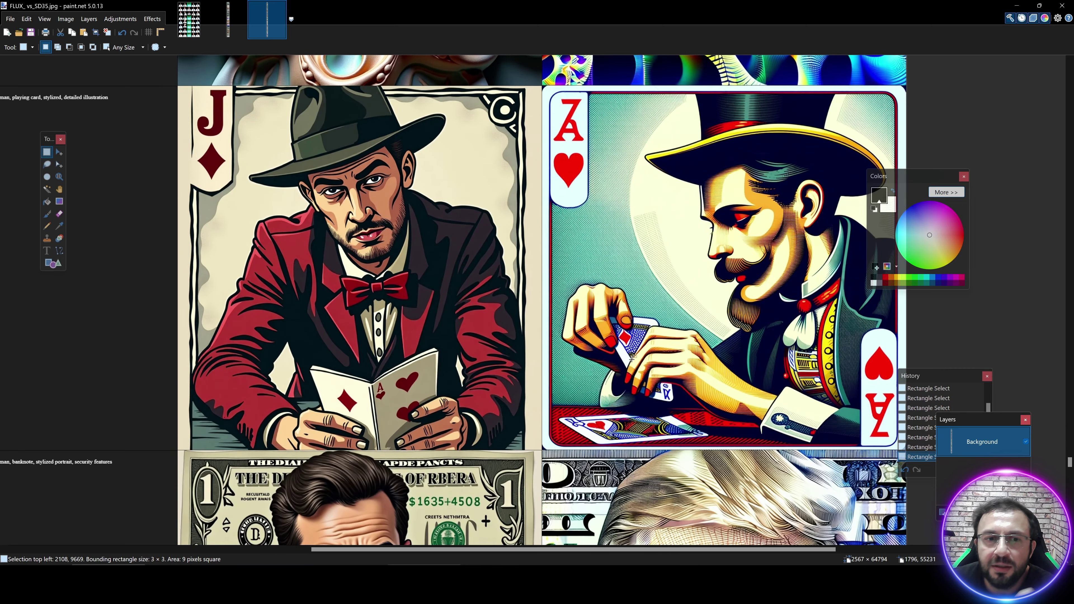
pyautogui.scroll(-6, 632, 357)
pyautogui.scroll(-14, 626, 333)
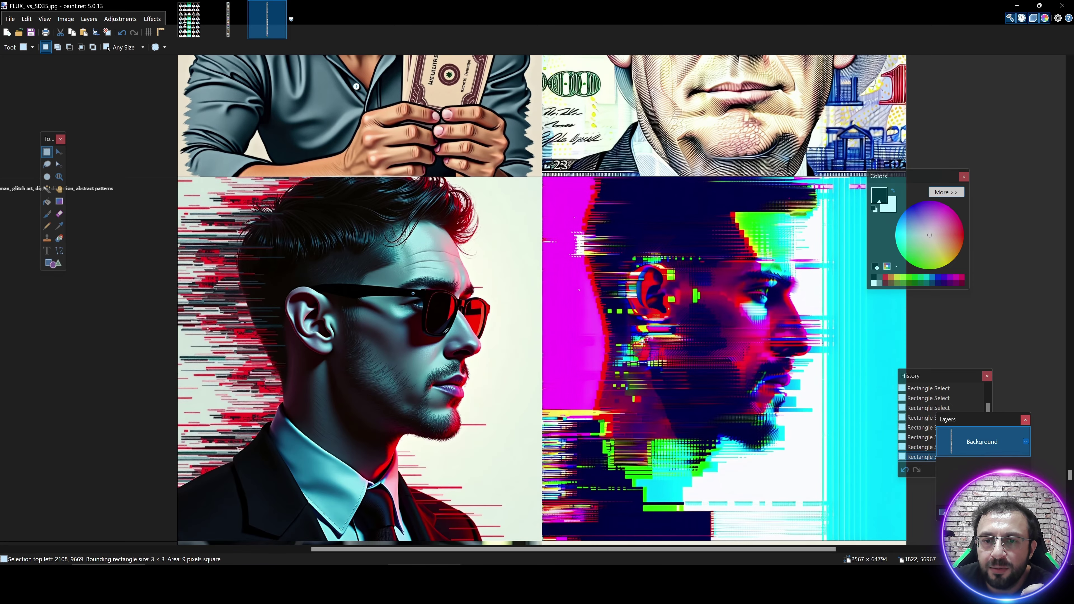
# Compare the last pairs: 3D animated hero, glowing-aura anime, cel-shaded action RPG and trigger-style anime
pyautogui.scroll(-4, 577, 311)
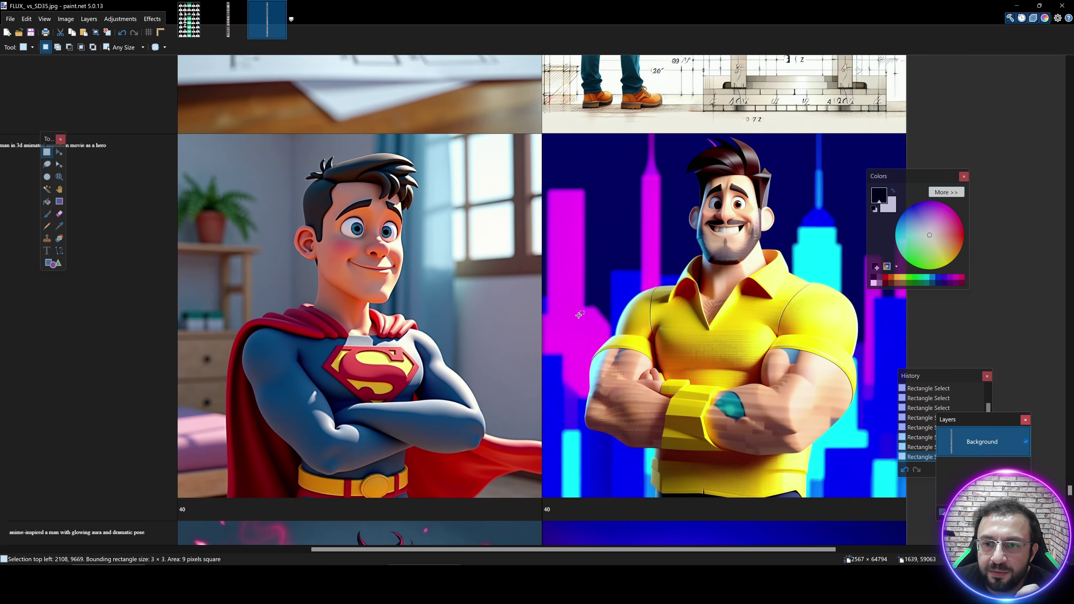
pyautogui.scroll(-5, 591, 318)
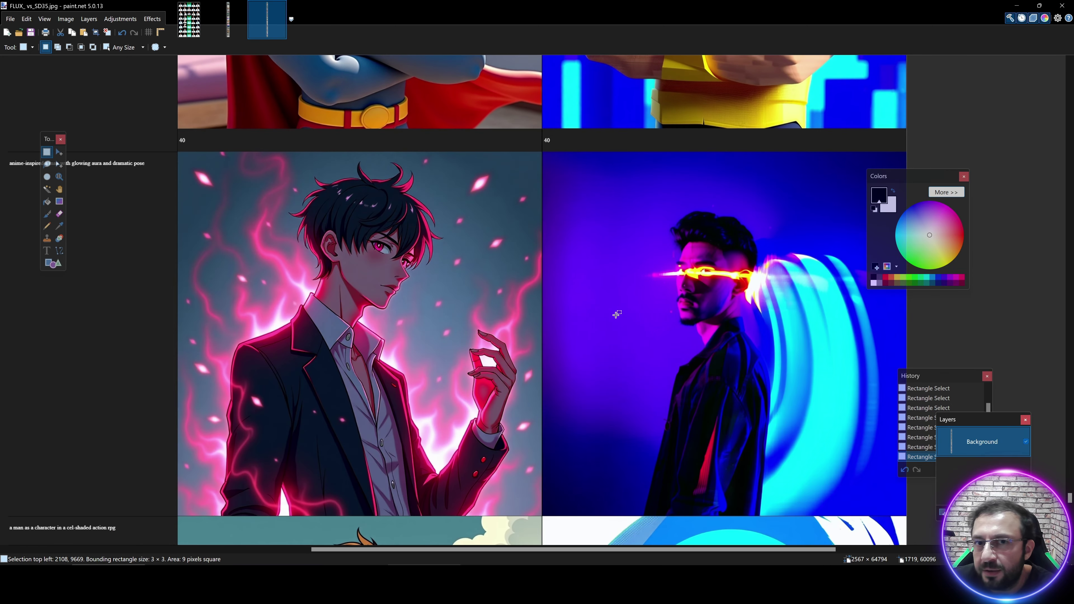
pyautogui.scroll(-5, 645, 347)
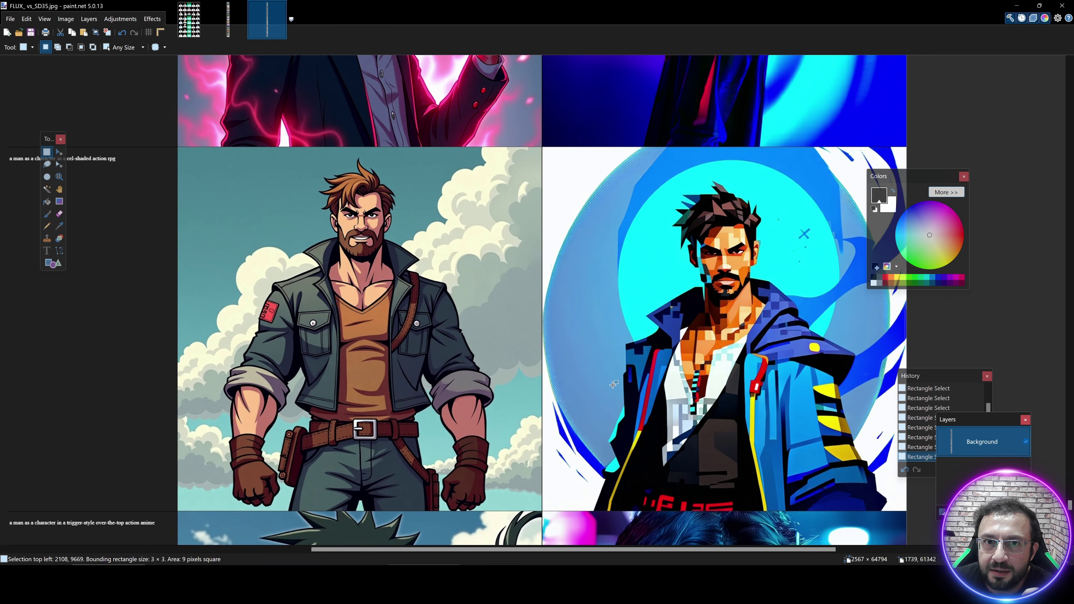
pyautogui.scroll(-8, 611, 390)
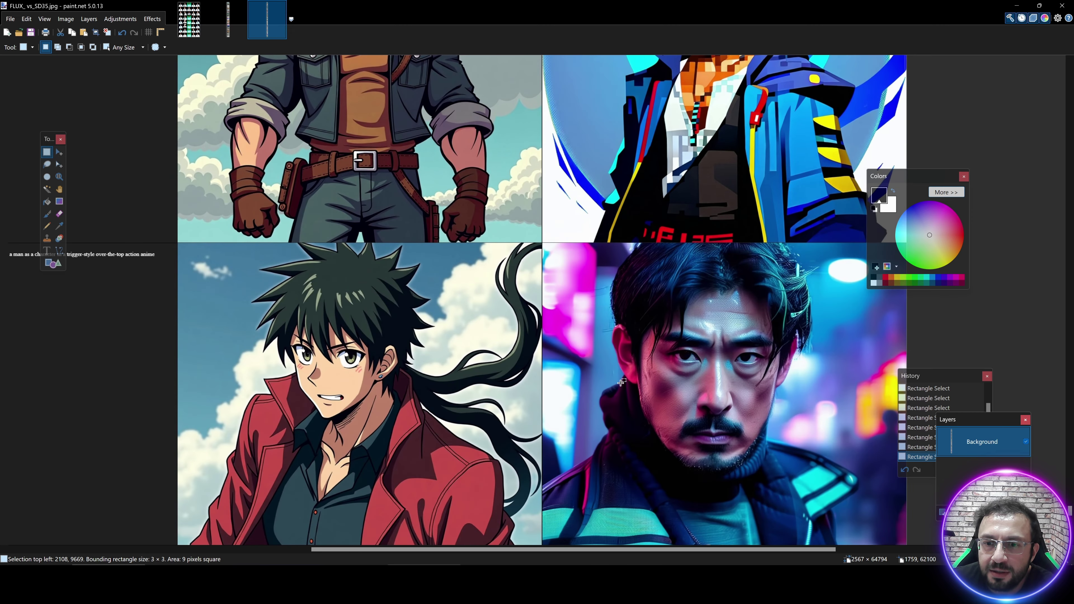
pyautogui.scroll(-6, 623, 401)
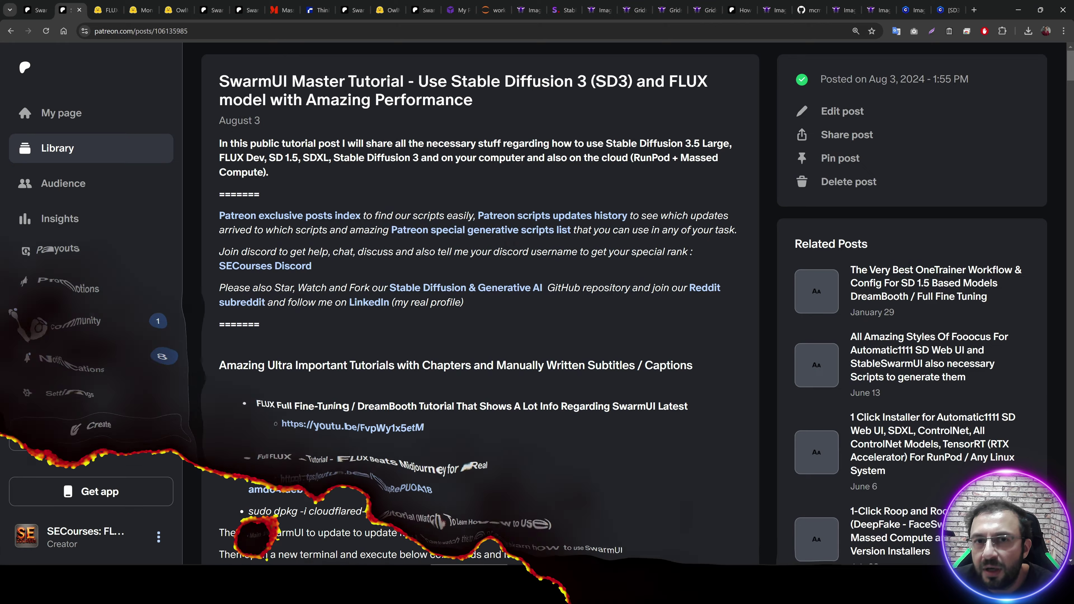
# Switch to the SwarmUI tutorial post on Patreon in the browser and highlight its Massed Compute Instructions heading
pyautogui.scroll(-10, 686, 248)
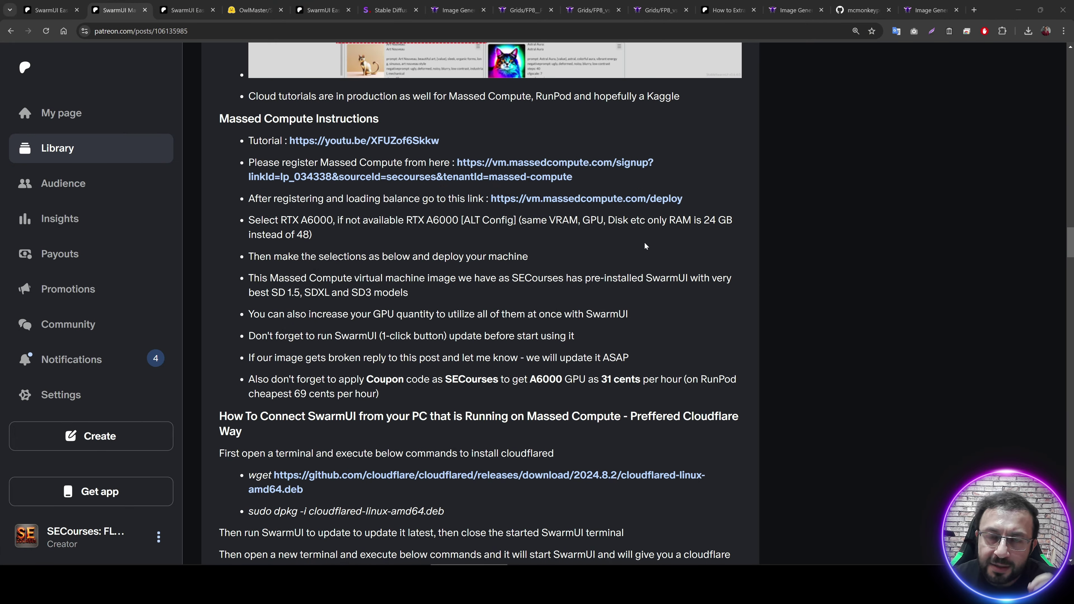
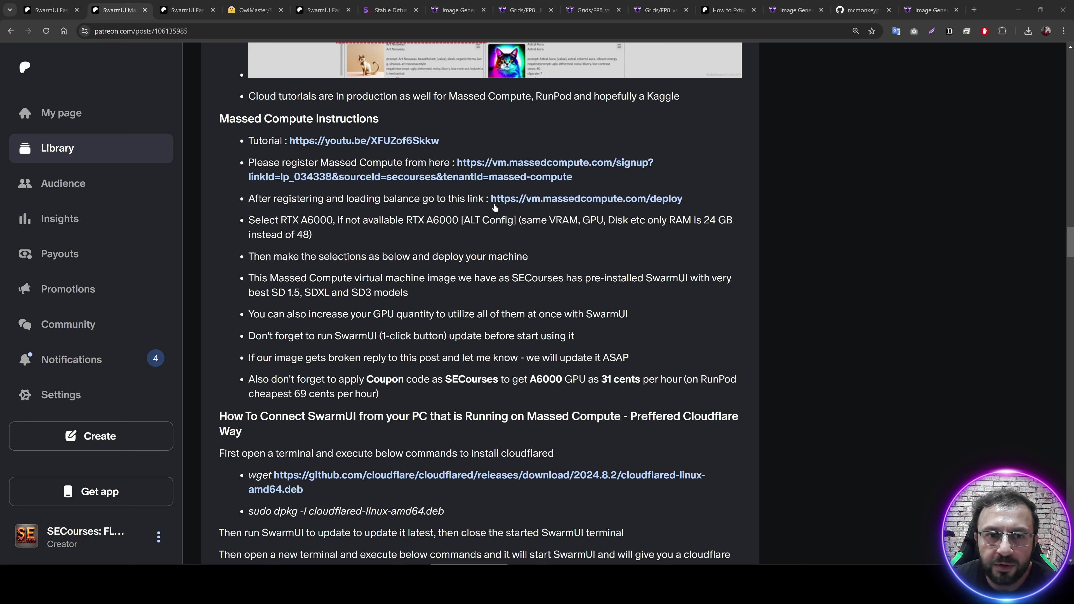
pyautogui.moveTo(389, 120); pyautogui.dragTo(217, 126)
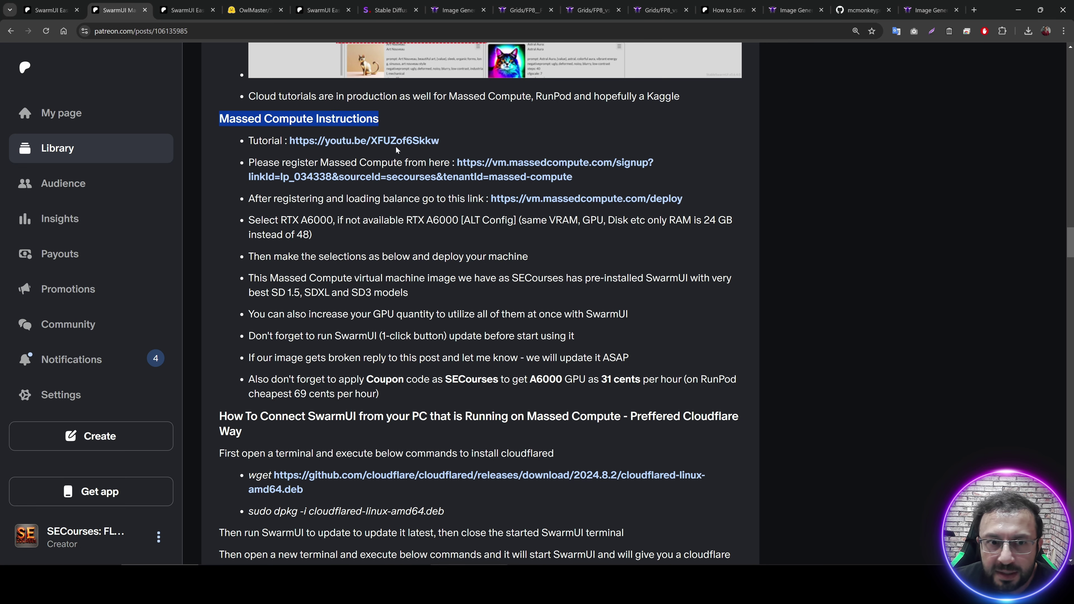
pyautogui.moveTo(406, 122); pyautogui.dragTo(248, 123)
pyautogui.scroll(3, 465, 169)
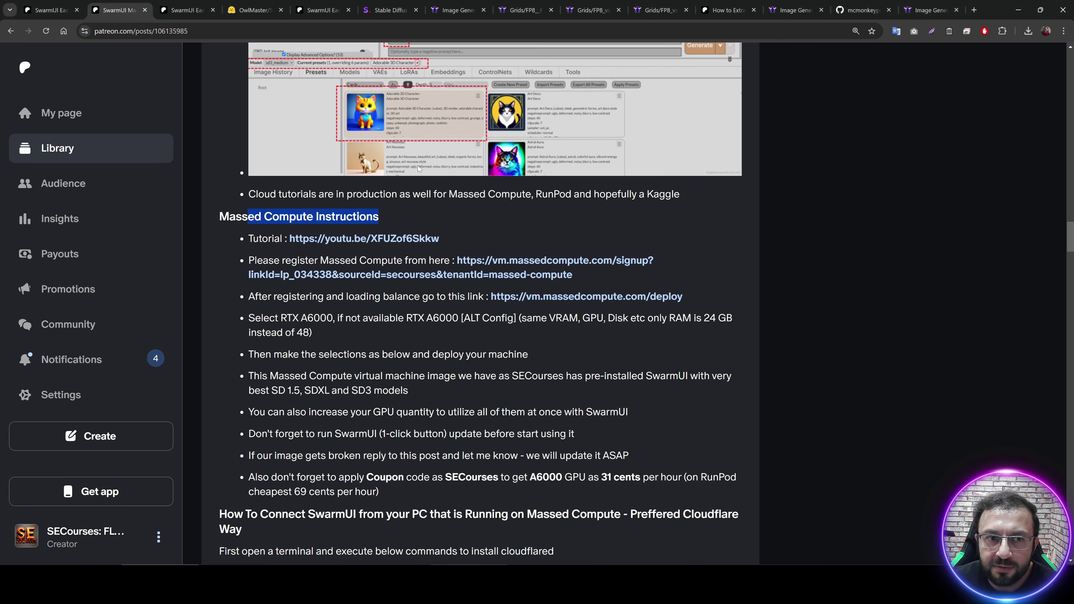
pyautogui.scroll(-3, 465, 170)
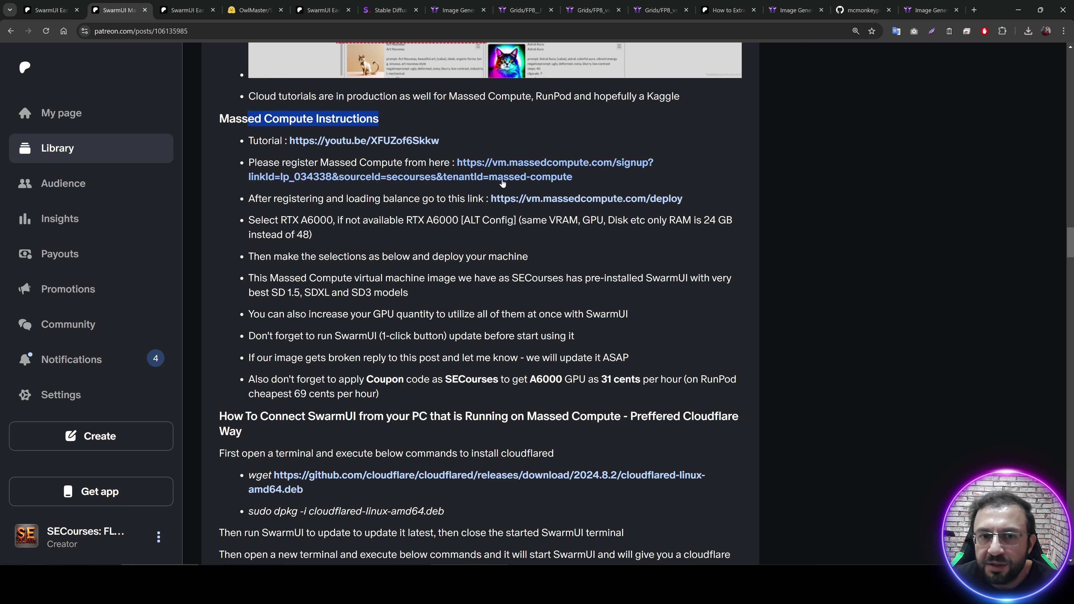
# Open the Massed Compute registration link from the post and view the account's Billing page
pyautogui.click(524, 164)
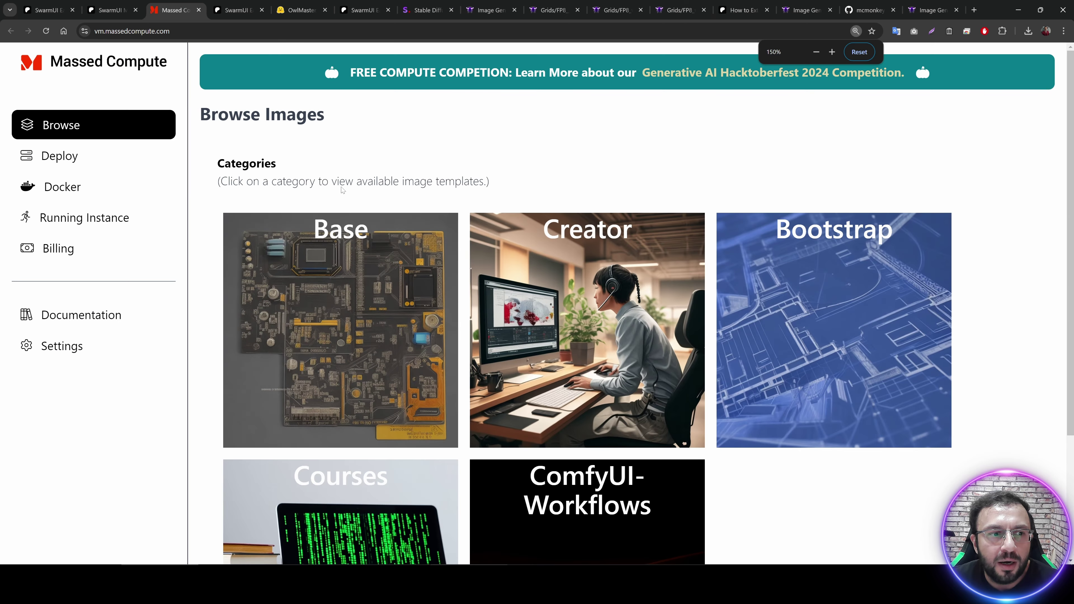
pyautogui.click(60, 248)
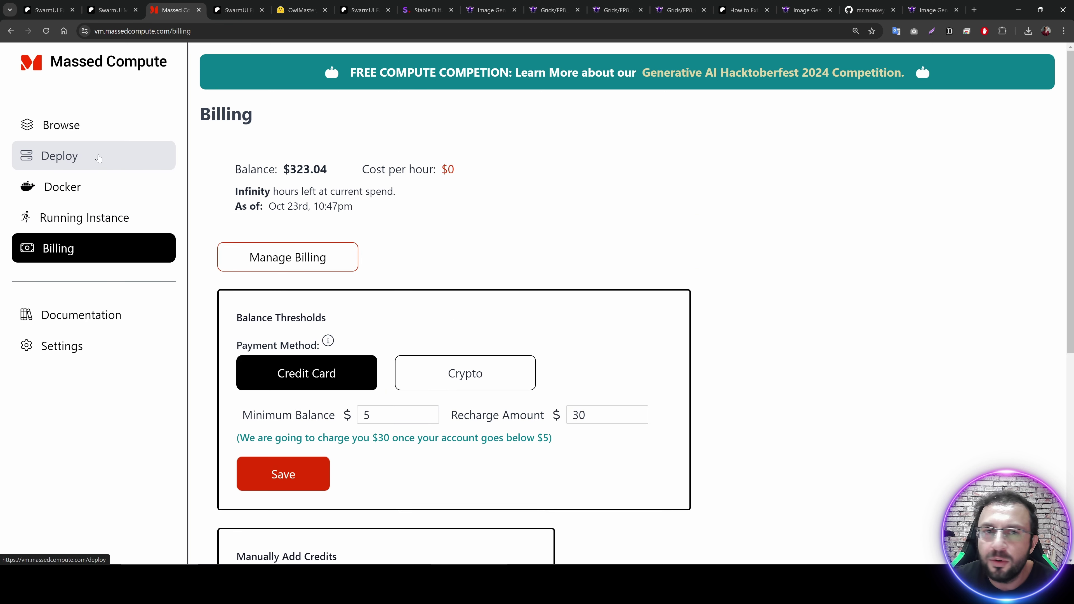
# On the Deploy page, choose RTX A6000 as the GPU type with a quantity of 1
pyautogui.click(98, 158)
pyautogui.scroll(-5, 643, 269)
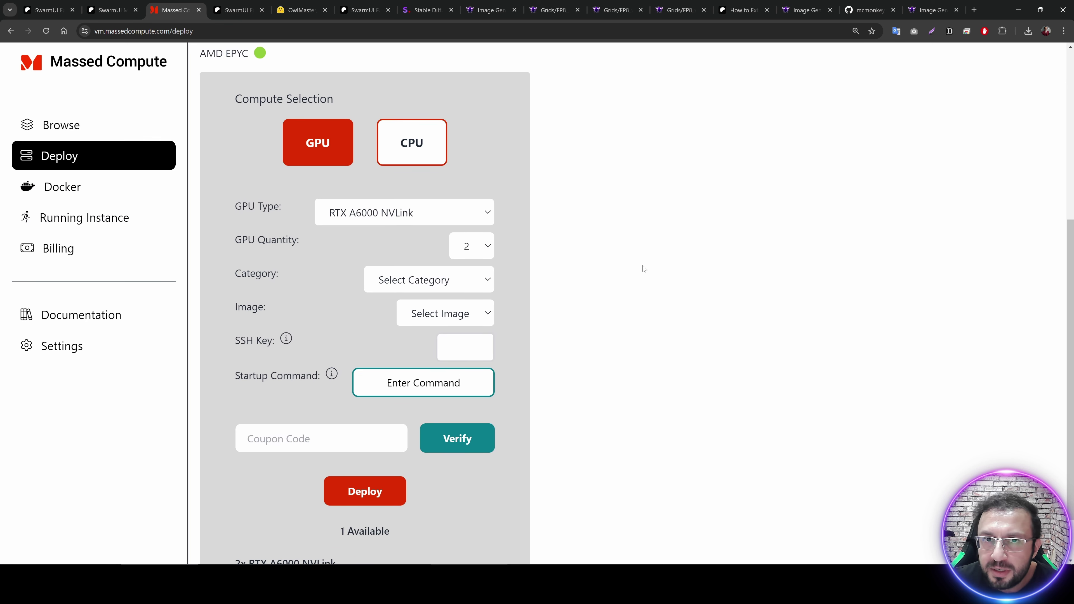
pyautogui.click(395, 214)
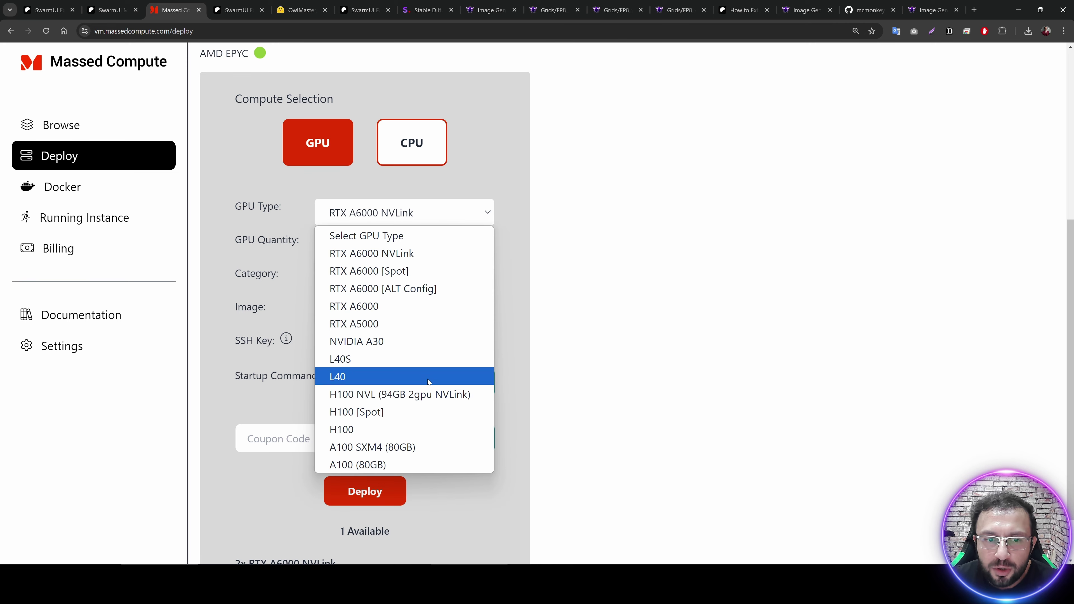
pyautogui.click(367, 307)
pyautogui.scroll(-1, 391, 171)
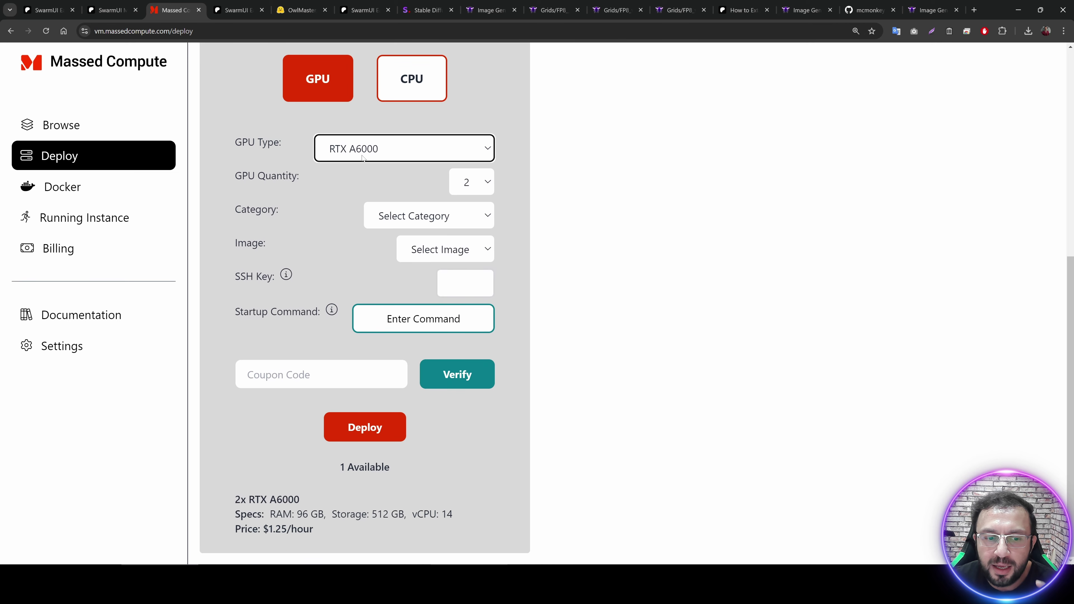
pyautogui.click(470, 189)
pyautogui.click(455, 204)
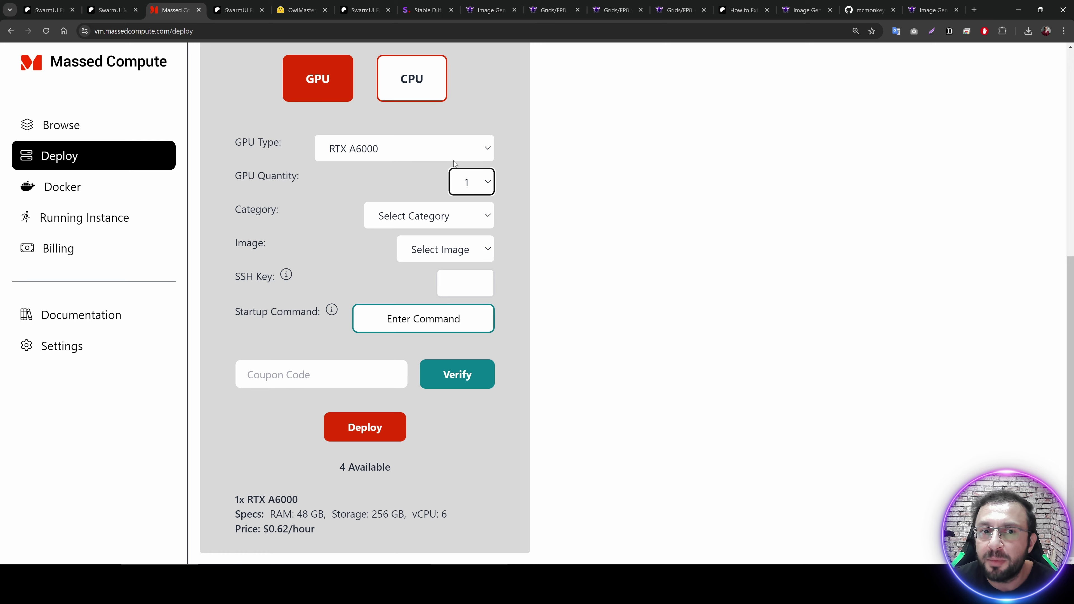
# Reselect RTX A6000 as the GPU type and set the GPU quantity to 2
pyautogui.click(397, 150)
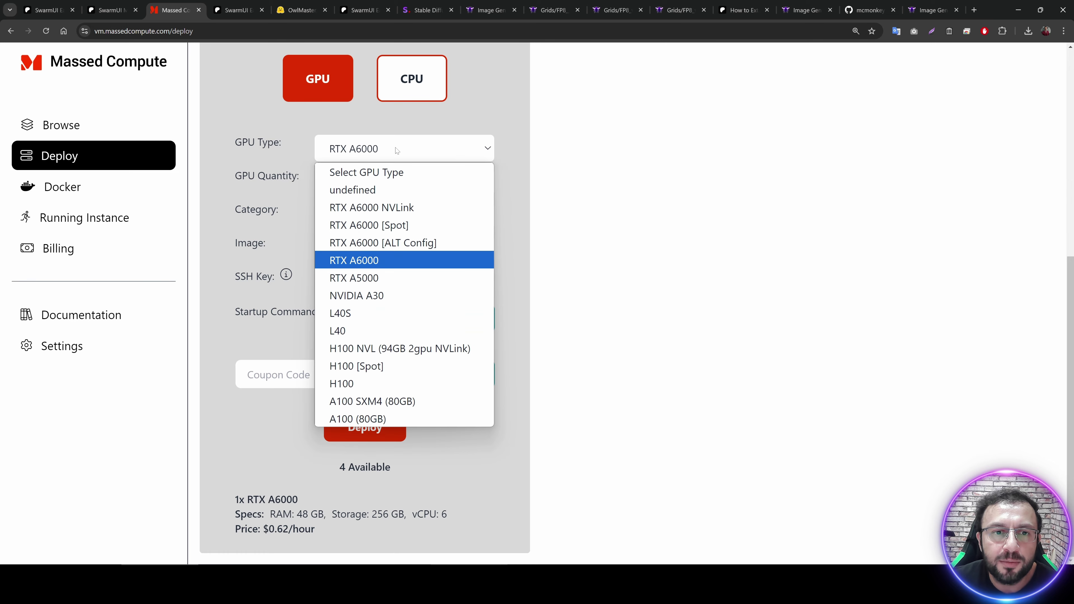
pyautogui.click(401, 259)
pyautogui.click(486, 182)
pyautogui.click(469, 222)
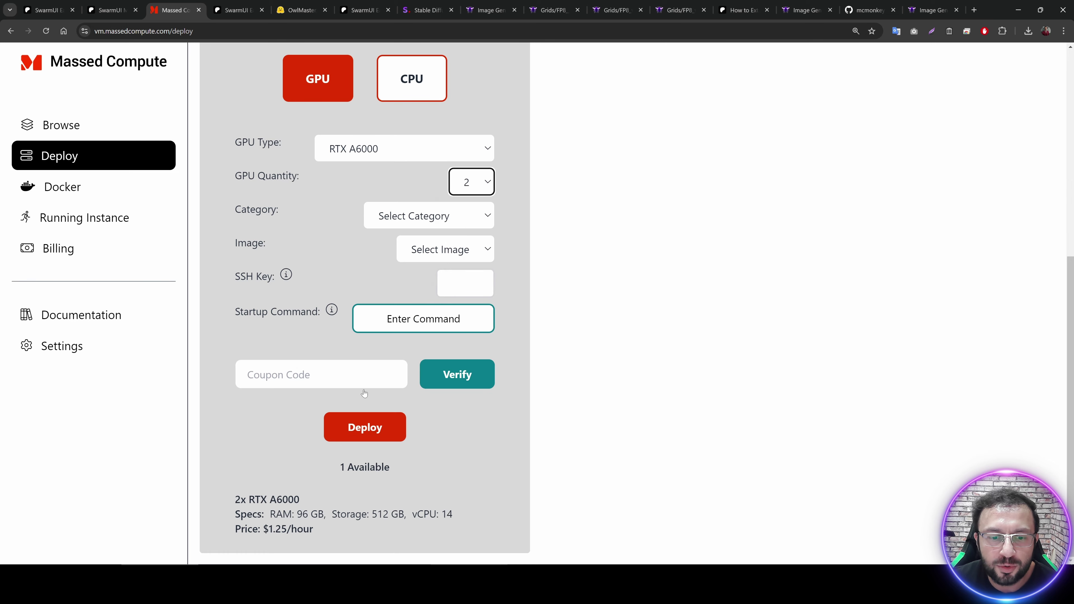
# Set the deployment's category to Creator and its image to SECourses
pyautogui.click(425, 216)
pyautogui.click(414, 272)
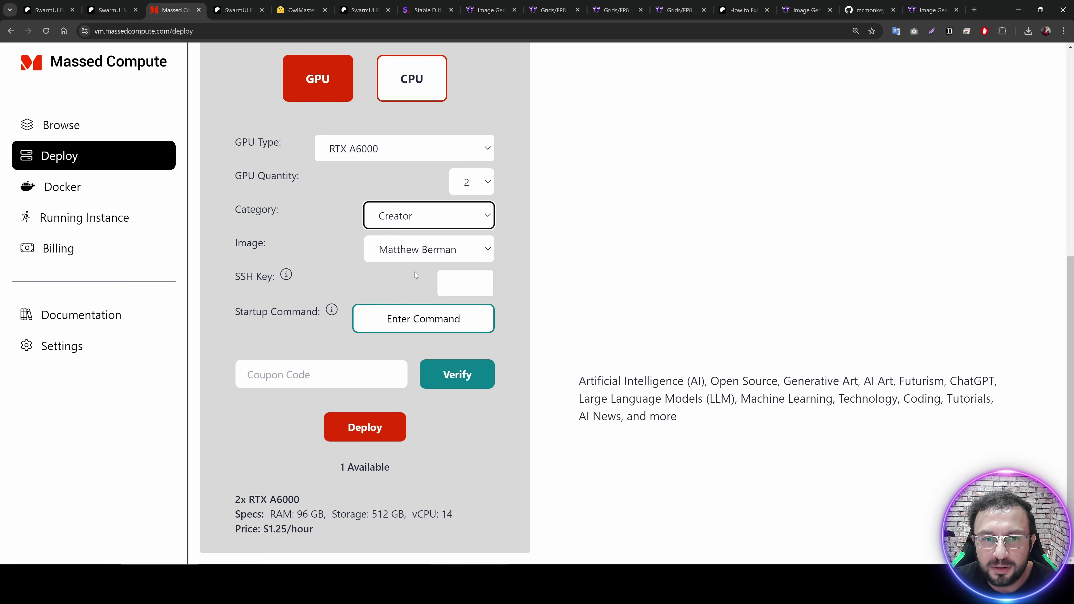
pyautogui.click(435, 250)
pyautogui.press('Down')
pyautogui.press('Down')
pyautogui.press('Down')
pyautogui.press('Down')
pyautogui.press('Down')
pyautogui.press('Down')
pyautogui.press('Return')
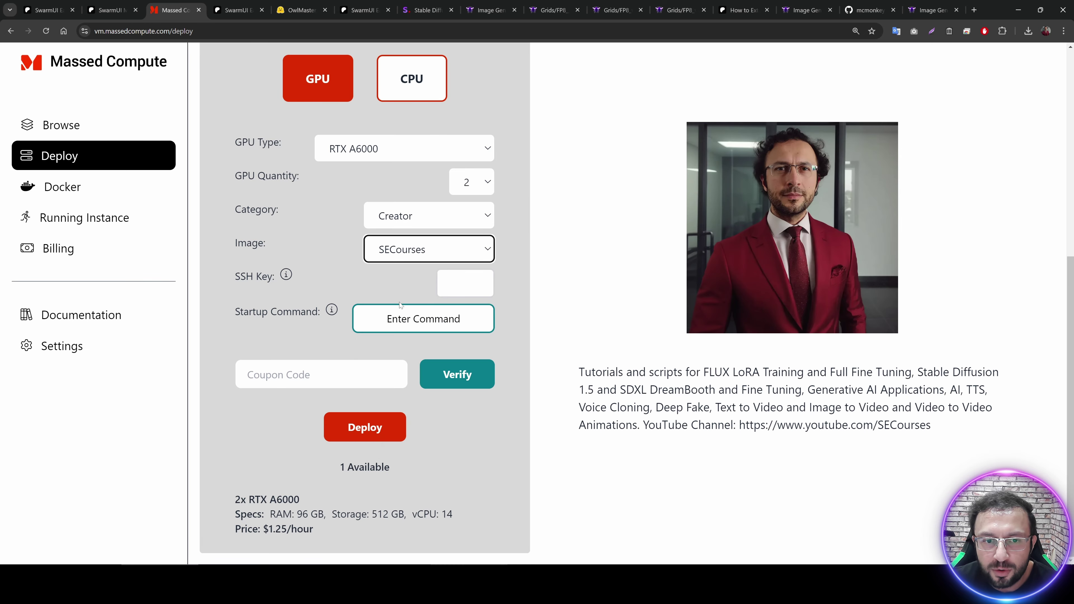
# Enter SECourses as the coupon code and highlight the hourly price of the selected configuration
pyautogui.click(334, 383)
pyautogui.write('SECourses')
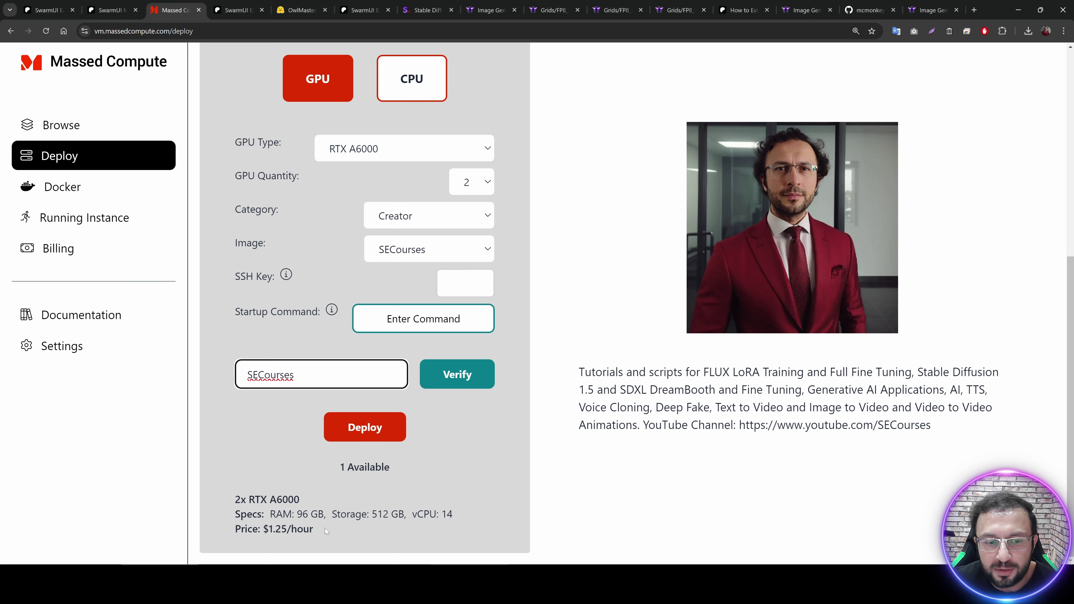
pyautogui.moveTo(325, 529); pyautogui.dragTo(235, 529)
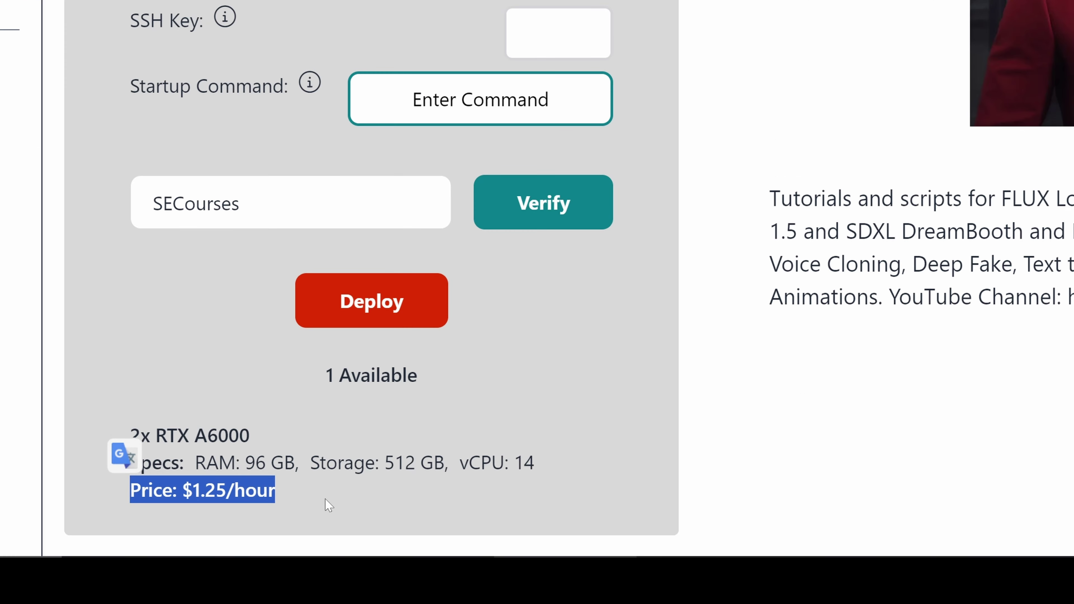
pyautogui.click(455, 111)
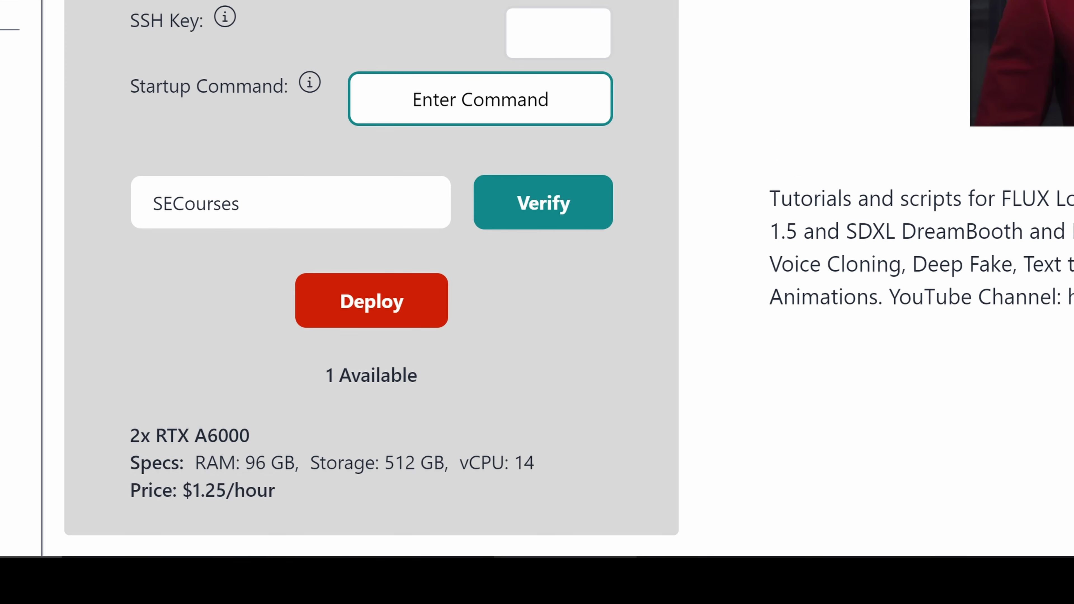
# Verify the SECourses coupon, highlight the hourly price of the configuration and deploy the 2x RTX A6000 instance
pyautogui.click(565, 205)
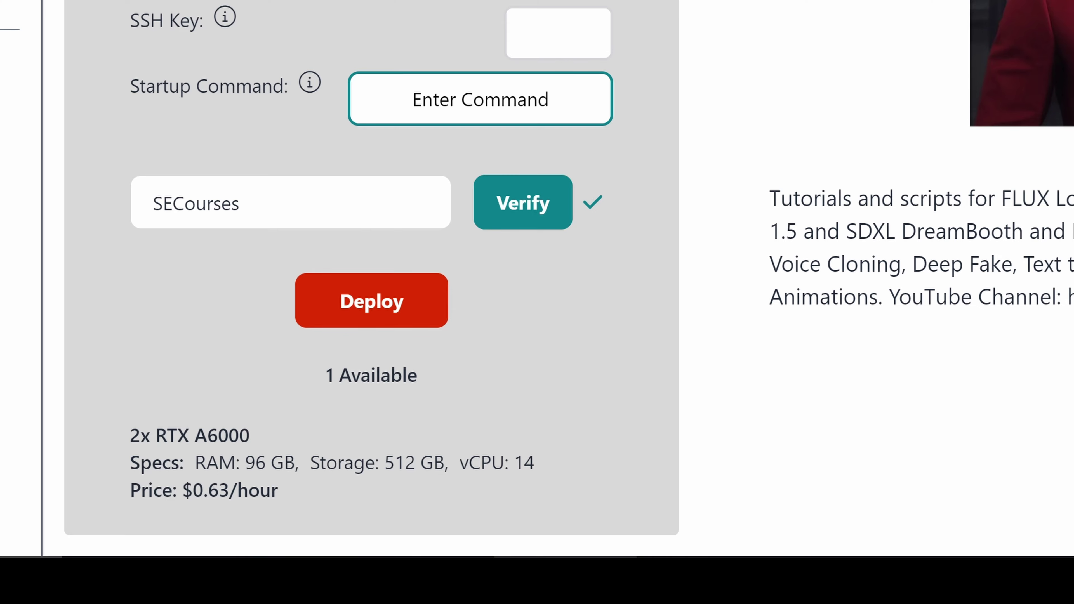
pyautogui.moveTo(281, 491); pyautogui.dragTo(115, 497)
pyautogui.click(450, 496)
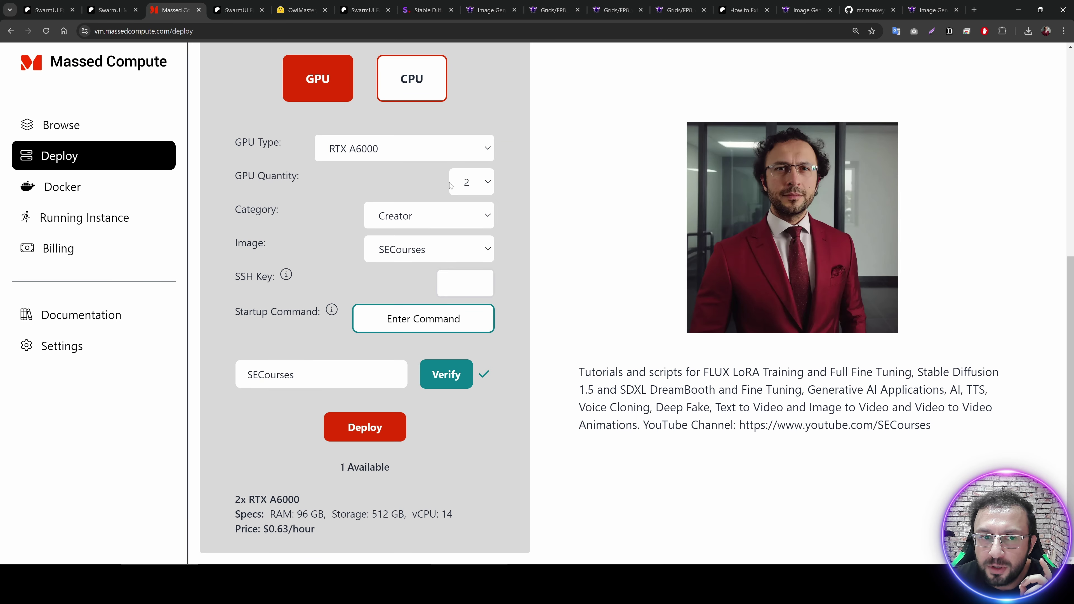
pyautogui.click(365, 428)
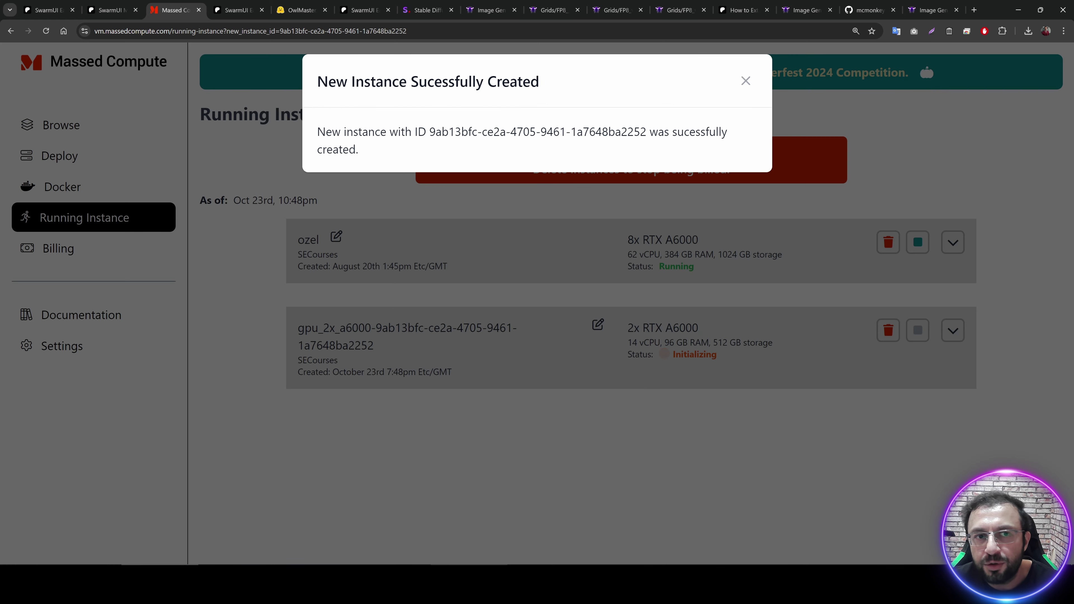
# Dismiss the instance creation notice and expand the connection details of the new 2x RTX A6000 instance
pyautogui.click(745, 81)
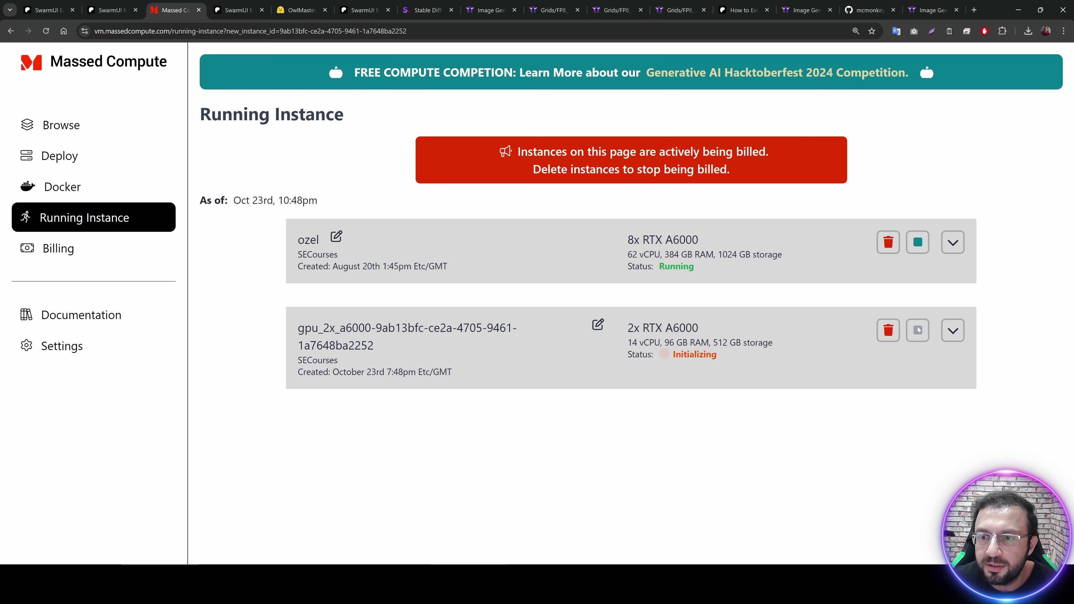
pyautogui.click(952, 330)
pyautogui.scroll(-1, 952, 330)
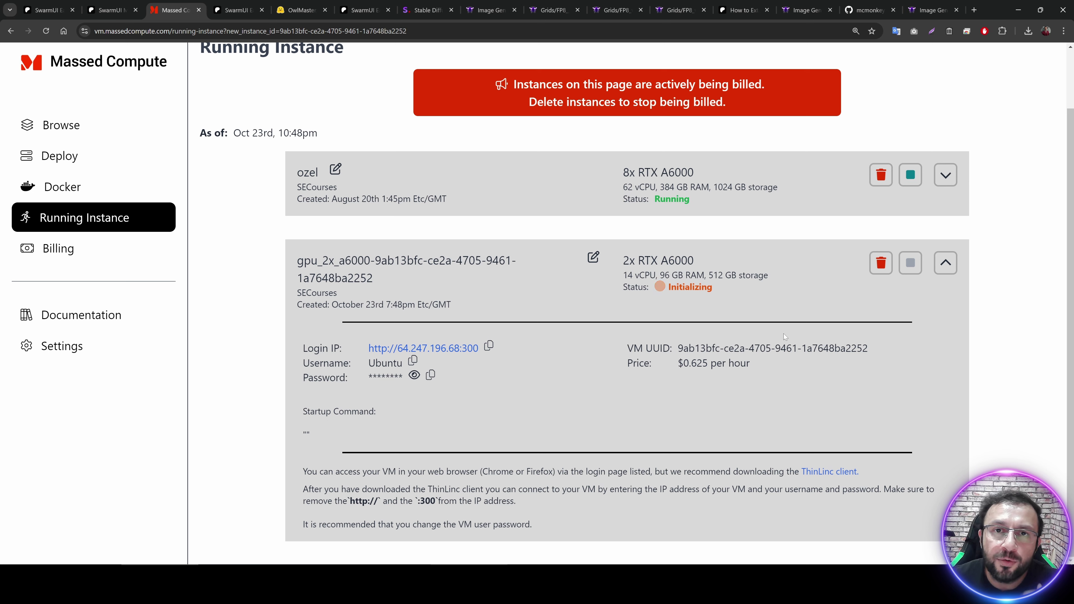
# Download the Windows Intel/AMD x86 ThinLinc client from the instance's link, install it and launch it
pyautogui.click(825, 471)
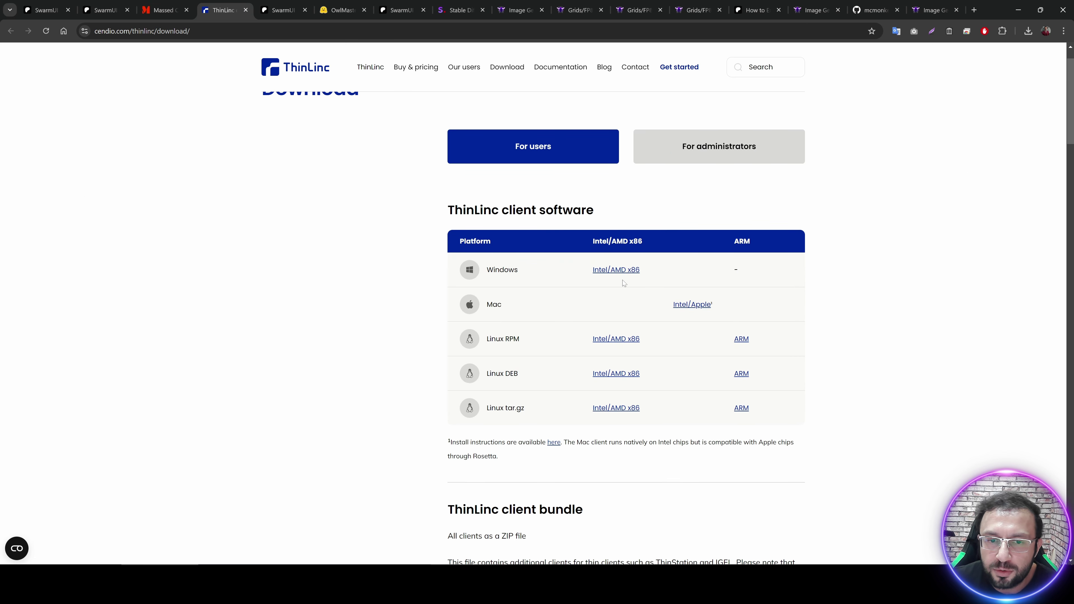
pyautogui.click(617, 272)
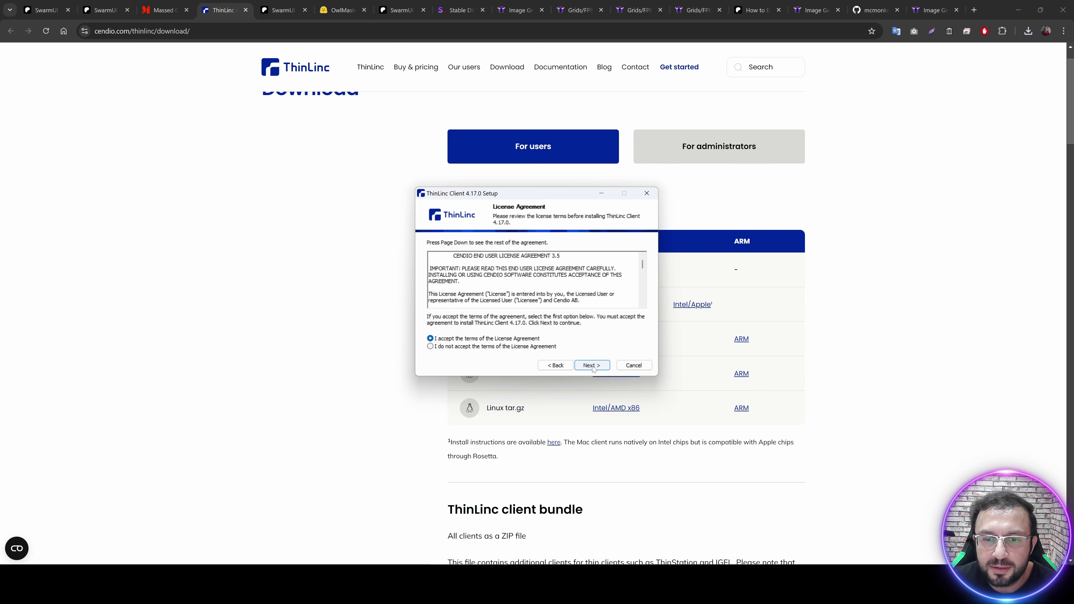
pyautogui.click(592, 365)
pyautogui.click(592, 365)
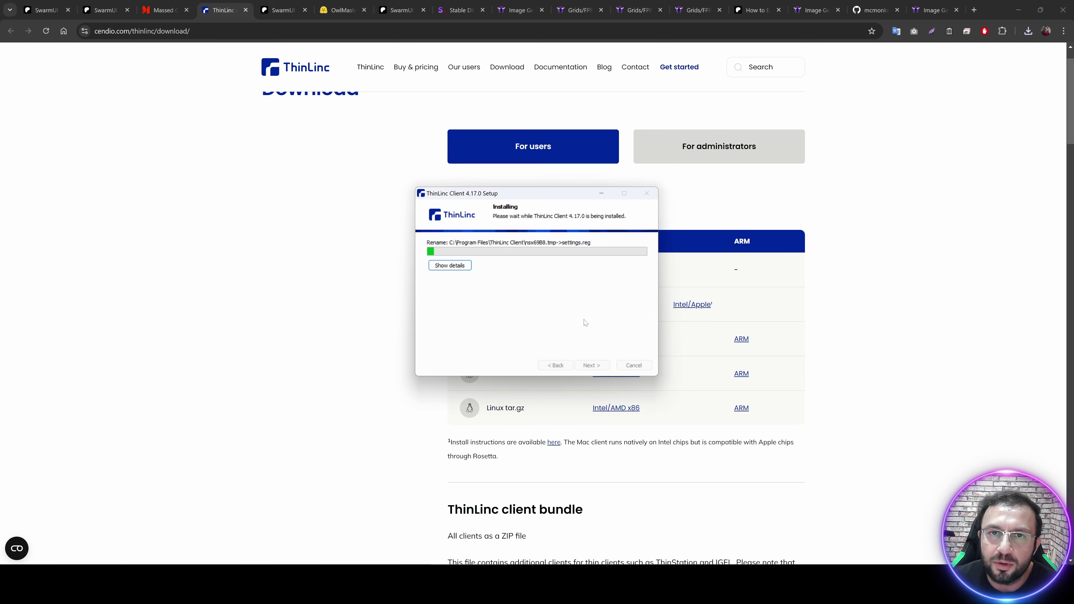
pyautogui.click(593, 365)
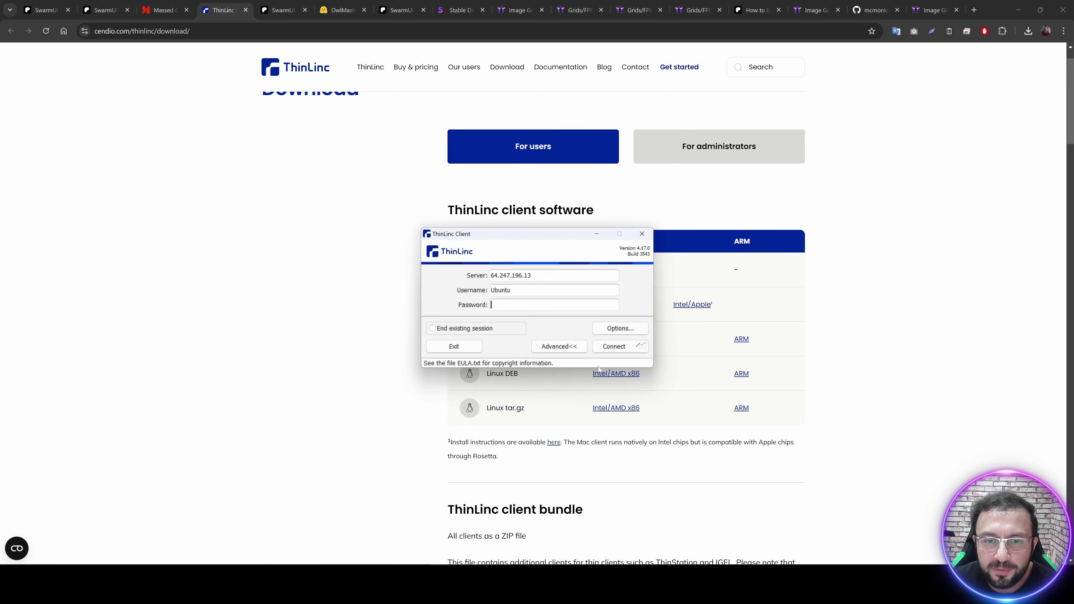
# In the ThinLinc client's local drive export settings, remove the existing R:\mass_compute\ path
pyautogui.click(621, 329)
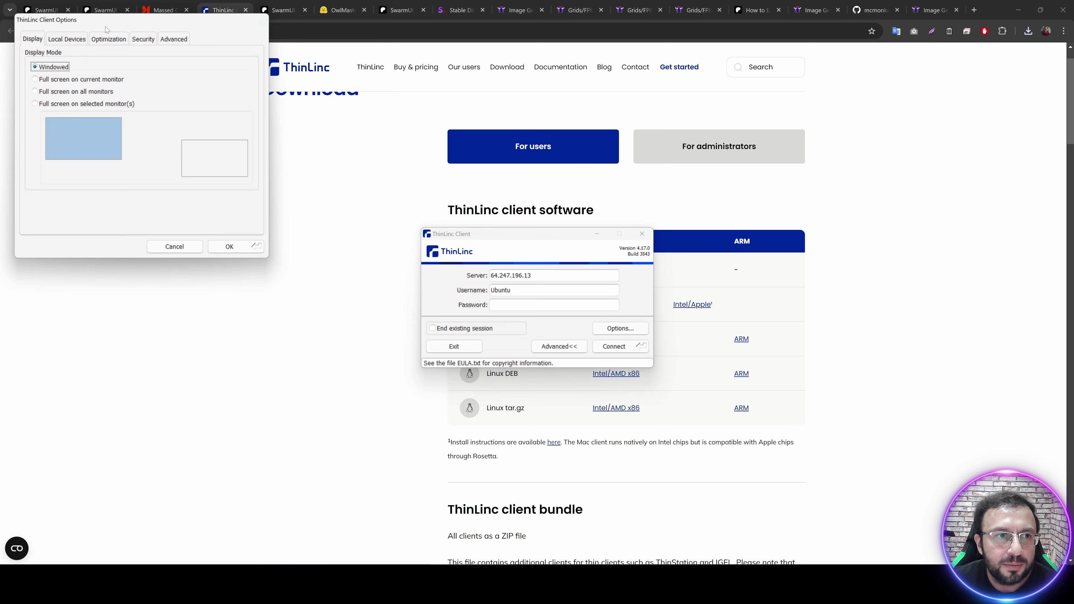
pyautogui.moveTo(106, 27); pyautogui.dragTo(239, 173)
pyautogui.click(199, 185)
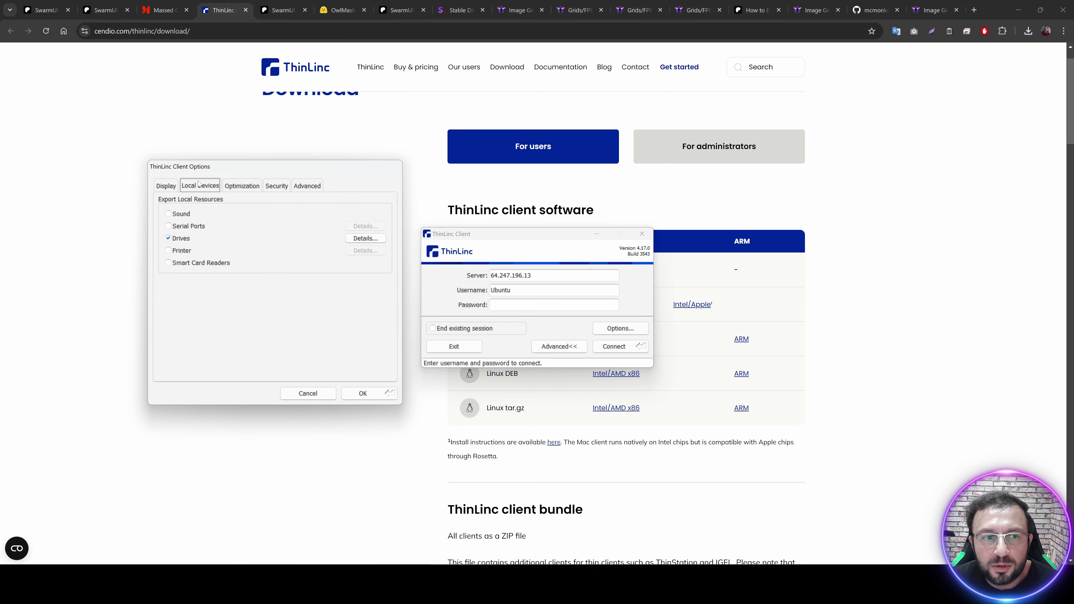
pyautogui.click(366, 239)
pyautogui.moveTo(123, 38); pyautogui.dragTo(511, 256)
pyautogui.click(482, 279)
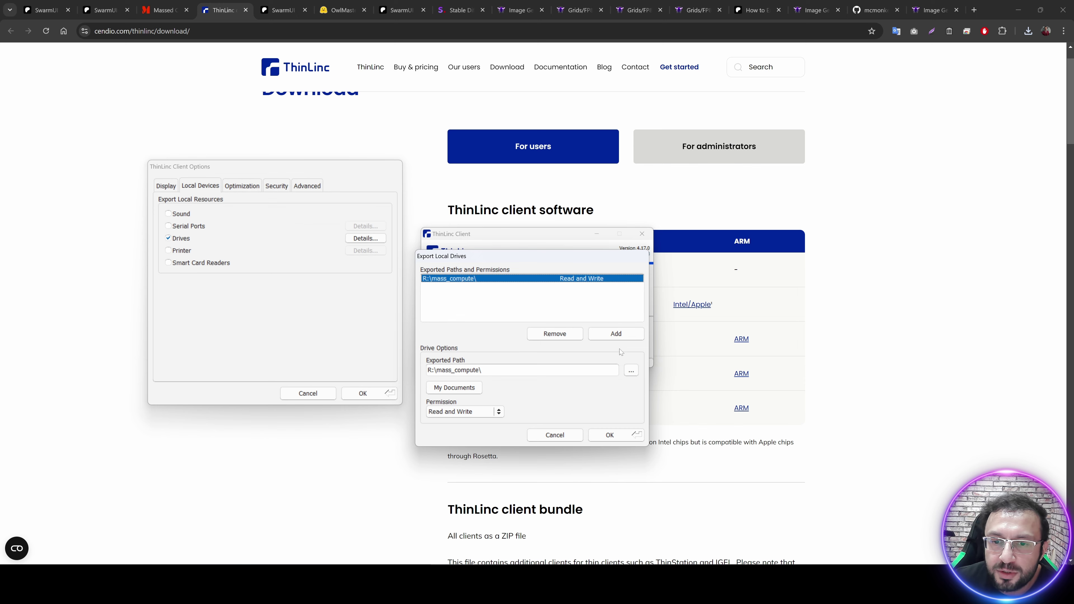
pyautogui.click(559, 336)
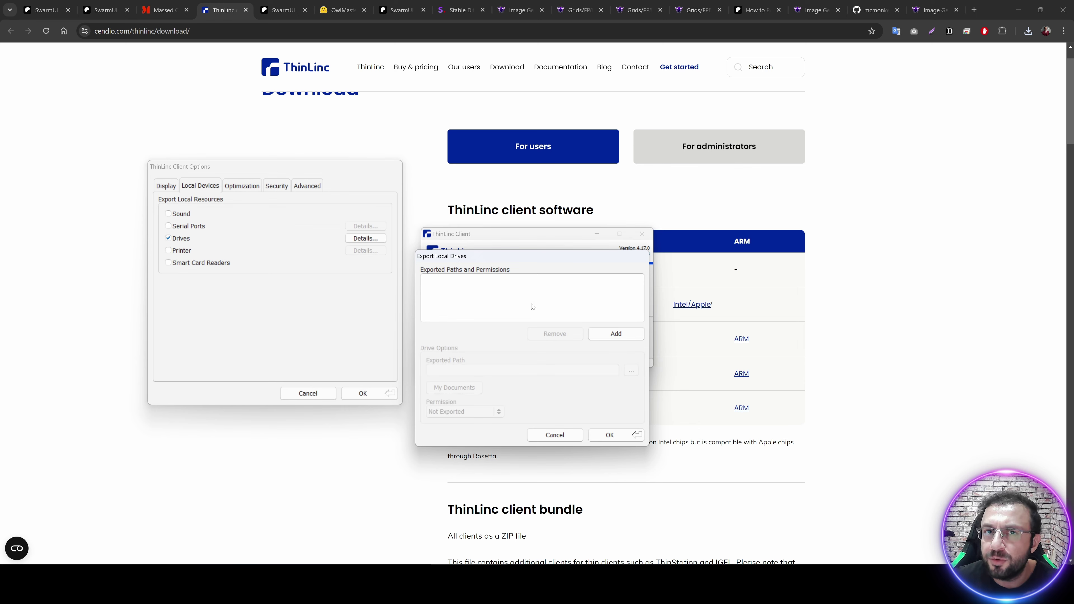
# Add the mass_compute folder on drive R: as an exported local path
pyautogui.click(614, 334)
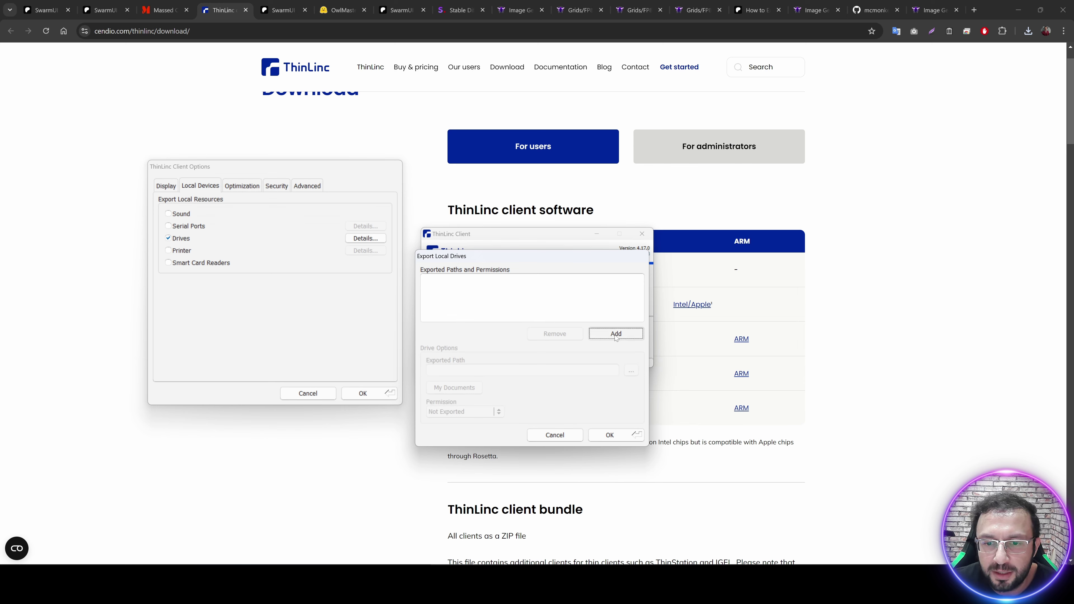
pyautogui.click(631, 371)
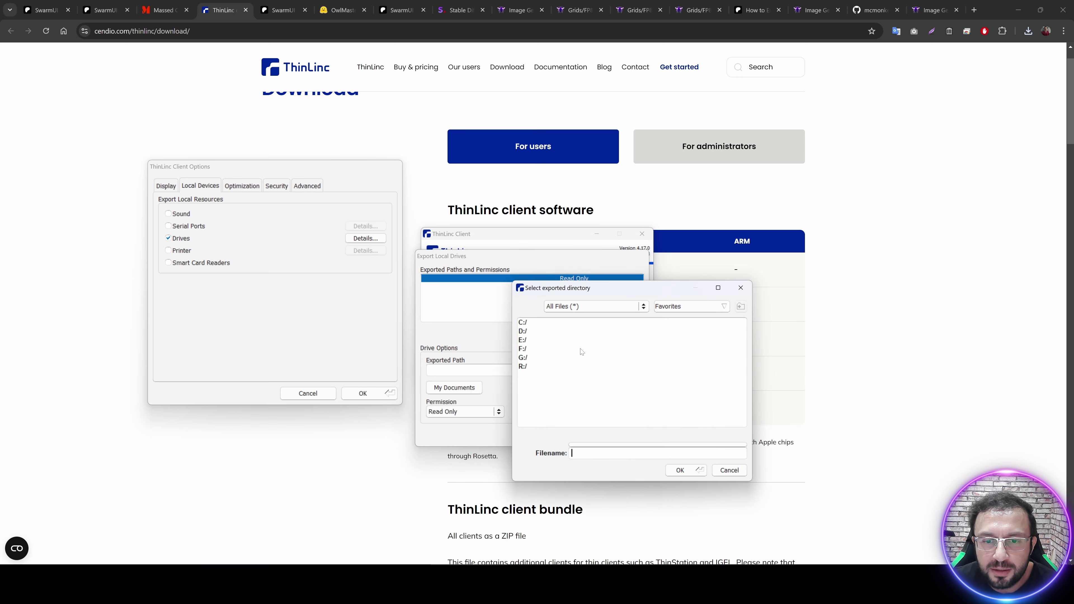
pyautogui.doubleClick(523, 366)
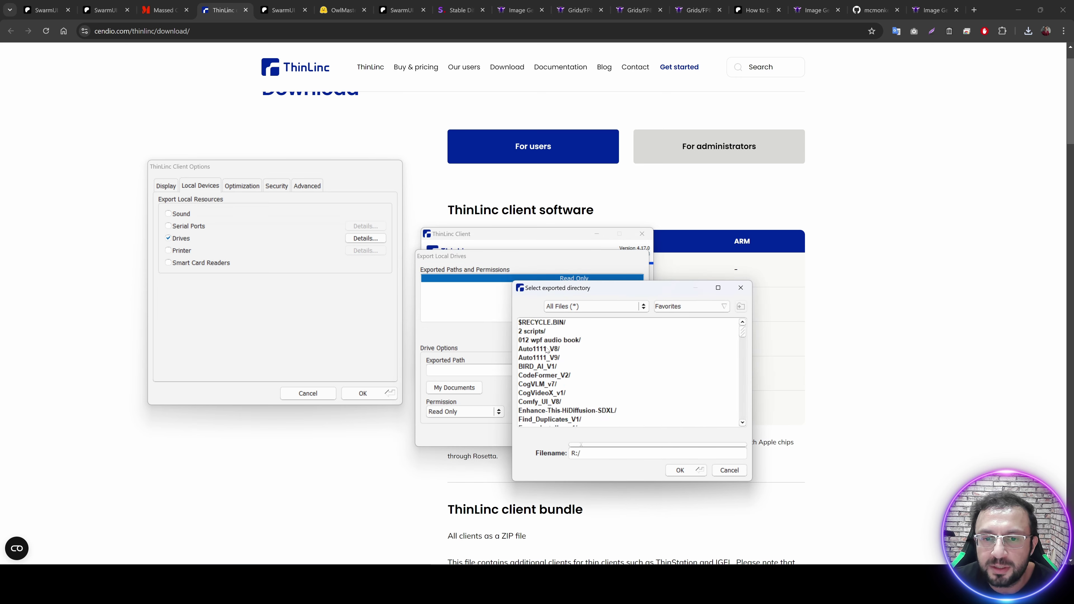
pyautogui.scroll(-7, 557, 359)
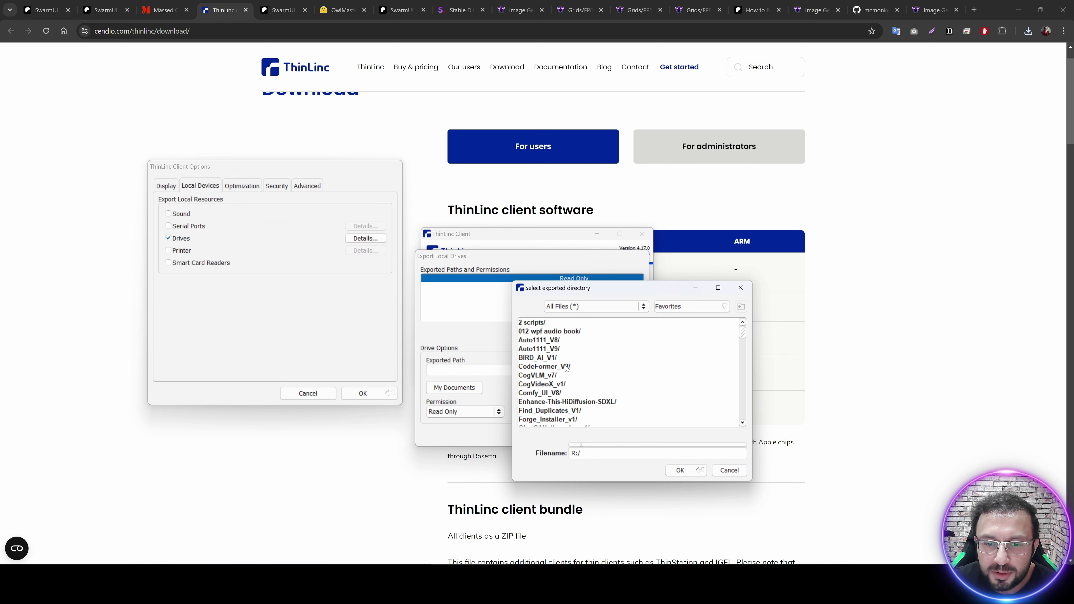
pyautogui.click(545, 375)
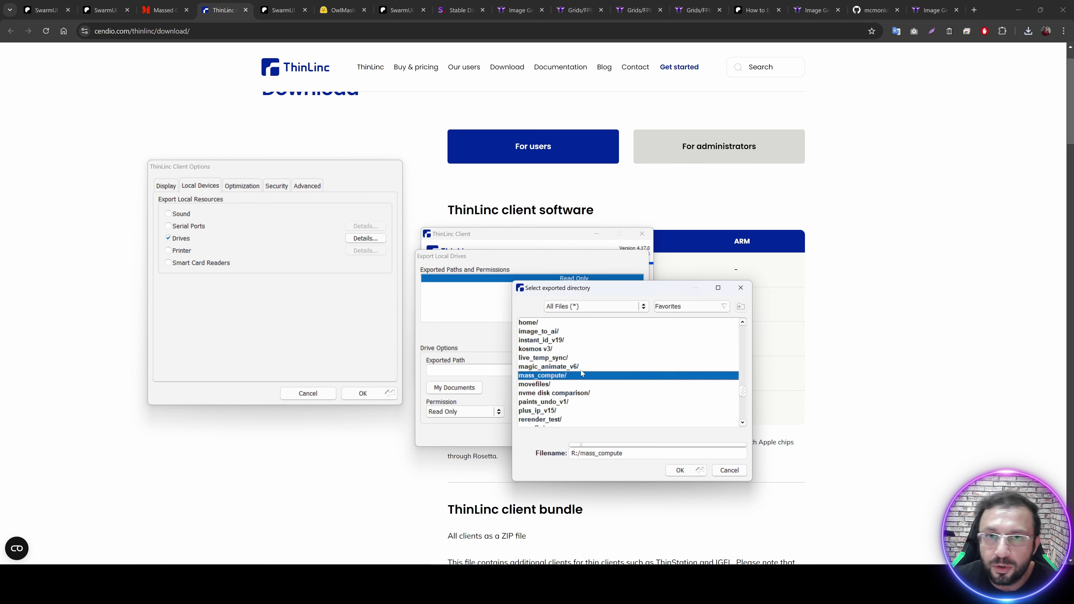
pyautogui.click(701, 468)
# Set the exported mass_compute folder's permission to Read and Write and confirm the client options
pyautogui.click(464, 414)
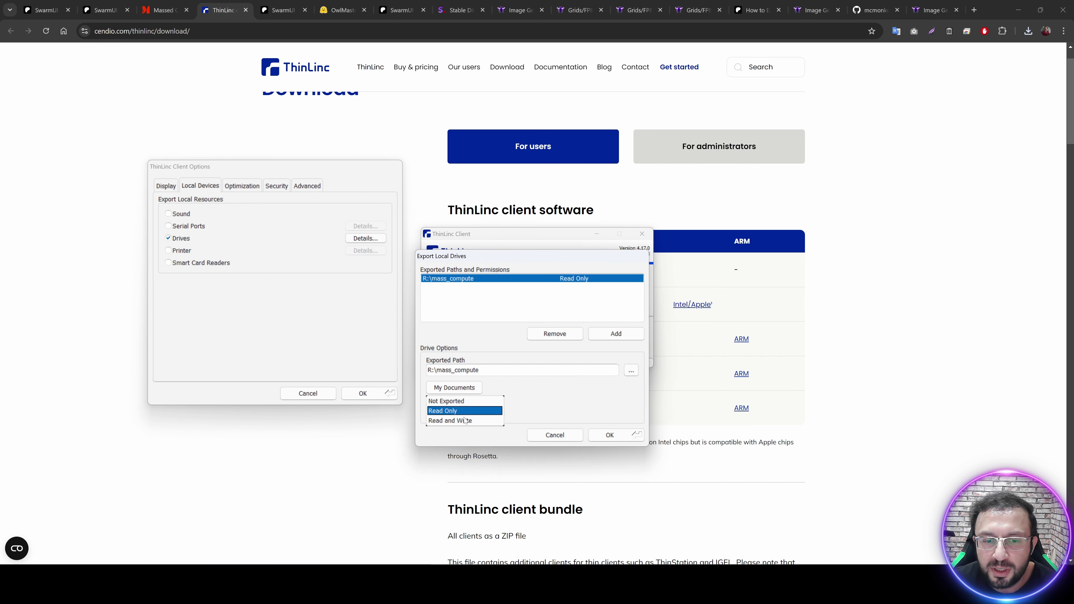
pyautogui.click(450, 421)
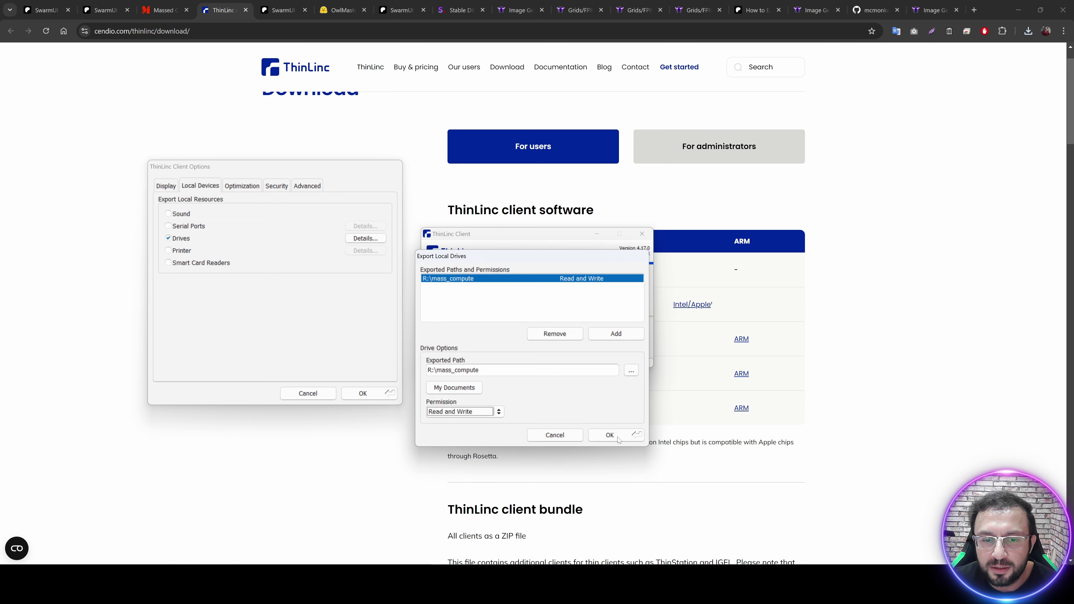
pyautogui.click(610, 434)
pyautogui.click(366, 392)
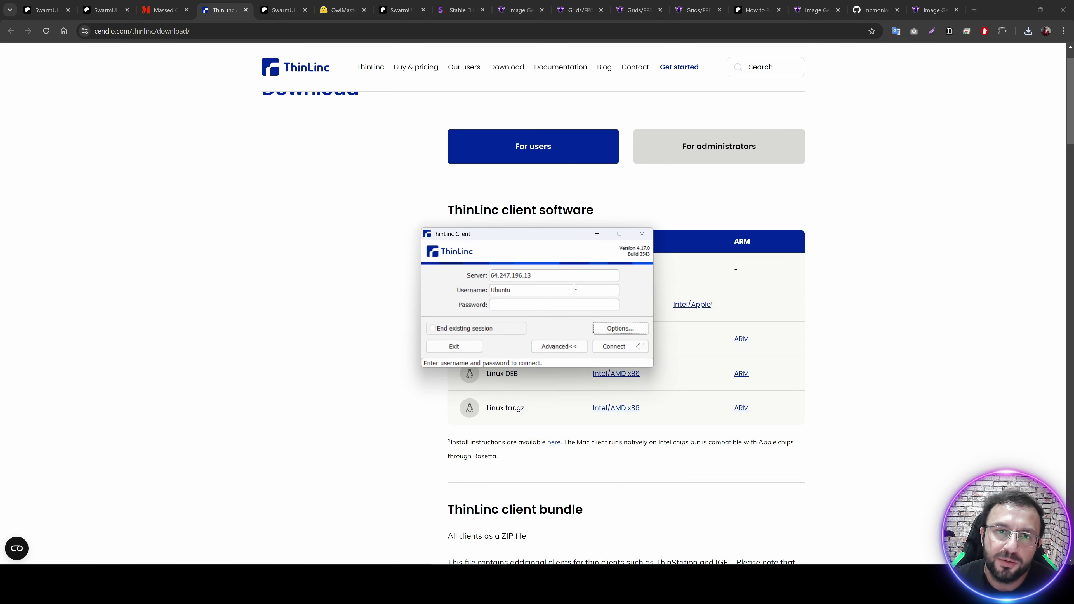
# Check the new instance's status on Massed Compute and enter its login IP 64.247.196.68 as the ThinLinc server
pyautogui.click(165, 10)
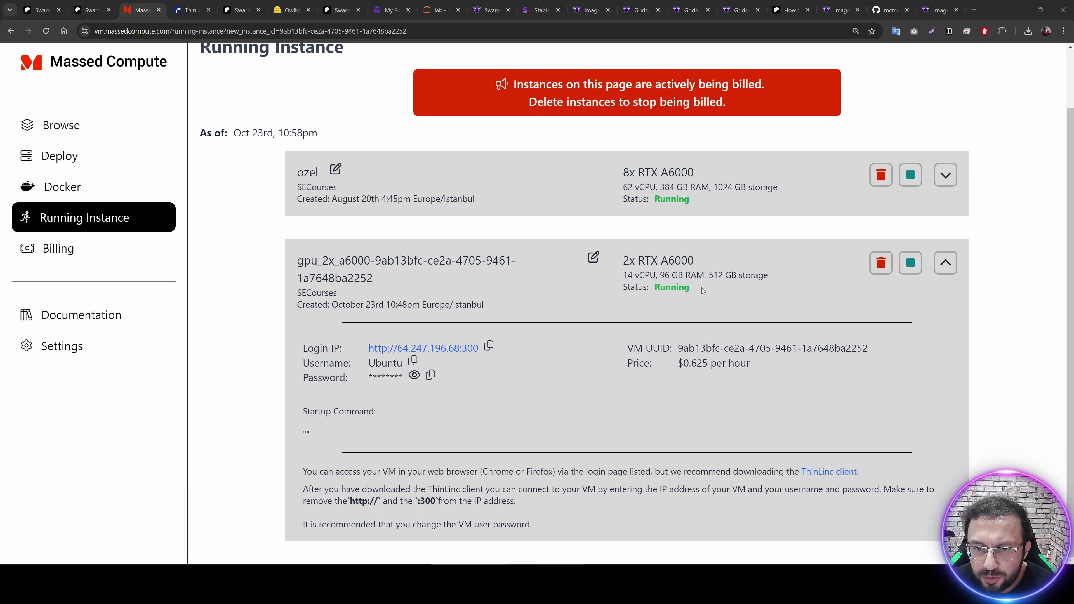
pyautogui.moveTo(702, 292); pyautogui.dragTo(630, 289)
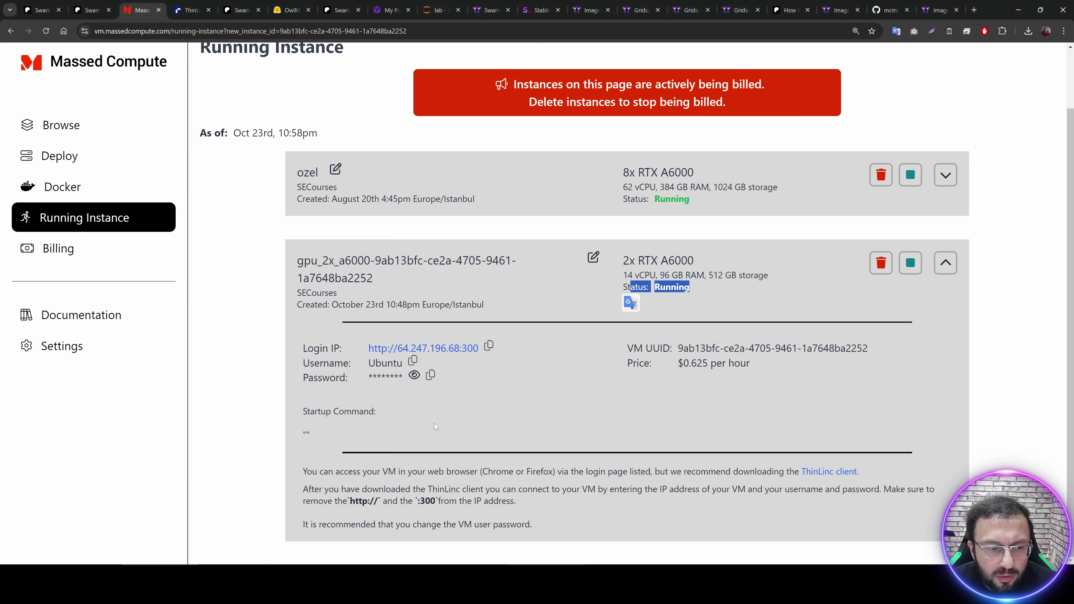
pyautogui.click(488, 346)
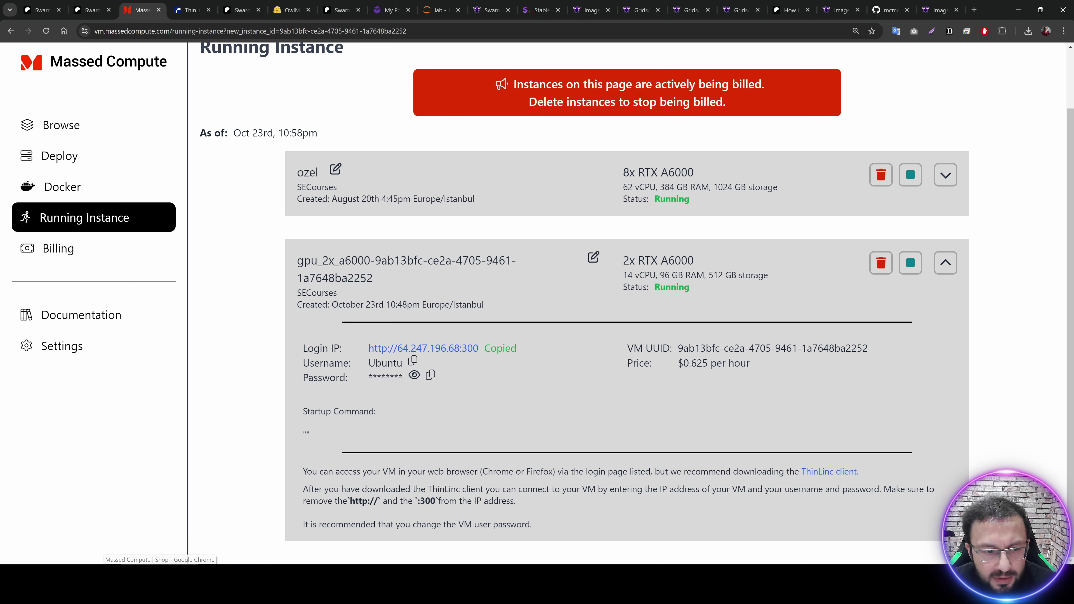
pyautogui.hotkey('alt', 'Tab')
pyautogui.doubleClick(512, 276)
pyautogui.hotkey('ctrl', 'v')
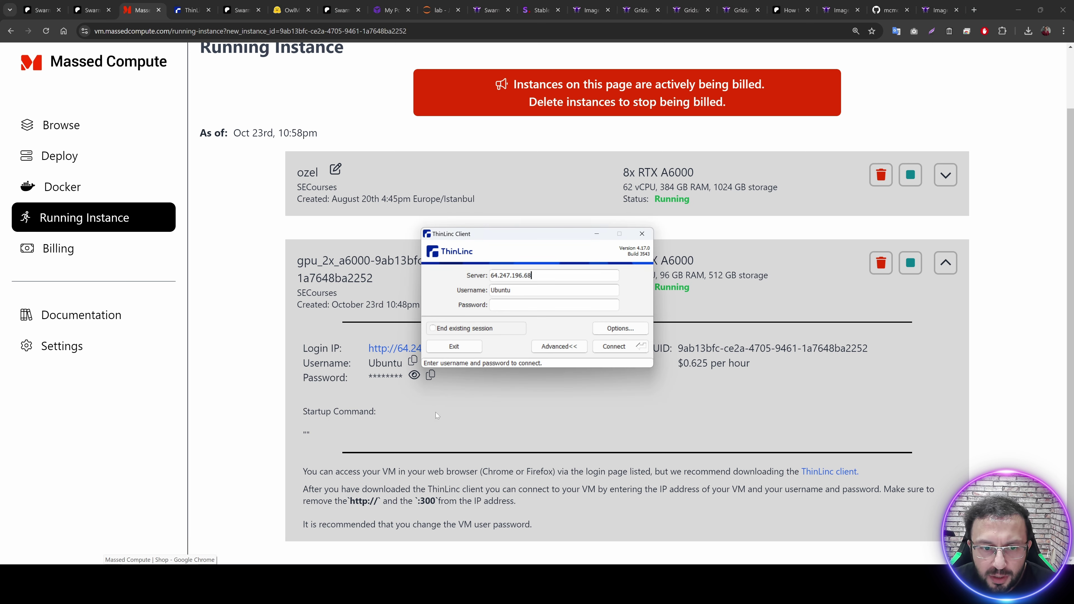
# Copy the instance's username and password from Massed Compute, enter the password in the ThinLinc client and connect
pyautogui.hotkey('alt', 'Tab')
pyautogui.click(412, 360)
pyautogui.hotkey('alt', 'Tab')
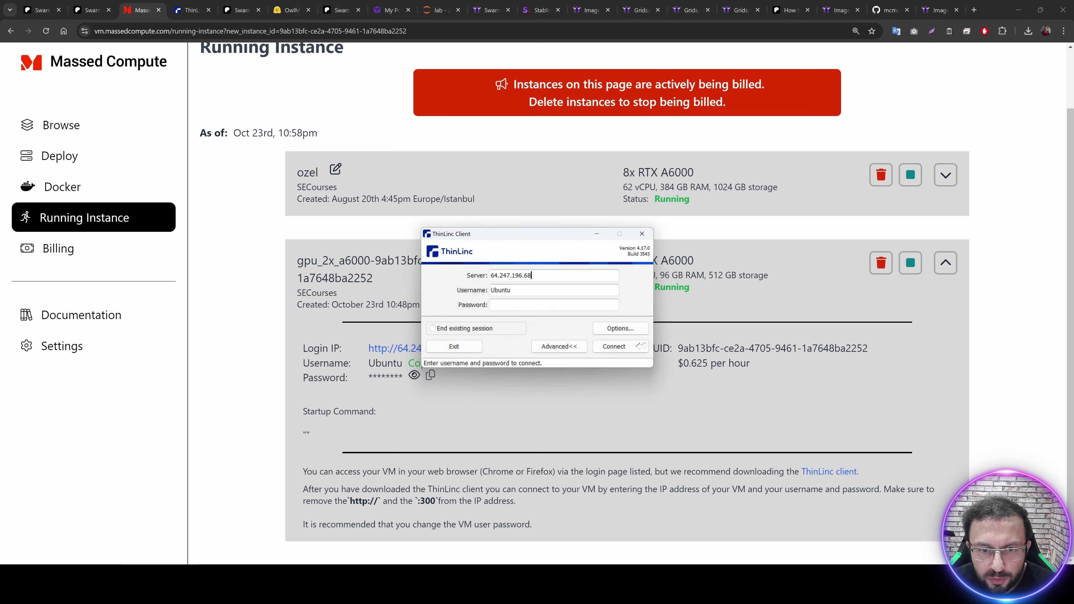
pyautogui.hotkey('alt', 'Tab')
pyautogui.click(430, 375)
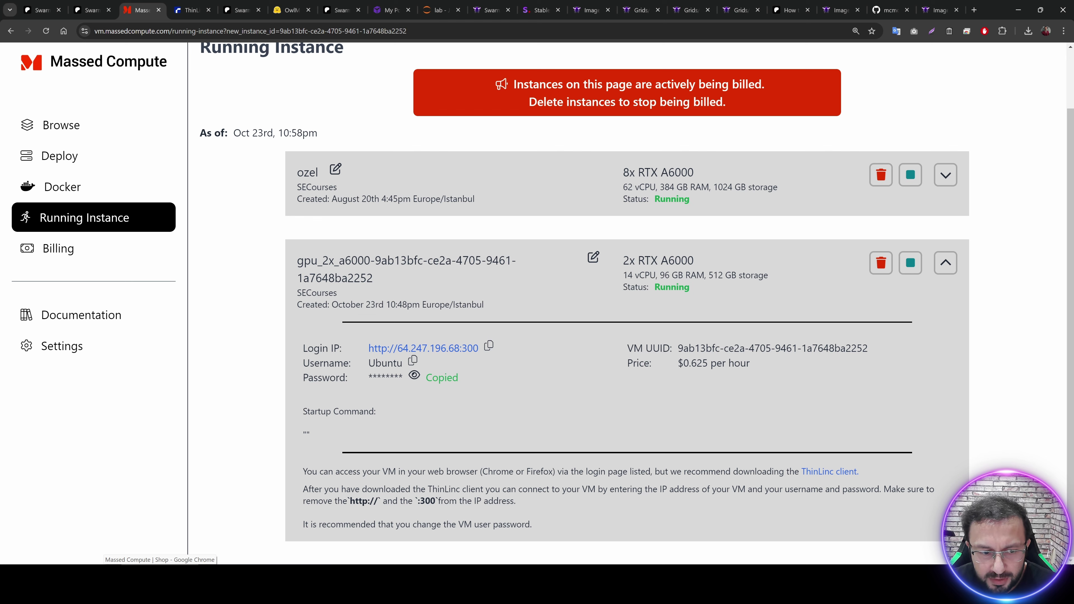
pyautogui.hotkey('alt', 'Tab')
pyautogui.hotkey('ctrl', 'v')
pyautogui.press('Return')
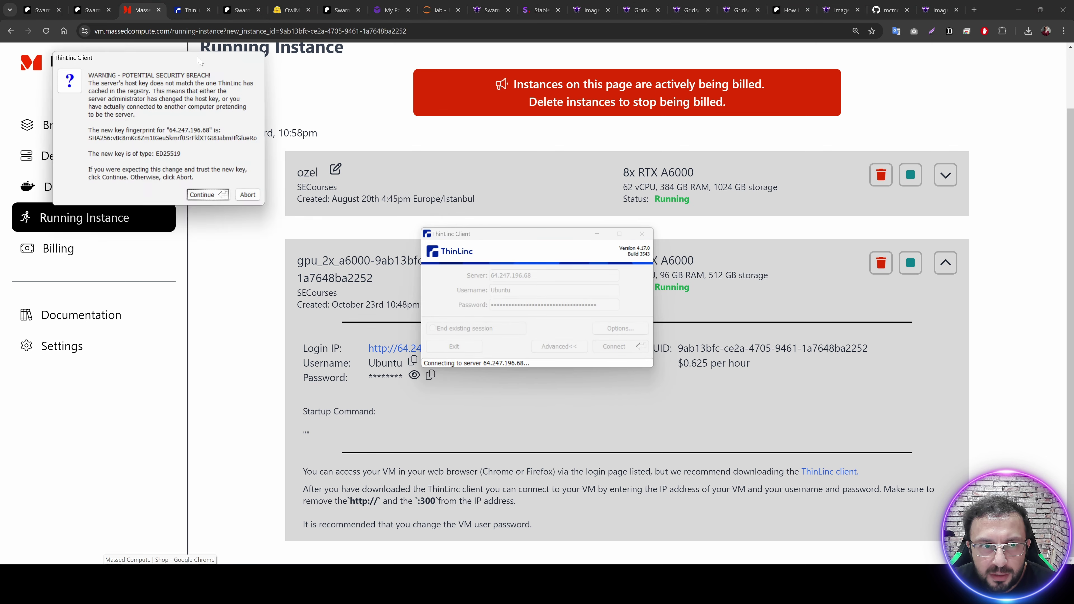
# Accept the server's new host key and start the remote desktop session from the ThinLinc Profile Chooser
pyautogui.moveTo(198, 61); pyautogui.dragTo(455, 222)
pyautogui.click(464, 355)
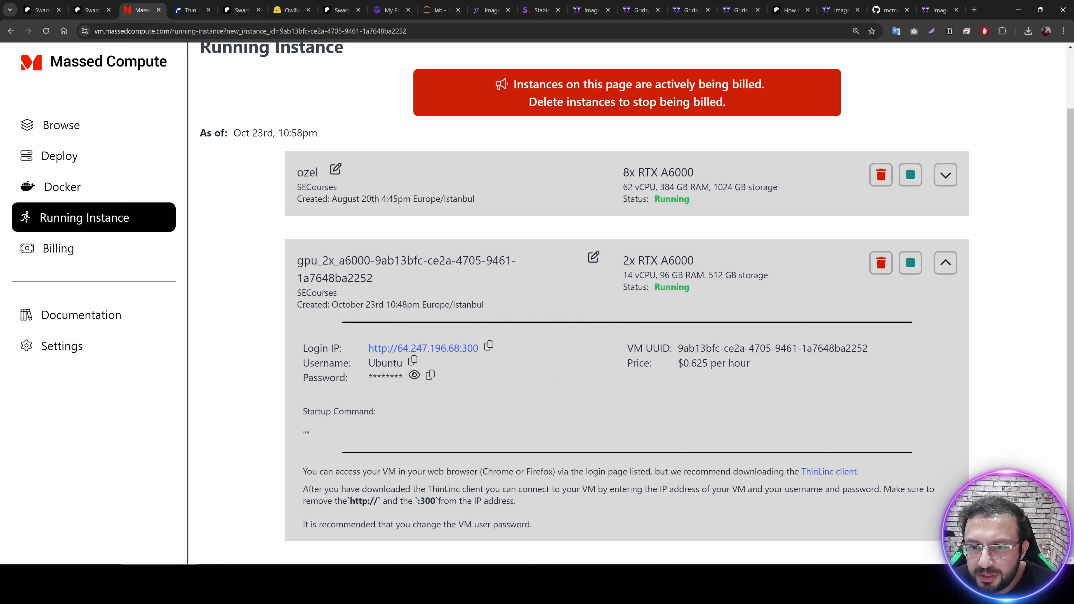
pyautogui.moveTo(708, 275)
pyautogui.mouseDown()
pyautogui.moveTo(747, 274)
pyautogui.moveTo(693, 289)
pyautogui.moveTo(697, 275)
pyautogui.mouseUp()
pyautogui.click(767, 302)
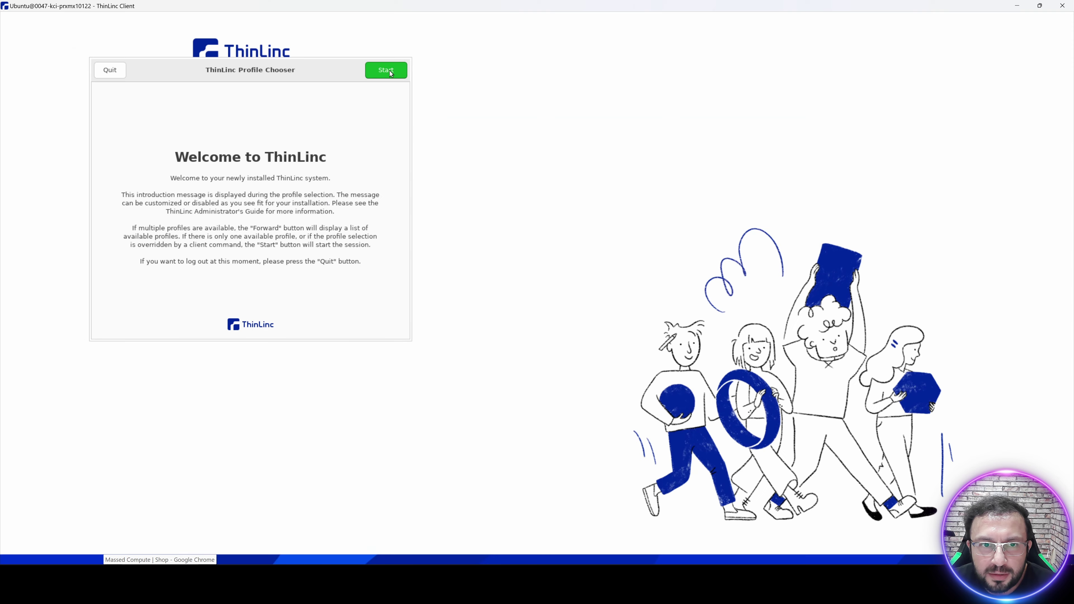
pyautogui.click(389, 71)
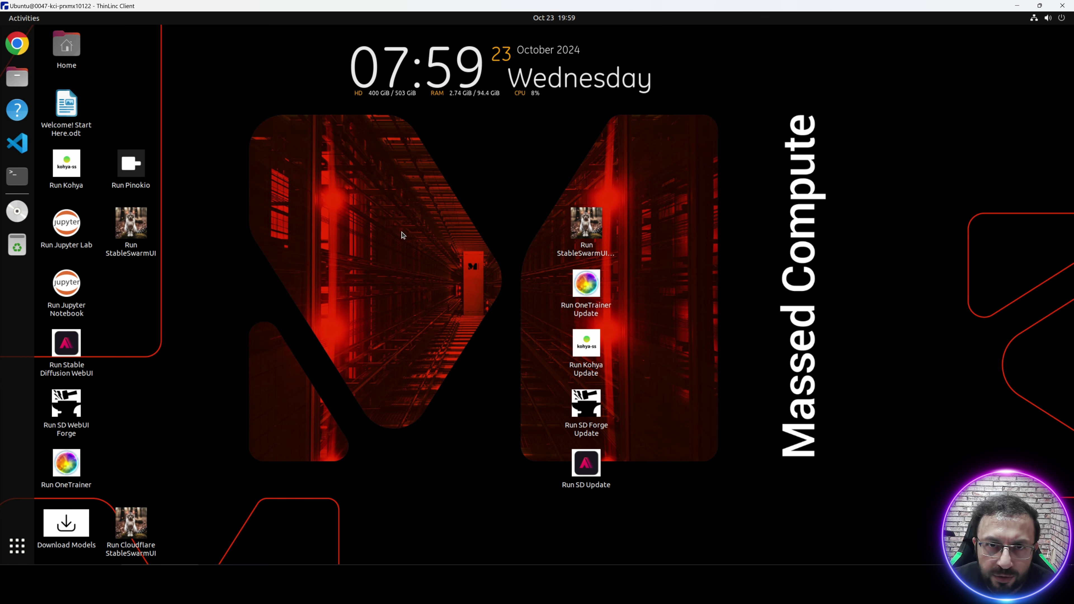
# Copy the manual downloads repo link from the Patreon post and open the OwlMaster/SD3New repository in the remote machine's browser
pyautogui.click(77, 527)
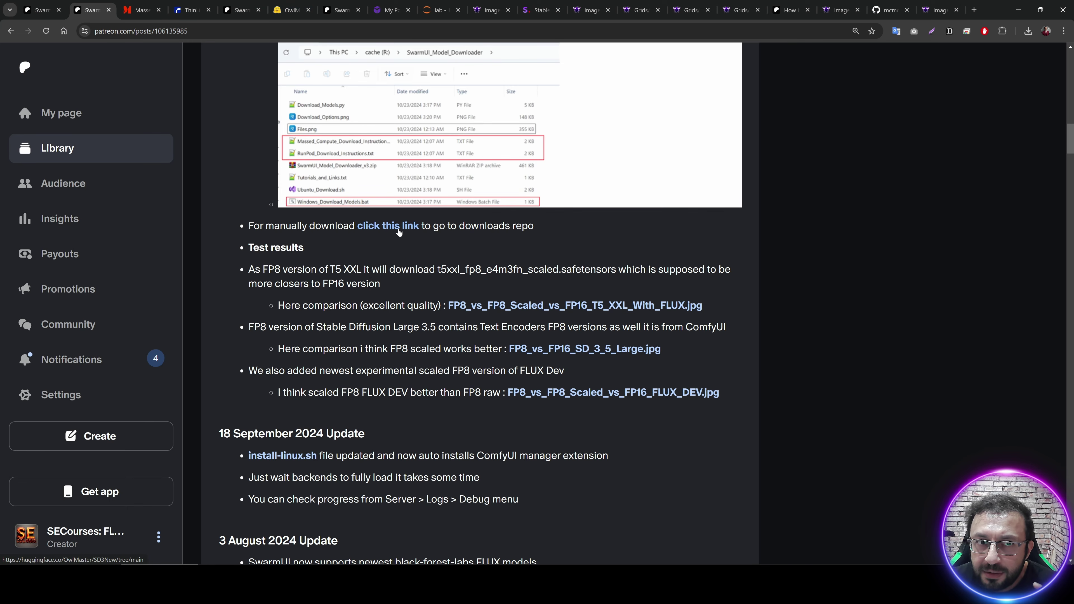
pyautogui.rightClick(397, 229)
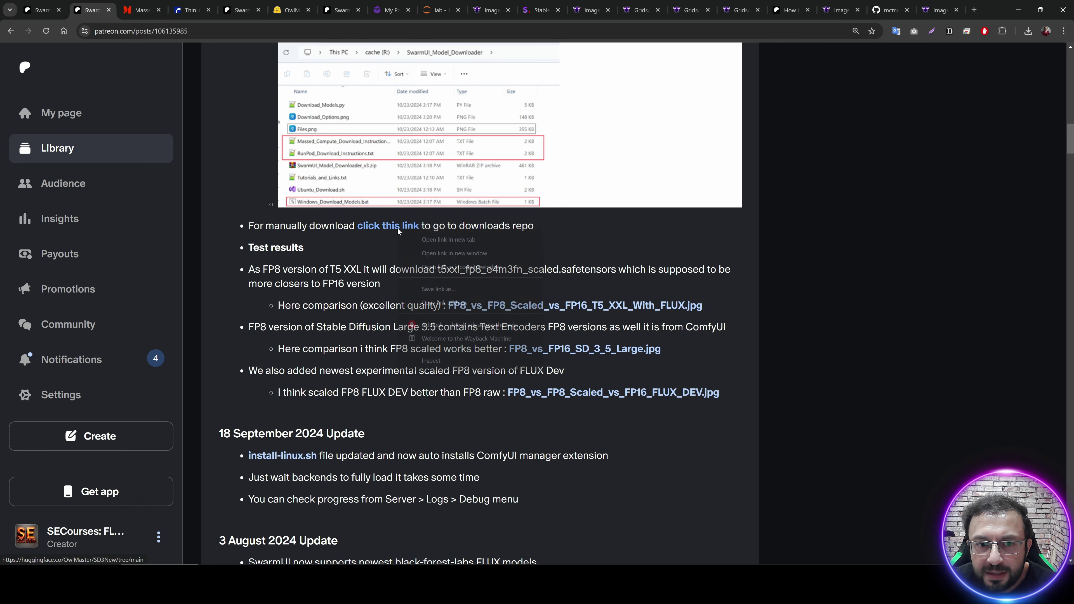
pyautogui.click(442, 304)
pyautogui.hotkey('alt', 'Tab')
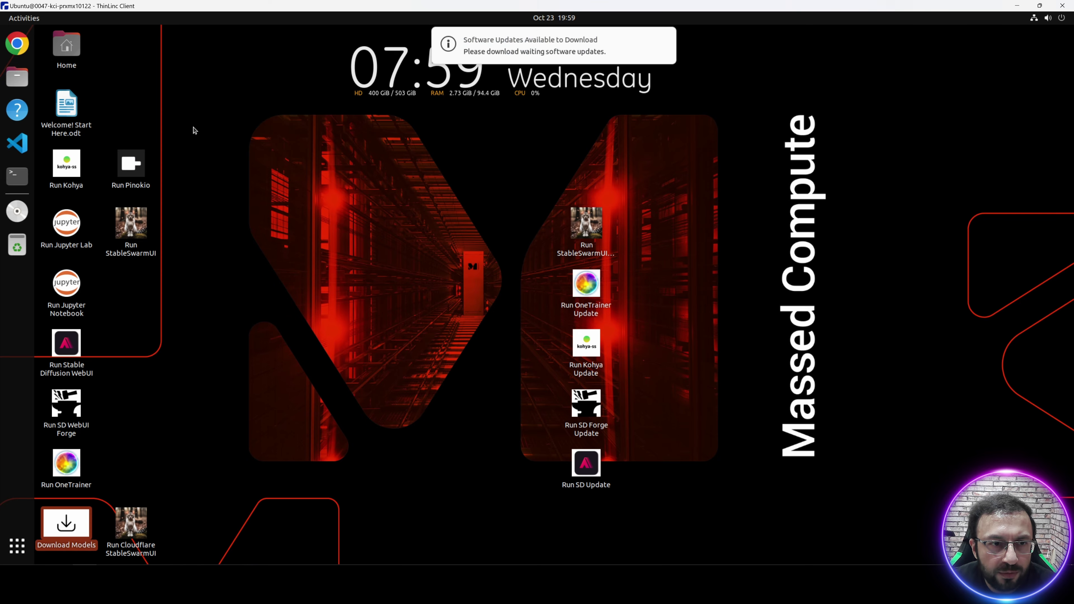
pyautogui.click(17, 55)
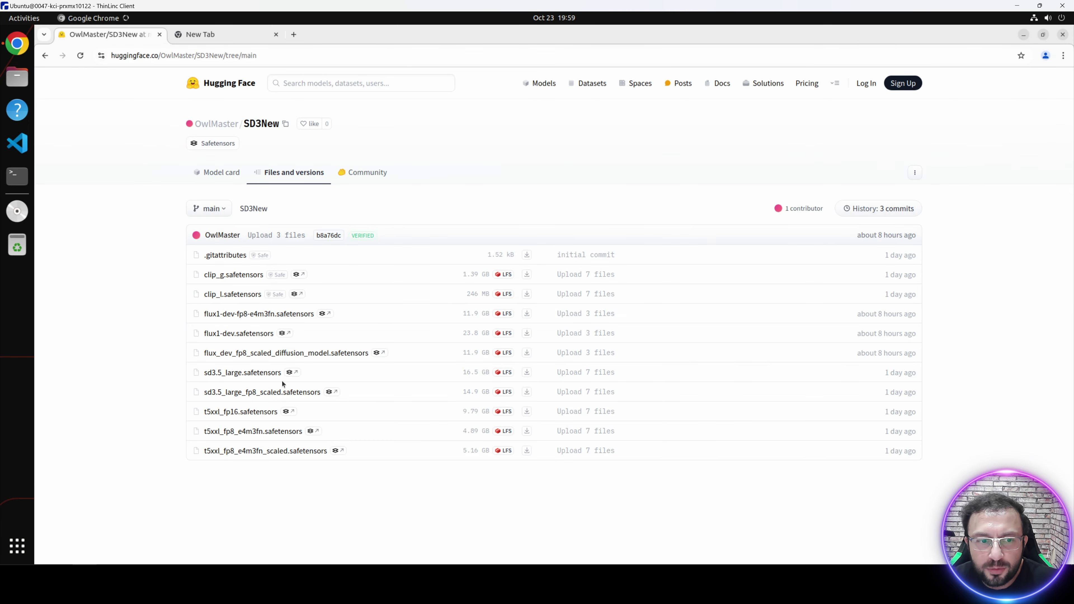
# Download SwarmUI_Model_Downloader_v5.zip from the linked Patreon models downloader post and show it in the local mass_compute folder
pyautogui.hotkey('alt', 'Tab')
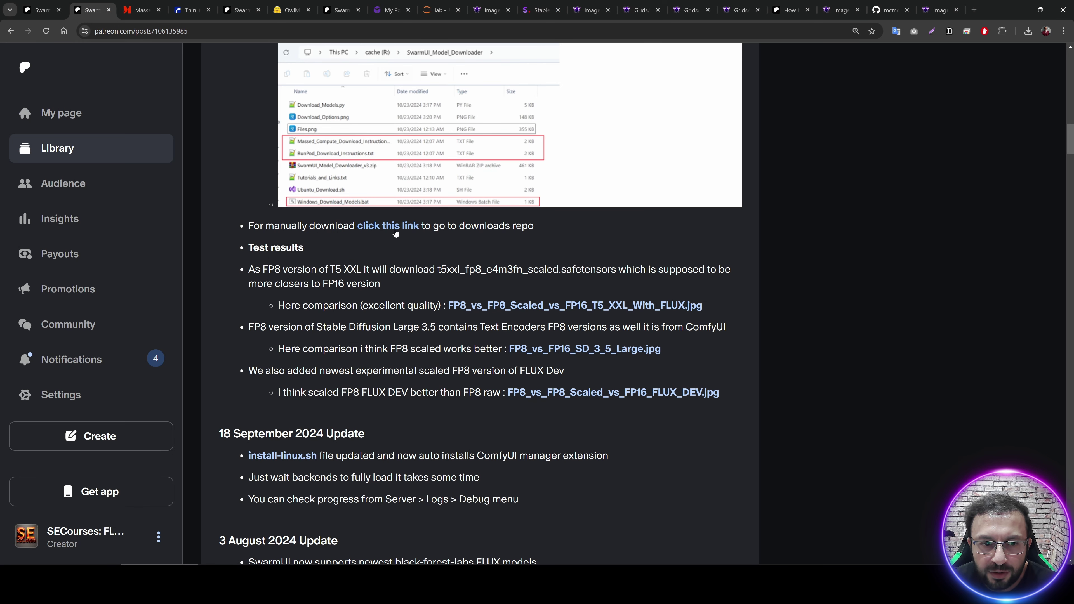
pyautogui.scroll(7, 617, 288)
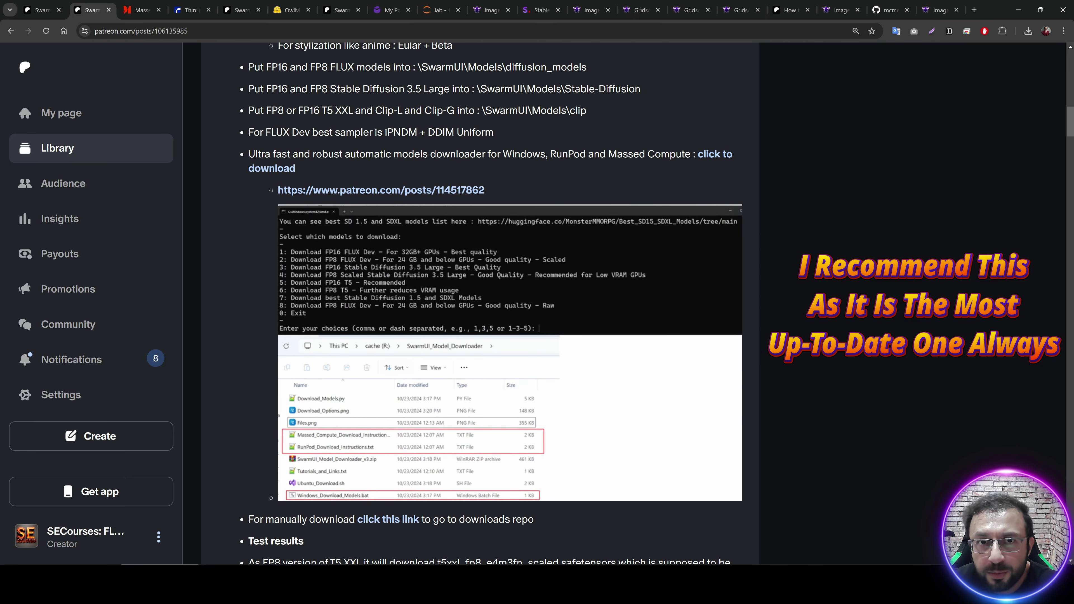
pyautogui.click(428, 192)
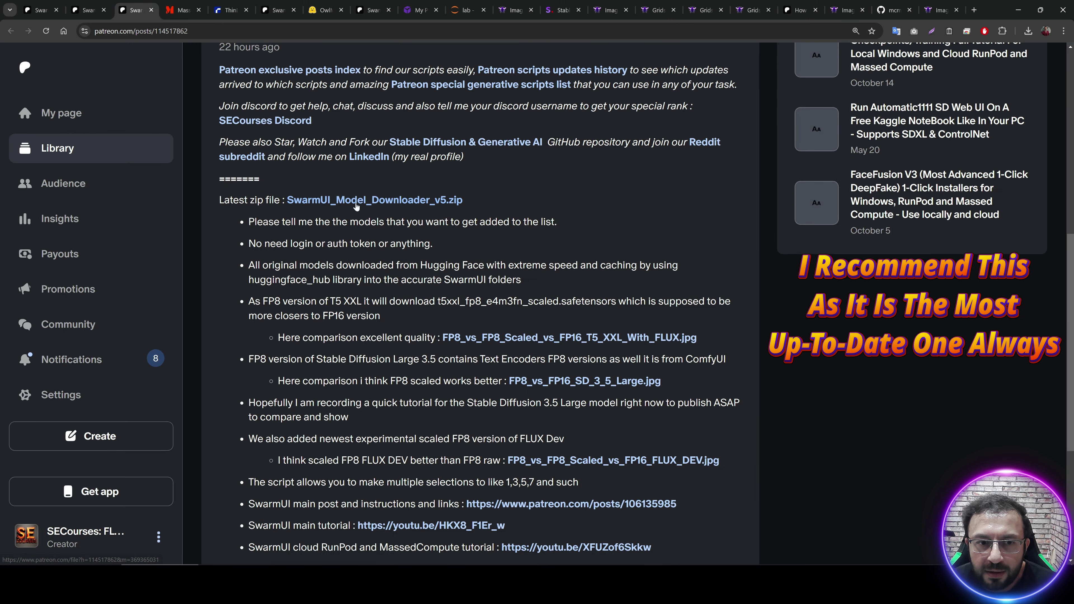
pyautogui.click(356, 204)
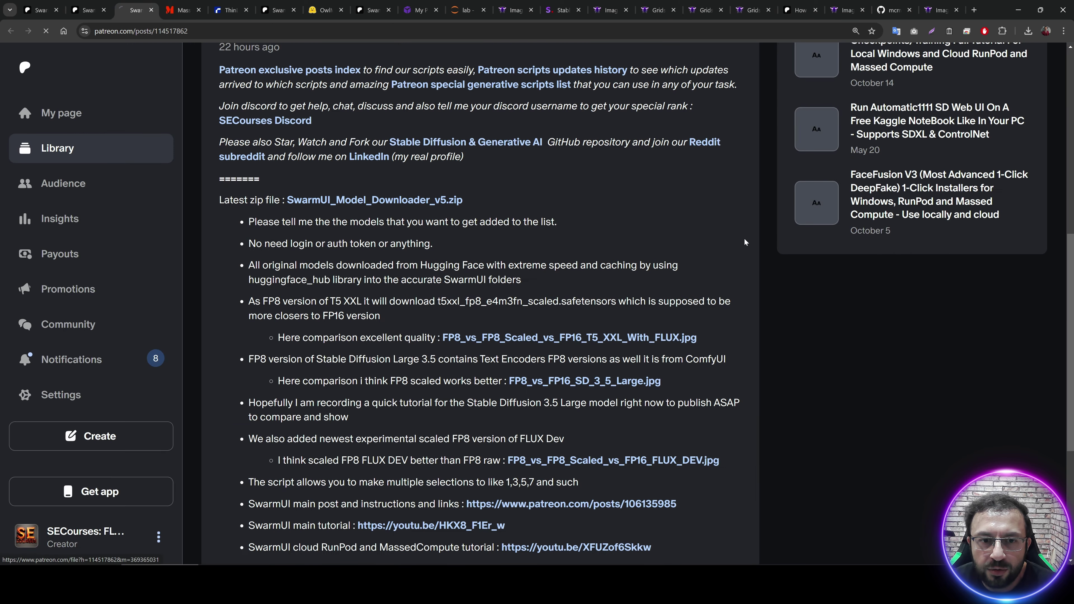
pyautogui.click(1001, 55)
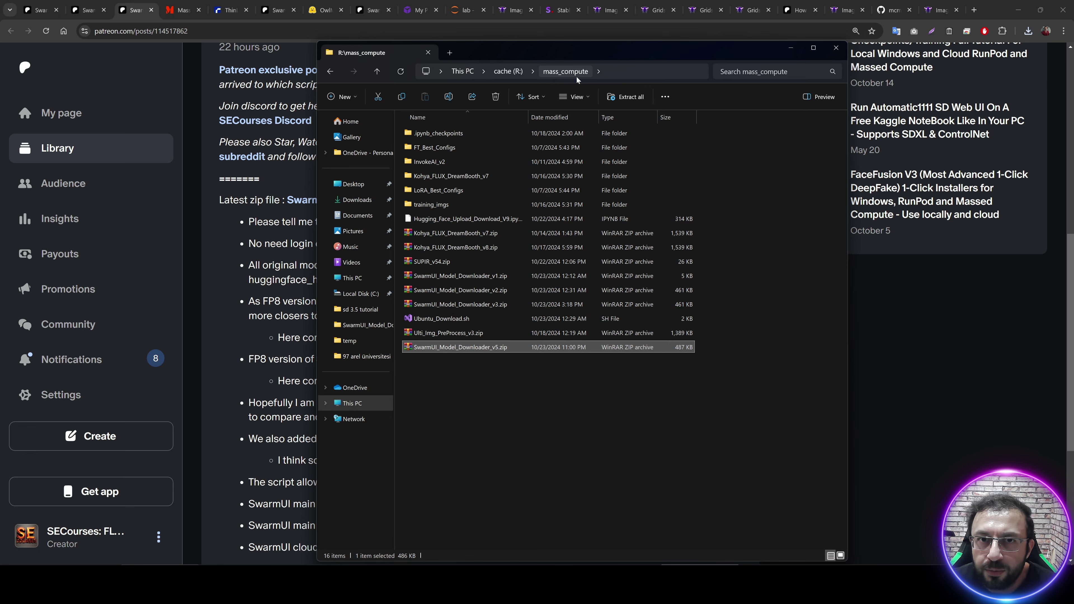
# On the remote machine, copy SwarmUI_Model_Downloader_v5.zip from the thindrives mass_compute folder into Downloads
pyautogui.hotkey('alt', 'Tab')
pyautogui.click(17, 76)
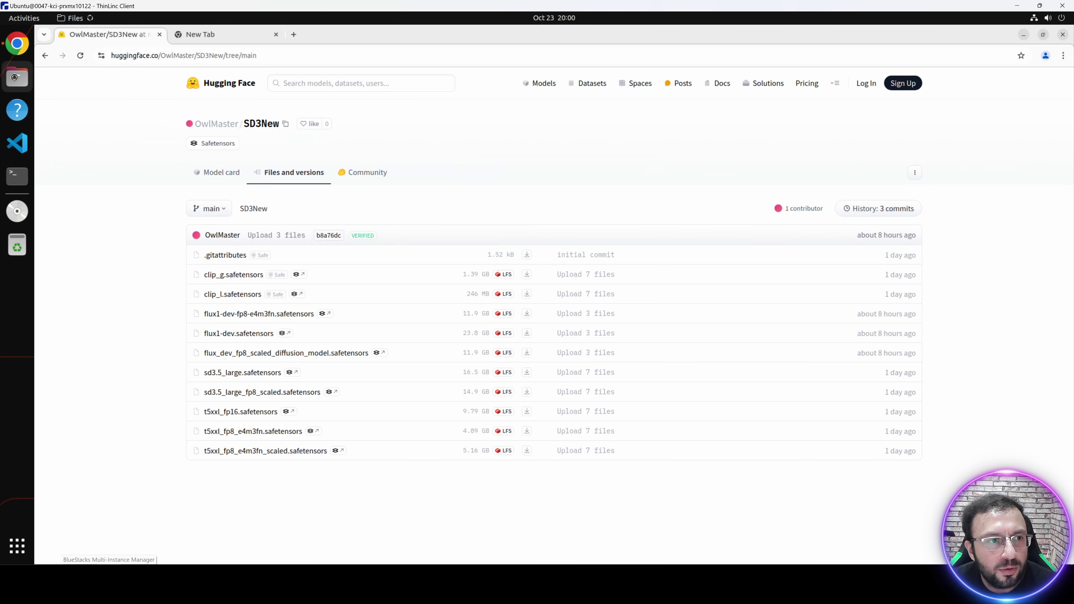
pyautogui.scroll(-3, 261, 196)
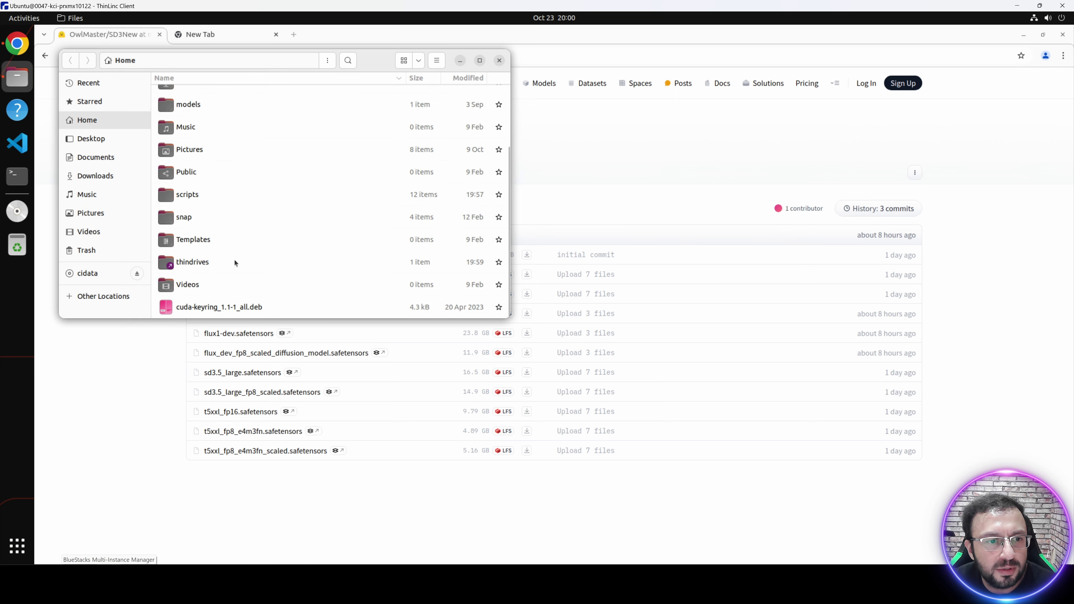
pyautogui.doubleClick(208, 263)
pyautogui.doubleClick(195, 98)
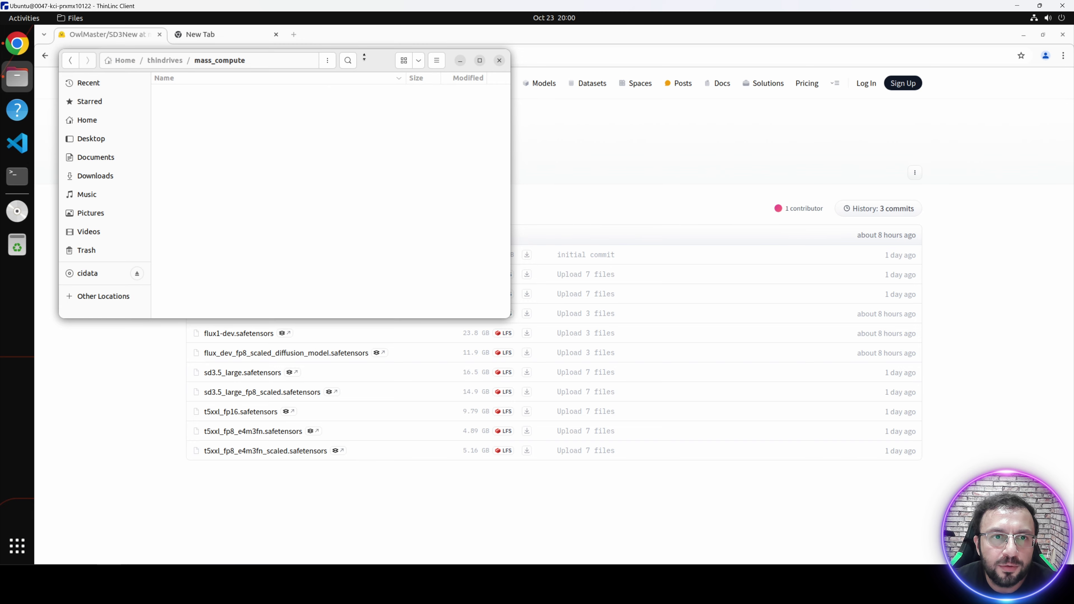
pyautogui.moveTo(364, 60); pyautogui.dragTo(429, 61)
pyautogui.scroll(-5, 330, 197)
pyautogui.click(353, 262)
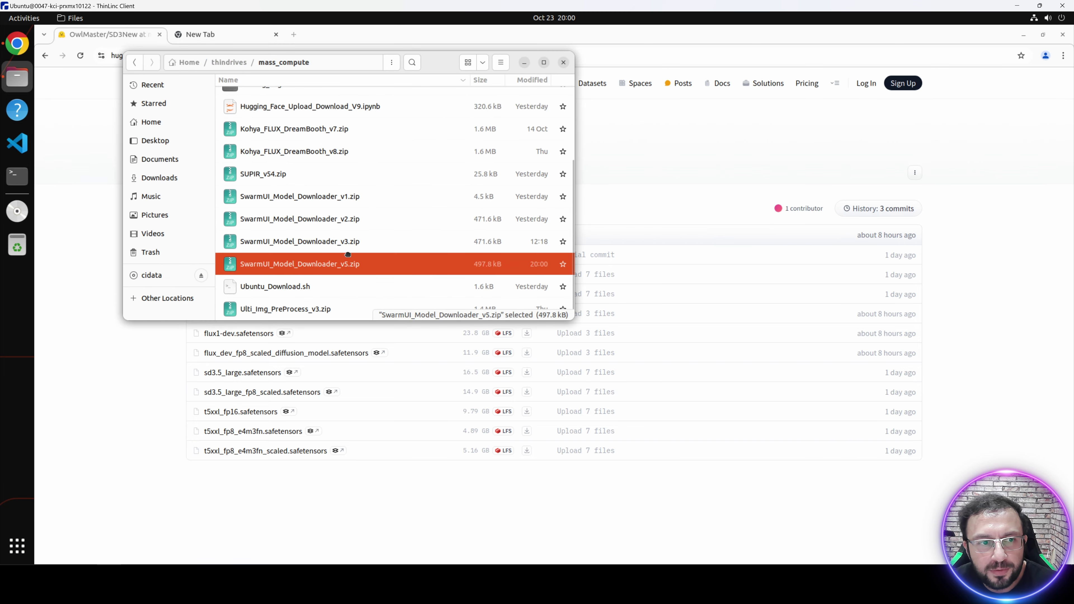
pyautogui.moveTo(353, 262); pyautogui.dragTo(161, 182)
# Extract SwarmUI_Model_Downloader_v5.zip in the Downloads folder and open the extracted folder
pyautogui.click(160, 178)
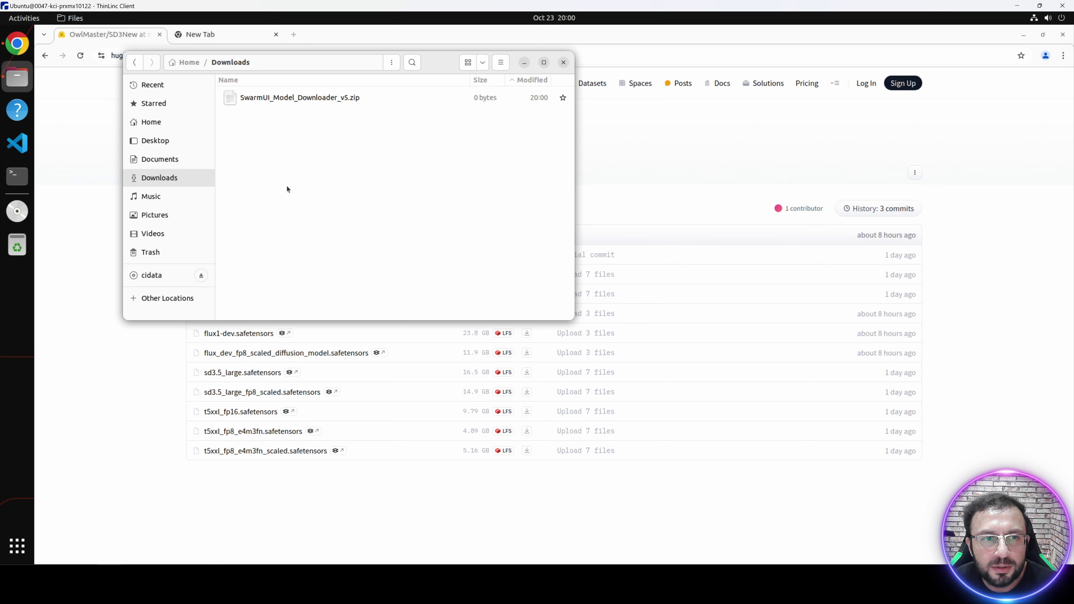
pyautogui.rightClick(307, 98)
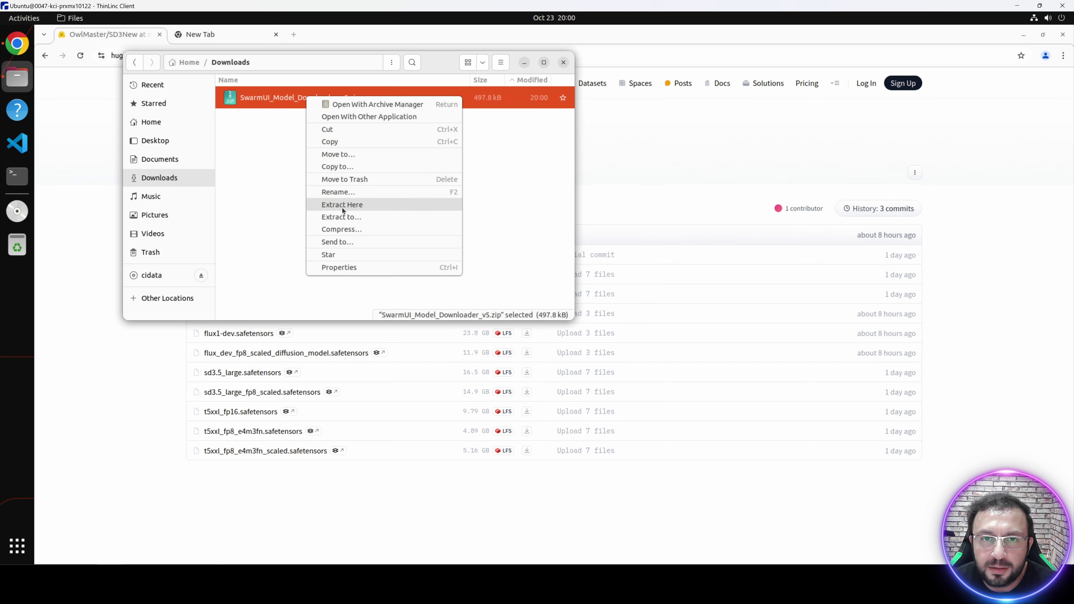
pyautogui.click(343, 205)
pyautogui.doubleClick(305, 99)
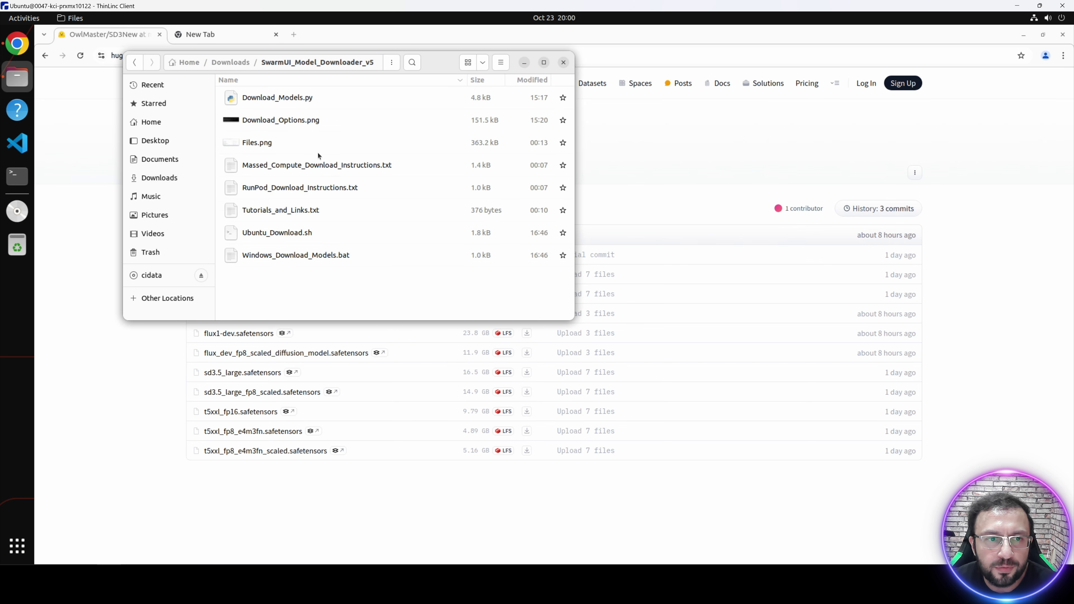
# Run the chmod +x Ubuntu_Download.sh and ./Ubuntu_Download.sh commands from Massed_Compute_Download_Instructions.txt in a terminal opened in the SwarmUI_Model_Downloader_v5 folder
pyautogui.doubleClick(330, 169)
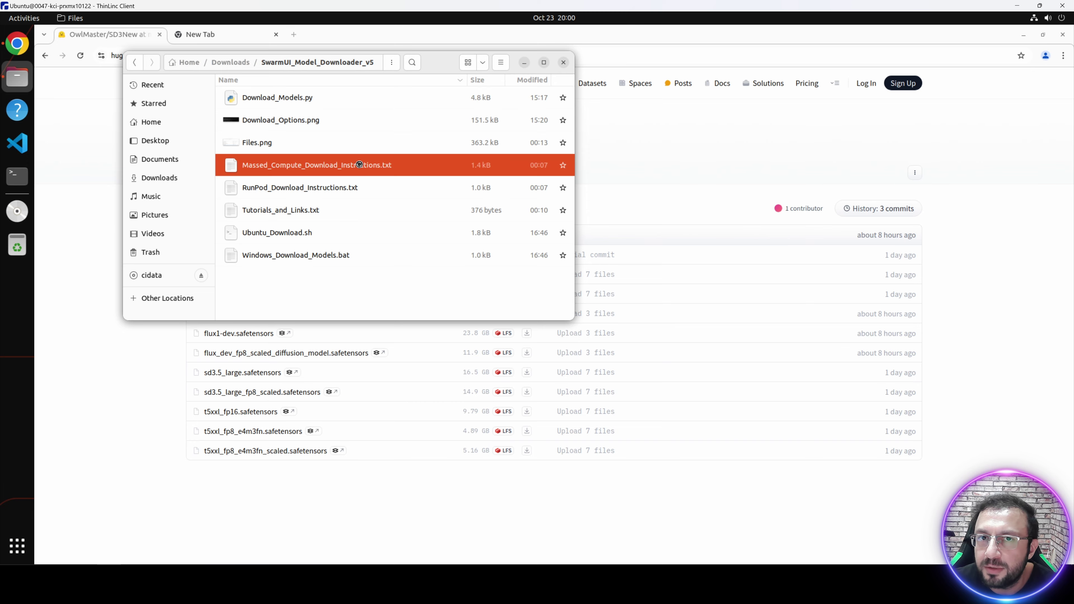
pyautogui.moveTo(136, 344); pyautogui.dragTo(56, 332)
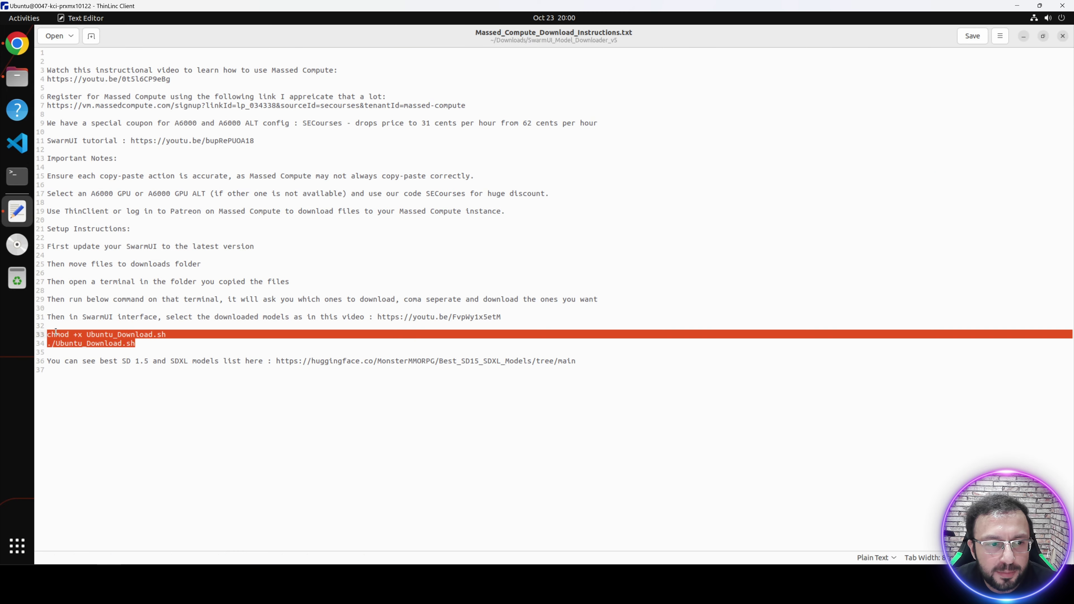
pyautogui.click(17, 76)
pyautogui.click(391, 62)
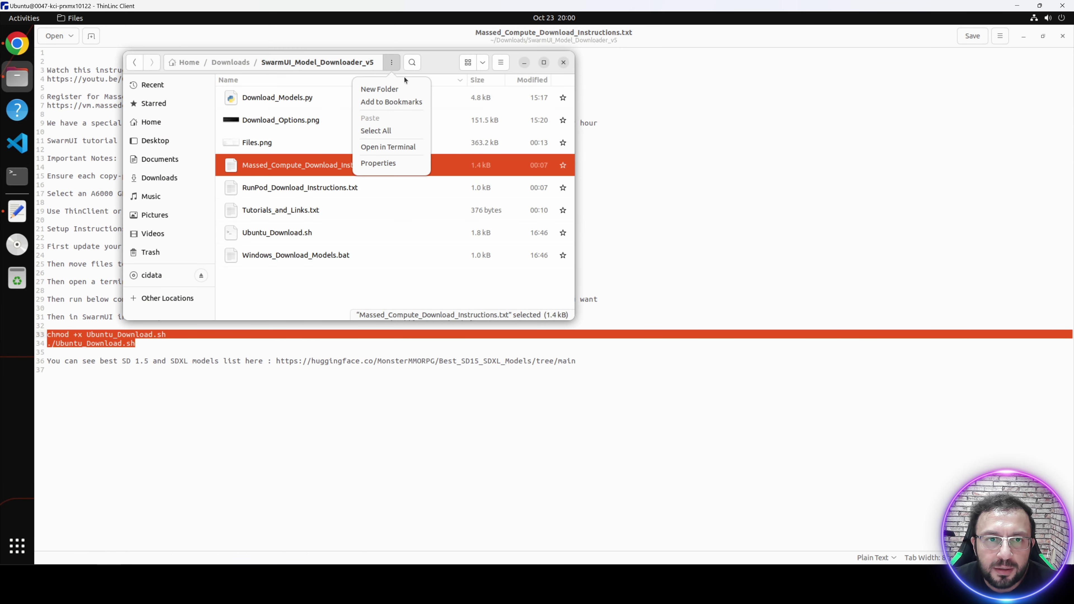
pyautogui.click(398, 146)
pyautogui.rightClick(288, 119)
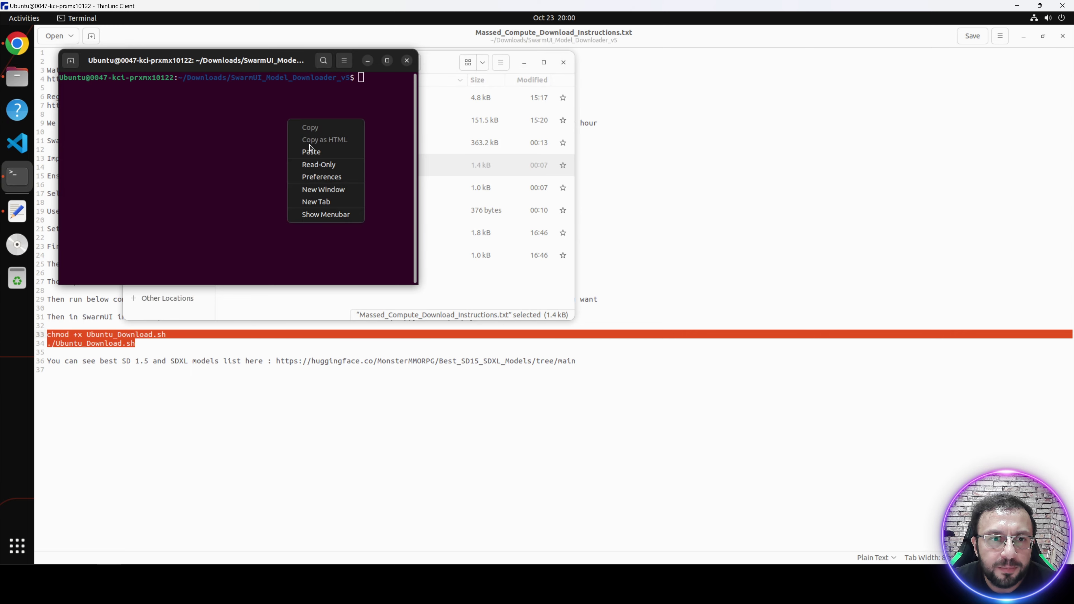
pyautogui.click(311, 149)
pyautogui.press('super+Up')
pyautogui.press('Return')
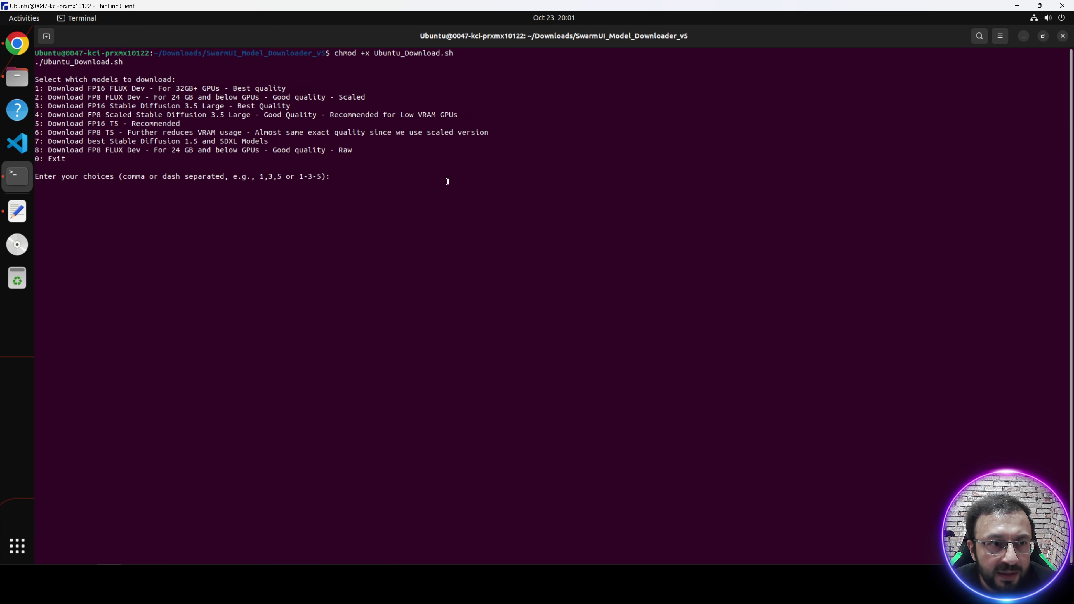
# Submit model choices 1,4,5 for download and make the terminal readable with larger text and a wider restored window
pyautogui.write('1,4')
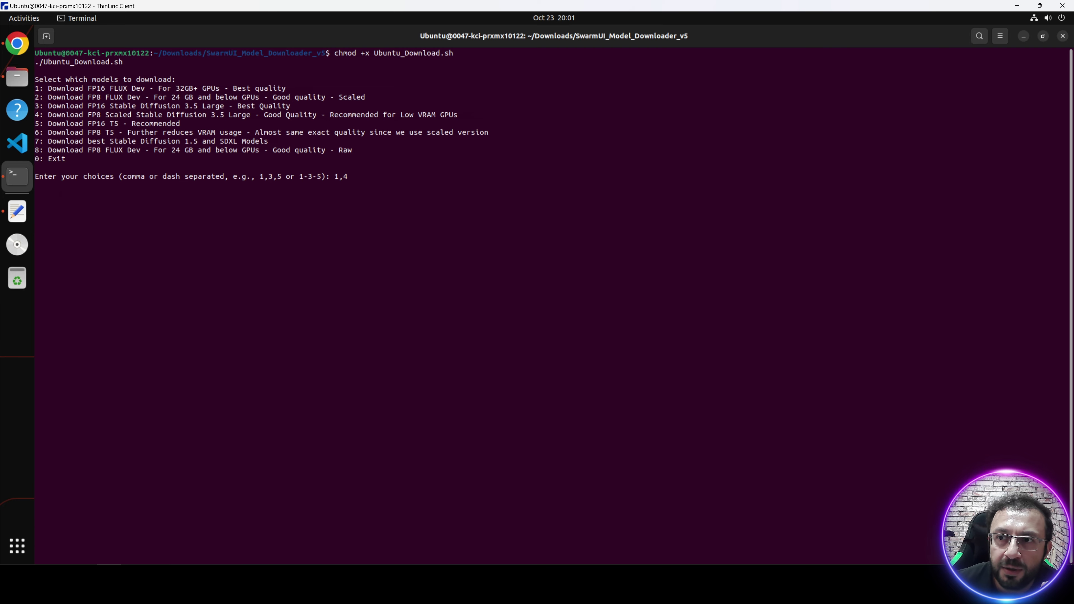
pyautogui.click(980, 39)
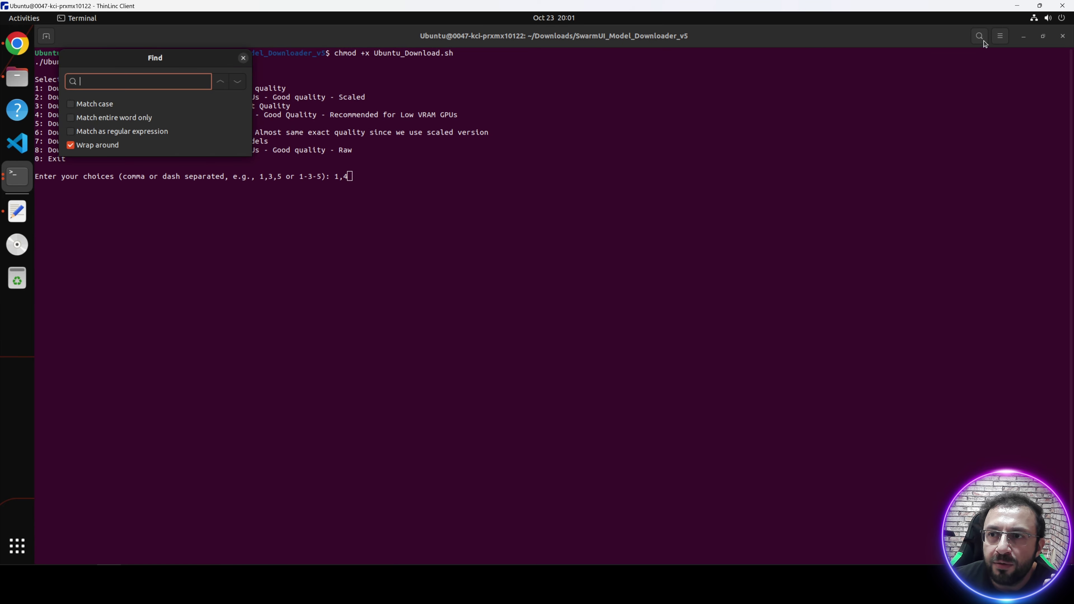
pyautogui.click(243, 58)
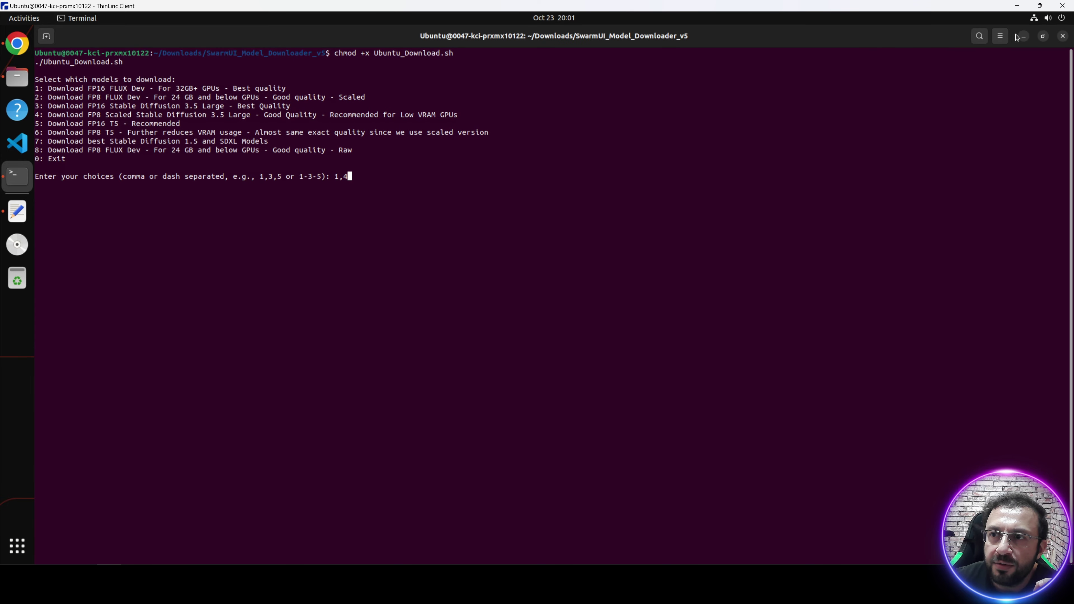
pyautogui.click(1000, 36)
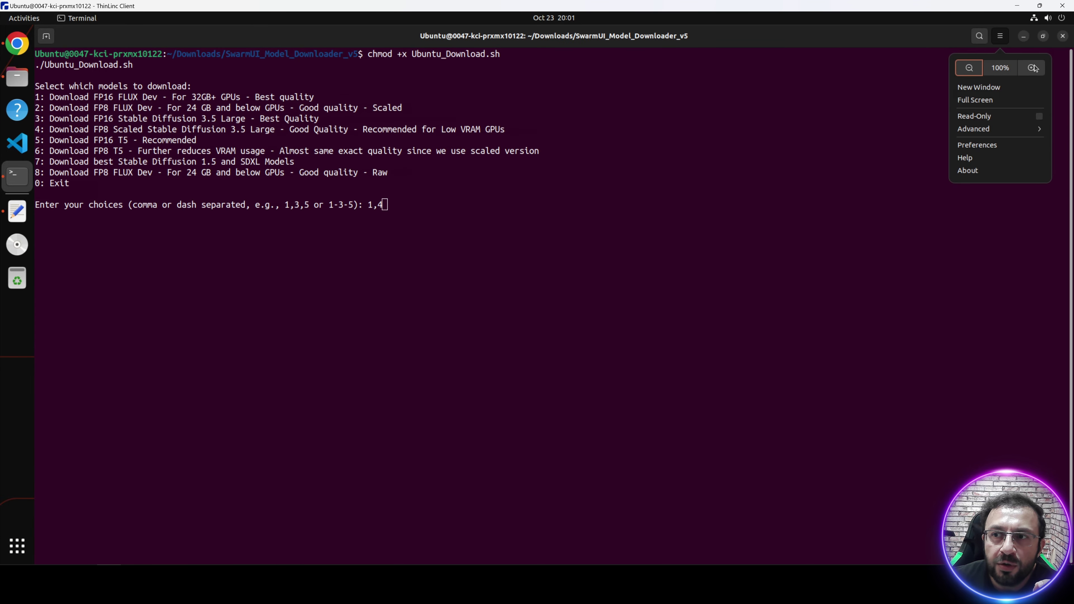
pyautogui.click(1032, 68)
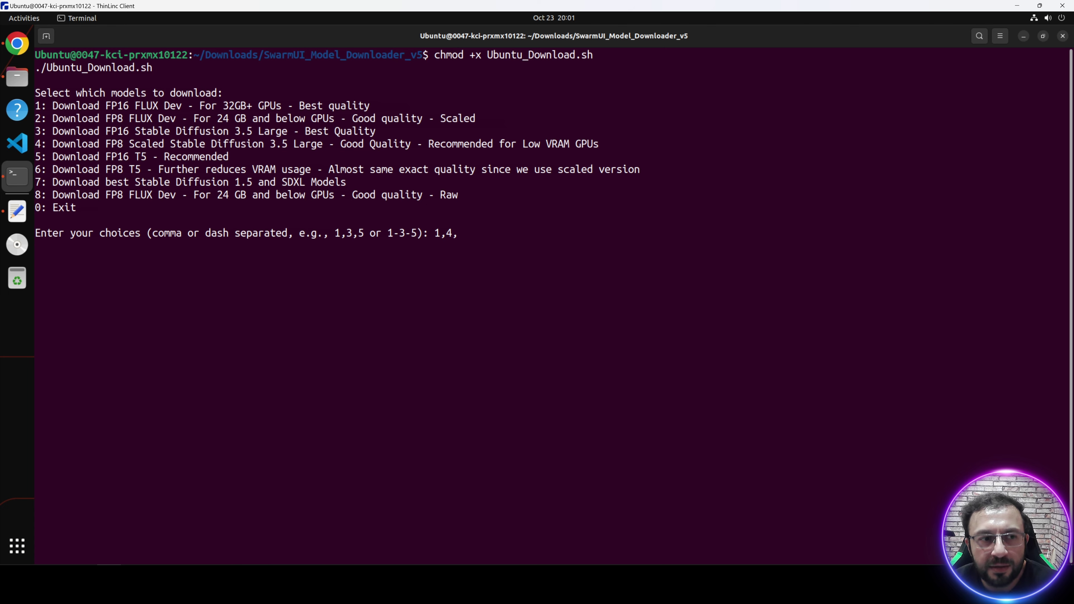
pyautogui.write('5')
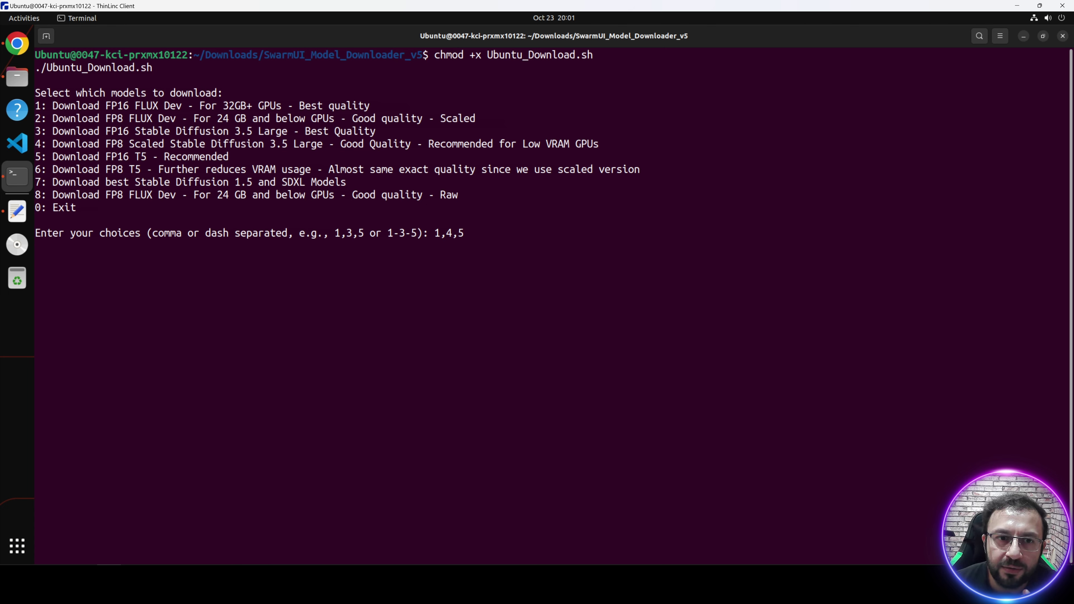
pyautogui.press('Return')
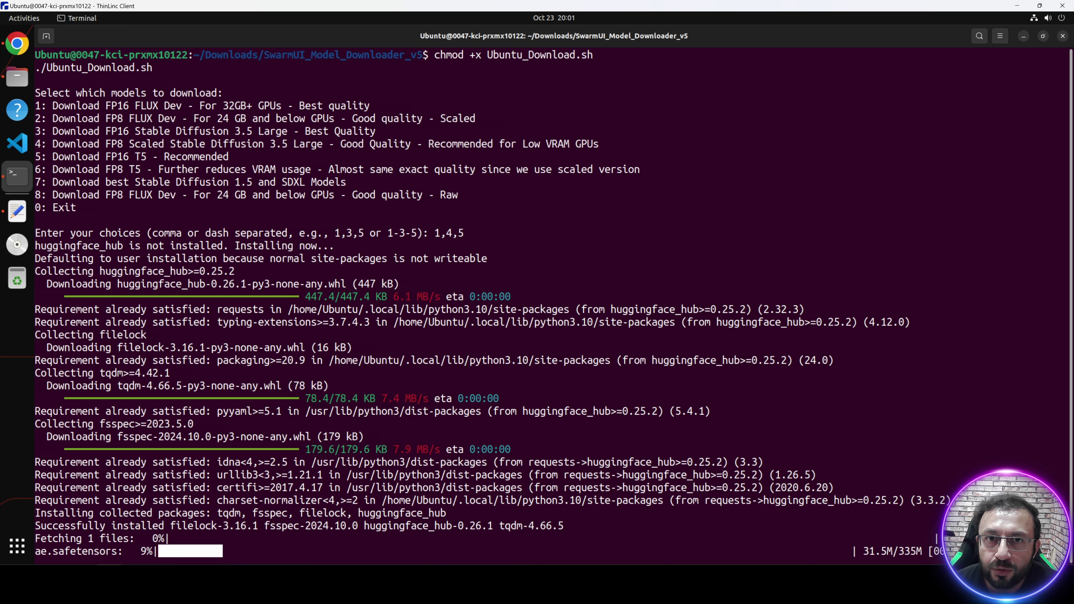
pyautogui.doubleClick(959, 33)
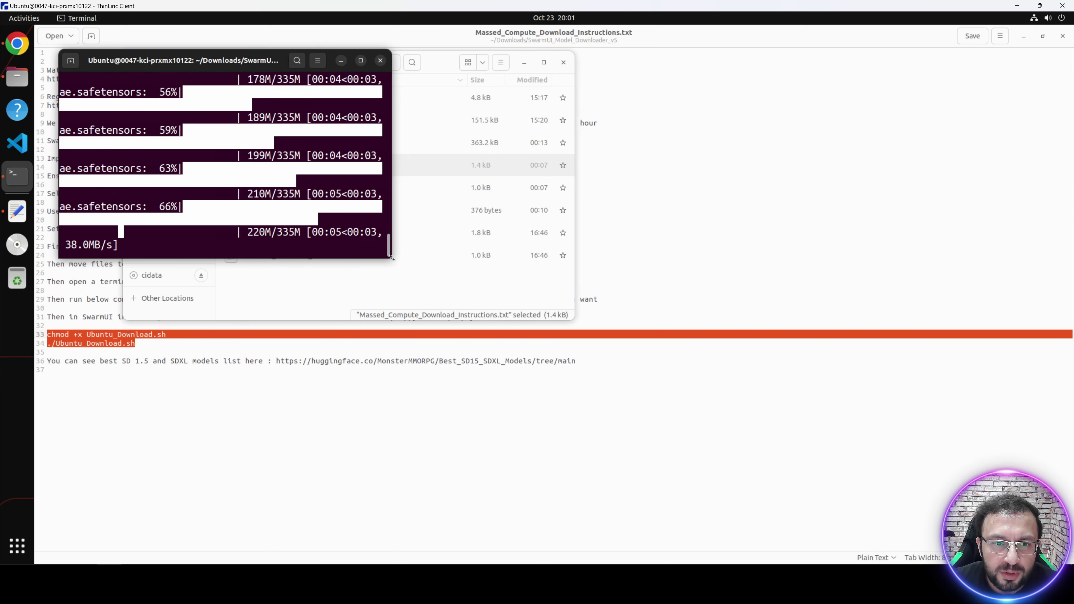
pyautogui.moveTo(391, 258); pyautogui.dragTo(903, 409)
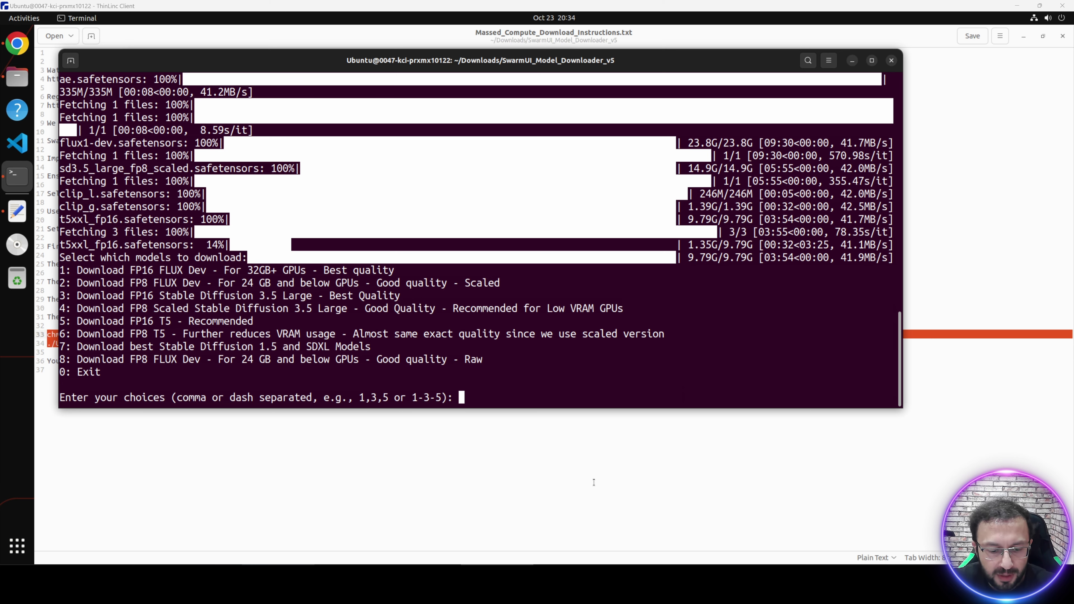
# Show the remote desktop and launch SwarmUI with the StableSwarmUI update shortcut among the update icons
pyautogui.press('super+d')
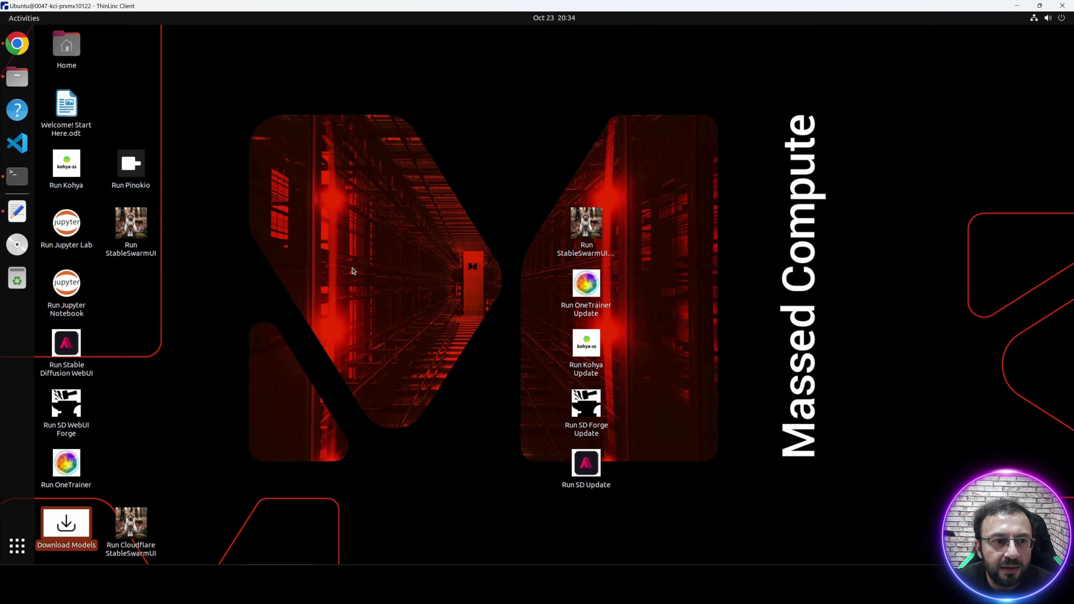
pyautogui.moveTo(586, 224)
pyautogui.mouseDown()
pyautogui.moveTo(516, 119)
pyautogui.moveTo(530, 182)
pyautogui.moveTo(528, 172)
pyautogui.moveTo(592, 221)
pyautogui.moveTo(586, 231)
pyautogui.mouseUp()
pyautogui.moveTo(511, 175); pyautogui.dragTo(631, 526)
pyautogui.doubleClick(586, 224)
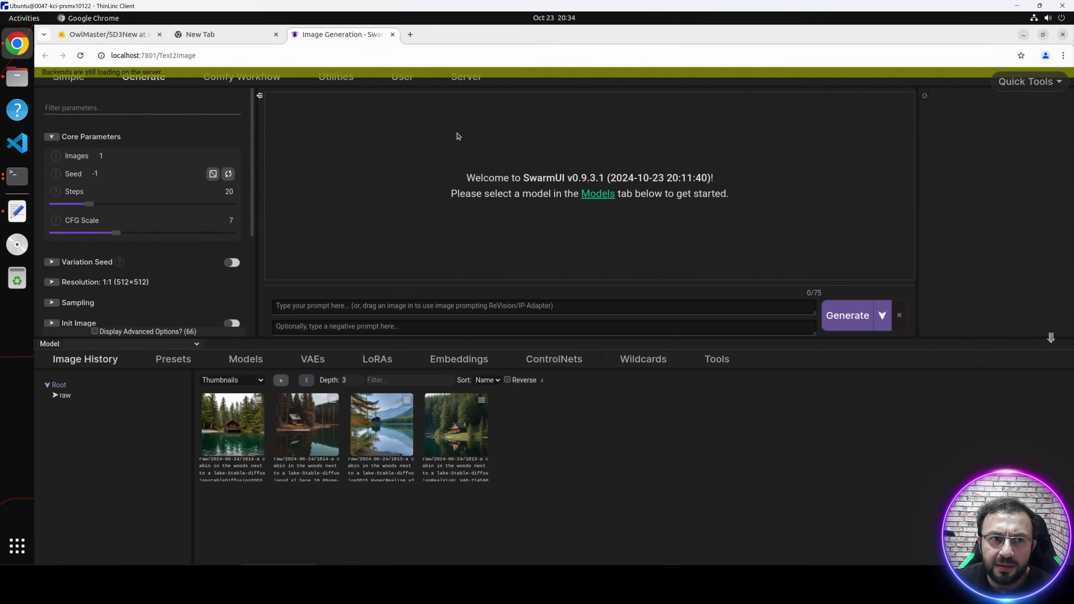
# Check SwarmUI's loading progress in its terminal and web interface, and close the terminal to stop the local instance
pyautogui.click(1023, 35)
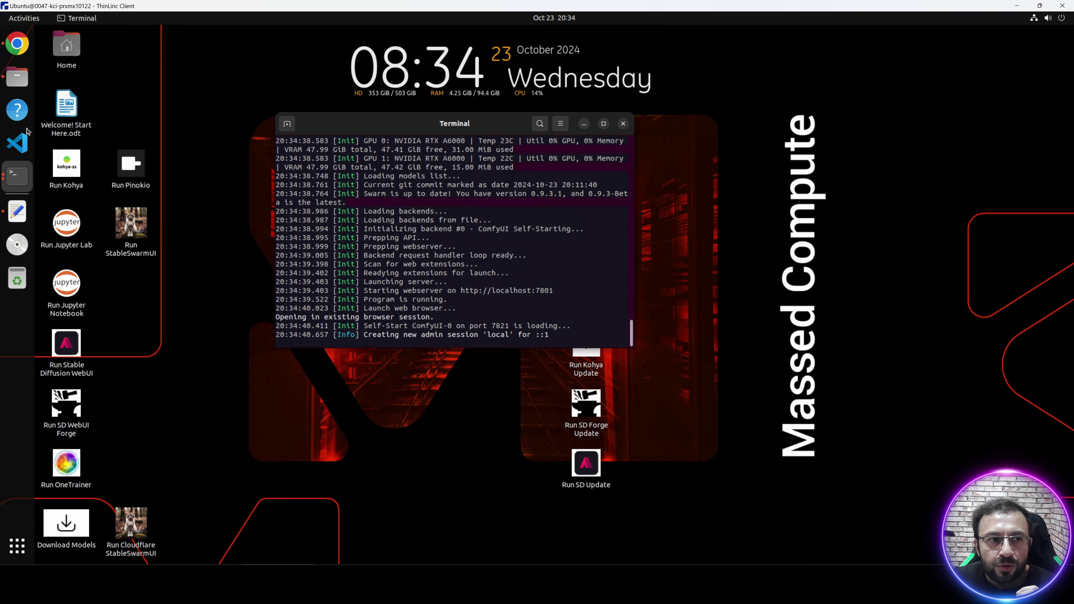
pyautogui.click(19, 52)
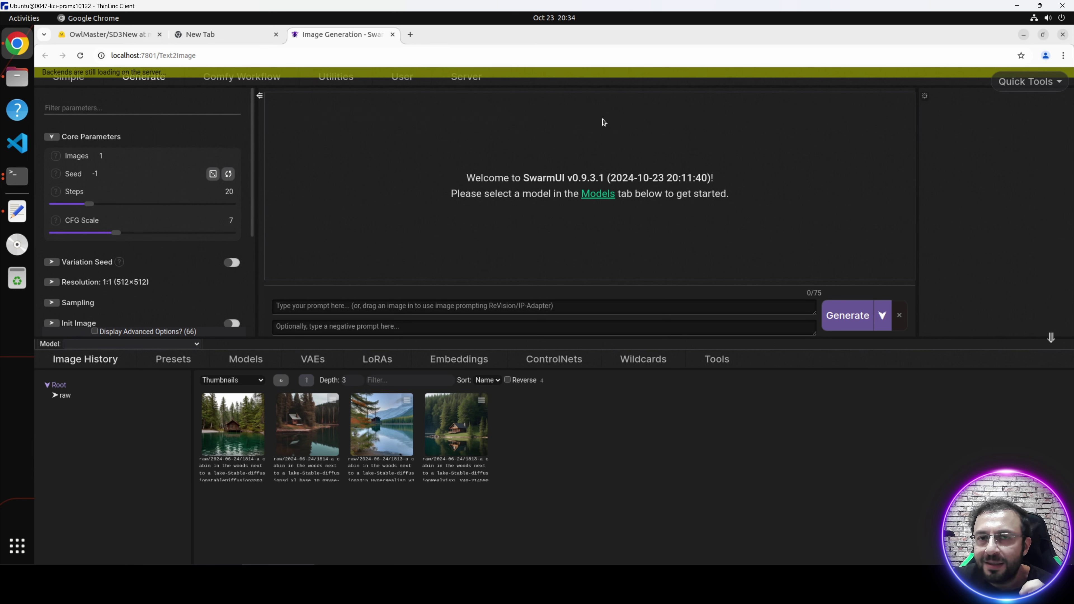
pyautogui.click(1023, 34)
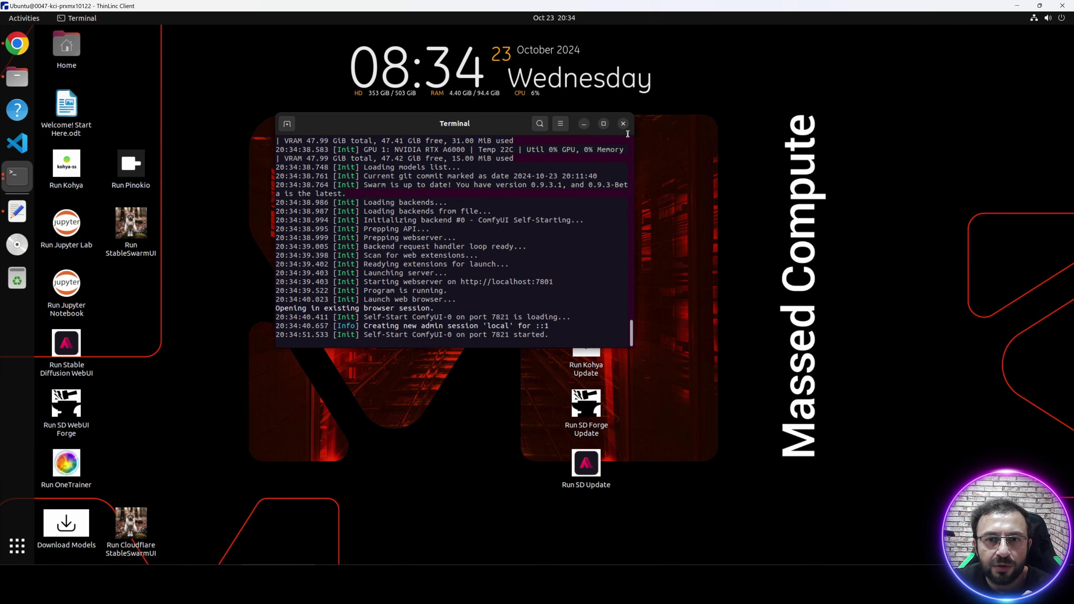
pyautogui.click(623, 123)
# Start SwarmUI with the Run Cloudflare StableSwarmUI shortcut and open its generated trycloudflare.com URL in the remote and local browsers
pyautogui.moveTo(131, 524); pyautogui.dragTo(162, 430)
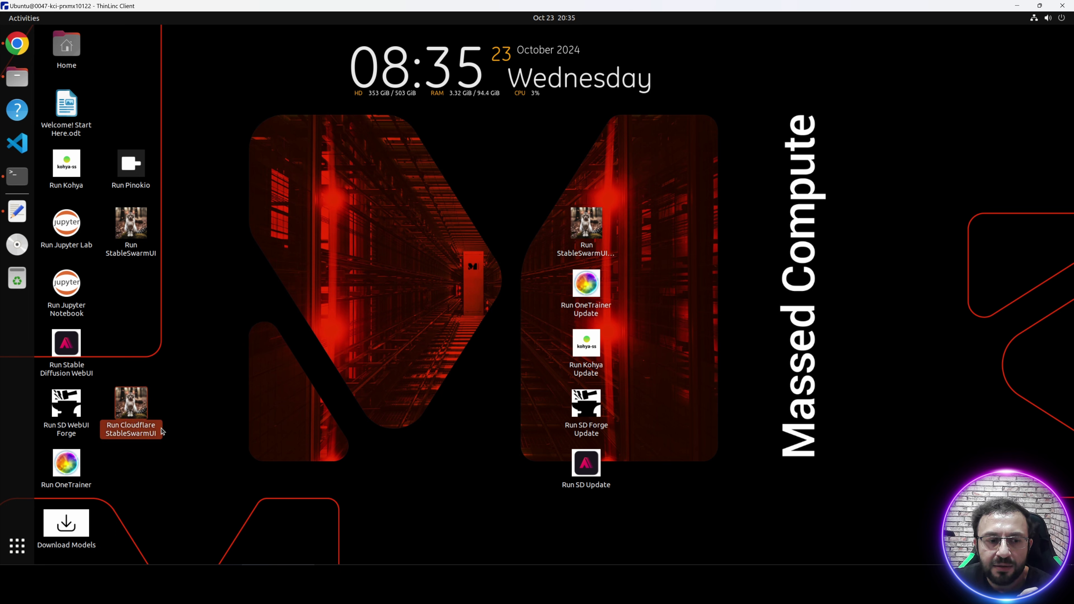
pyautogui.doubleClick(139, 408)
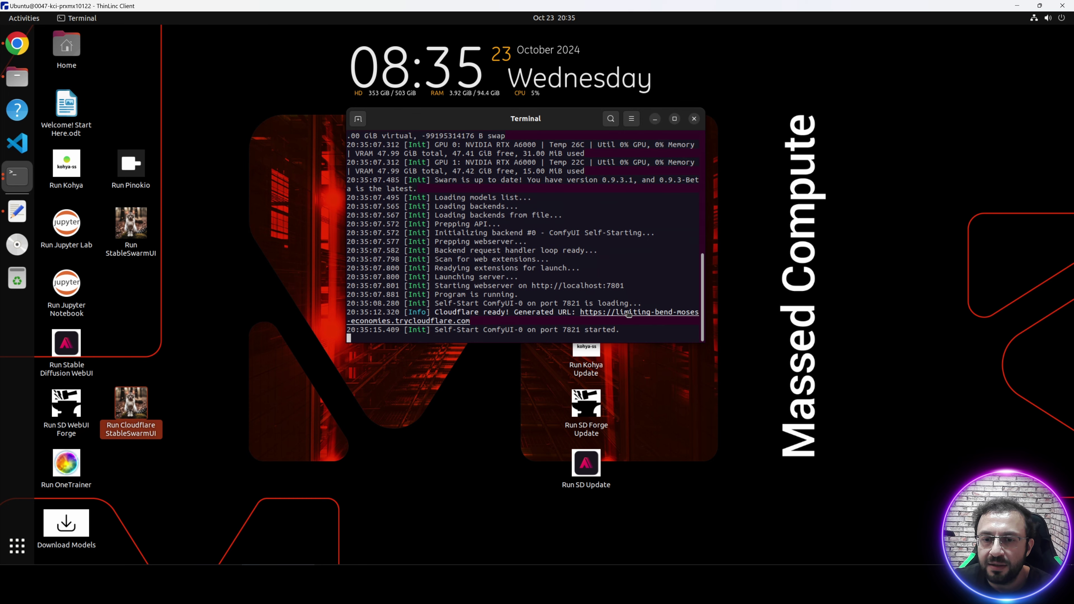
pyautogui.rightClick(629, 314)
pyautogui.click(657, 321)
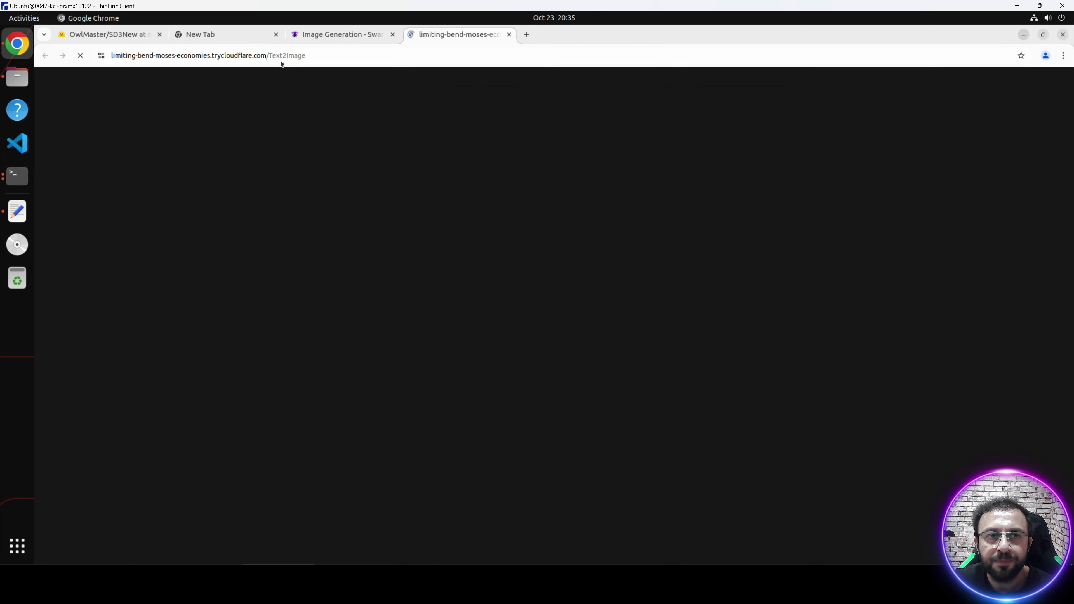
pyautogui.click(274, 55)
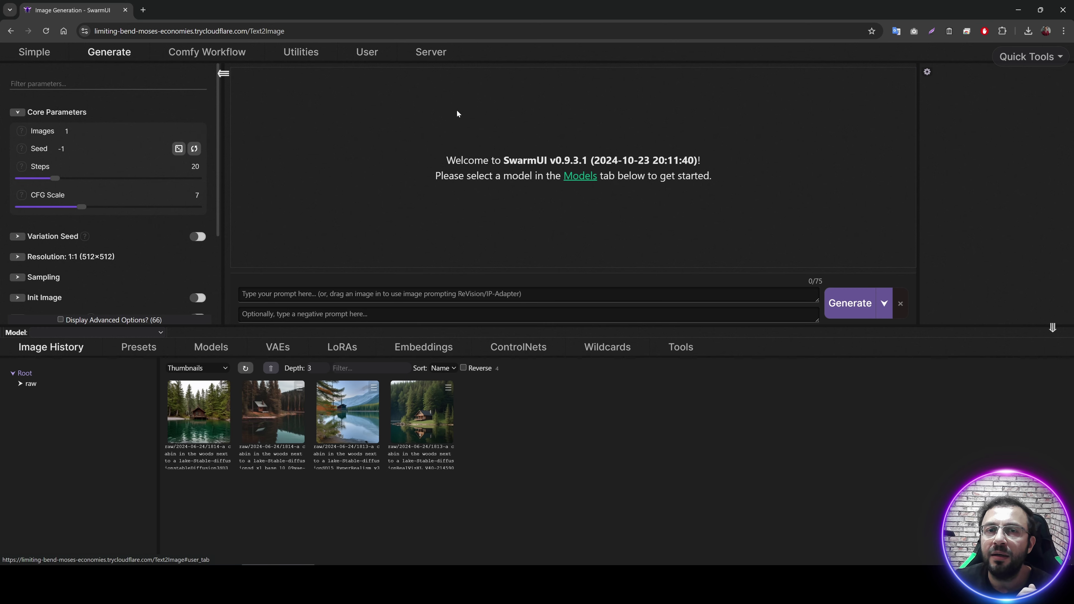
# Copy the StartScript path from the running ComfyUI Self-Starting backend in the server's backend settings and enlarge the page to 150%
pyautogui.click(431, 52)
pyautogui.click(130, 72)
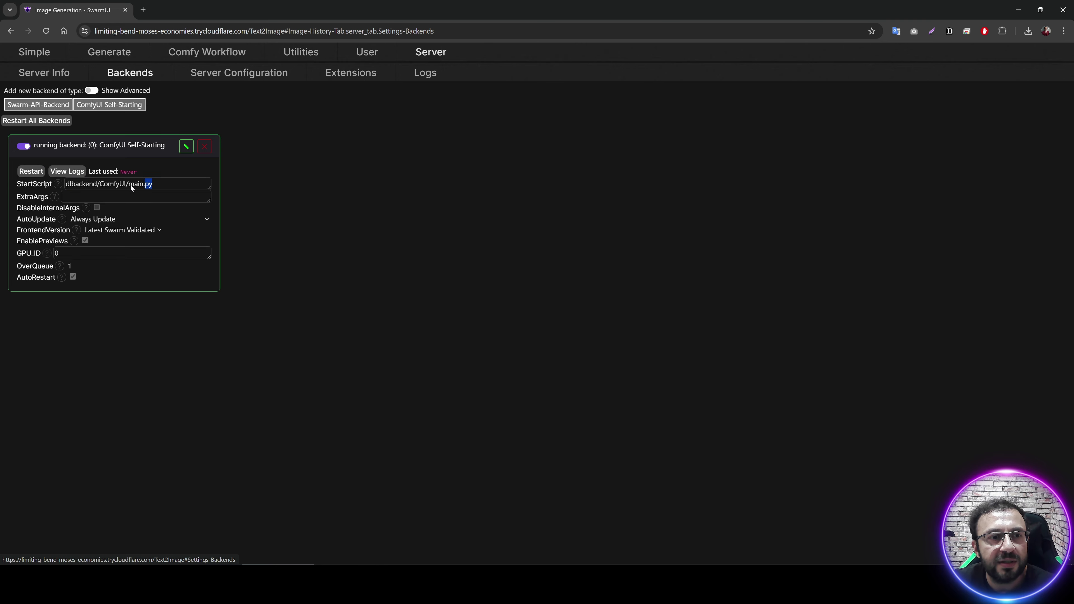
pyautogui.moveTo(130, 184); pyautogui.dragTo(66, 155)
pyautogui.hotkey('ctrl', 'c')
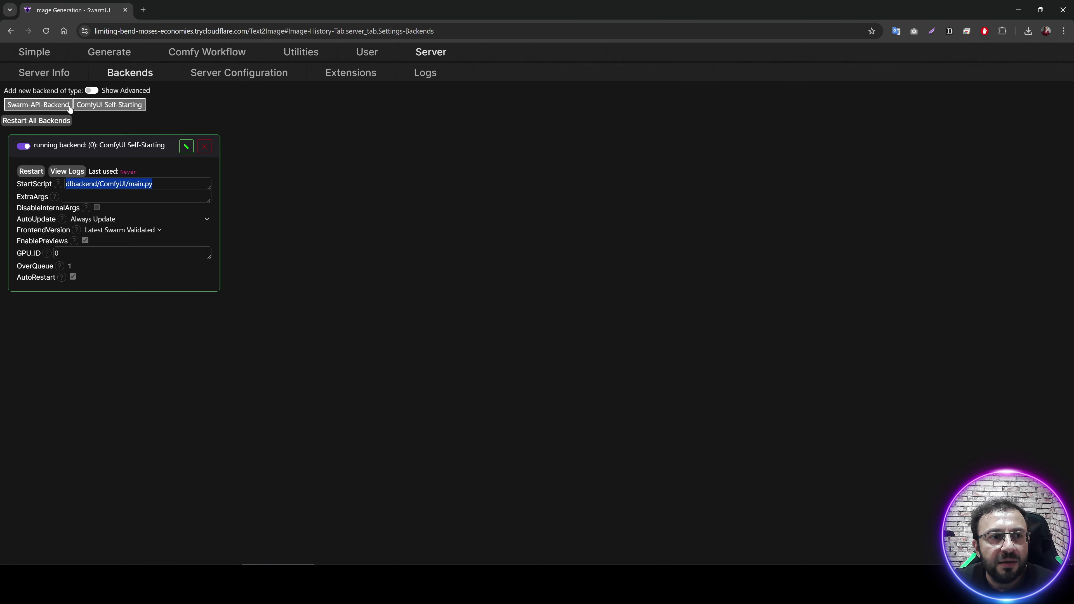
pyautogui.hotkey('ctrl', '+')
pyautogui.hotkey('ctrl', '+')
pyautogui.hotkey('ctrl', '+')
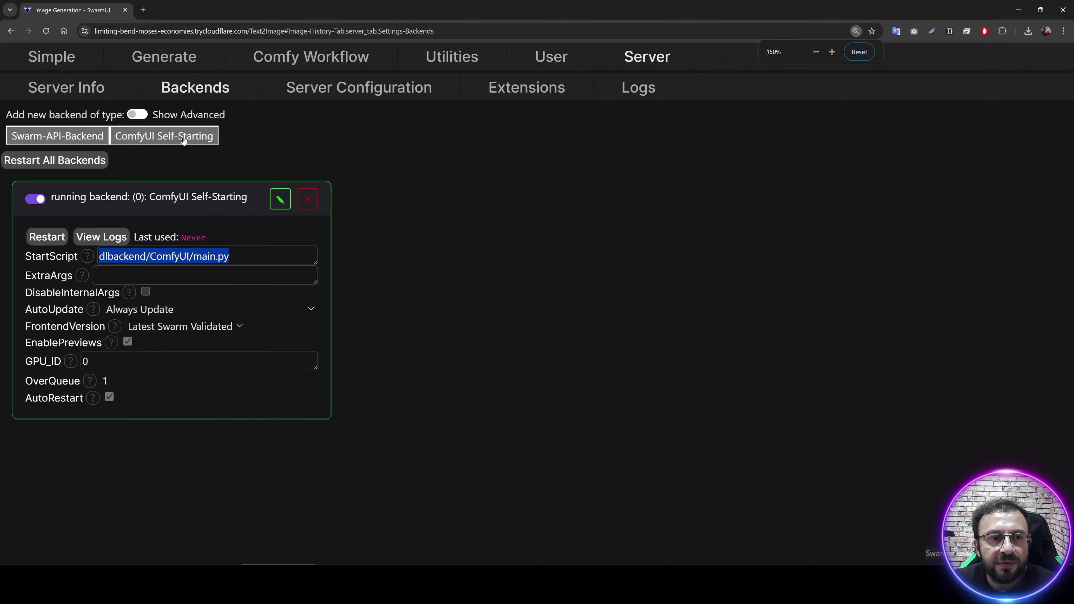
# Add a second ComfyUI Self-Starting backend with StartScript dlbackend/ComfyUI/main.py and ExtraArgs --fast
pyautogui.click(183, 140)
pyautogui.click(577, 103)
pyautogui.click(549, 256)
pyautogui.hotkey('ctrl', 'v')
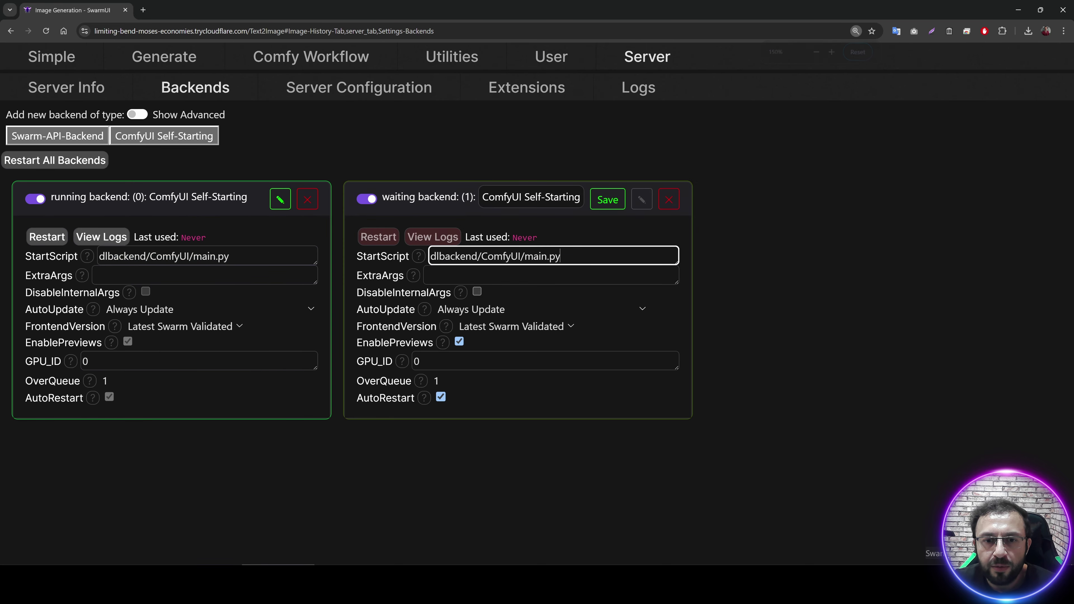
pyautogui.press('Tab')
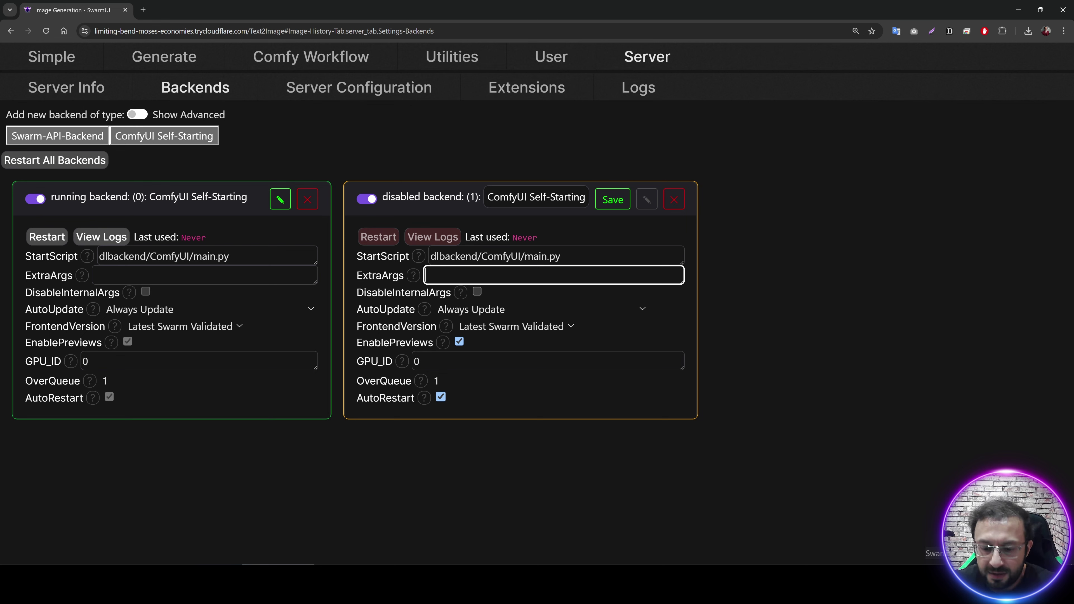
pyautogui.write('--fast')
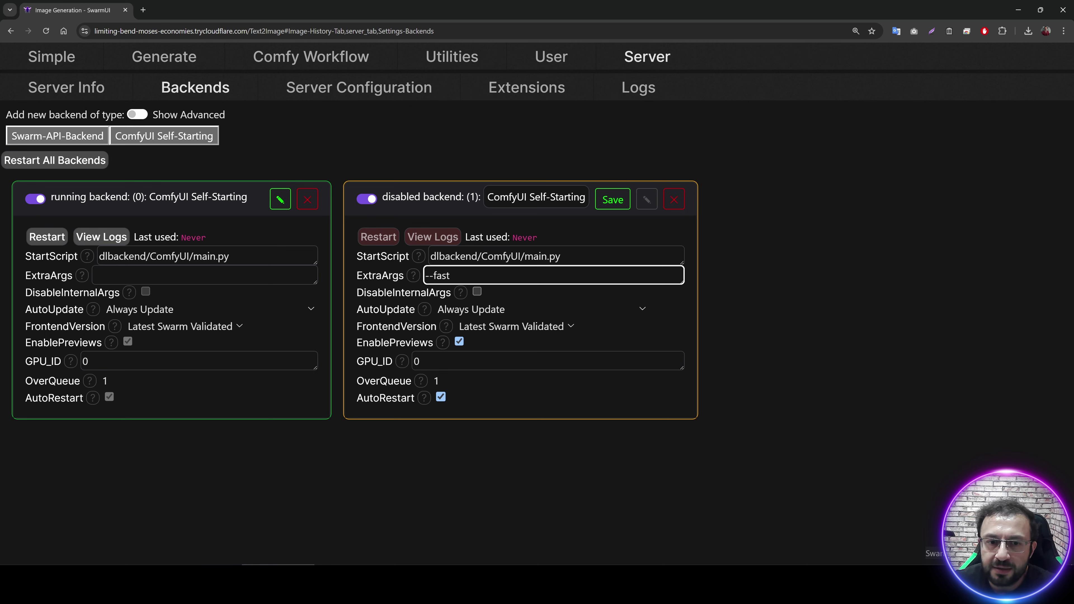
# Assign GPU_ID 1 to the new backend, save it, and review the GPU IDs in the server's resource usage table
pyautogui.press('Tab')
pyautogui.press('Tab')
pyautogui.press('Tab')
pyautogui.press('Tab')
pyautogui.press('Tab')
pyautogui.write('1')
pyautogui.click(613, 199)
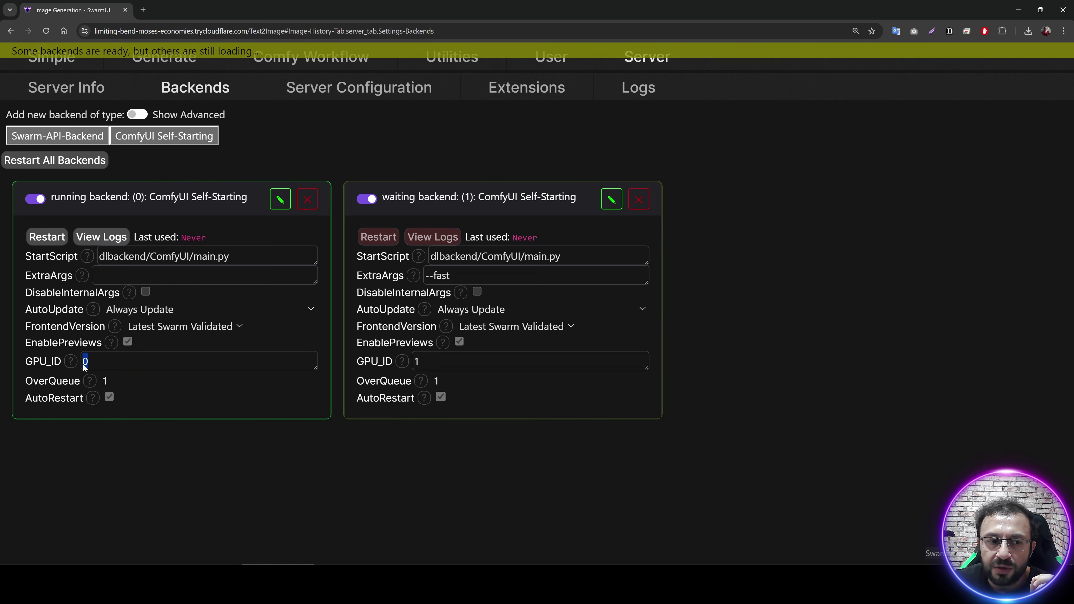
pyautogui.doubleClick(427, 363)
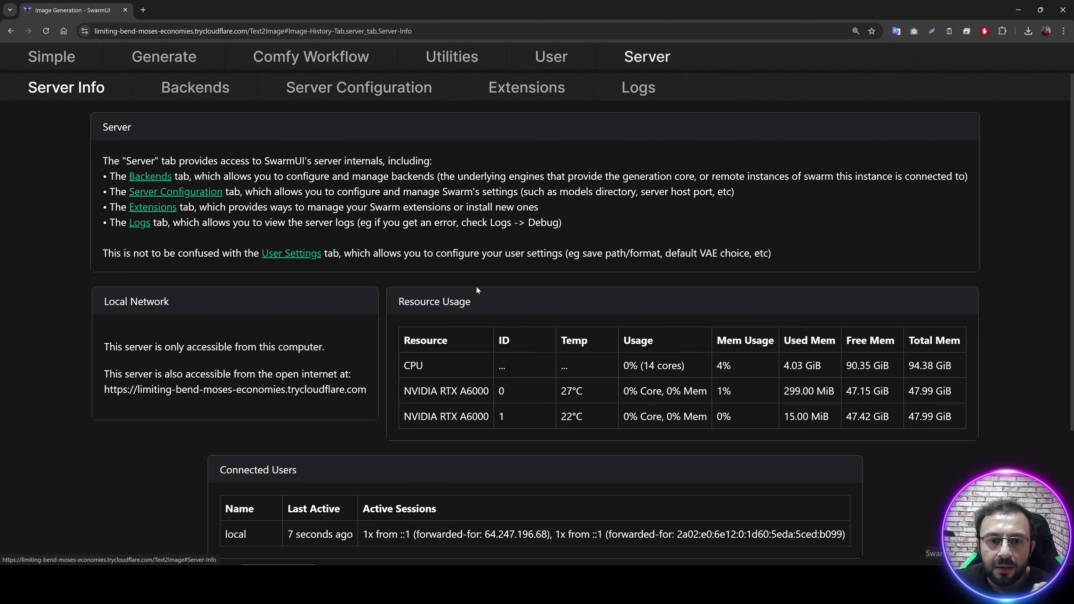
pyautogui.scroll(-2, 465, 313)
pyautogui.moveTo(609, 317); pyautogui.dragTo(725, 318)
pyautogui.scroll(3, 676, 317)
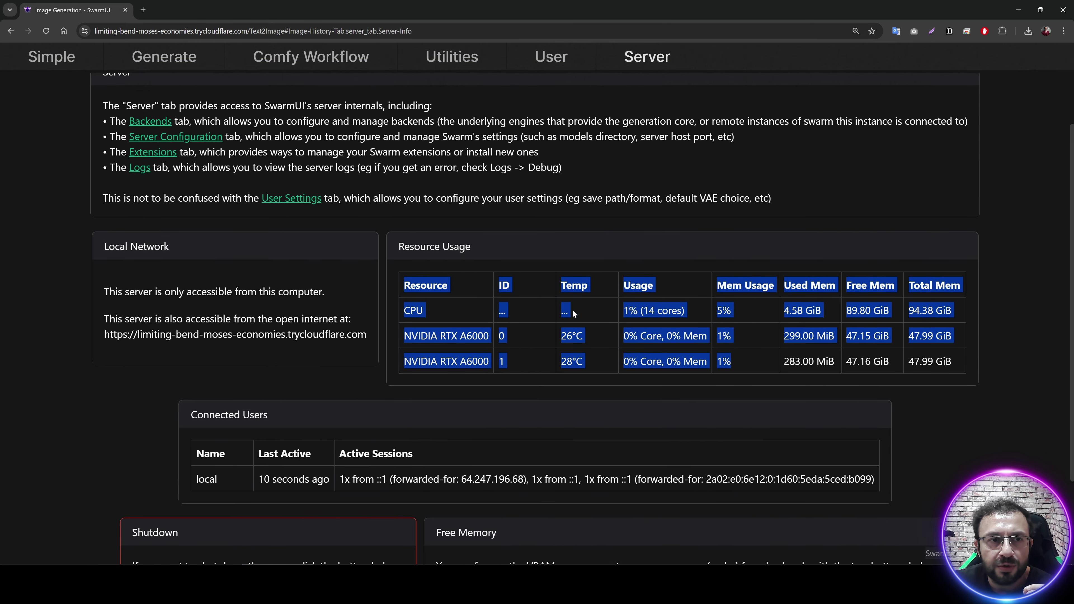
# Choose the sd3.5_large_fp8_scaled model for image generation and view its remaining parameter groups
pyautogui.click(187, 55)
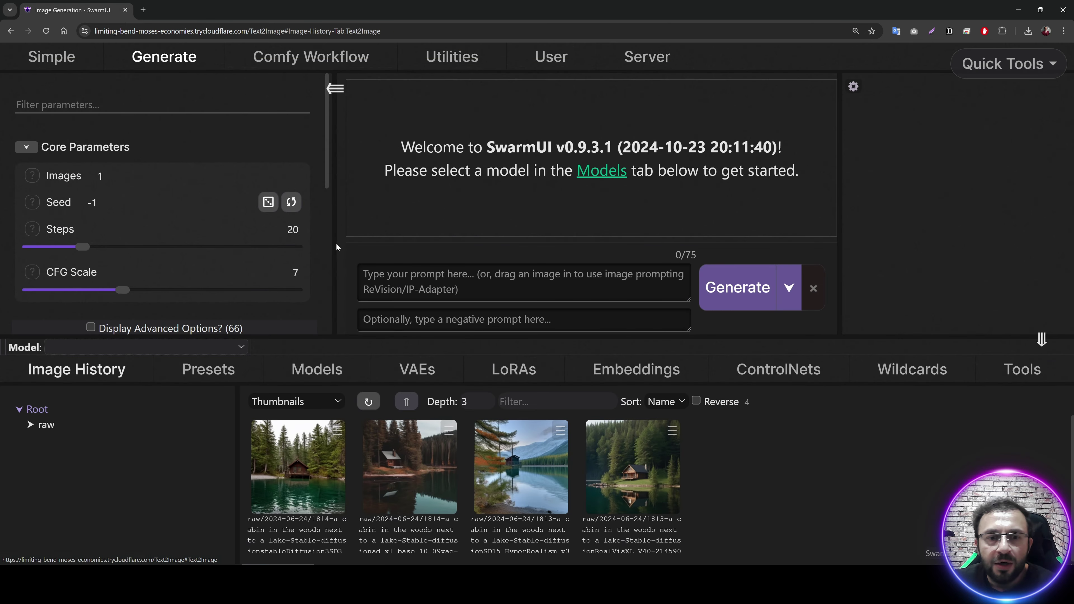
pyautogui.hotkey('ctrl', '-')
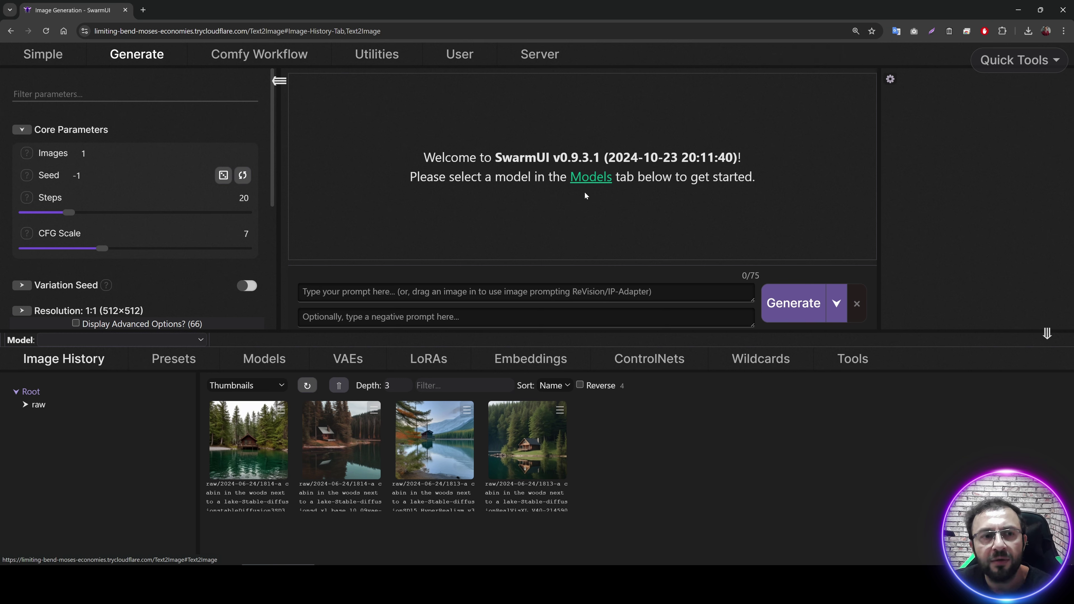
pyautogui.click(264, 359)
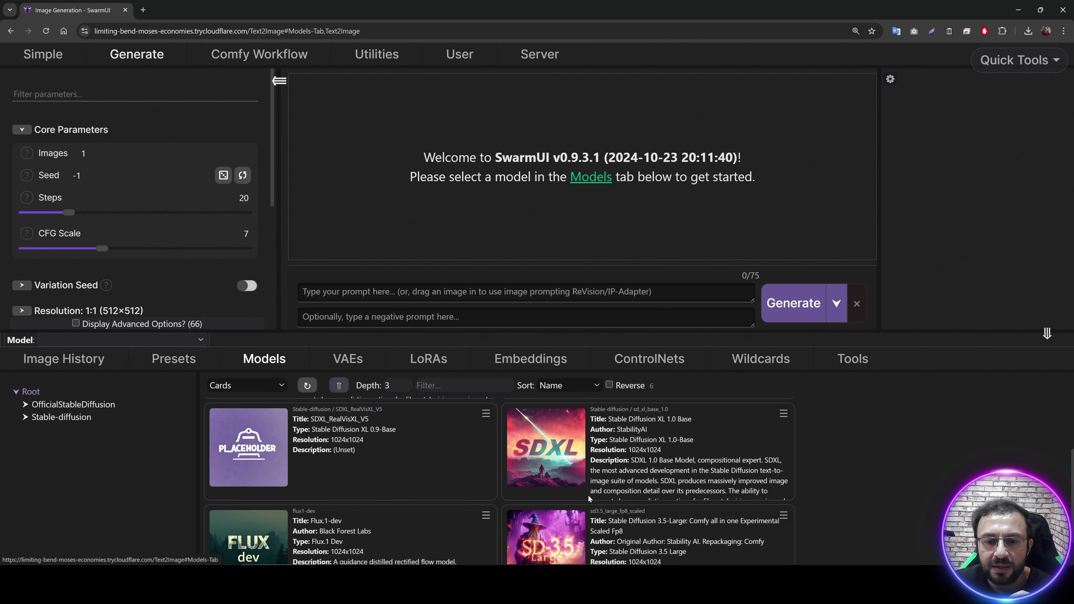
pyautogui.scroll(-2, 536, 464)
pyautogui.click(536, 464)
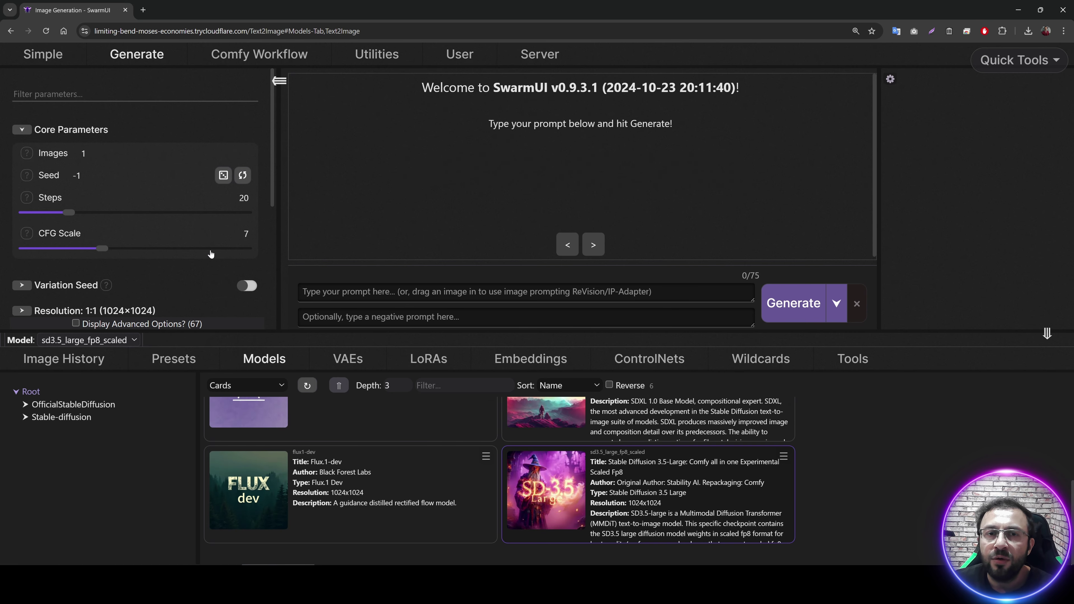
pyautogui.scroll(-4, 207, 258)
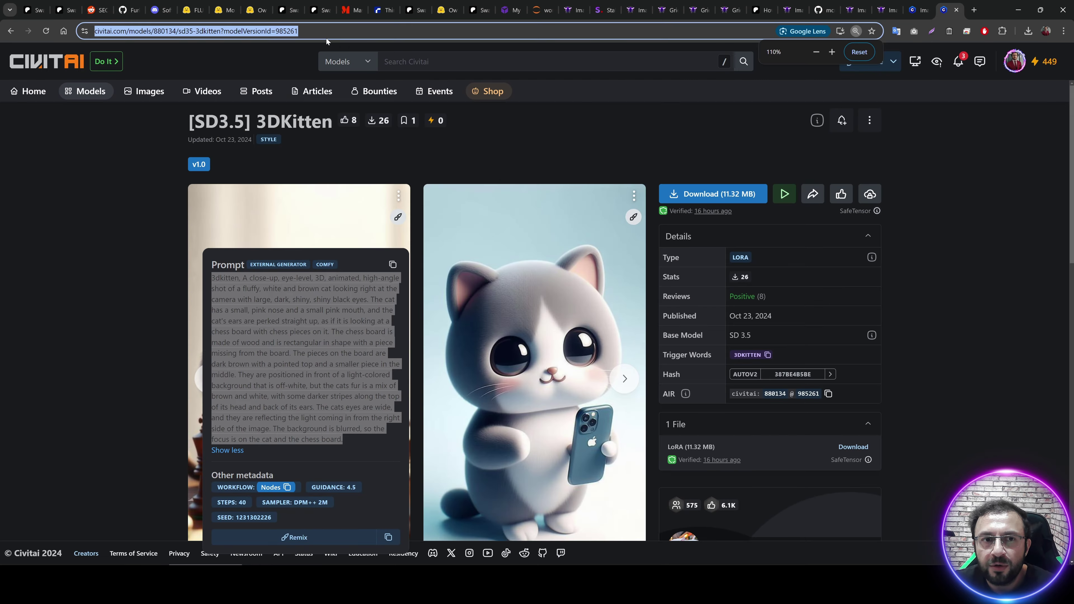
# Try to open the Civitai [SD3.5] 3DKitten page in a new tab of the remote browser
pyautogui.click(327, 32)
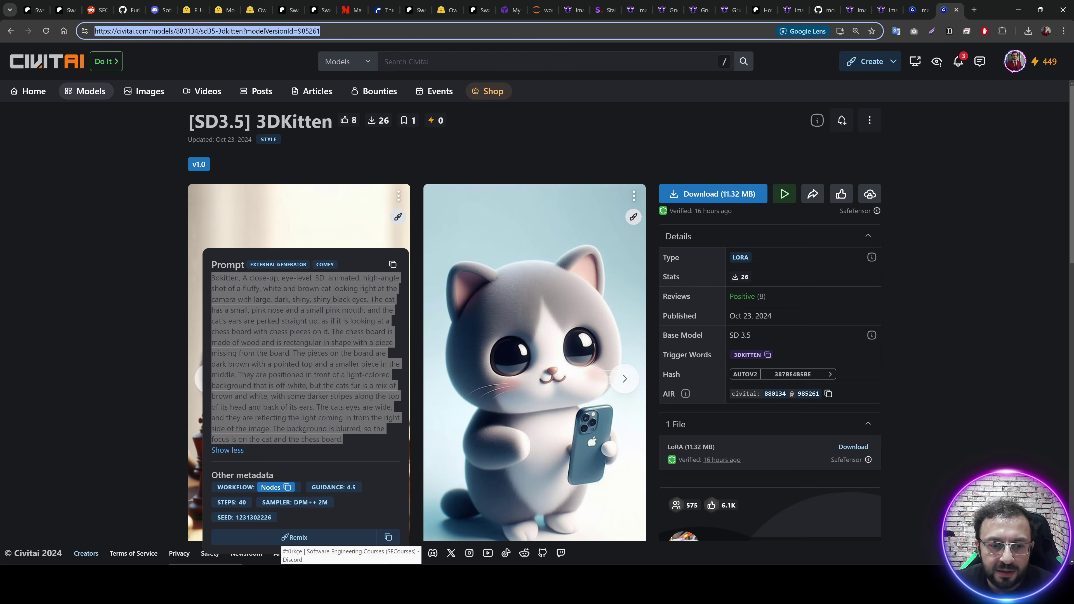
pyautogui.hotkey('alt', 'Tab')
pyautogui.click(528, 35)
pyautogui.write('https://limiting-bend-moses-economies.trycloudflare.com/Text2Image')
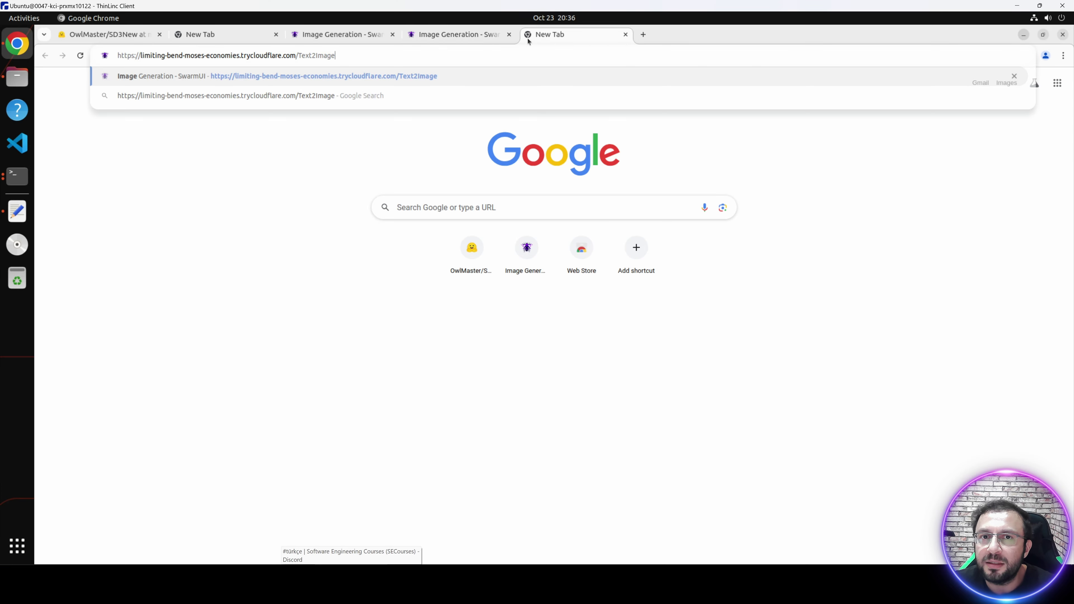
pyautogui.press('Return')
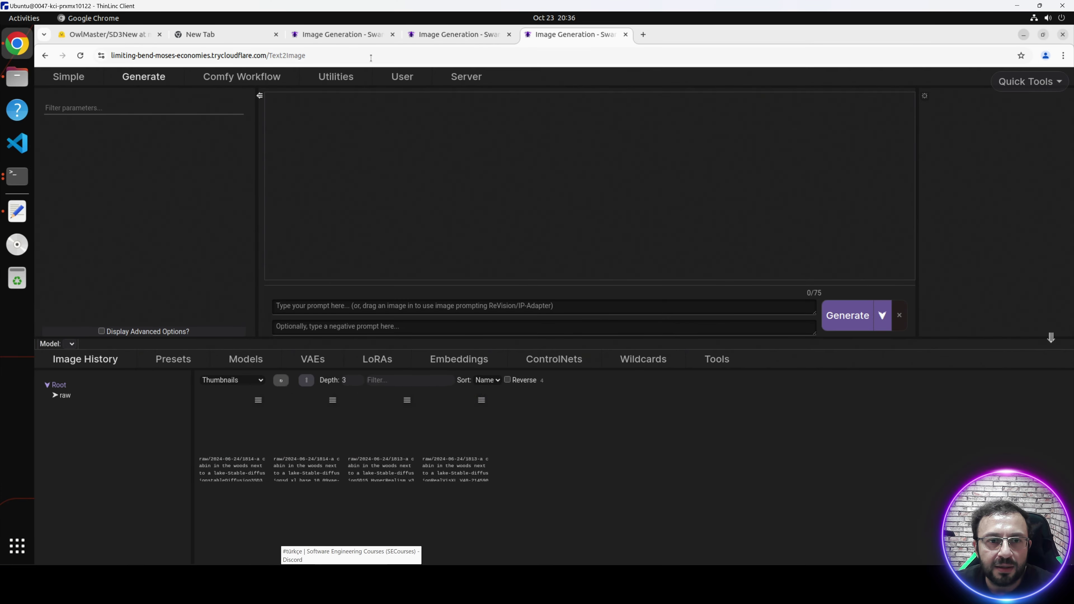
pyautogui.hotkey('alt', 'Tab')
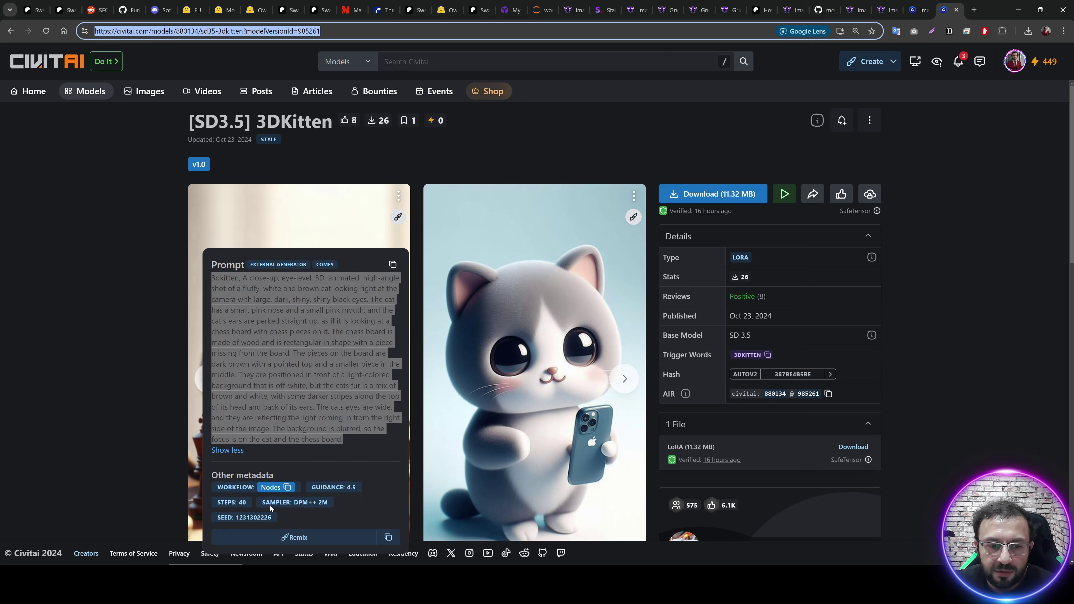
pyautogui.hotkey('alt', 'Tab')
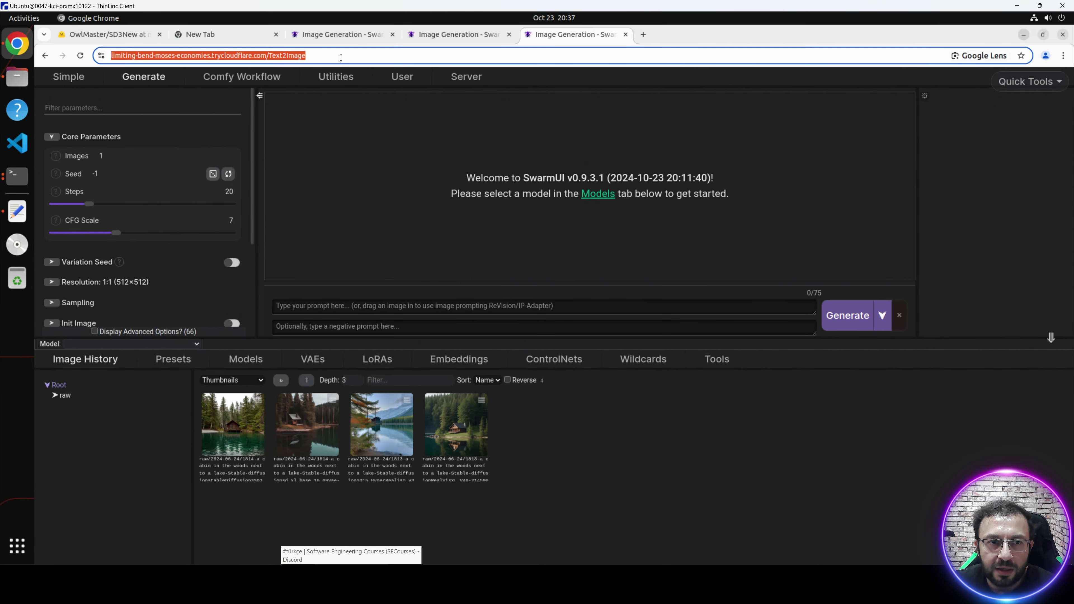
pyautogui.click(341, 58)
pyautogui.press('Return')
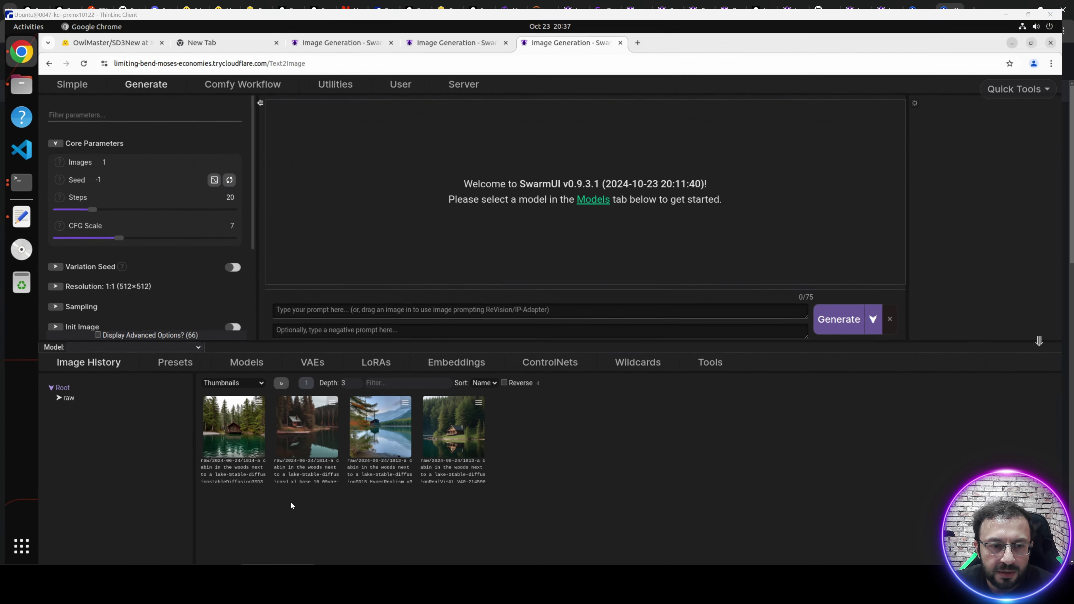
# Copy the Civitai 3DKitten page address, open it in the remote browser, and request the LoRA download
pyautogui.hotkey('alt', 'Tab')
pyautogui.rightClick(275, 31)
pyautogui.click(303, 121)
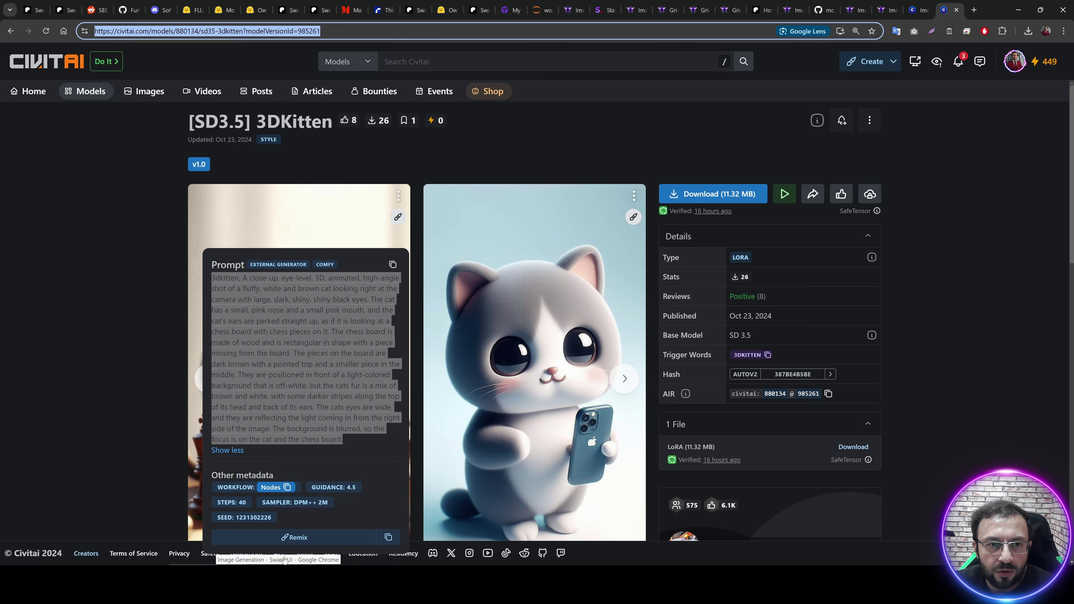
pyautogui.hotkey('alt', 'Tab')
pyautogui.click(271, 59)
pyautogui.press('Return')
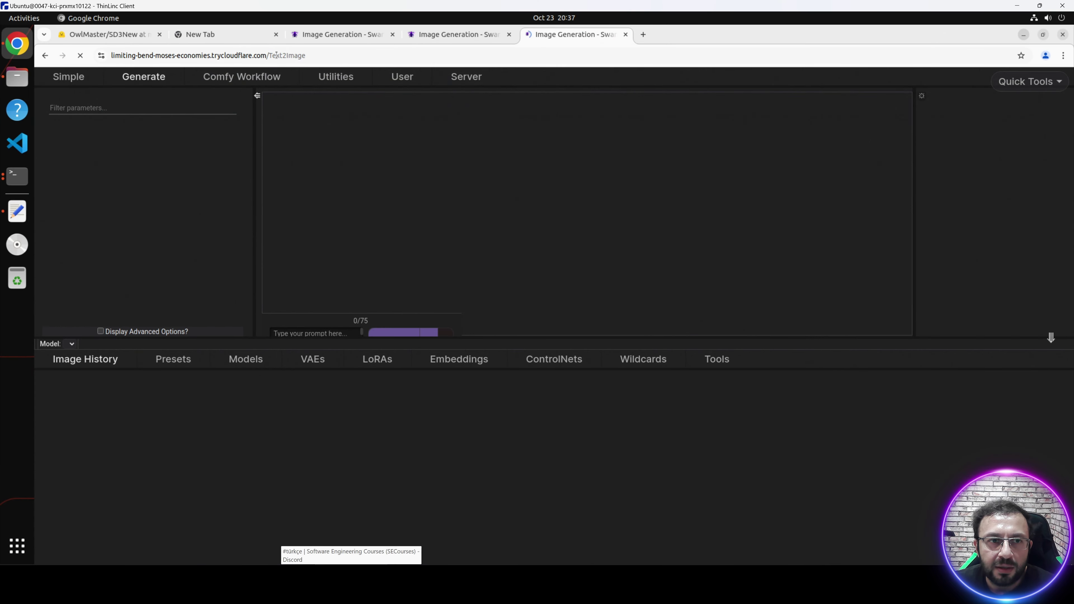
pyautogui.click(276, 55)
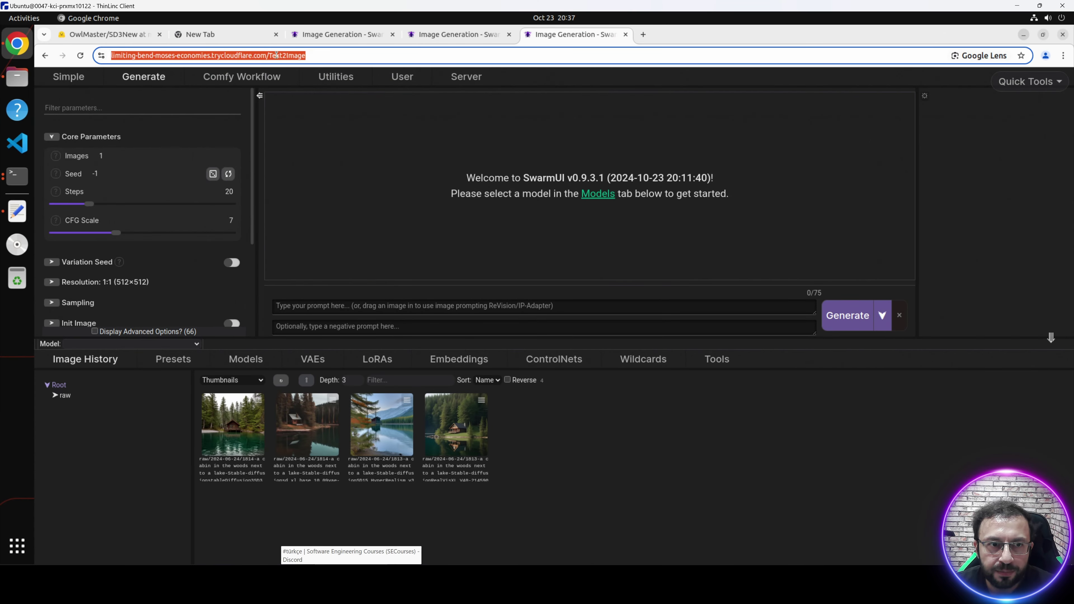
pyautogui.press('Return')
pyautogui.click(276, 55)
pyautogui.write('c')
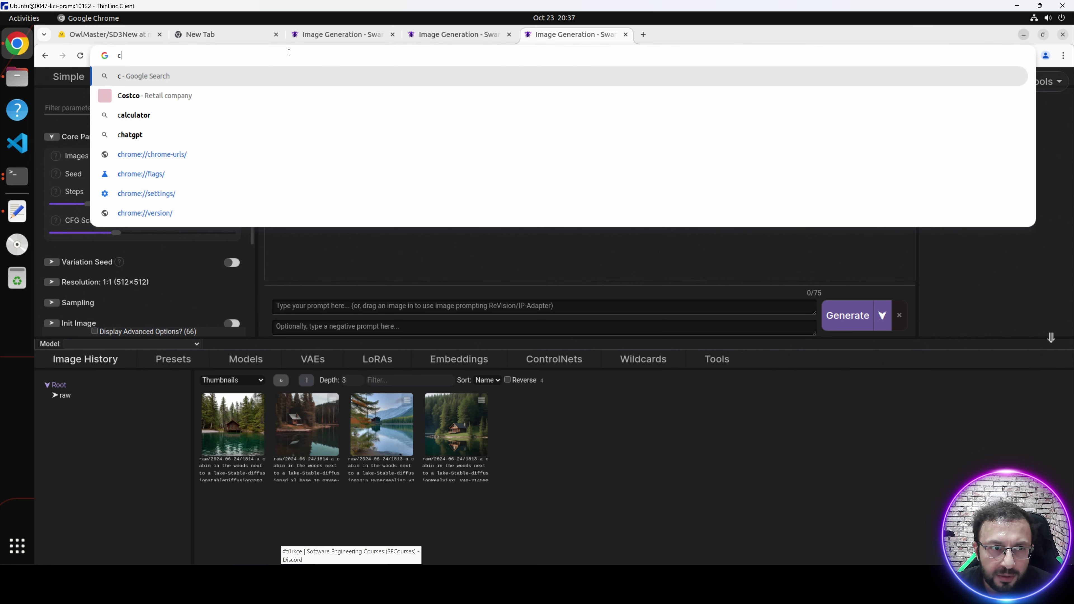
pyautogui.hotkey('ctrl', 'v')
pyautogui.press('Return')
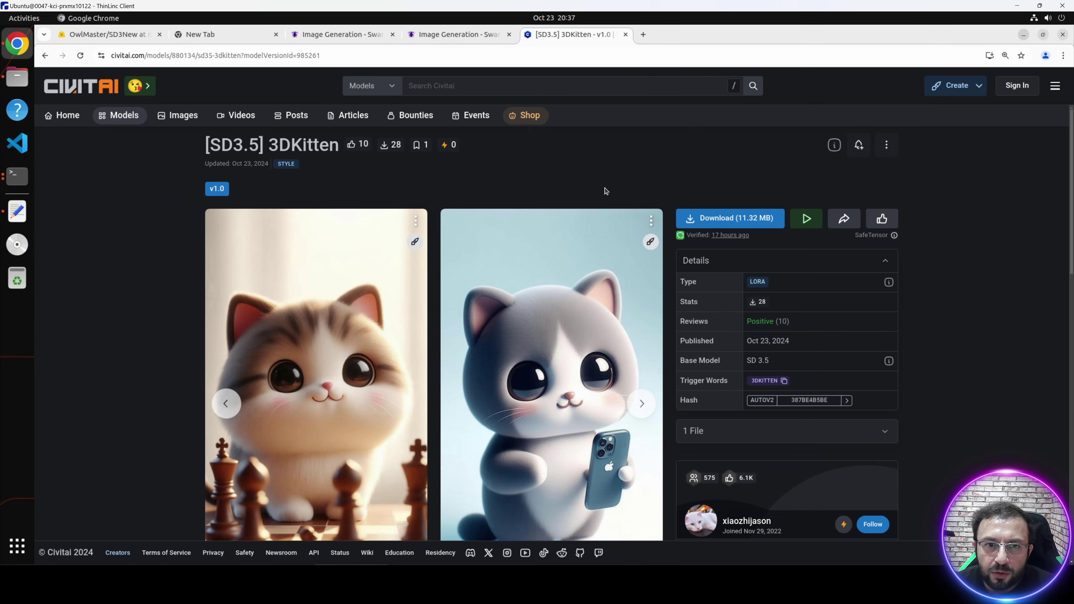
pyautogui.click(727, 222)
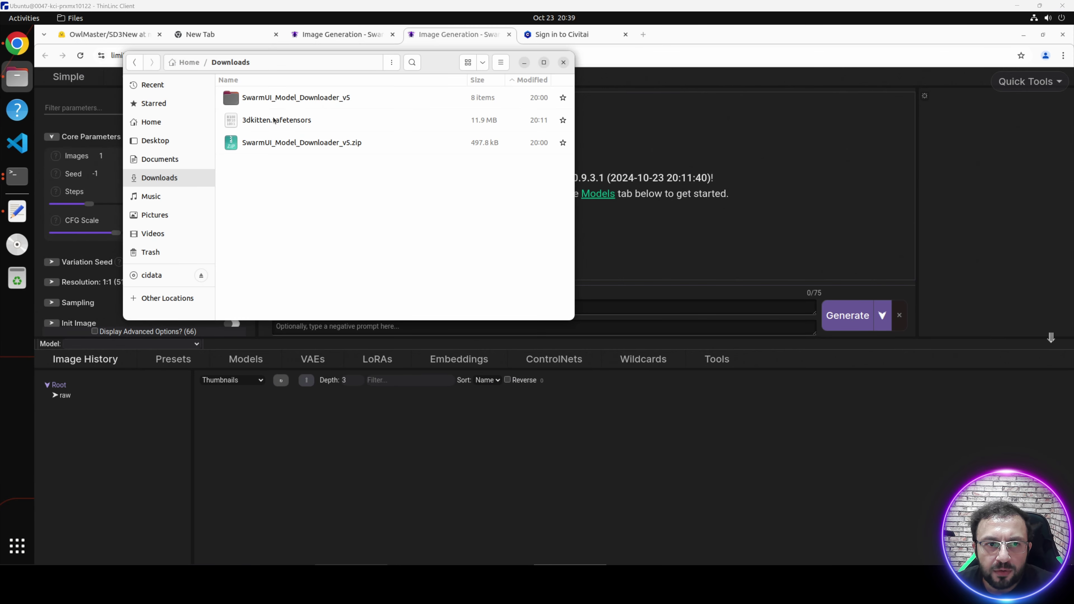
# Move 3dkitten.safetensors from Downloads to the apps/StableSwarmUI/Models/Lora folder
pyautogui.rightClick(266, 127)
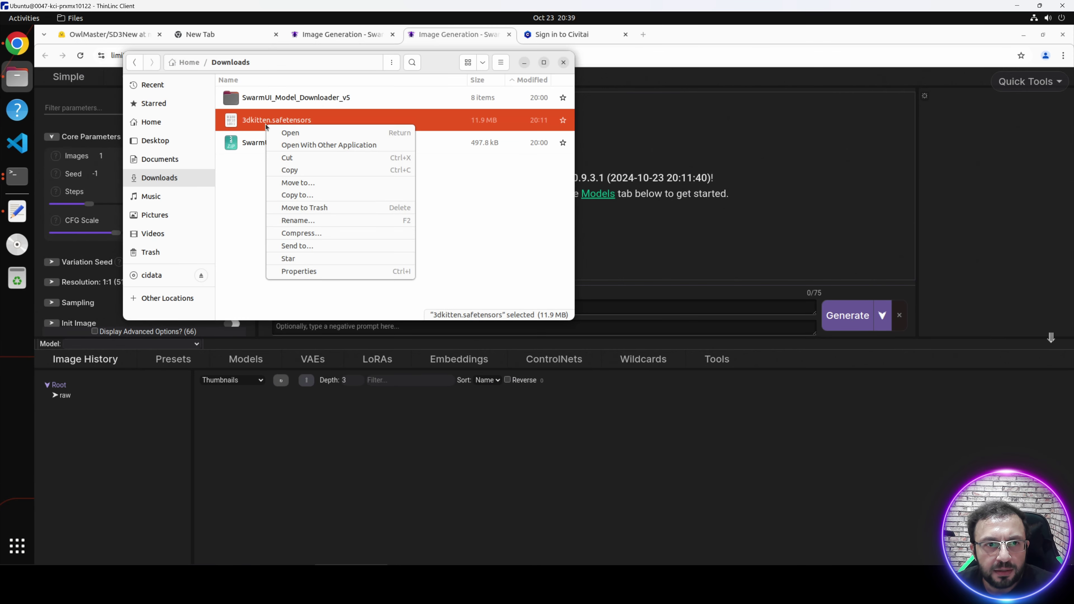
pyautogui.click(301, 188)
pyautogui.click(172, 59)
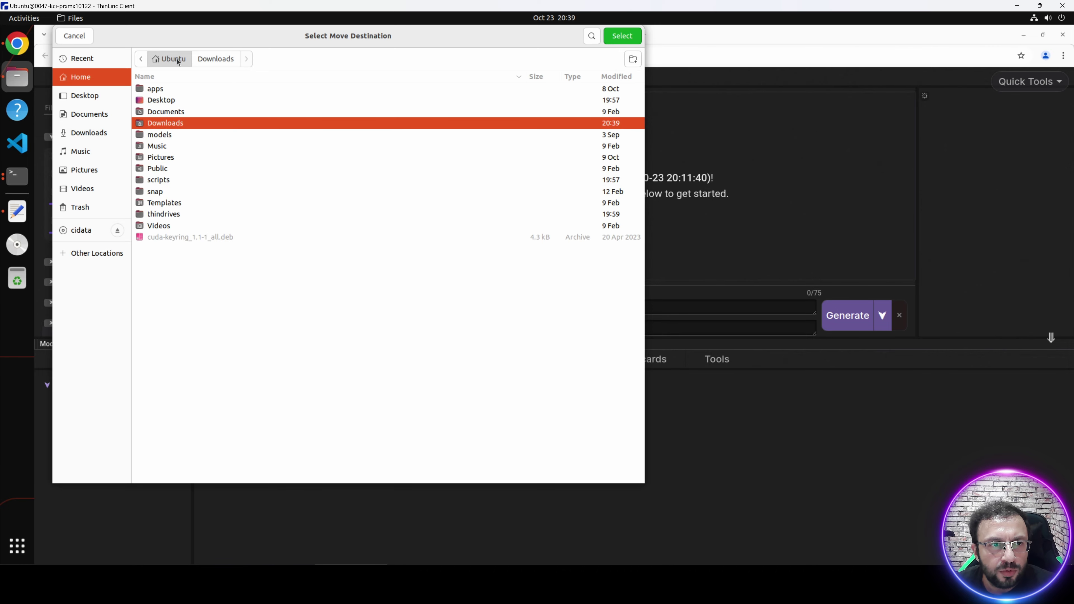
pyautogui.doubleClick(162, 90)
pyautogui.doubleClick(176, 135)
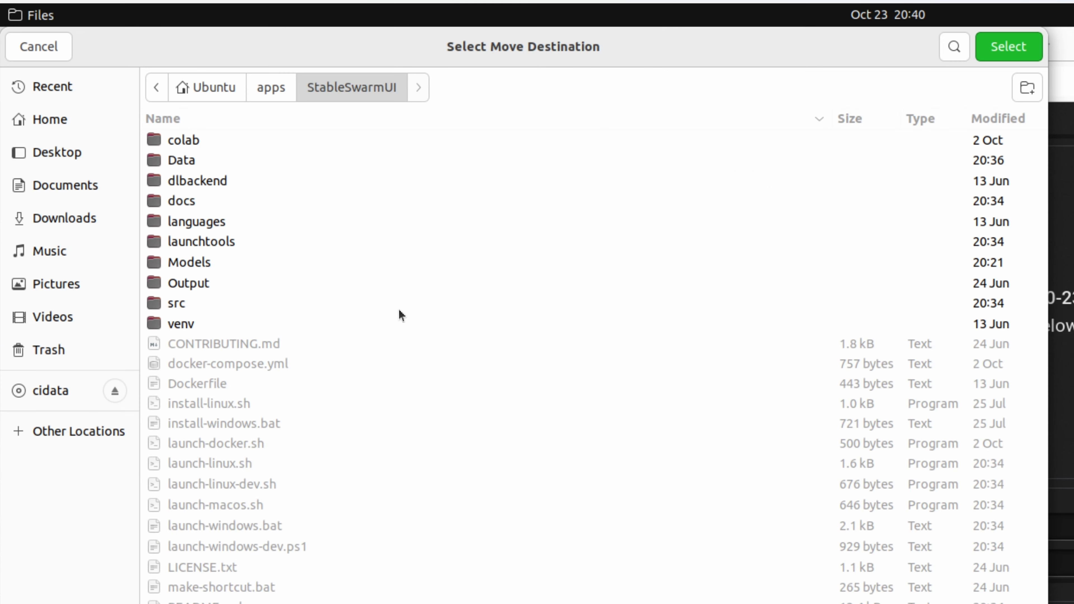
pyautogui.click(166, 158)
pyautogui.doubleClick(202, 263)
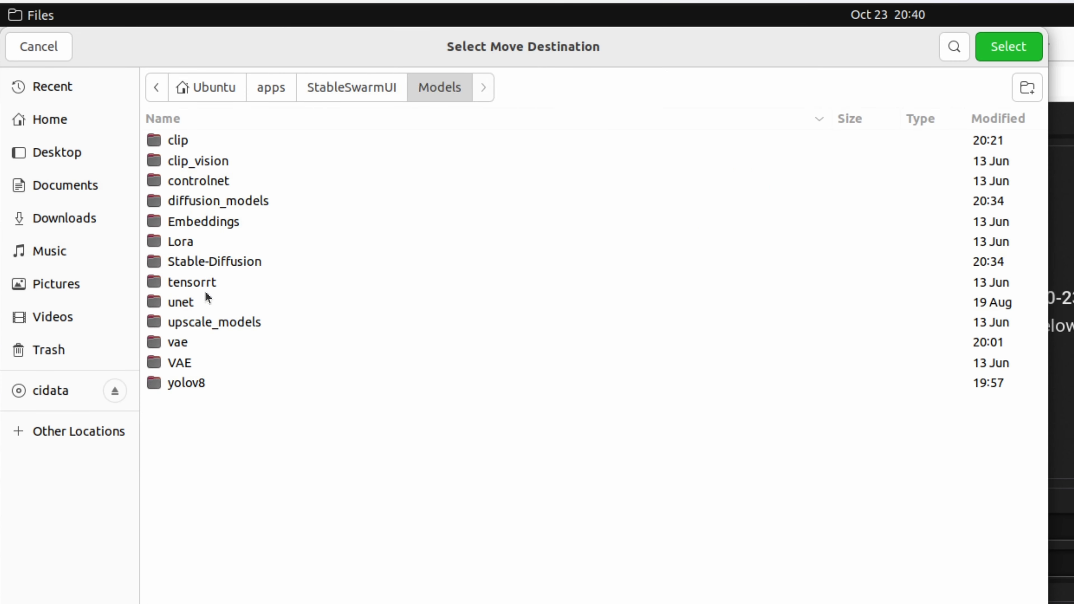
pyautogui.doubleClick(183, 246)
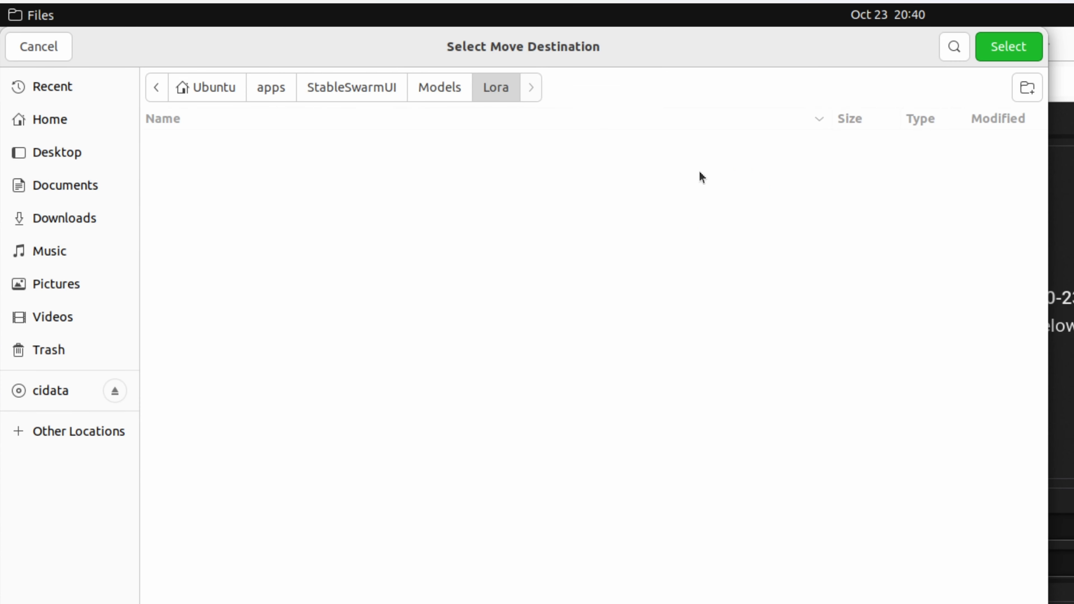
pyautogui.click(433, 91)
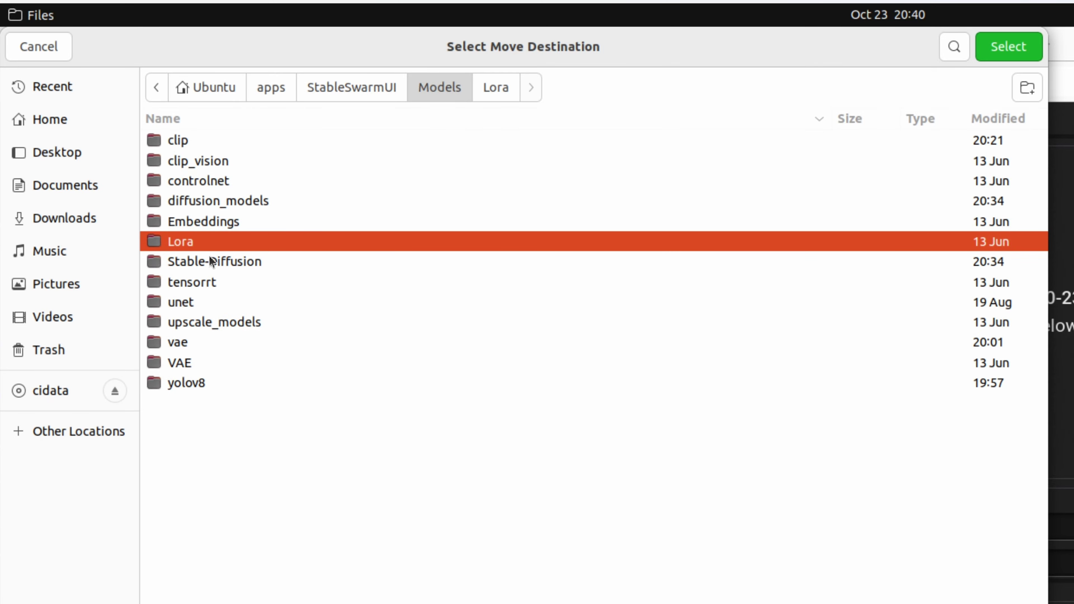
pyautogui.doubleClick(192, 239)
pyautogui.click(1010, 48)
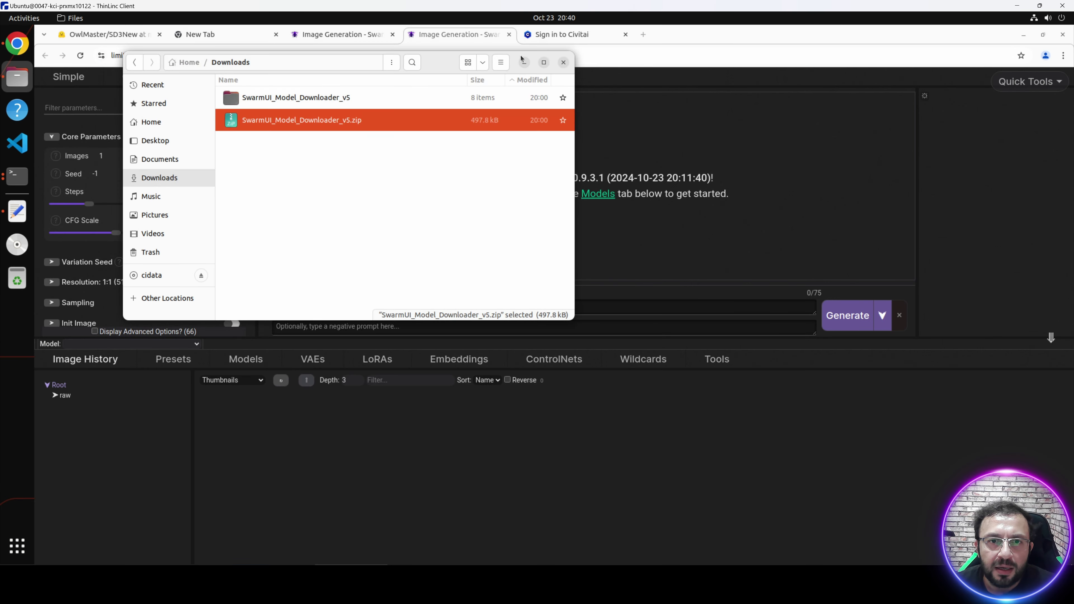
# Put the file manager away, refresh SwarmUI's LoRA list, enable the 3dkitten LoRA, and return to the model list
pyautogui.click(525, 63)
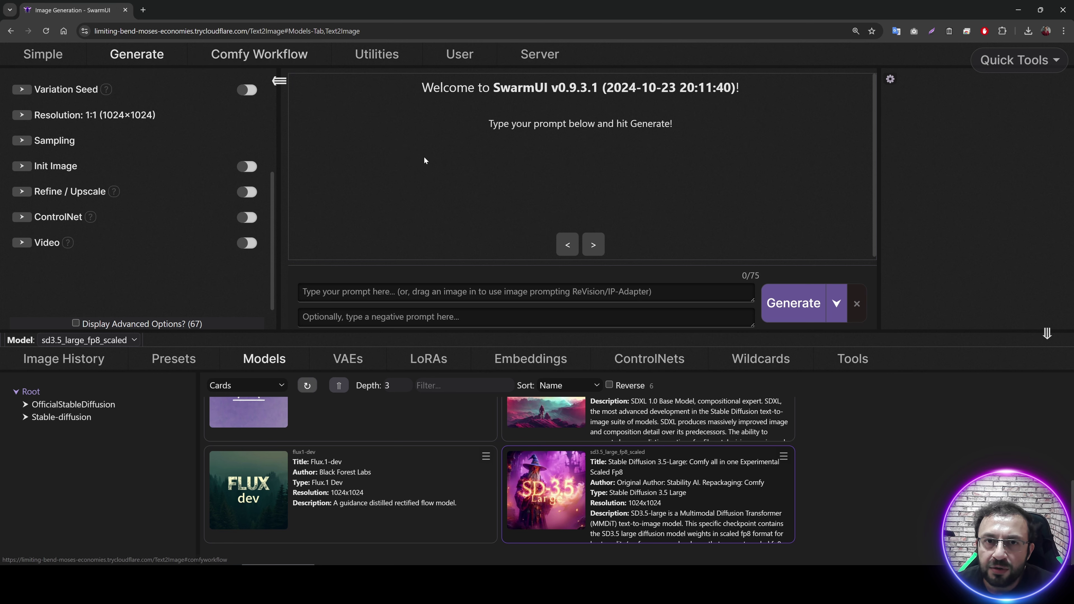
pyautogui.click(427, 358)
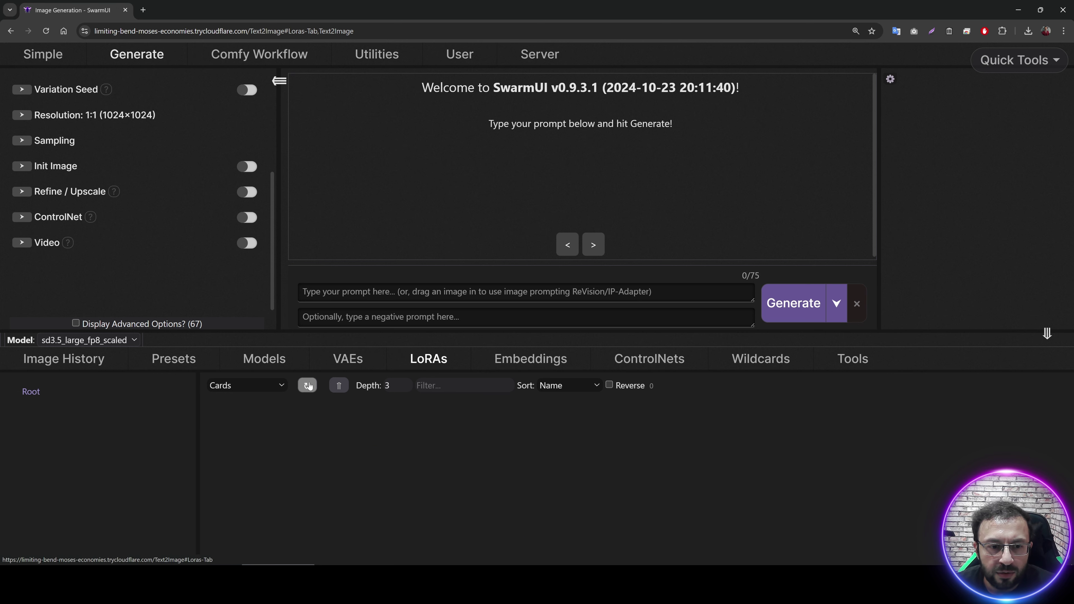
pyautogui.click(456, 477)
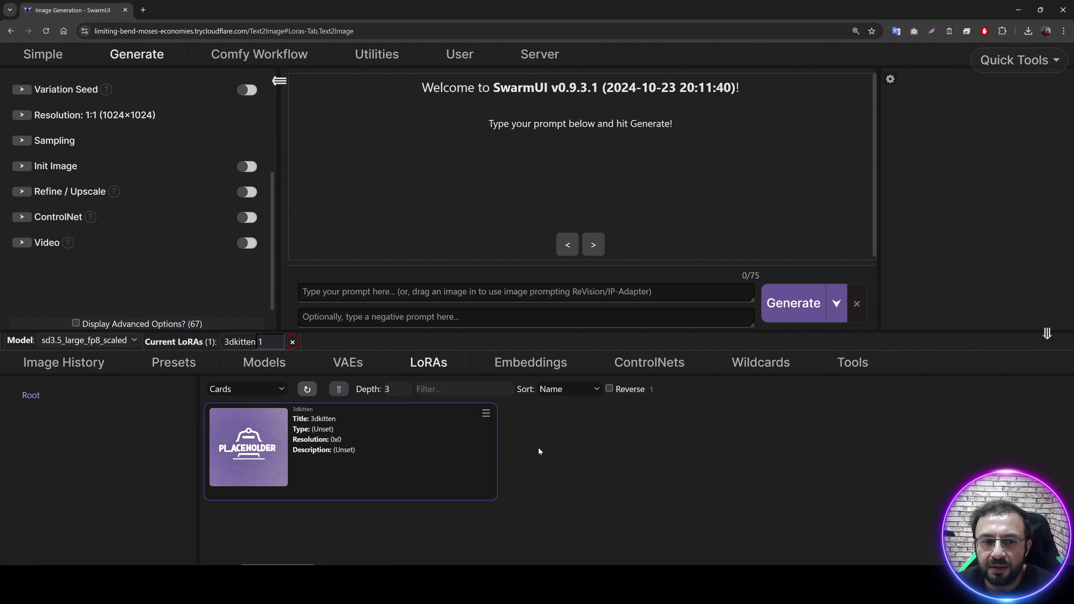
pyautogui.click(265, 363)
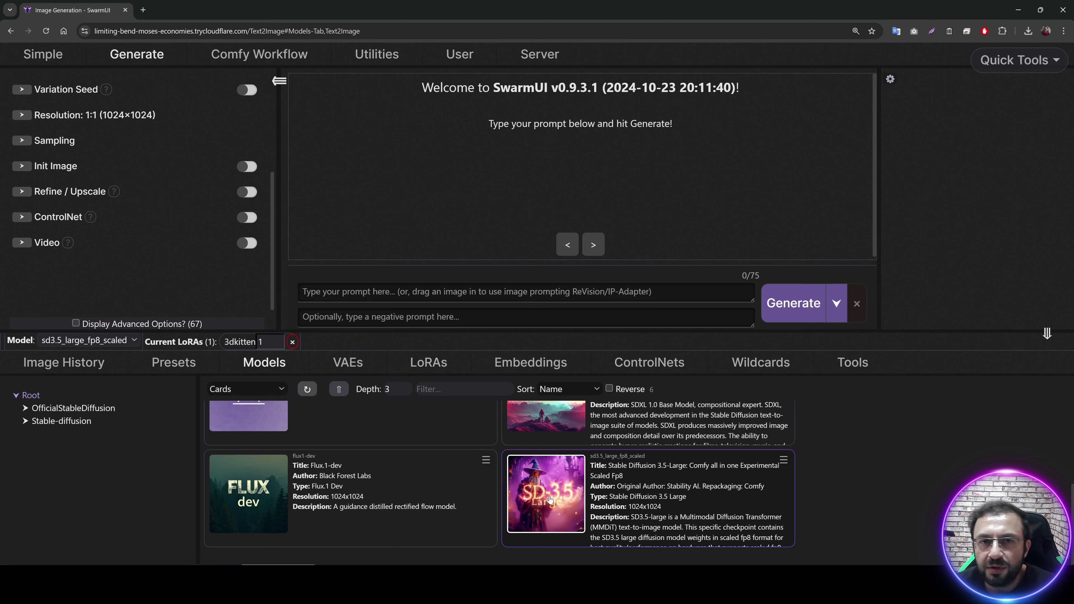
# Find the RunPod Instructions in the SwarmUI Patreon post, open the RunPod registration link, and log in to RunPod
pyautogui.scroll(3, 220, 227)
pyautogui.scroll(2, 223, 220)
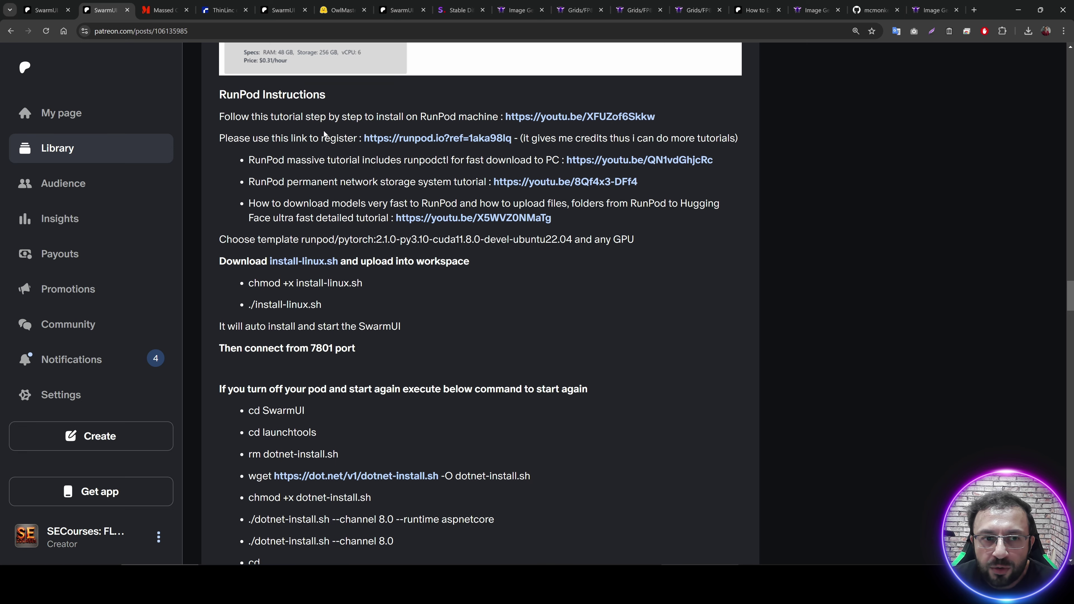
pyautogui.moveTo(340, 98); pyautogui.dragTo(216, 97)
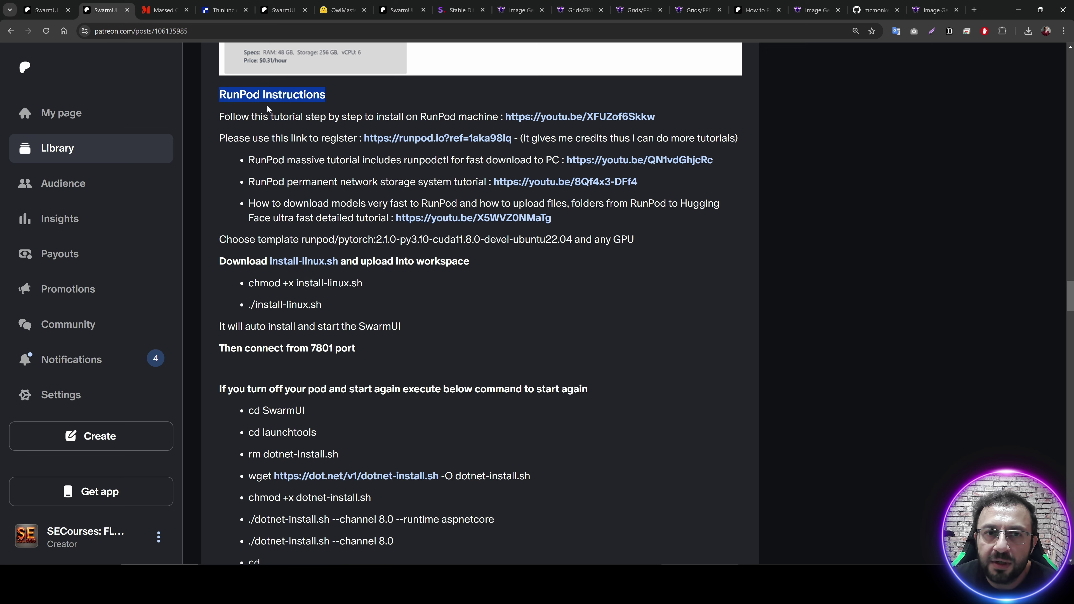
pyautogui.click(355, 98)
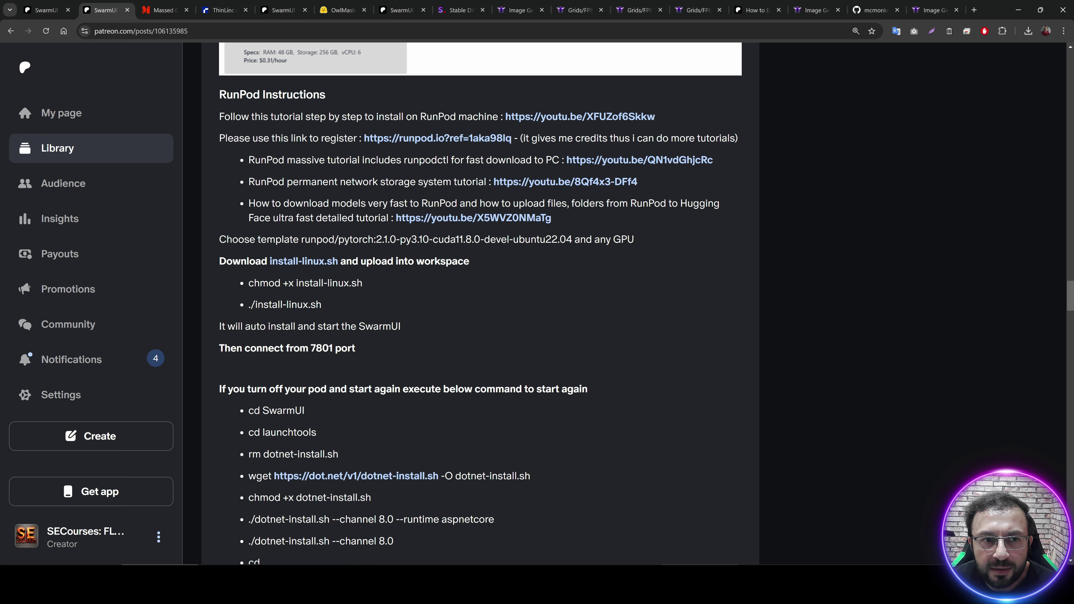
pyautogui.click(443, 142)
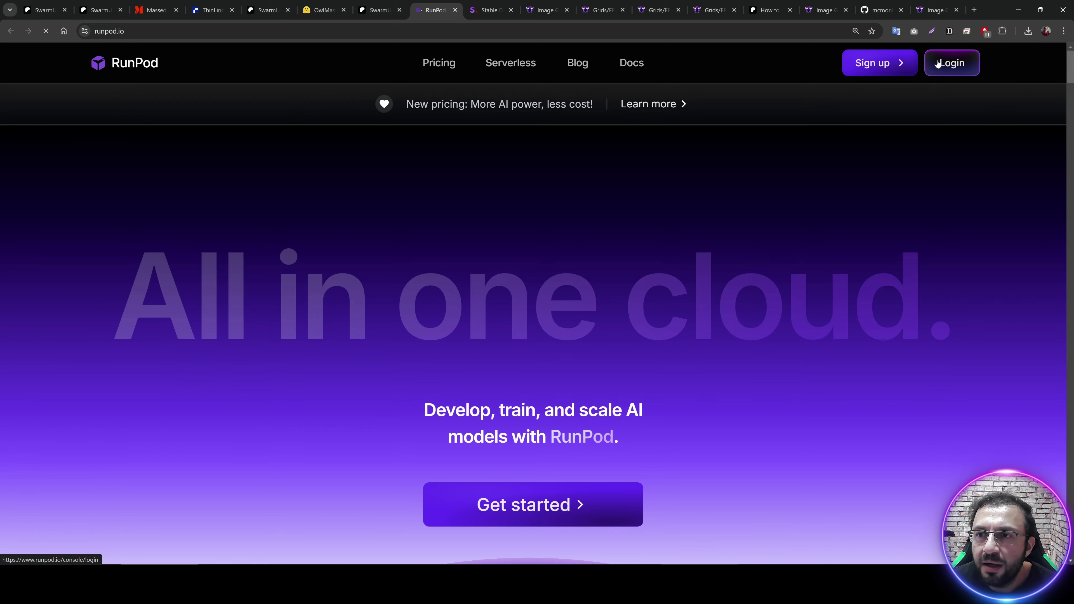
pyautogui.click(951, 62)
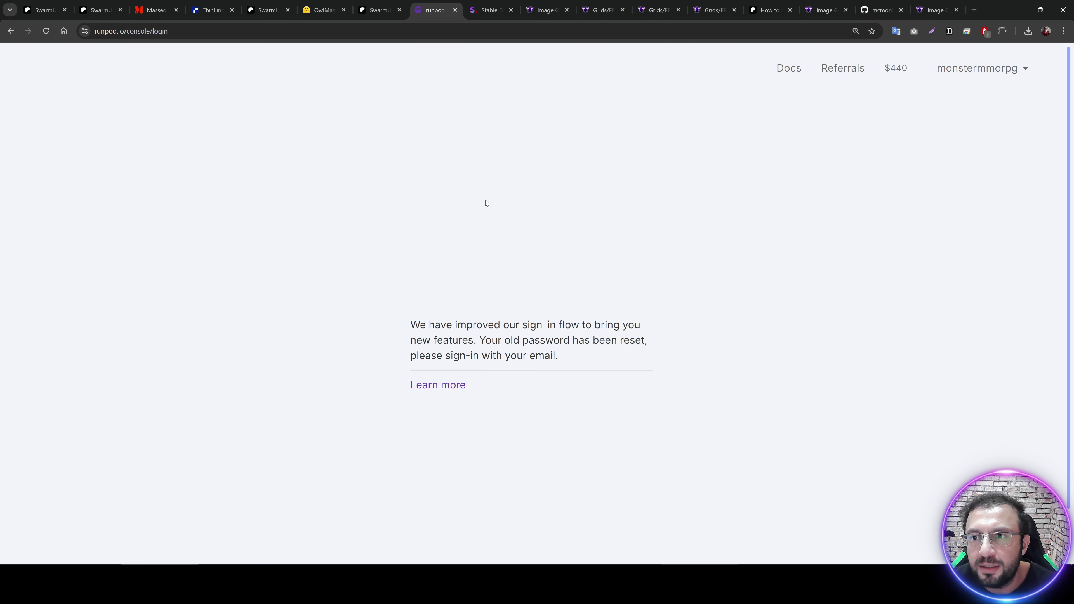
# Look over the RunPod account's billing, pods and network storage pages, checking the Patreon instructions in between
pyautogui.click(54, 487)
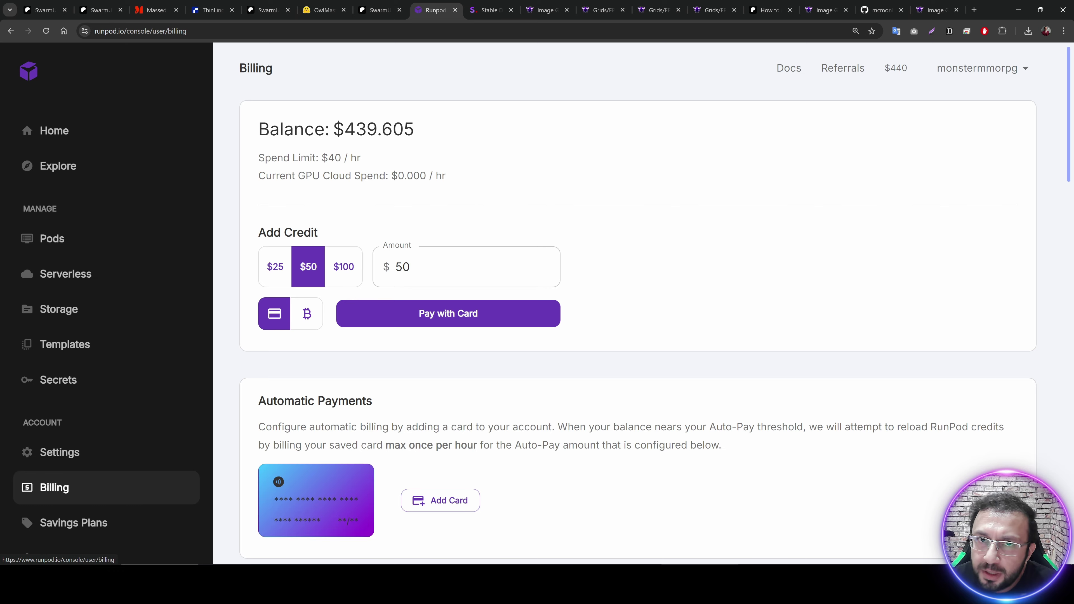
pyautogui.click(73, 239)
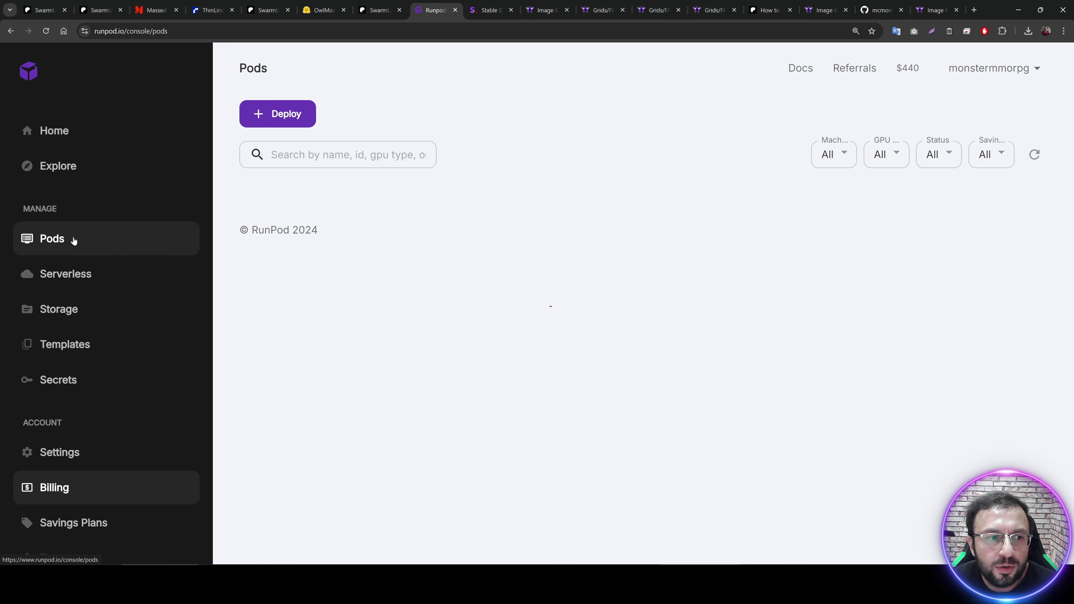
pyautogui.click(299, 120)
pyautogui.hotkey('ctrl', '2')
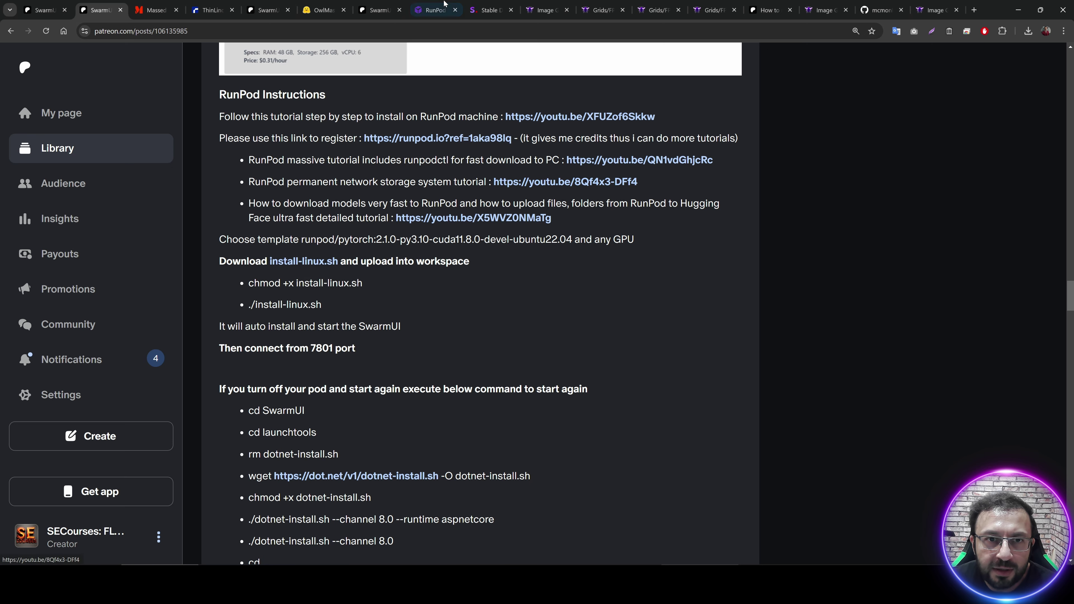
pyautogui.hotkey('ctrl', '8')
pyautogui.click(74, 311)
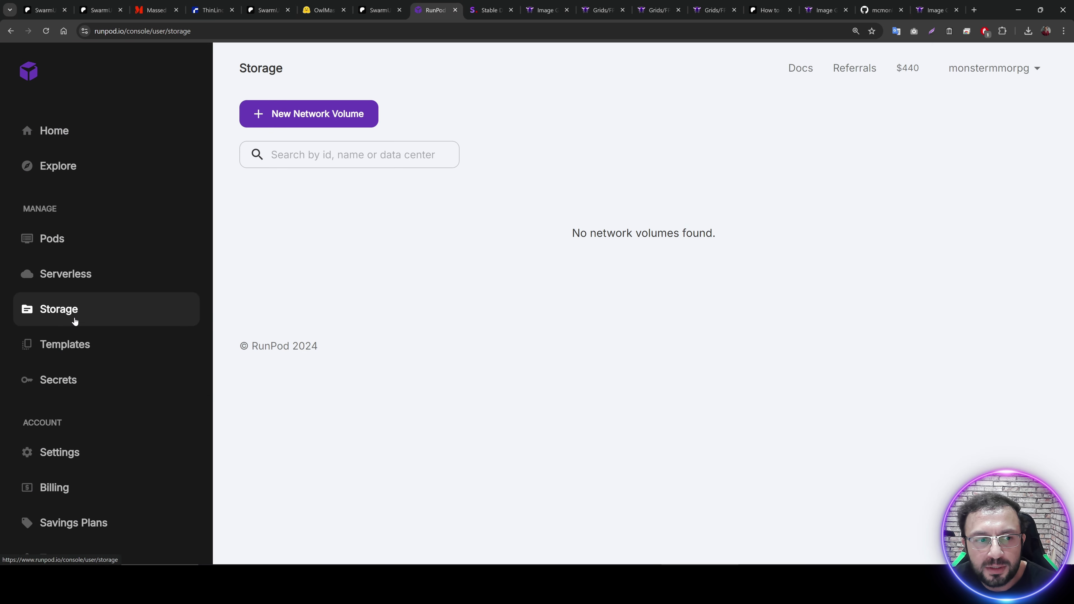
# Start a GPU pod deployment on Secure Cloud and restrict the region to US-TX-3
pyautogui.click(82, 238)
pyautogui.click(292, 117)
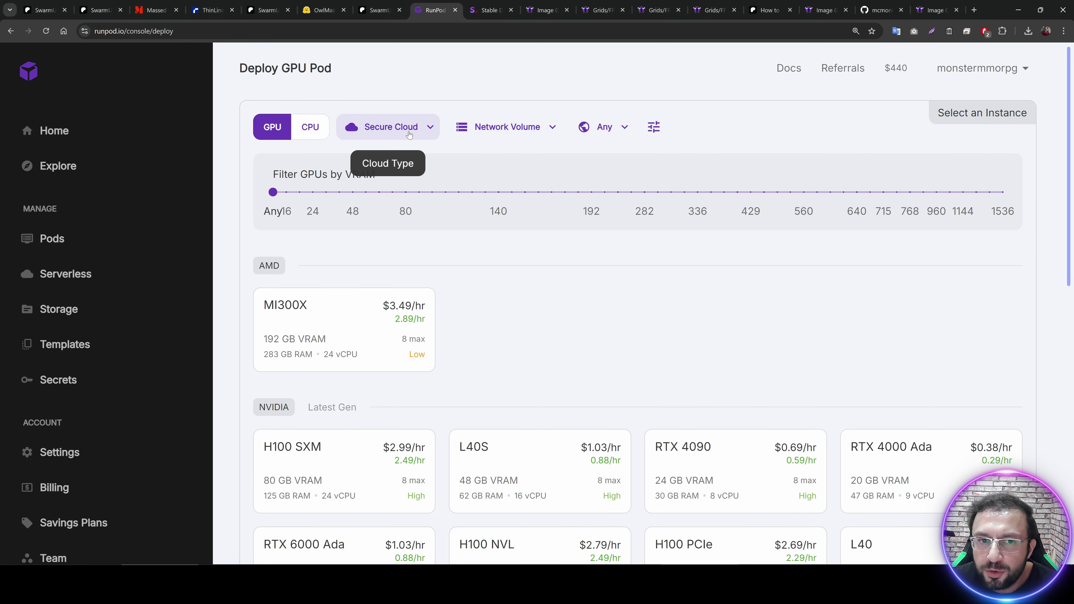
pyautogui.click(435, 126)
pyautogui.click(459, 85)
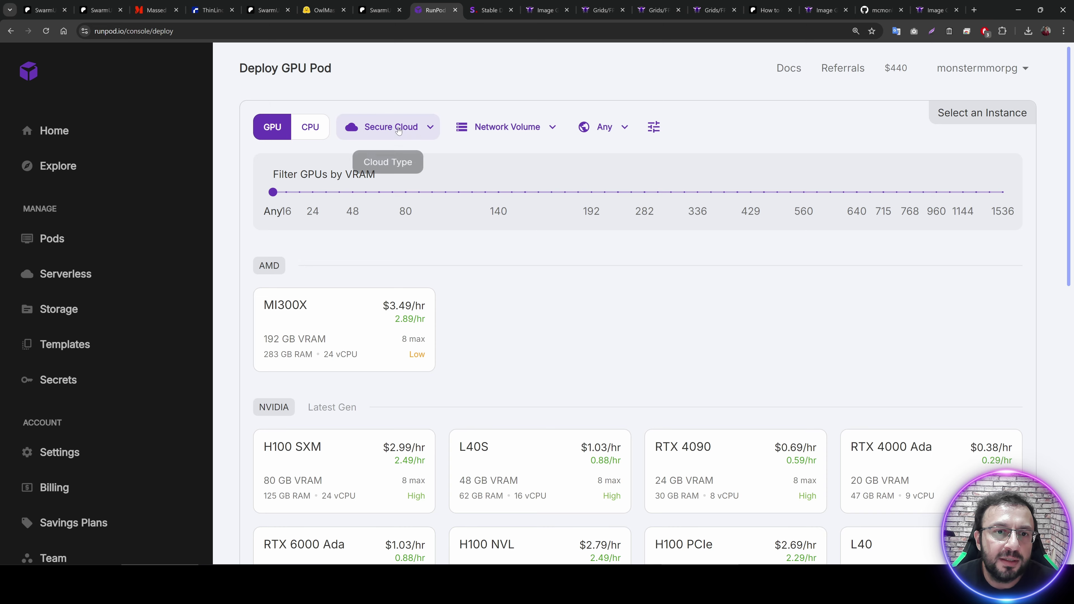
pyautogui.click(410, 130)
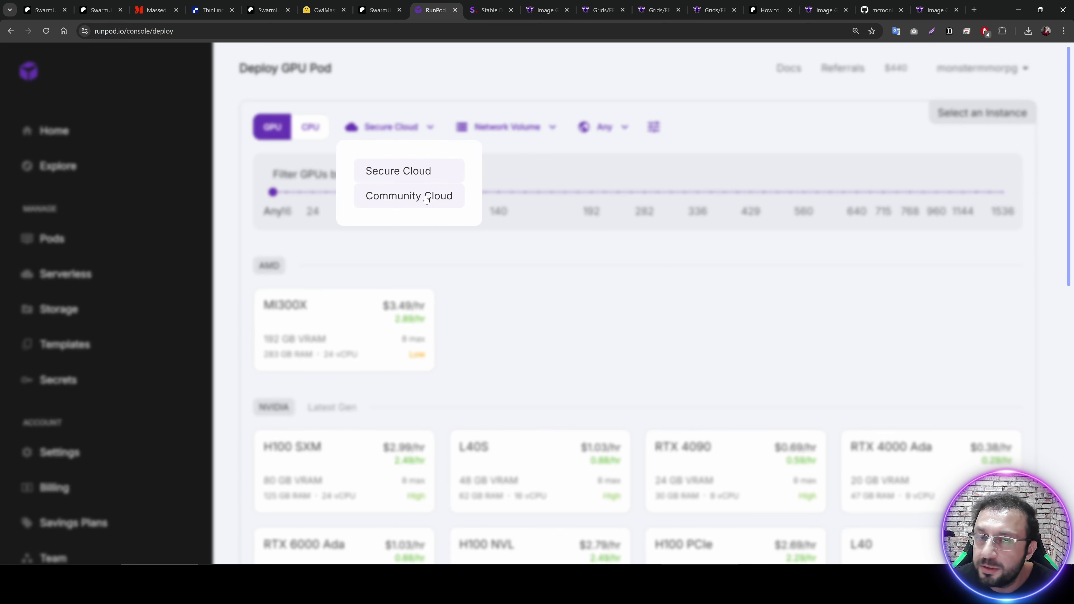
pyautogui.click(612, 123)
pyautogui.click(612, 127)
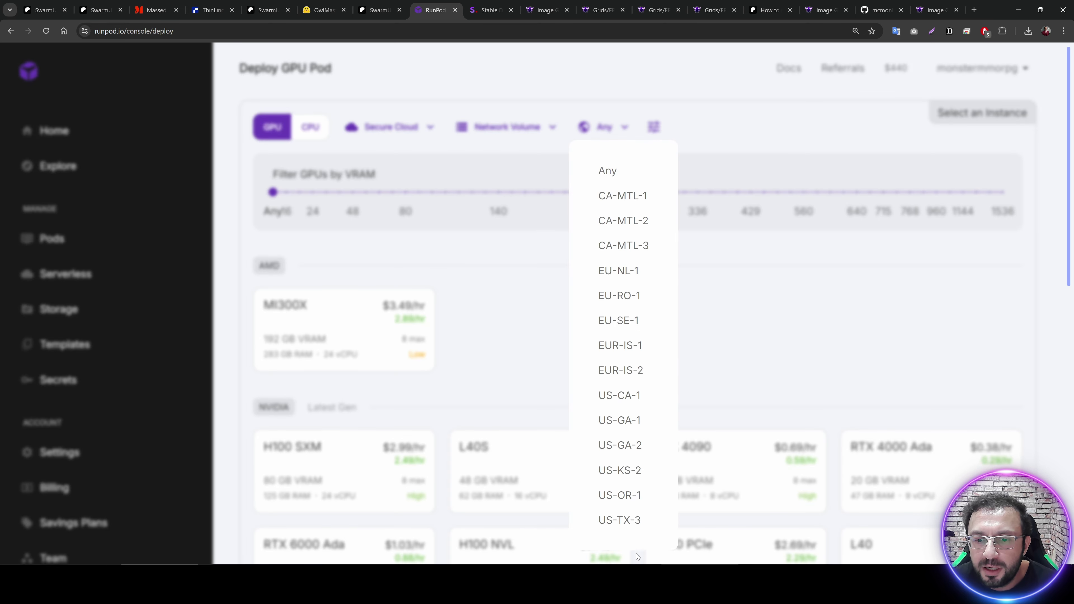
pyautogui.click(623, 523)
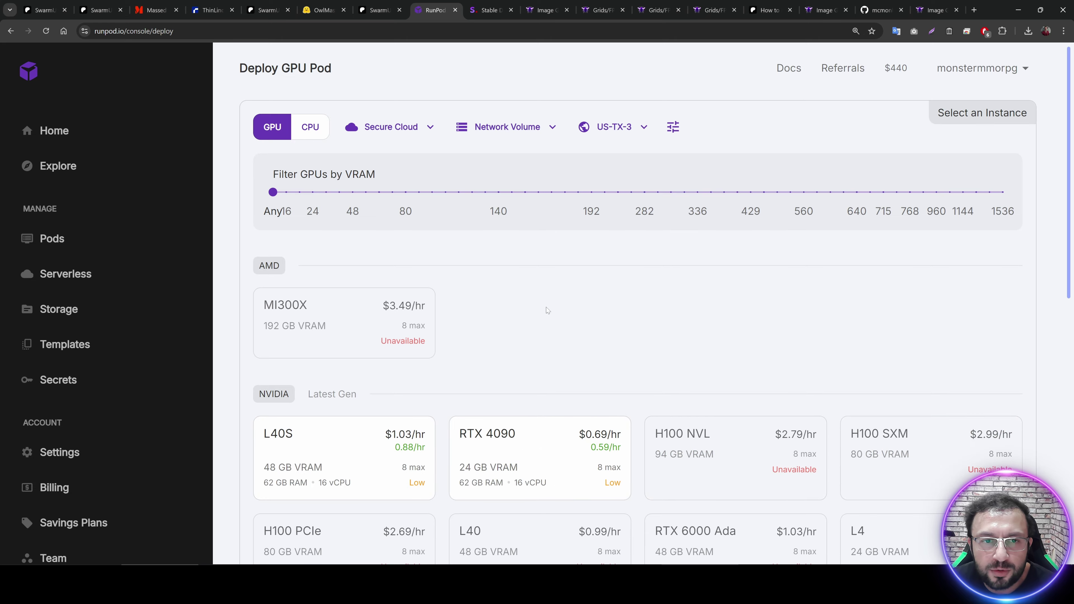
# Select the RTX 4090 with 24 GB VRAM for the pod and review the GPU choices
pyautogui.scroll(-6, 538, 339)
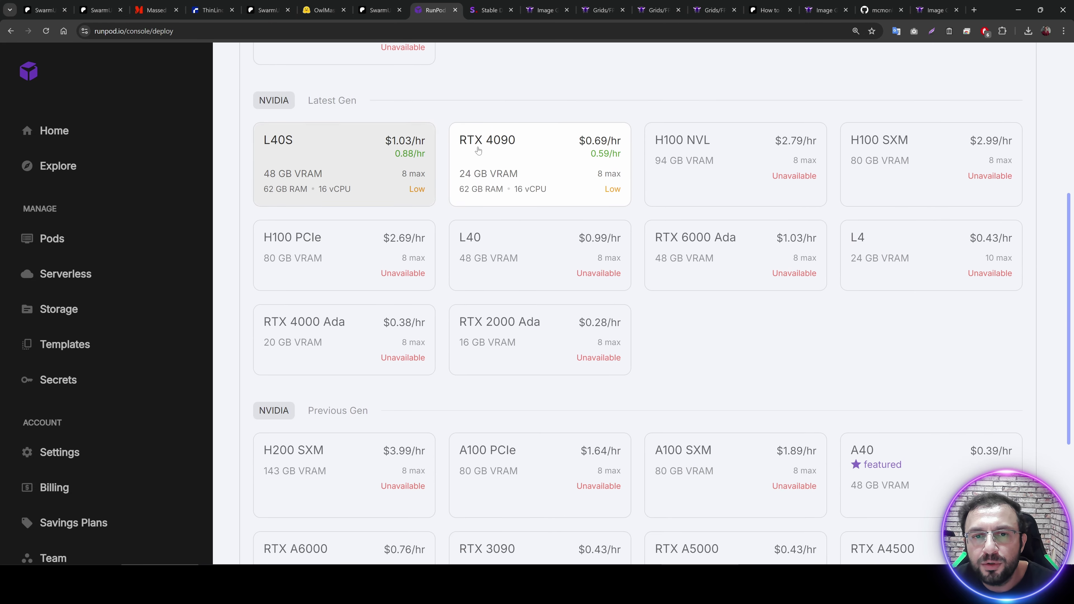
pyautogui.click(552, 173)
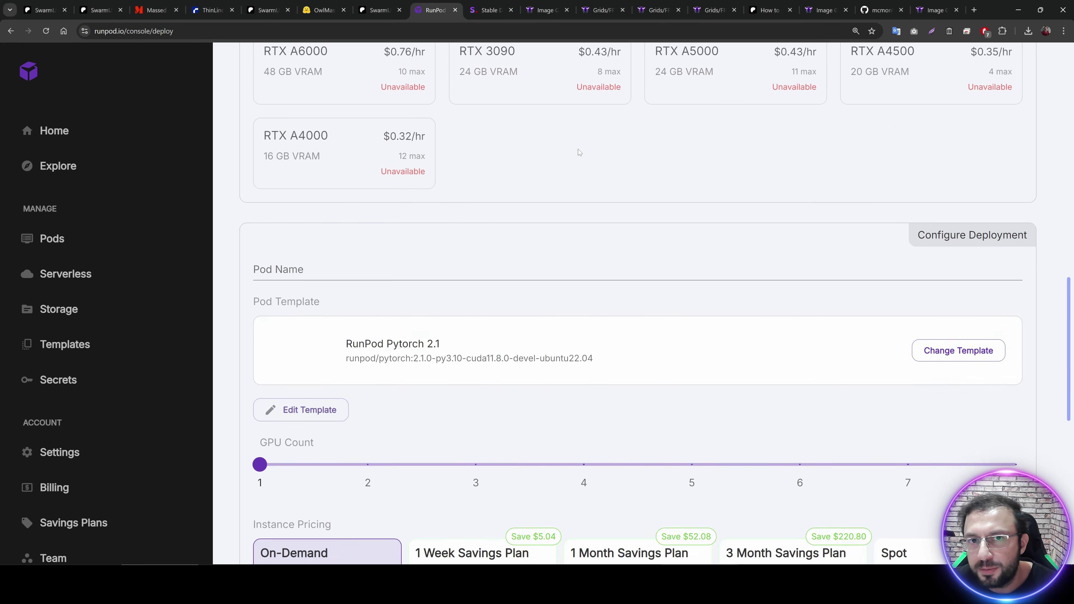
pyautogui.scroll(10, 557, 230)
pyautogui.scroll(5, 441, 308)
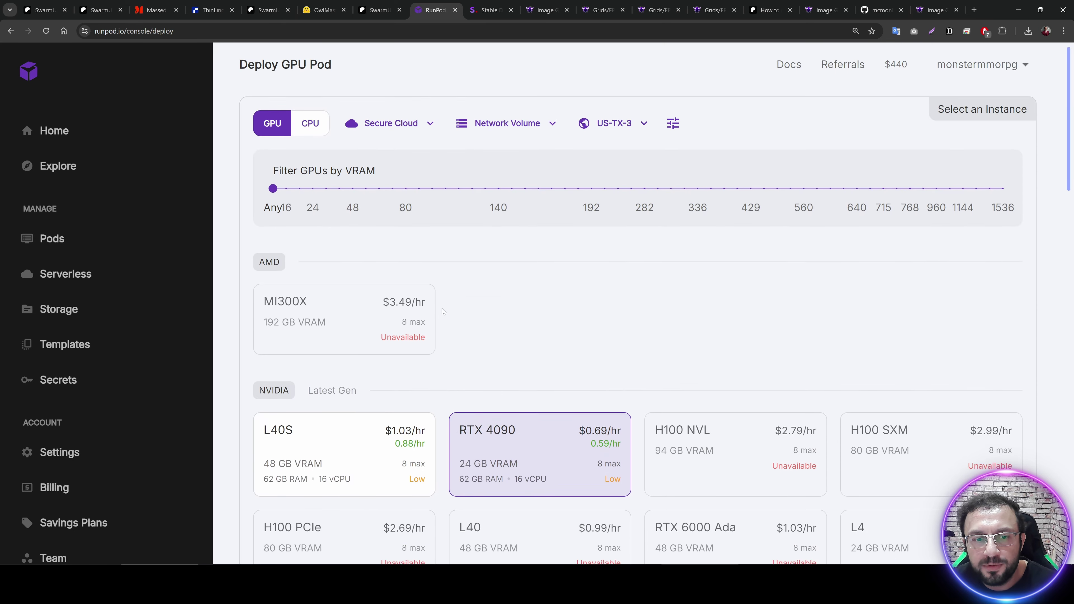
pyautogui.scroll(-7, 326, 242)
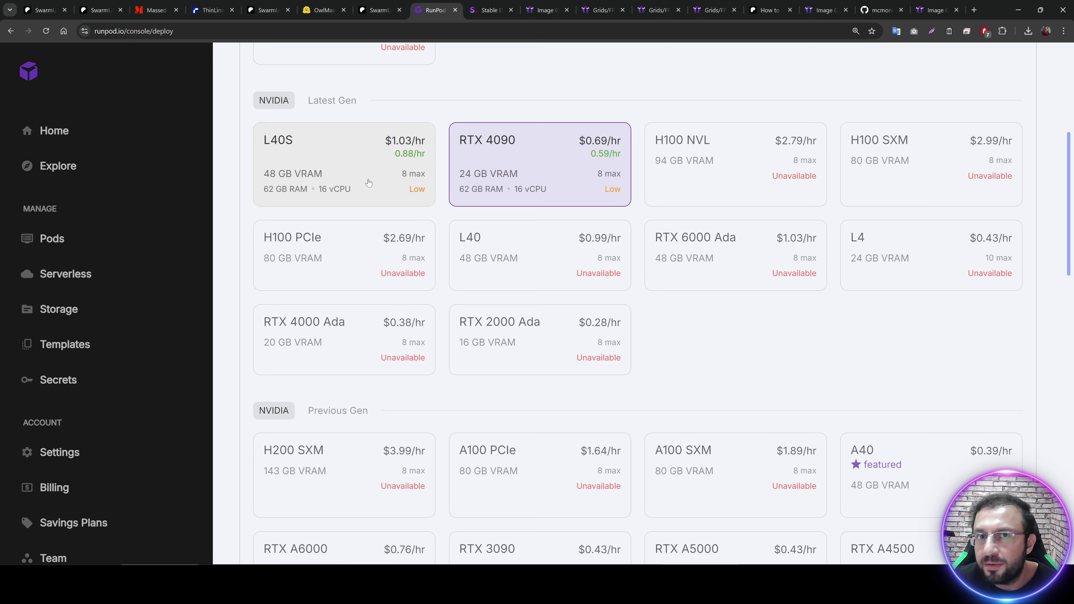
# Search the pod templates for "torch" and choose the official RunPod Pytorch 2.1 template
pyautogui.scroll(-12, 488, 304)
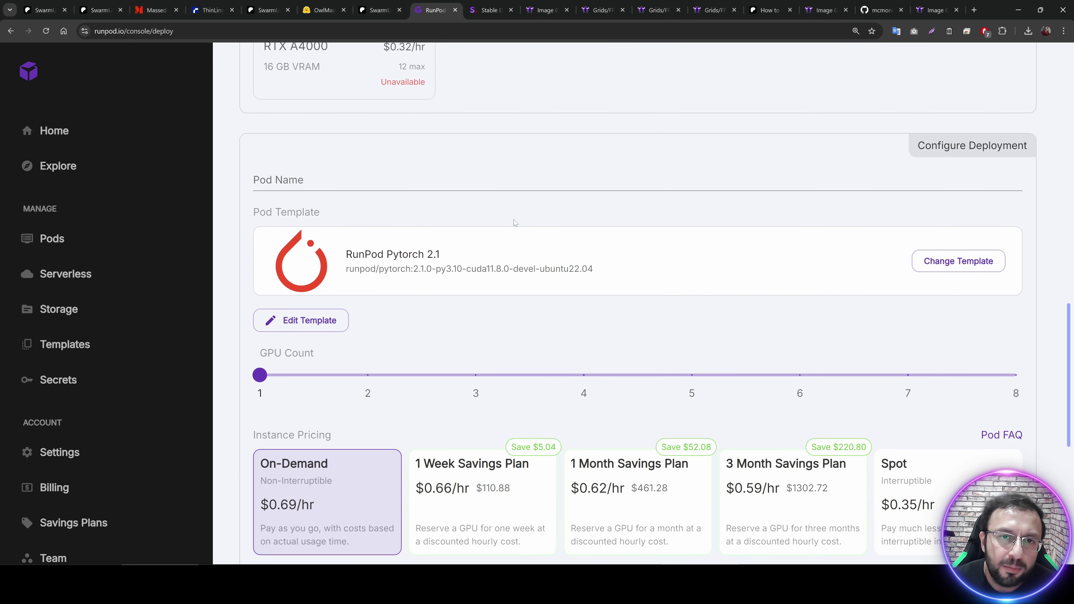
pyautogui.scroll(-1, 581, 215)
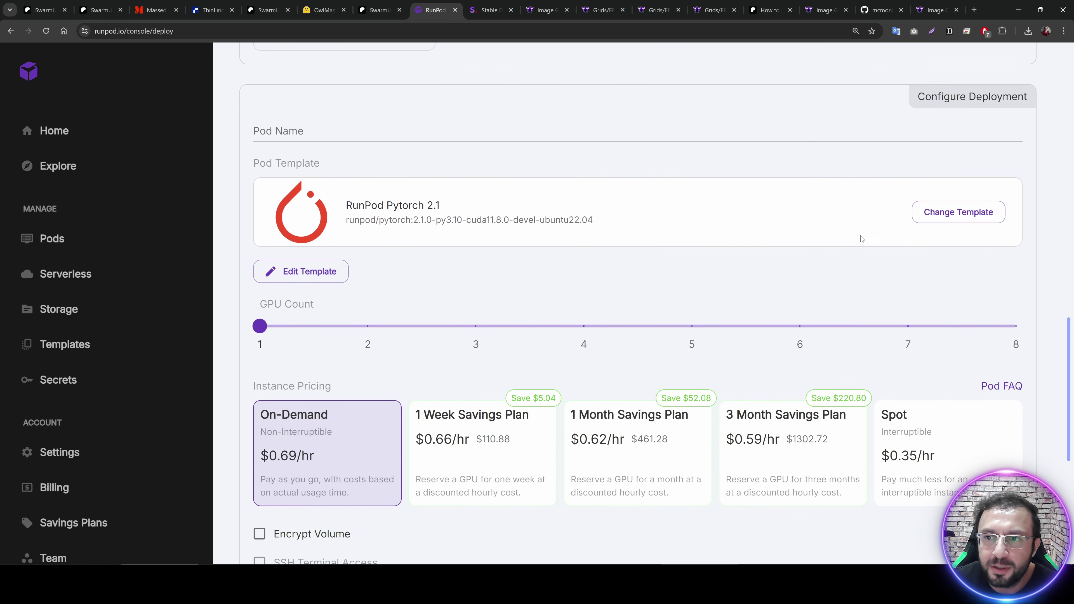
pyautogui.click(958, 212)
pyautogui.write('torch')
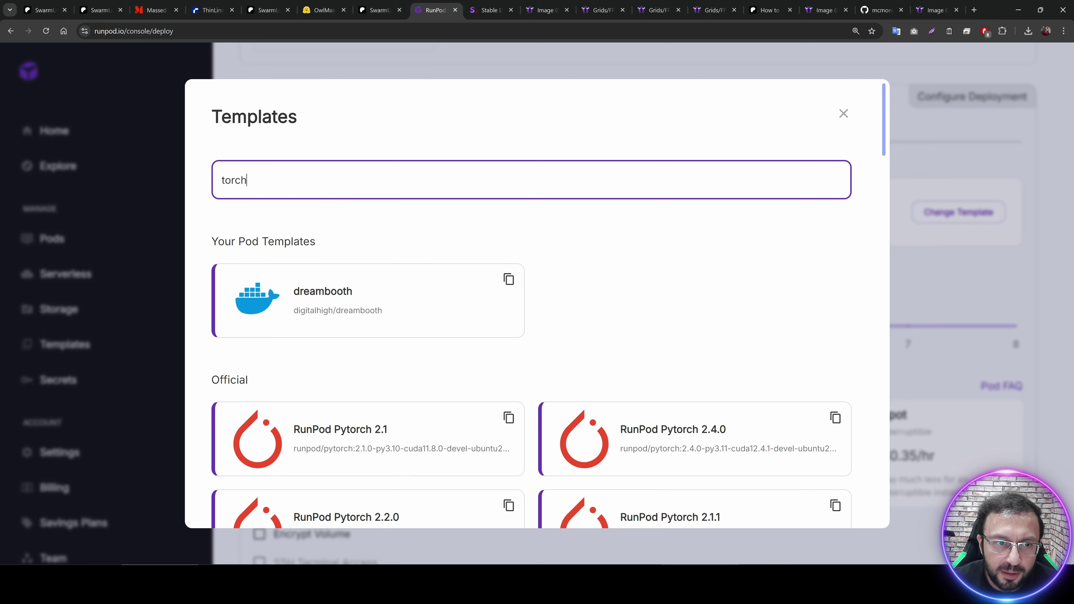
pyautogui.scroll(-3, 378, 296)
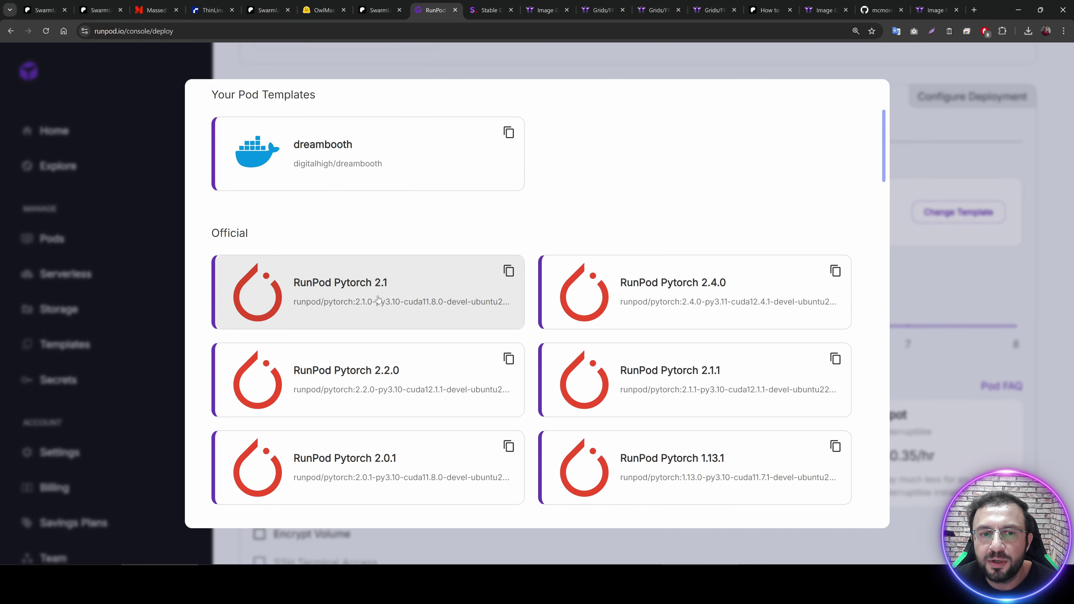
pyautogui.click(406, 299)
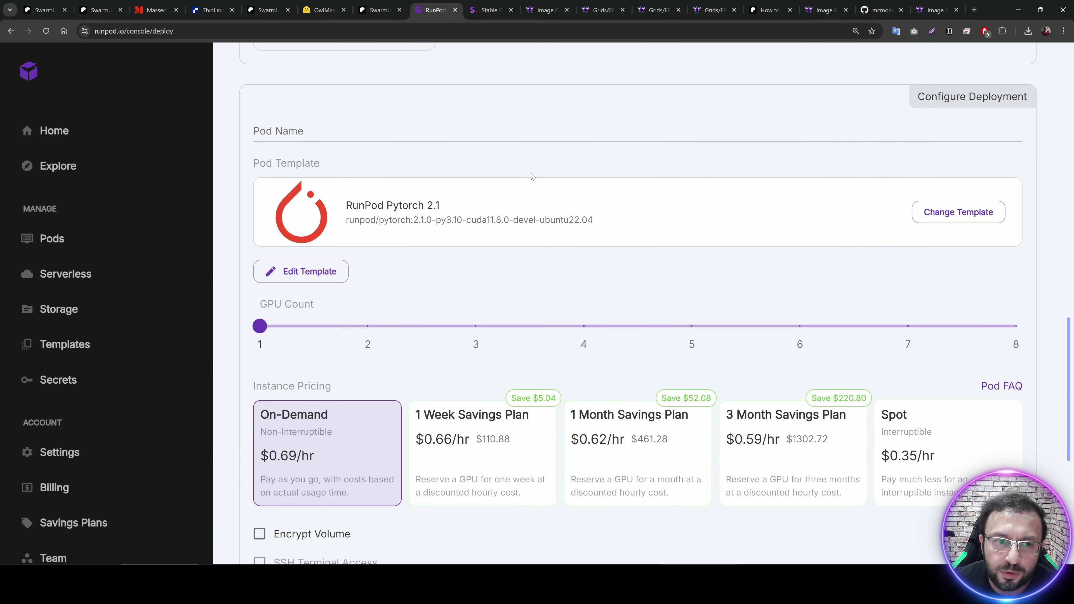
# Override the pod template with a 150 GB persistent volume disk and exposed HTTP ports 8888,7801
pyautogui.scroll(-2, 366, 203)
pyautogui.click(305, 173)
pyautogui.doubleClick(391, 316)
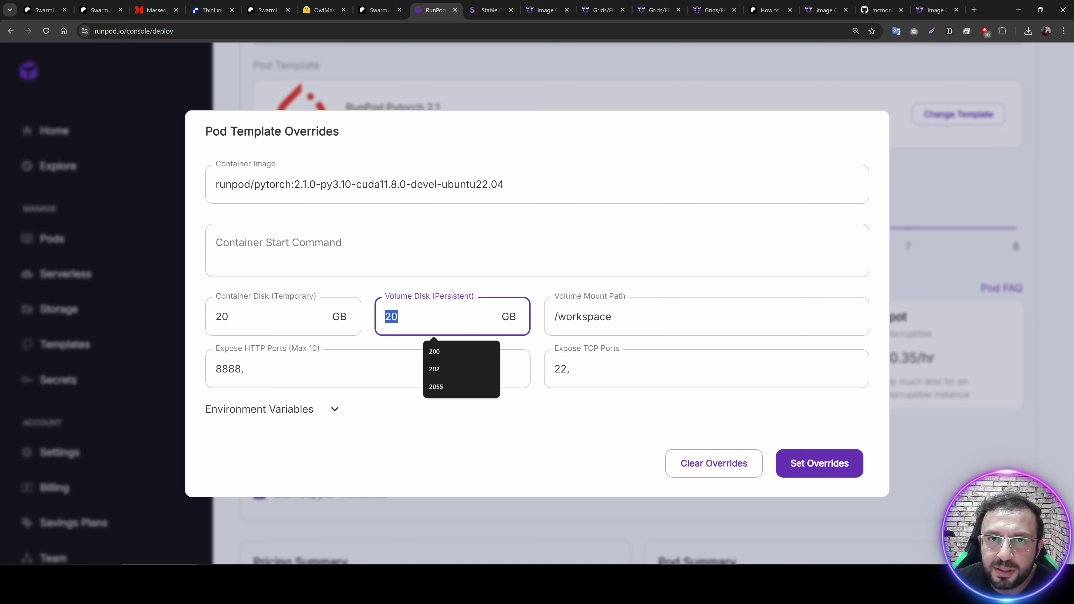
pyautogui.write('150')
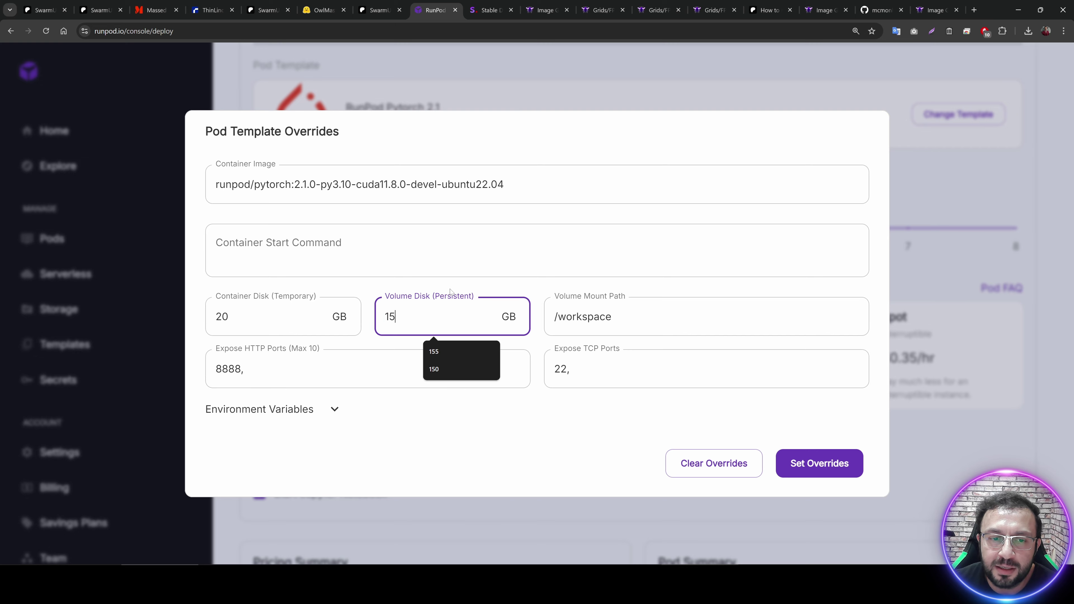
pyautogui.click(296, 369)
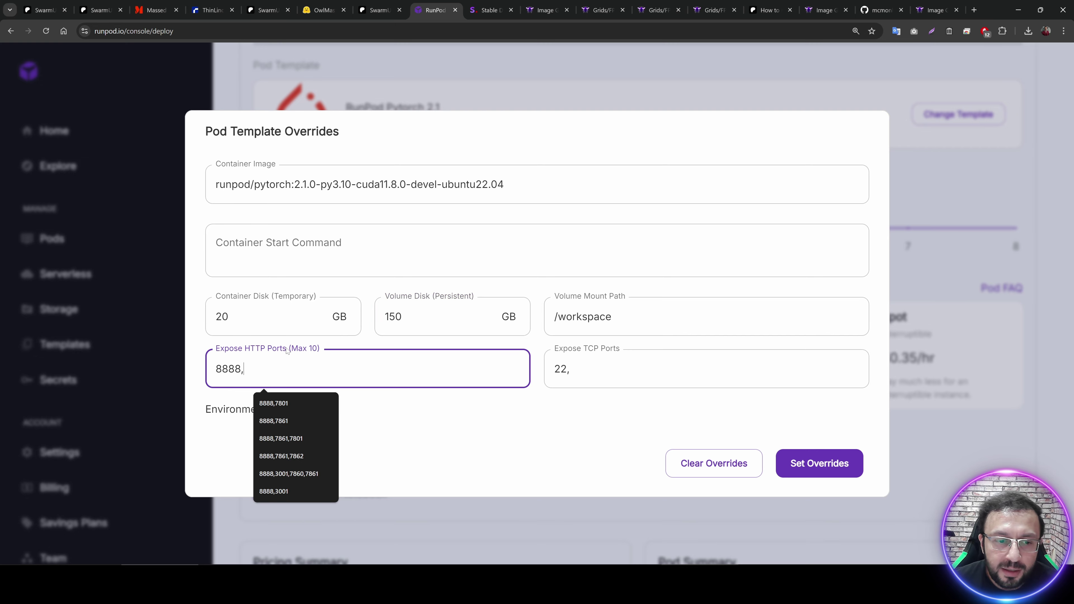
pyautogui.write('7801')
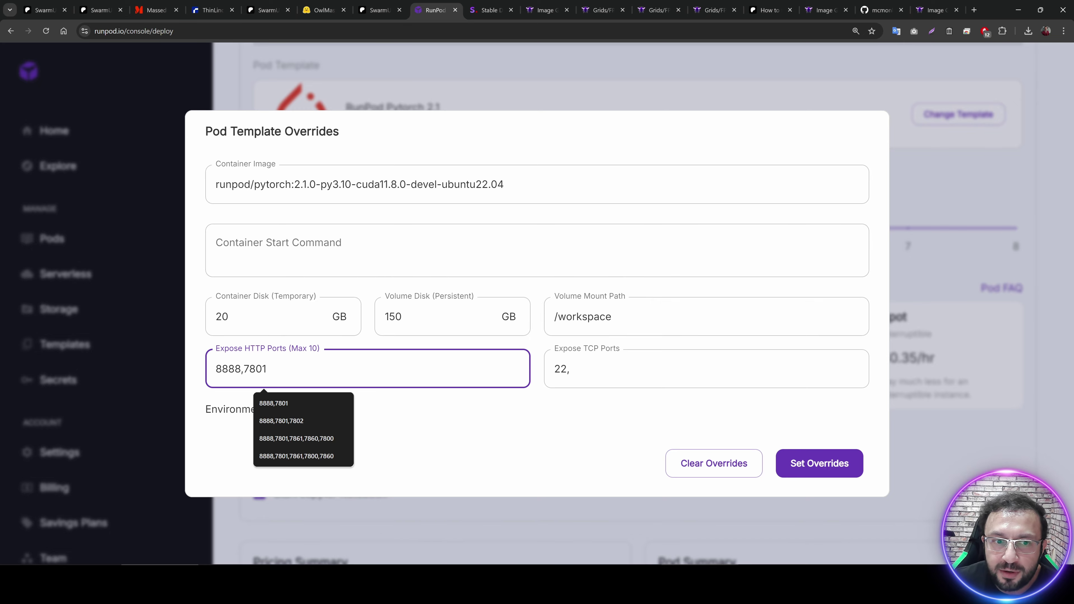
pyautogui.click(831, 463)
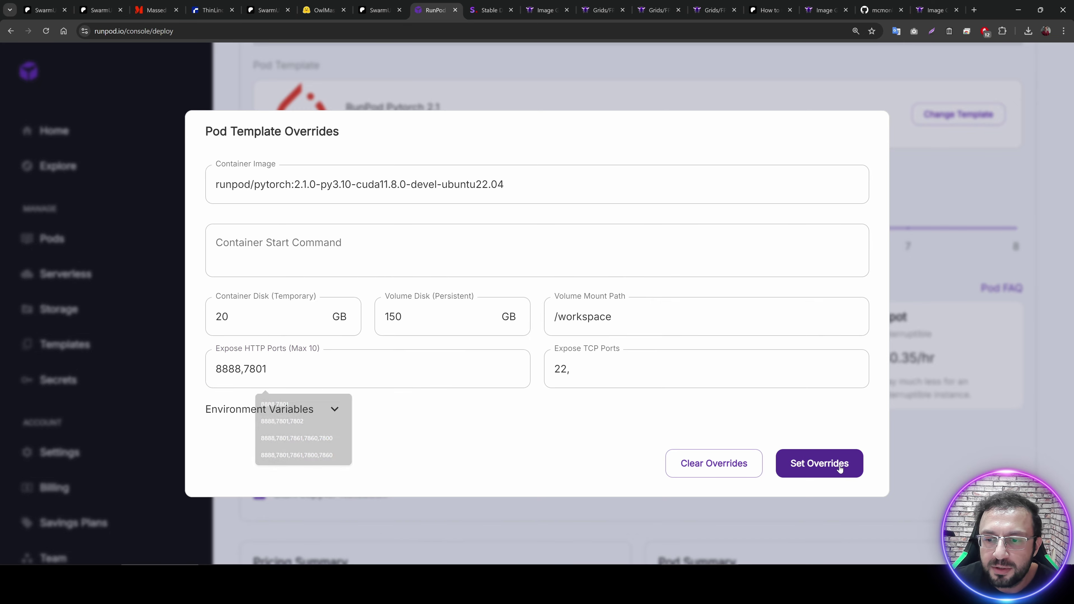
# Deploy the pod on demand, check its network and disk speeds, and open its connection options
pyautogui.scroll(-5, 592, 381)
pyautogui.click(554, 458)
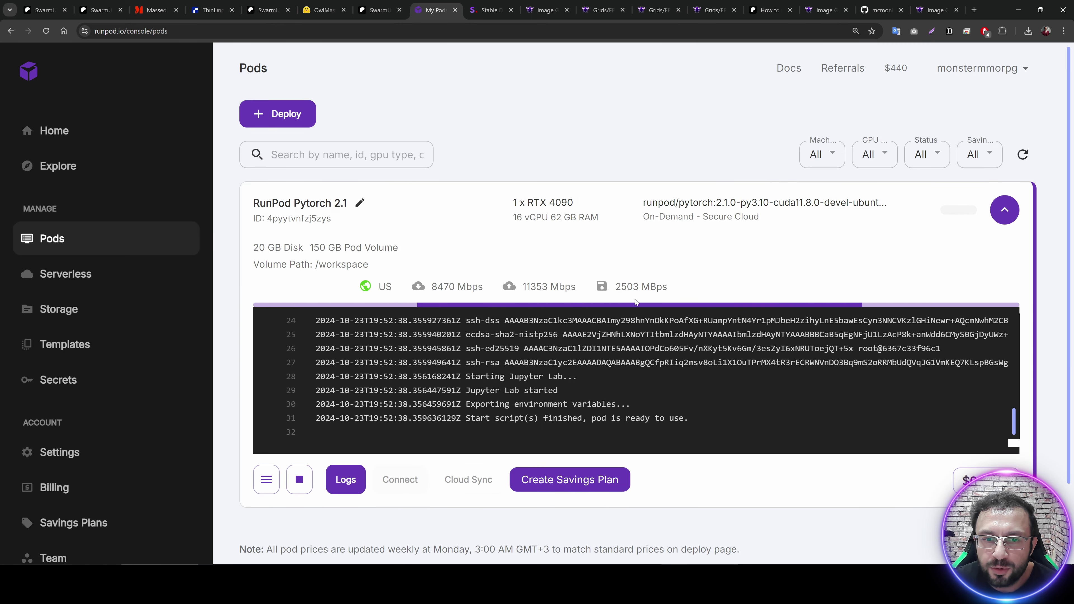
pyautogui.moveTo(668, 287); pyautogui.dragTo(416, 287)
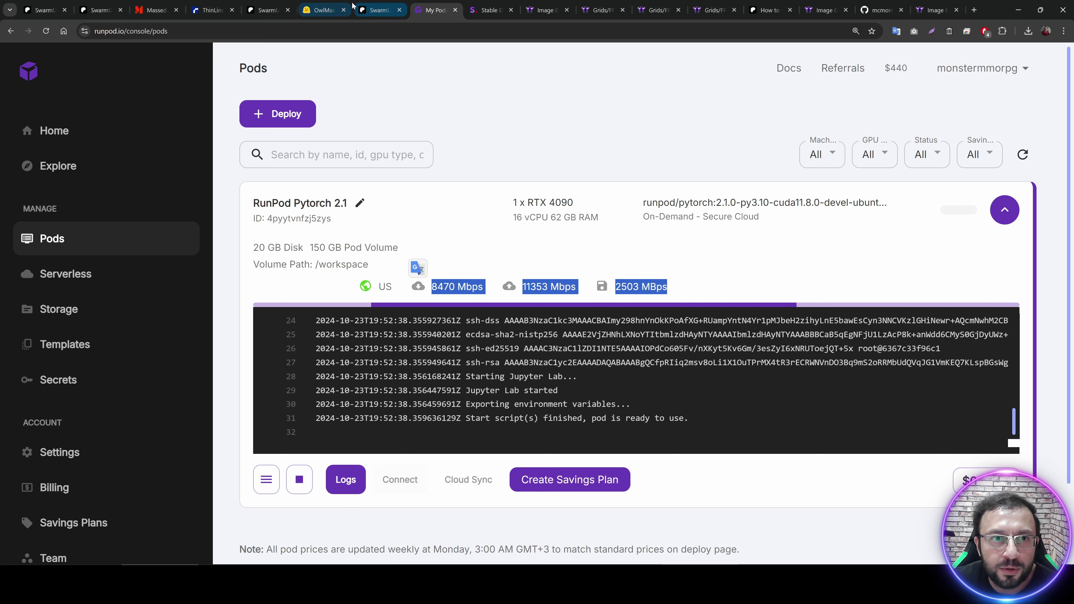
pyautogui.click(399, 480)
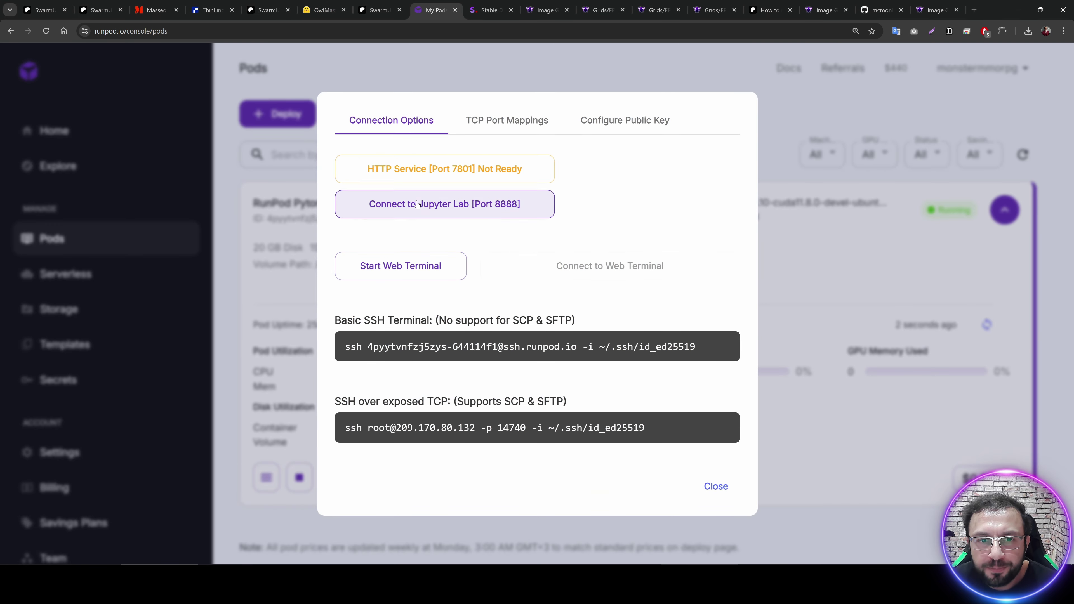
# Connect to the pod's Jupyter Lab, download install-linux.sh from the Patreon post, and upload it to the workspace folder
pyautogui.click(416, 204)
pyautogui.click(96, 10)
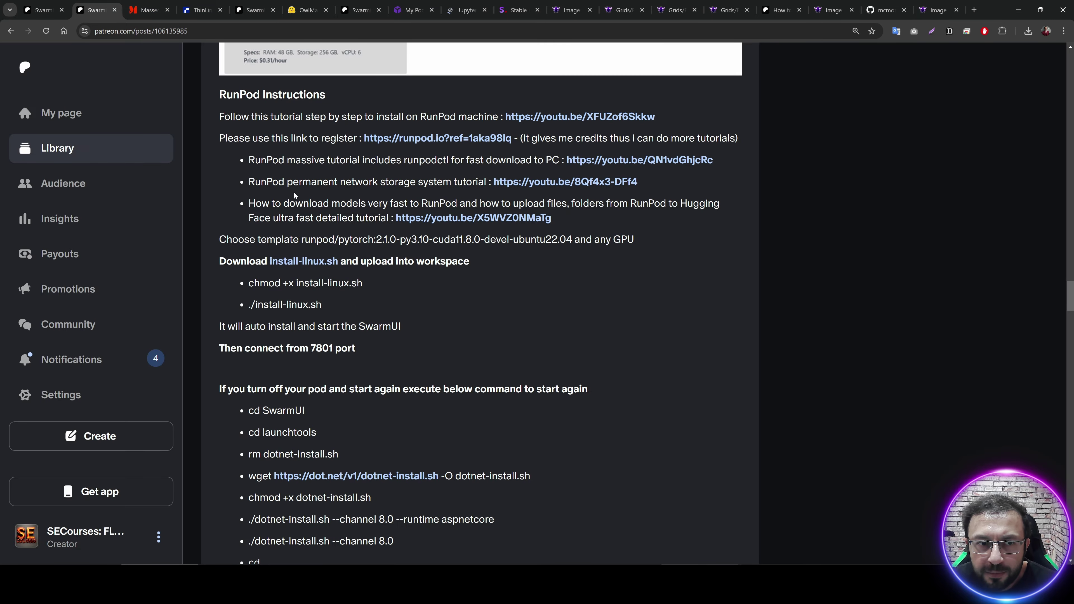
pyautogui.scroll(-1, 342, 274)
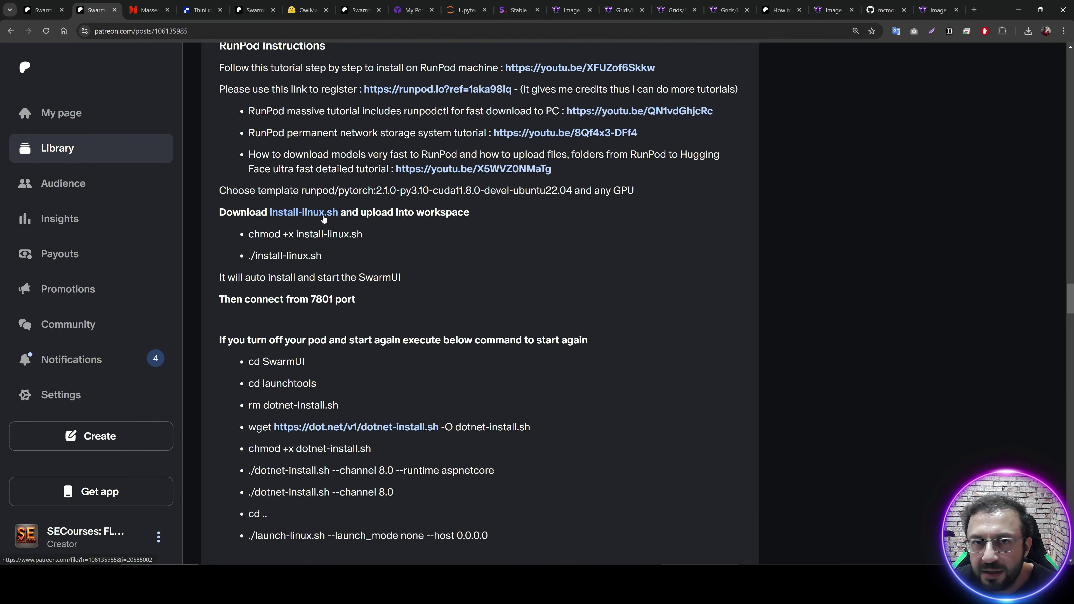
pyautogui.click(318, 214)
pyautogui.click(465, 10)
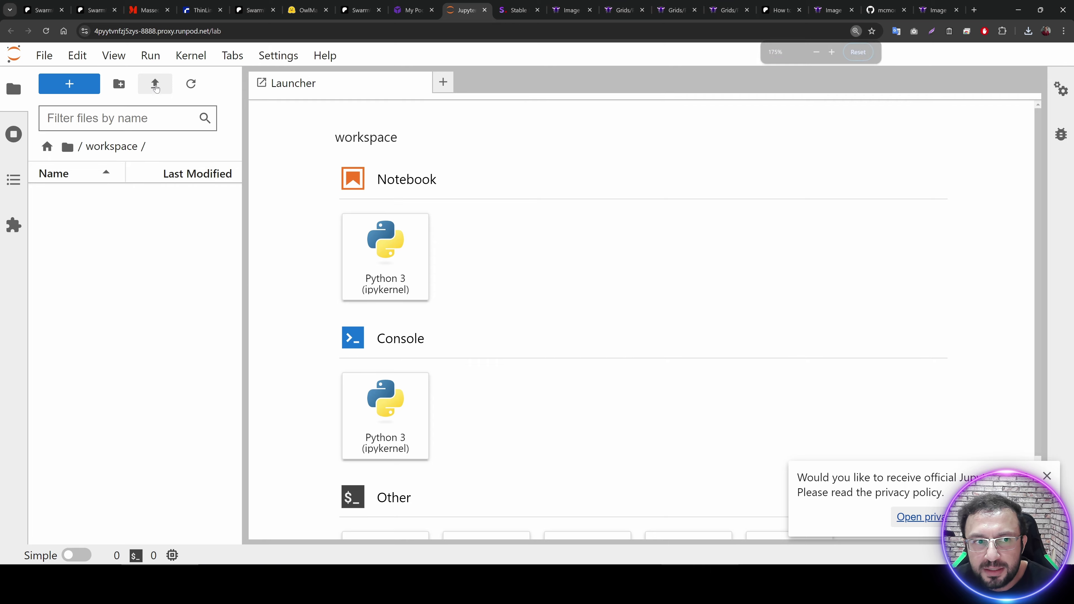
pyautogui.click(156, 86)
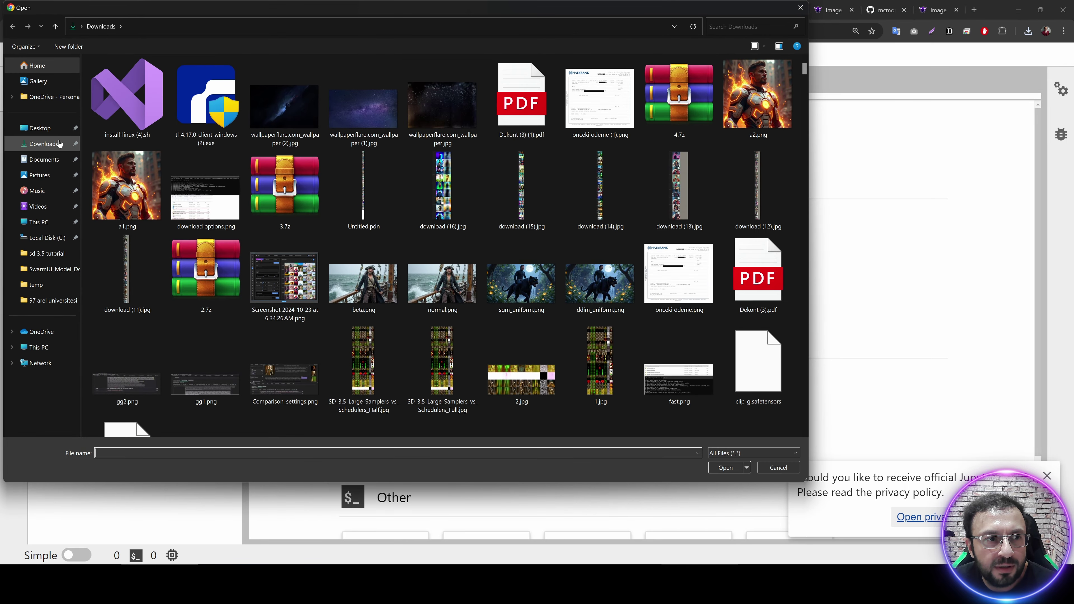
pyautogui.doubleClick(127, 98)
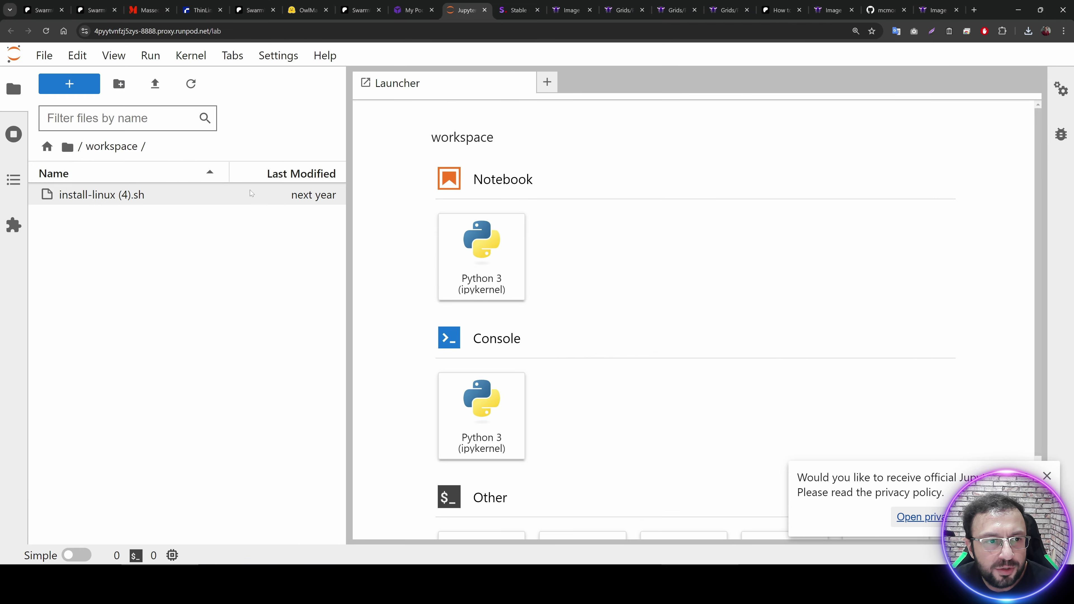
# Rename the uploaded installer script in the workspace folder as install-linux.sh
pyautogui.press('Right')
pyautogui.press('BackSpace')
pyautogui.press('BackSpace')
pyautogui.press('BackSpace')
pyautogui.press('BackSpace')
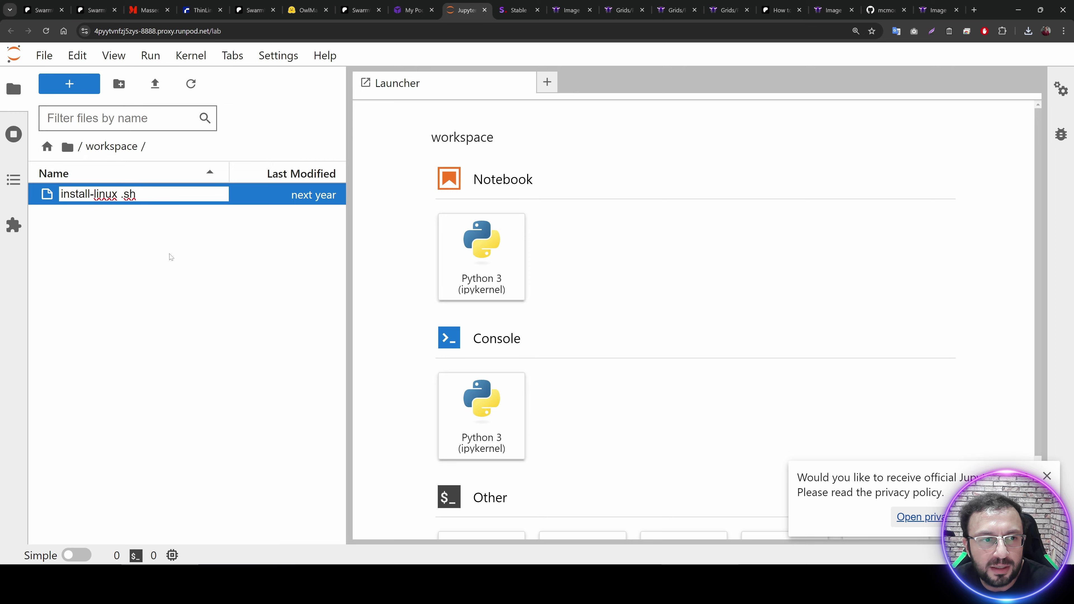
pyautogui.press('Return')
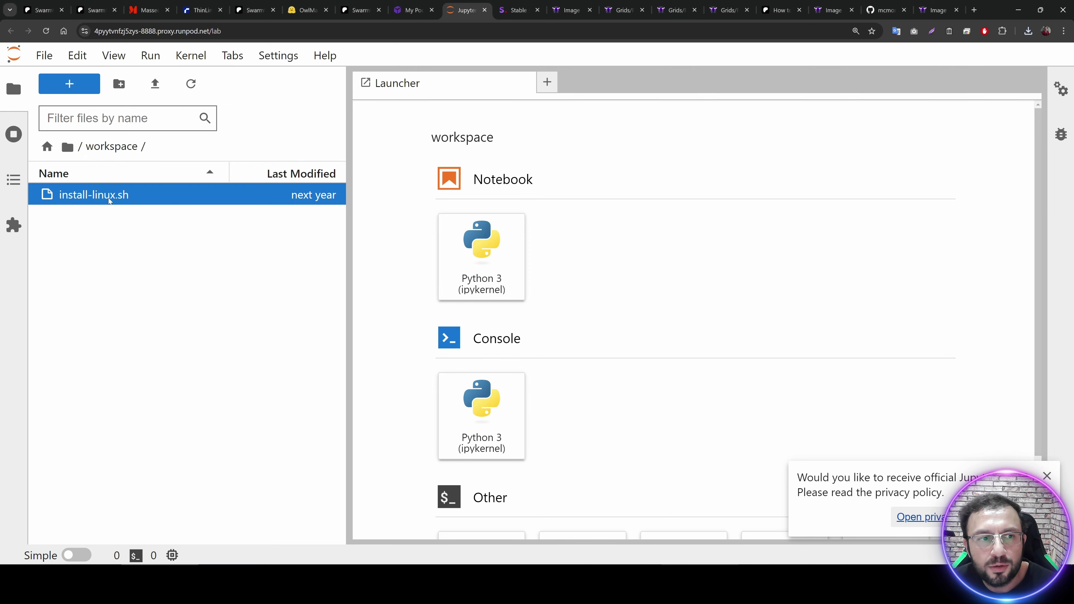
# Copy the RunPod install commands from the Patreon post and run chmod +x install-linux.sh and ./install-linux.sh in a new Jupyter terminal
pyautogui.click(95, 9)
pyautogui.moveTo(355, 251); pyautogui.dragTo(248, 231)
pyautogui.hotkey('ctrl', 'c')
pyautogui.click(465, 9)
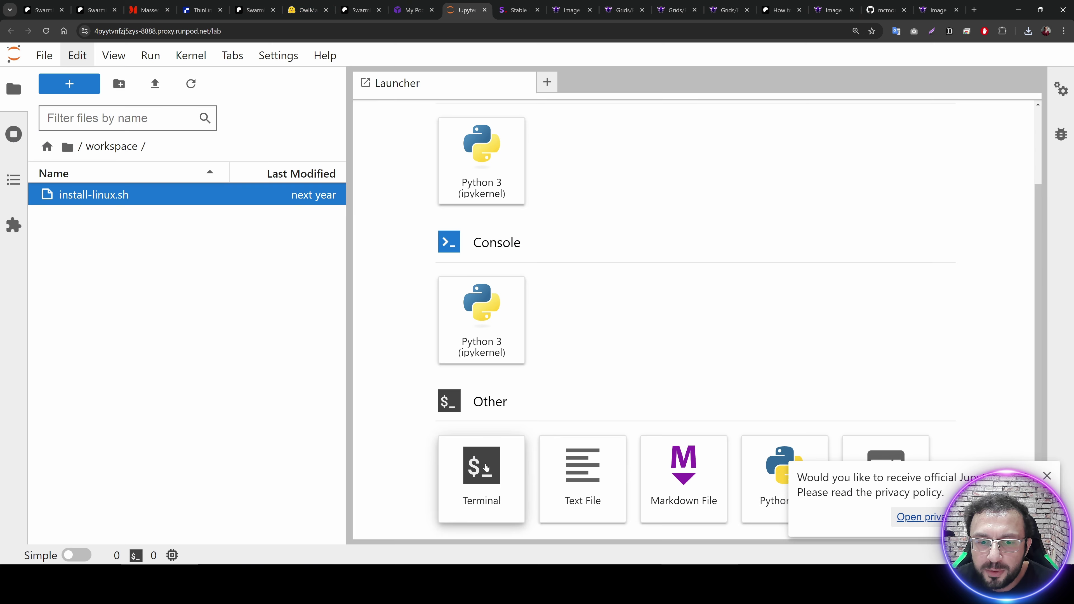
pyautogui.click(480, 474)
pyautogui.hotkey('ctrl', '-')
pyautogui.hotkey('ctrl', '-')
pyautogui.hotkey('ctrl', 'v')
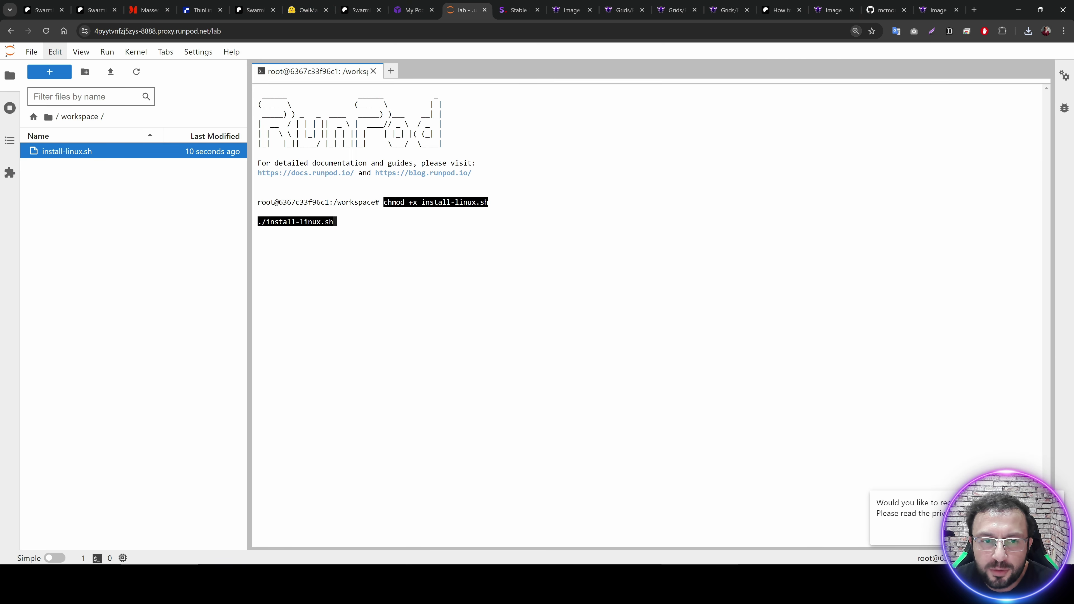
pyautogui.press('Return')
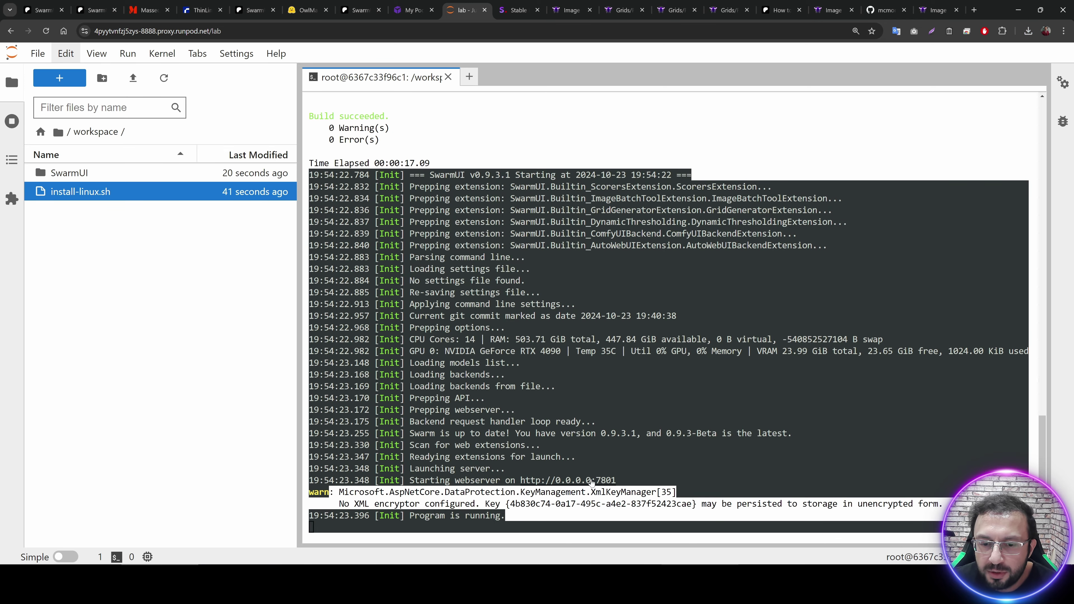
# Connect to the pod's HTTP service on port 7801, accept the SwarmUI legal notice, and choose the Customize Settings install path
pyautogui.click(413, 9)
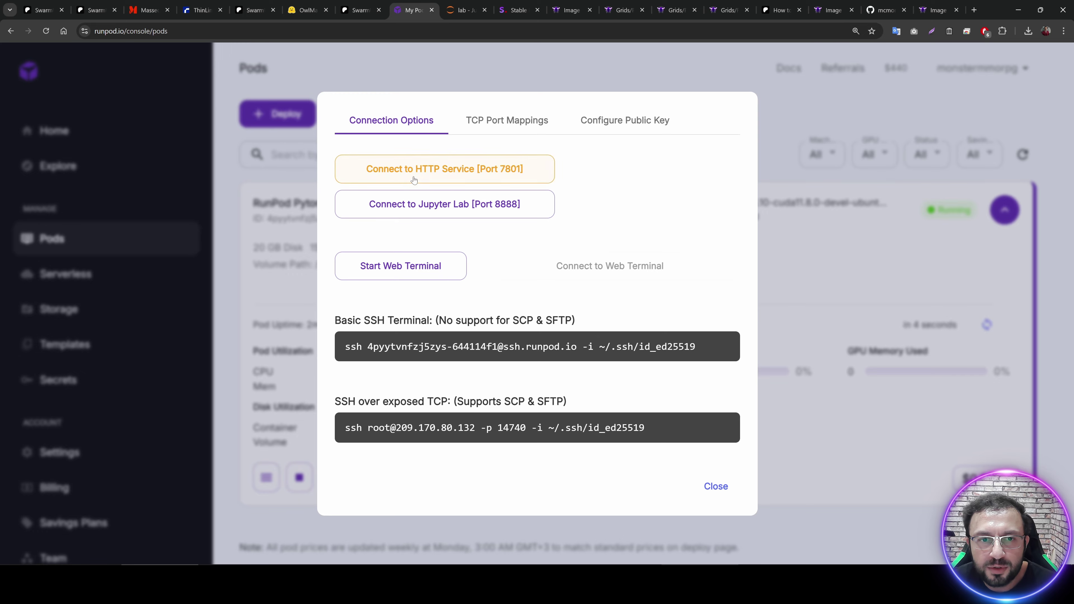
pyautogui.click(471, 175)
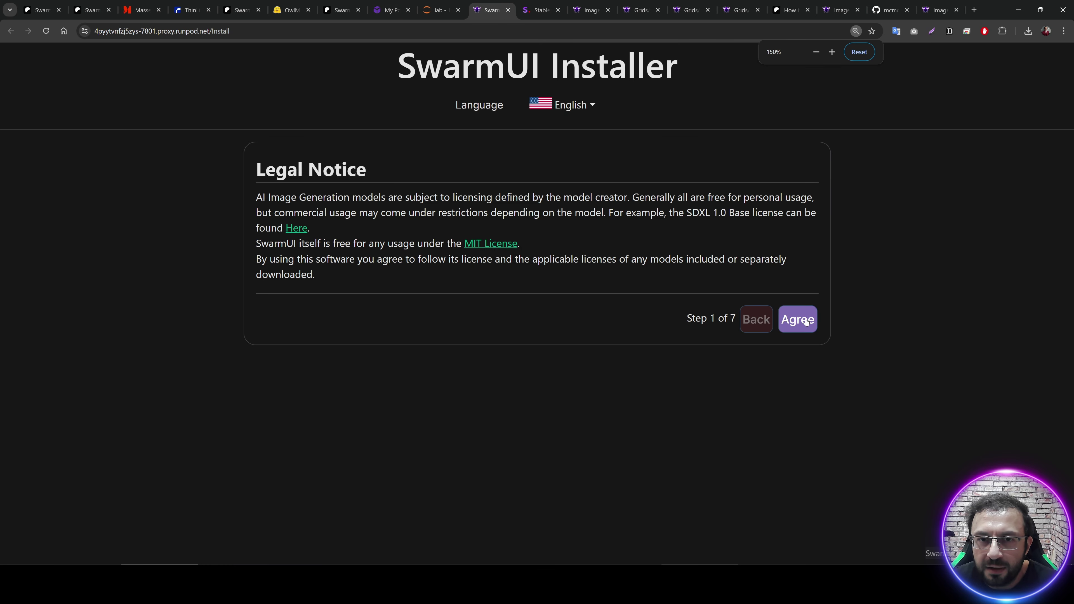
pyautogui.click(805, 322)
pyautogui.click(331, 264)
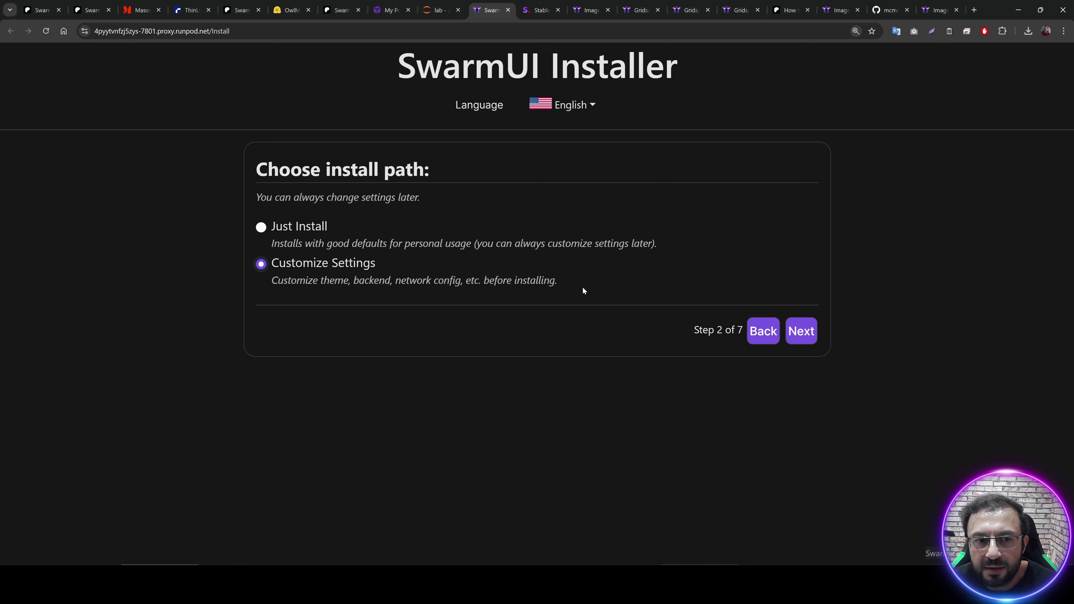
pyautogui.click(794, 332)
# Accept the Modern Dark theme, the just-yourself usage option, and the ComfyUI (Local) backend in the SwarmUI installer
pyautogui.scroll(-2, 738, 486)
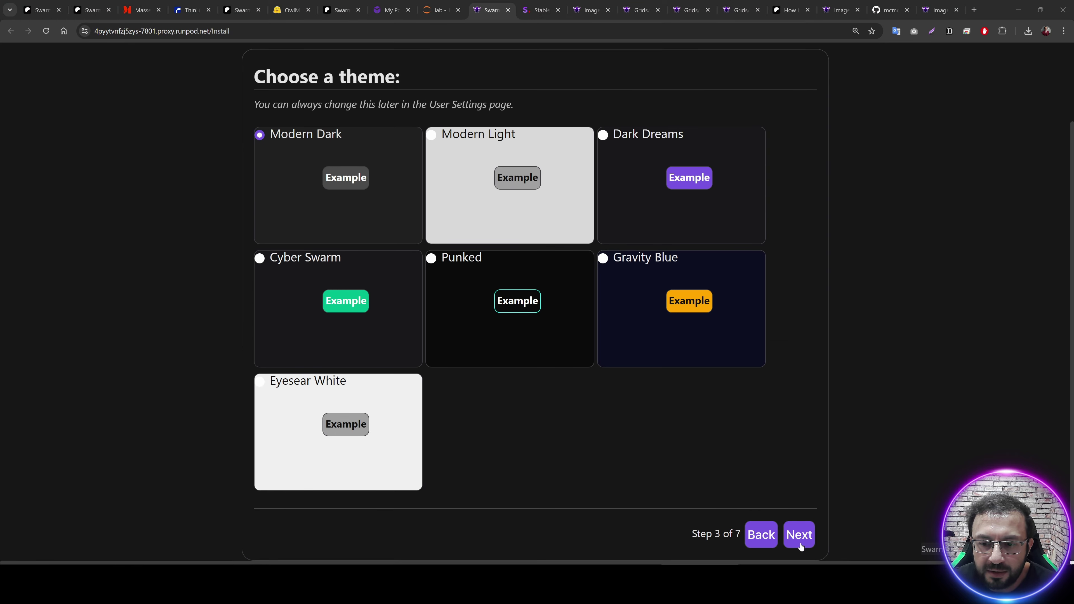
pyautogui.click(800, 535)
pyautogui.click(795, 394)
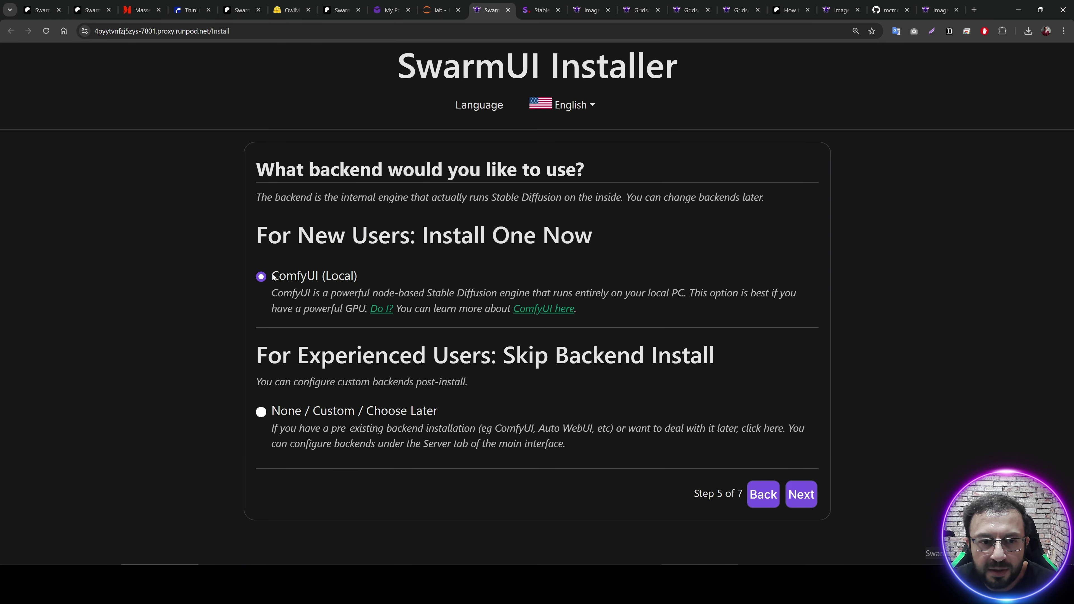
pyautogui.click(800, 493)
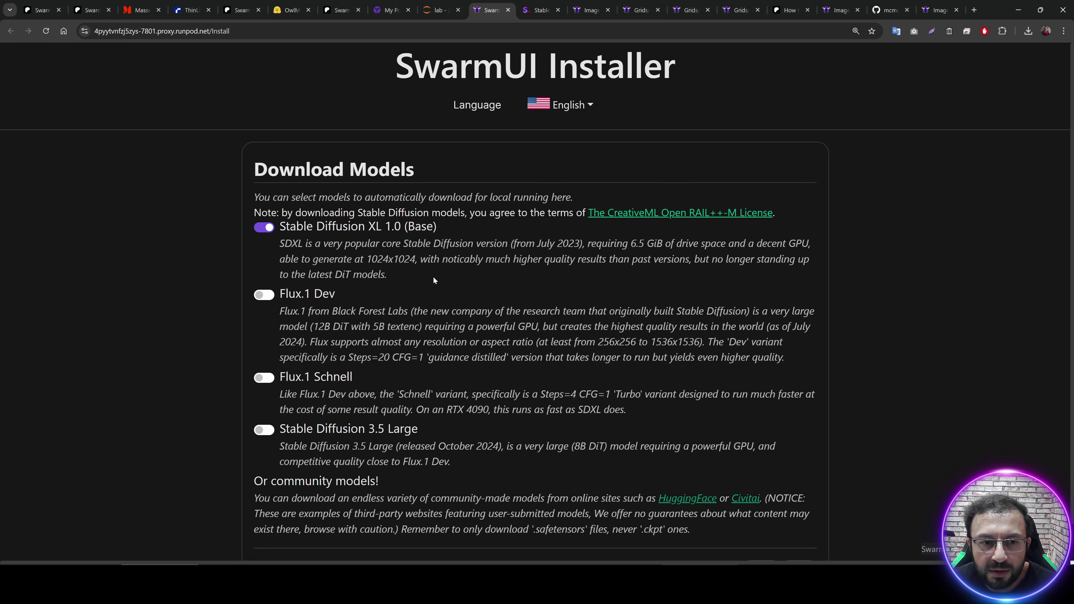
# Deselect the Stable Diffusion XL 1.0 (Base) download and start the SwarmUI installation without any models
pyautogui.click(264, 227)
pyautogui.scroll(-1, 553, 293)
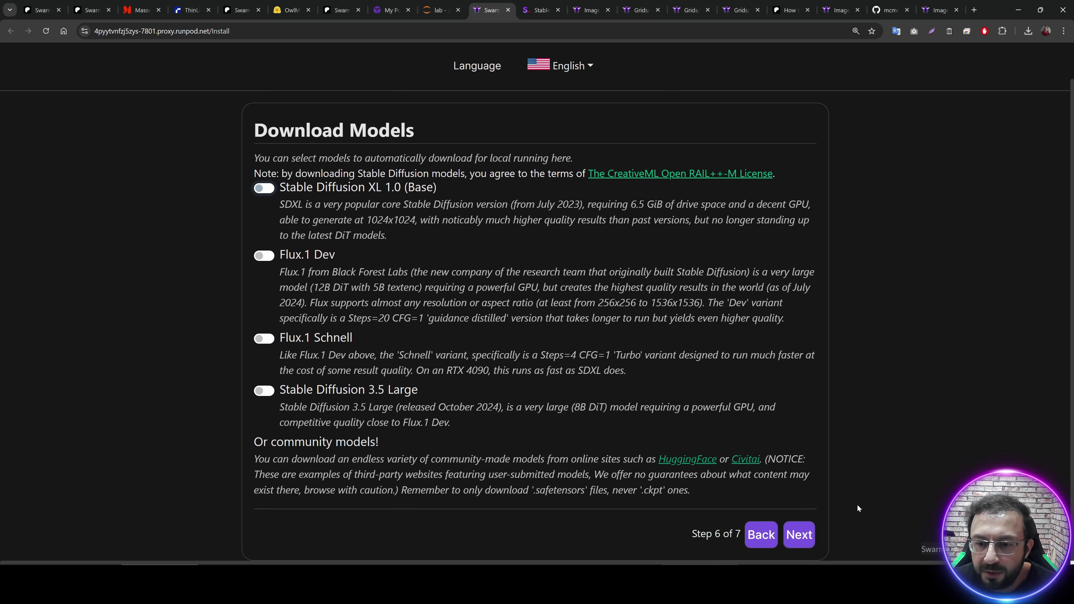
pyautogui.click(799, 534)
pyautogui.click(329, 307)
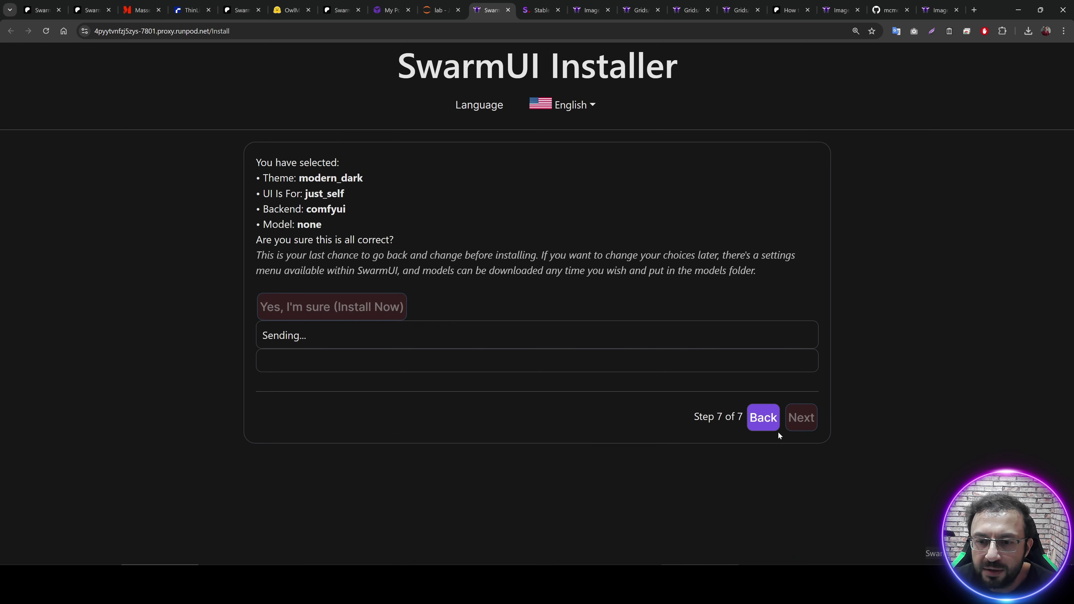
# Check the ComfyUI backend installation and startup progress in the Jupyter terminal and view the SwarmUI generate page
pyautogui.hotkey('ctrl', 'shift', 'Tab')
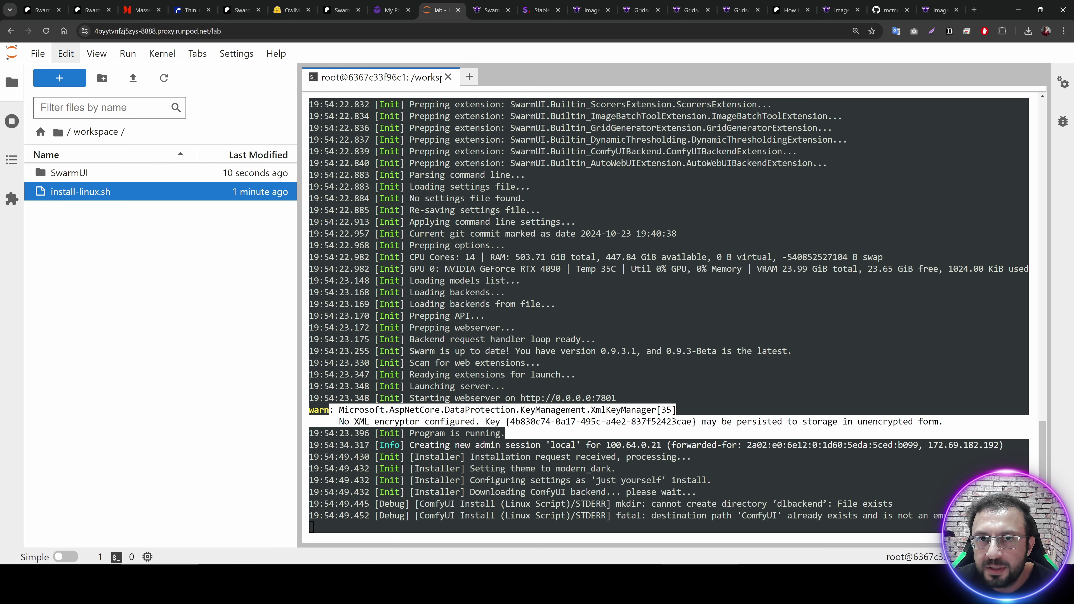
pyautogui.click(489, 5)
pyautogui.click(440, 10)
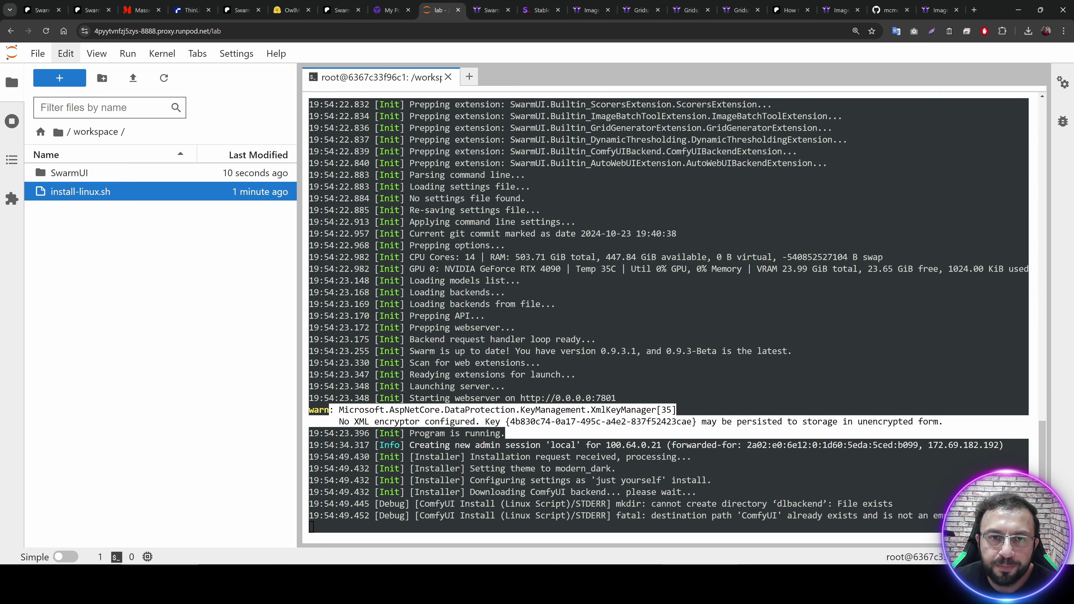
pyautogui.click(533, 4)
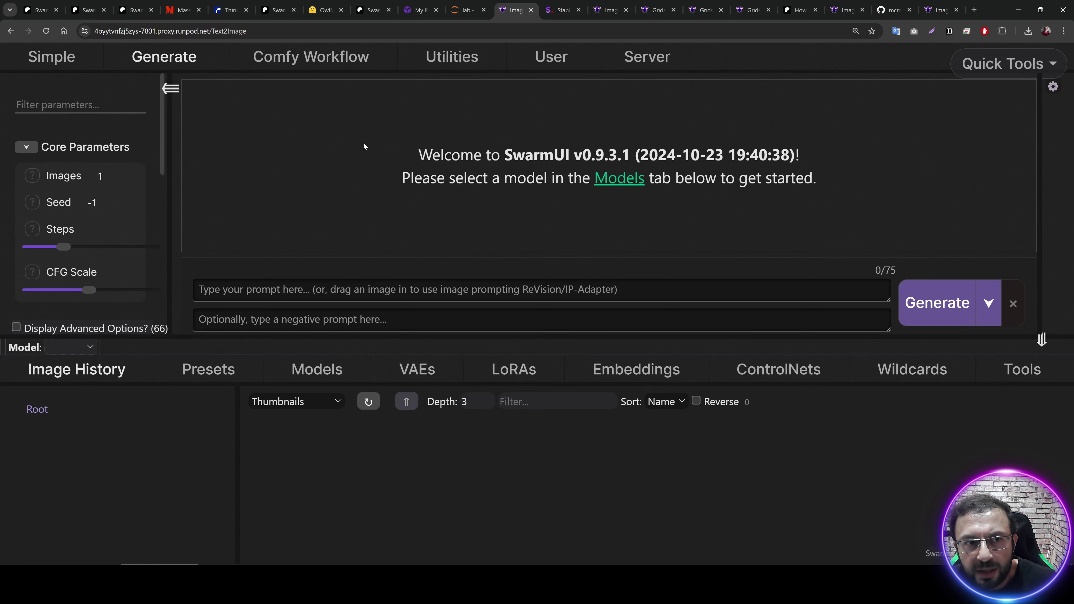
pyautogui.hotkey('ctrl', '-')
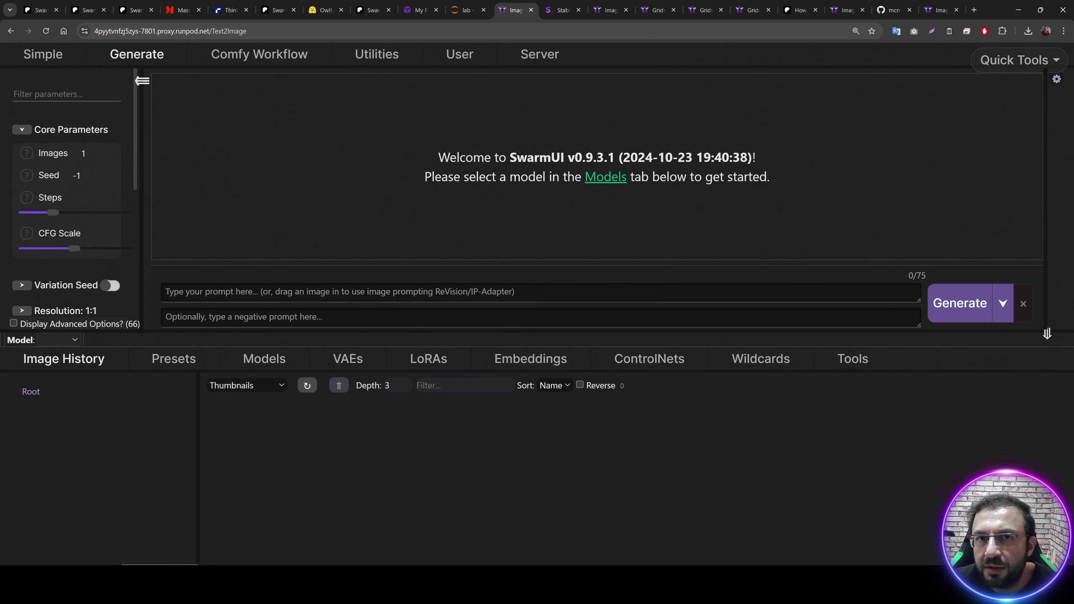
pyautogui.click(465, 10)
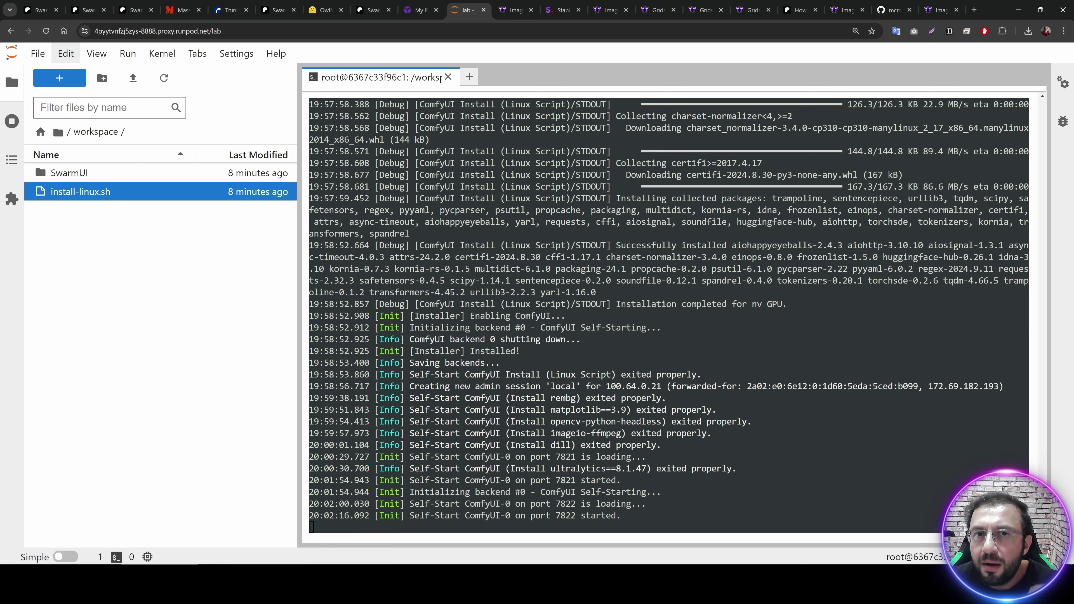
# Widen the Jupyter file browser and open the SwarmUI/Models/Stable-Diffusion folder
pyautogui.moveTo(298, 194); pyautogui.dragTo(351, 194)
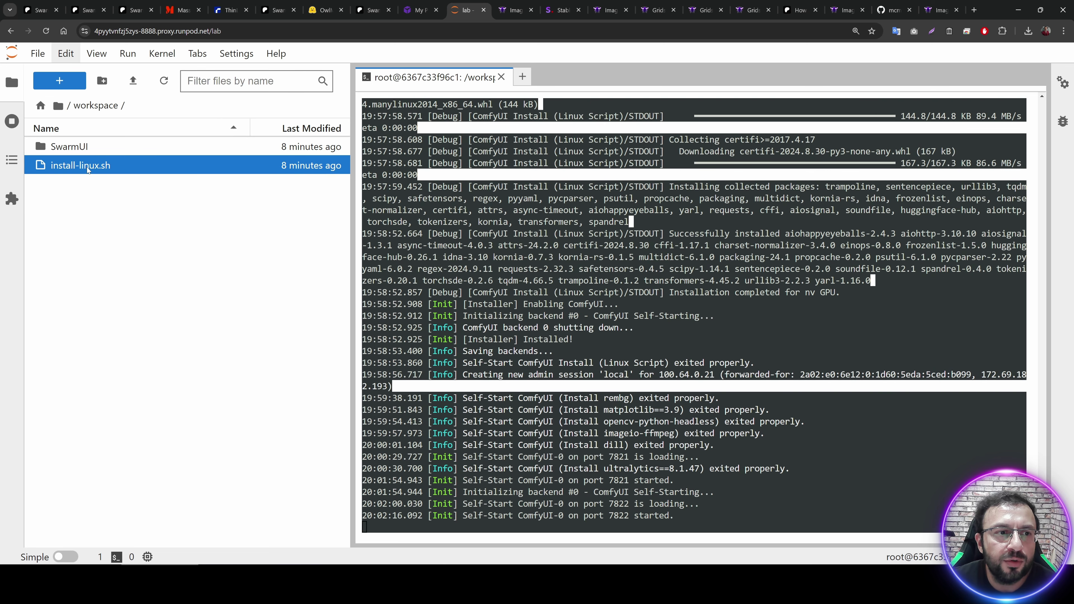
pyautogui.click(85, 151)
pyautogui.doubleClick(85, 152)
pyautogui.click(84, 258)
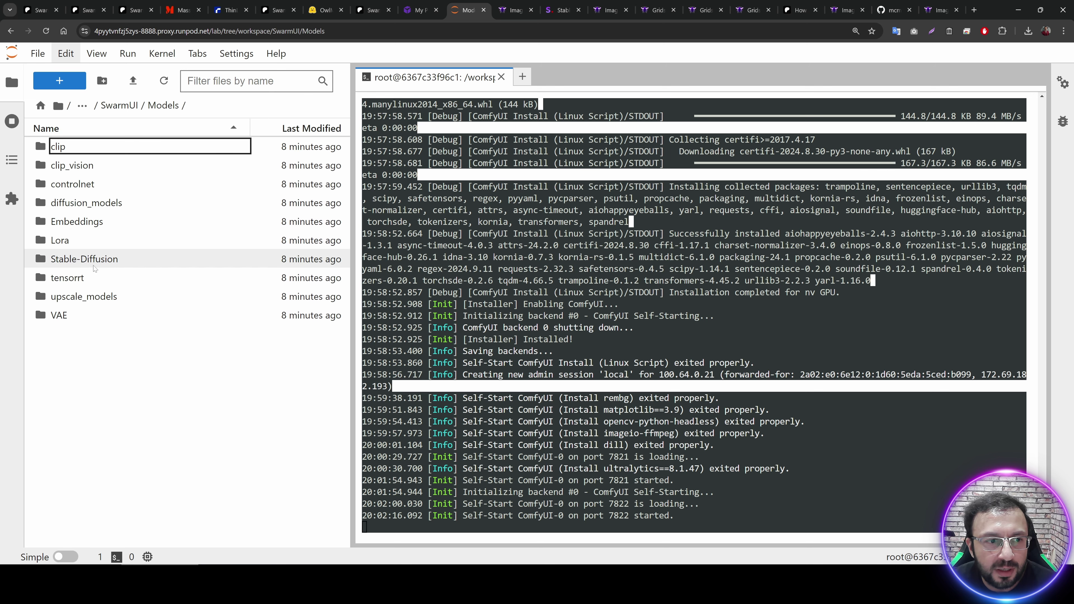
pyautogui.click(90, 254)
pyautogui.doubleClick(90, 254)
# Open the manual model downloads repo linked in the Patreon post and examine its model files
pyautogui.click(88, 9)
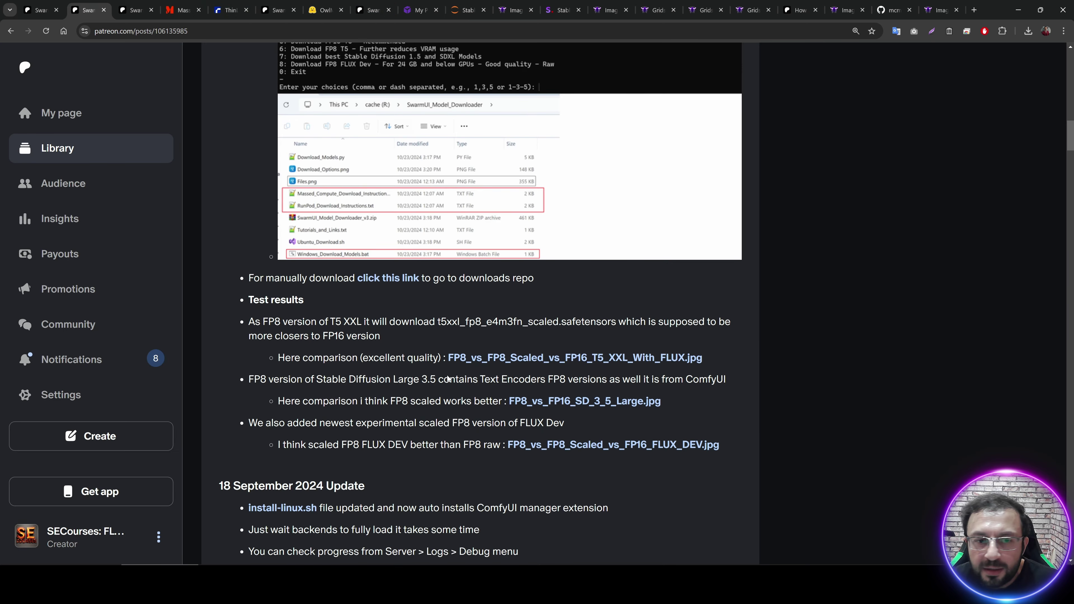
pyautogui.click(393, 275)
pyautogui.scroll(-1, 341, 401)
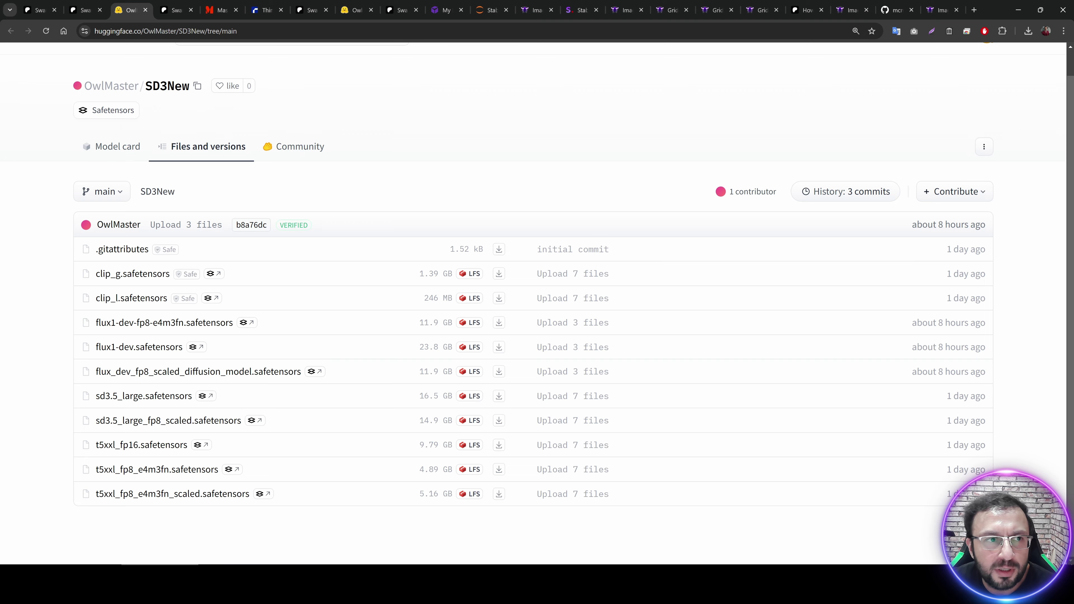
# Open the automatic model downloader post linked in the SwarmUI Patreon post and download SwarmUI_Model_Downloader_v5.zip
pyautogui.click(84, 10)
pyautogui.scroll(5, 442, 180)
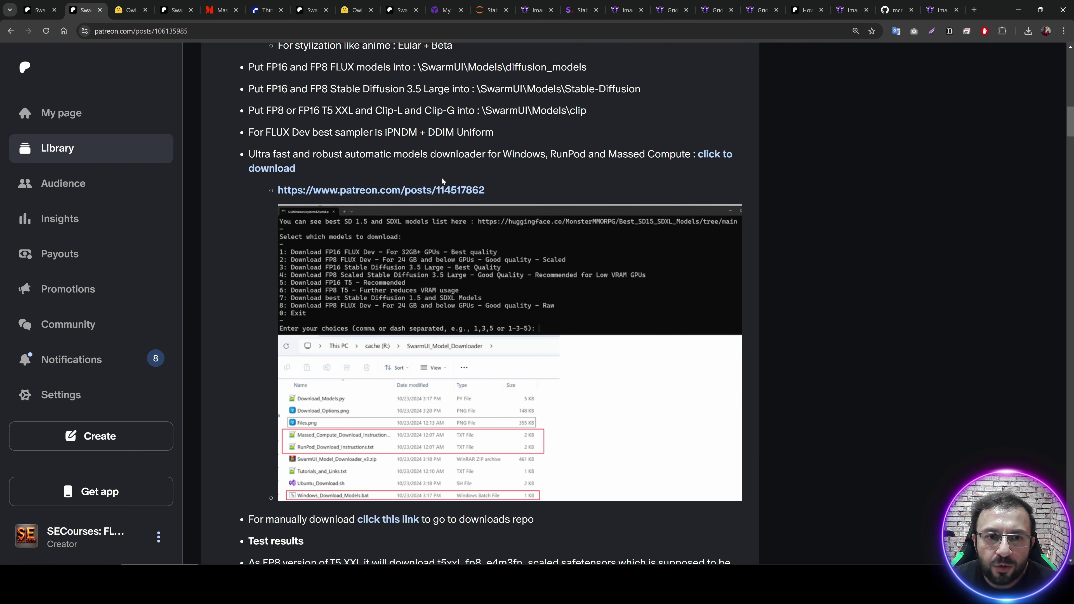
pyautogui.scroll(1, 448, 173)
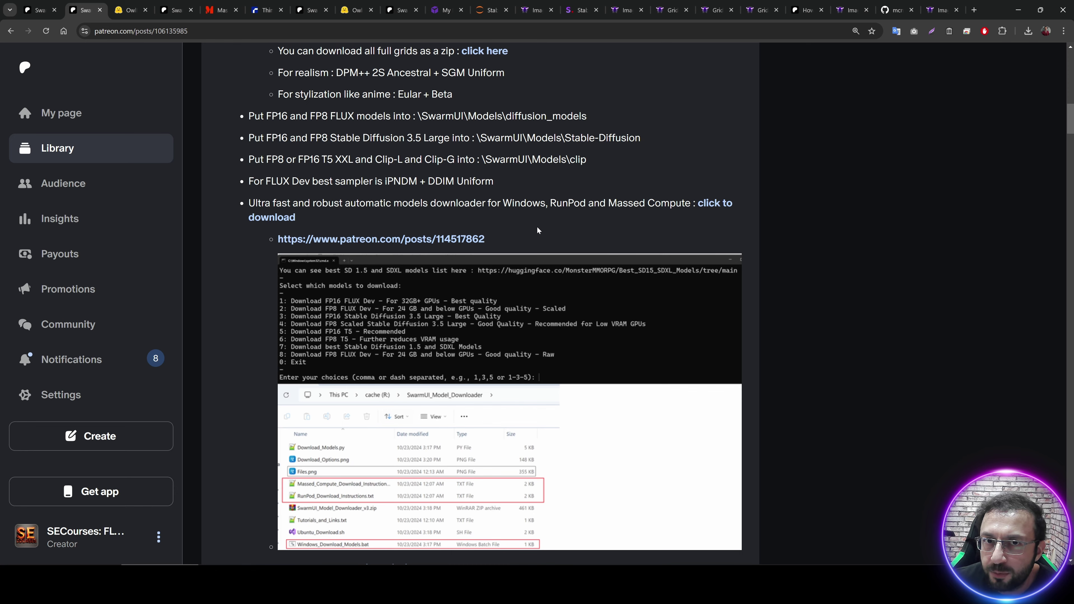
pyautogui.click(384, 240)
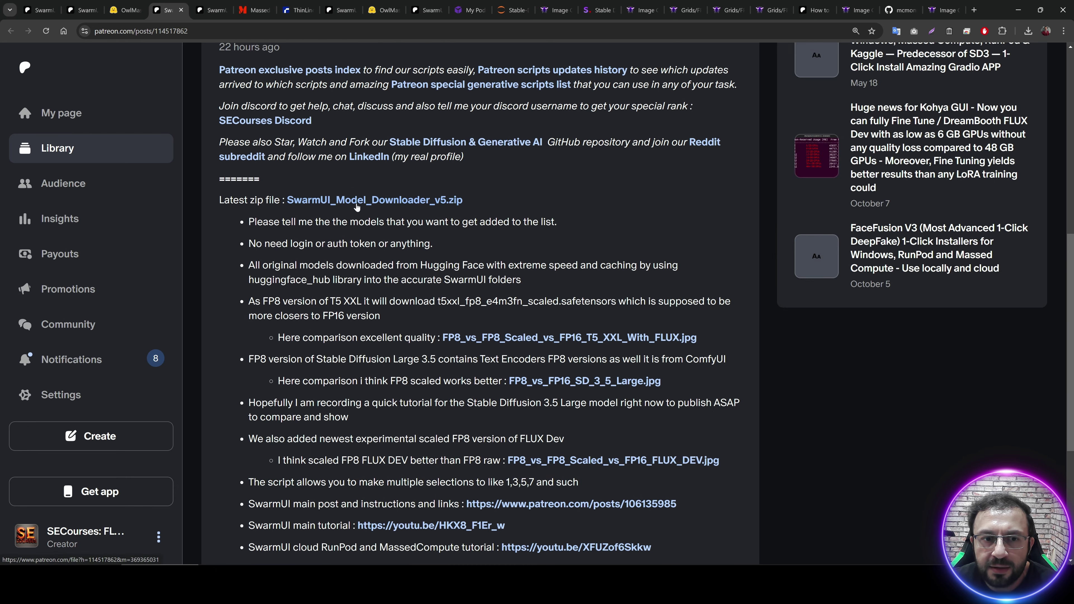
pyautogui.click(399, 204)
# Upload SwarmUI_Model_Downloader_v5.zip to the Jupyter workspace folder and extract the archive there
pyautogui.click(518, 9)
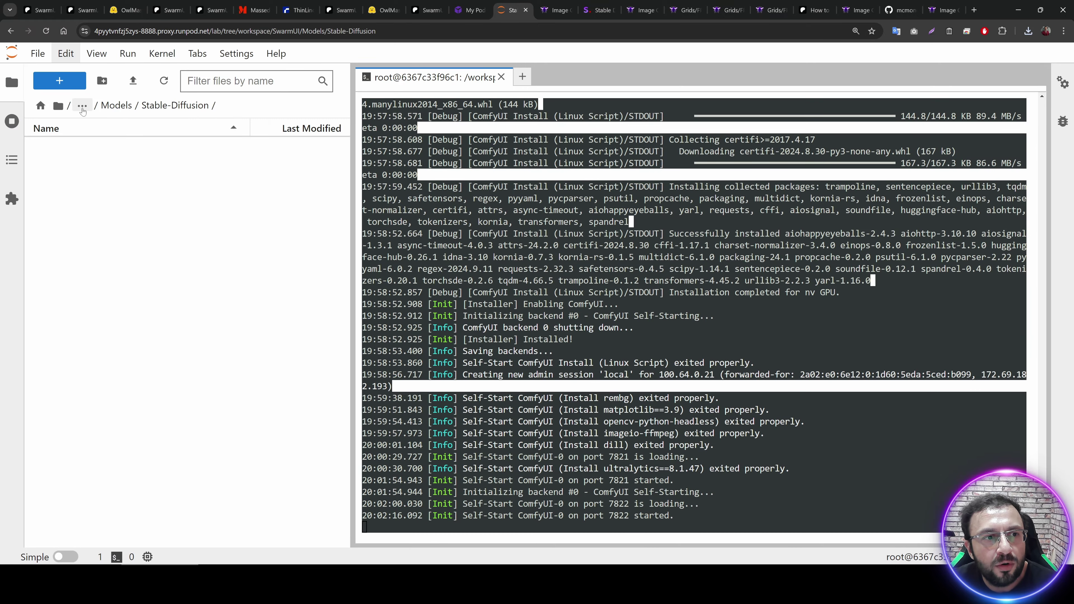
pyautogui.click(84, 106)
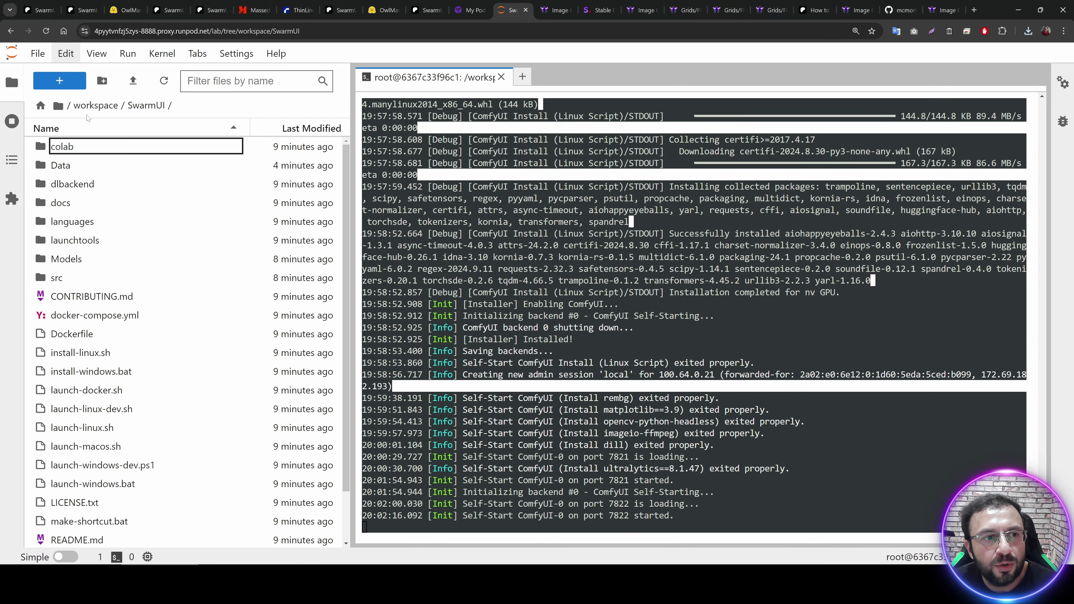
pyautogui.click(133, 82)
pyautogui.doubleClick(127, 97)
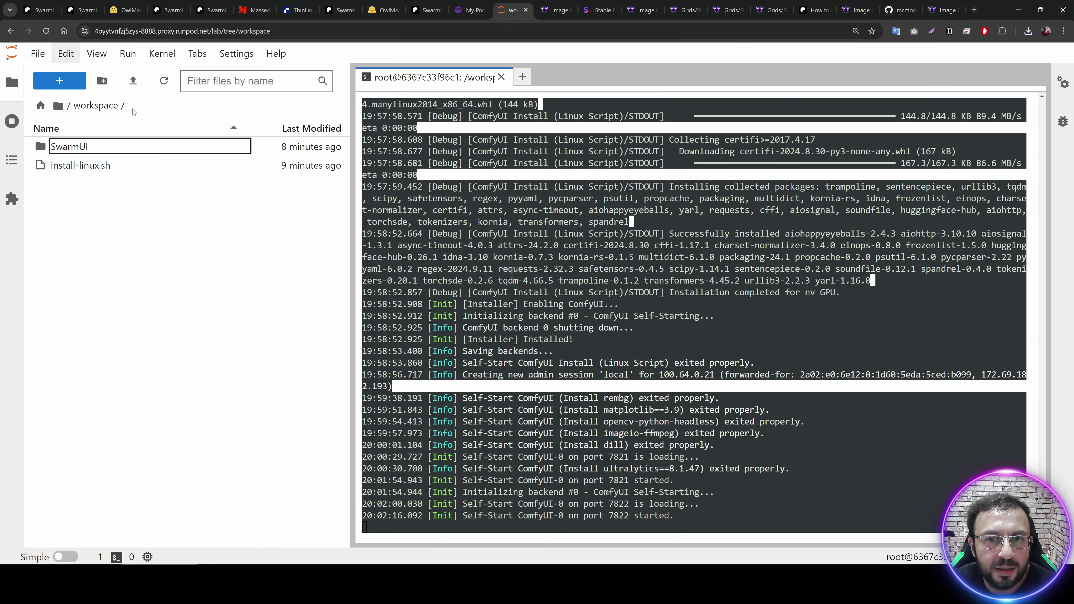
pyautogui.rightClick(99, 185)
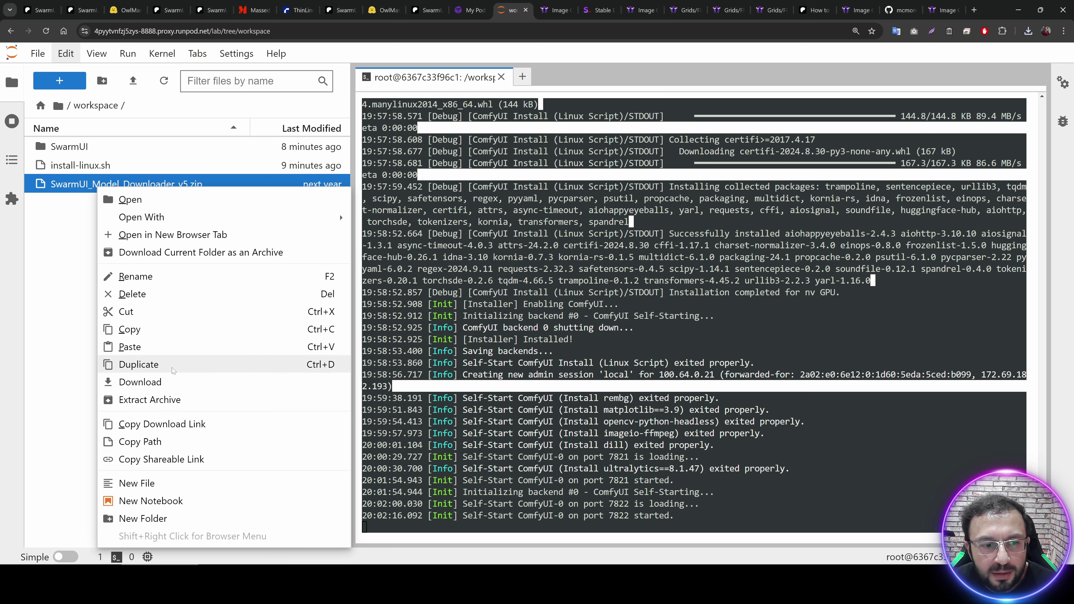
pyautogui.click(166, 401)
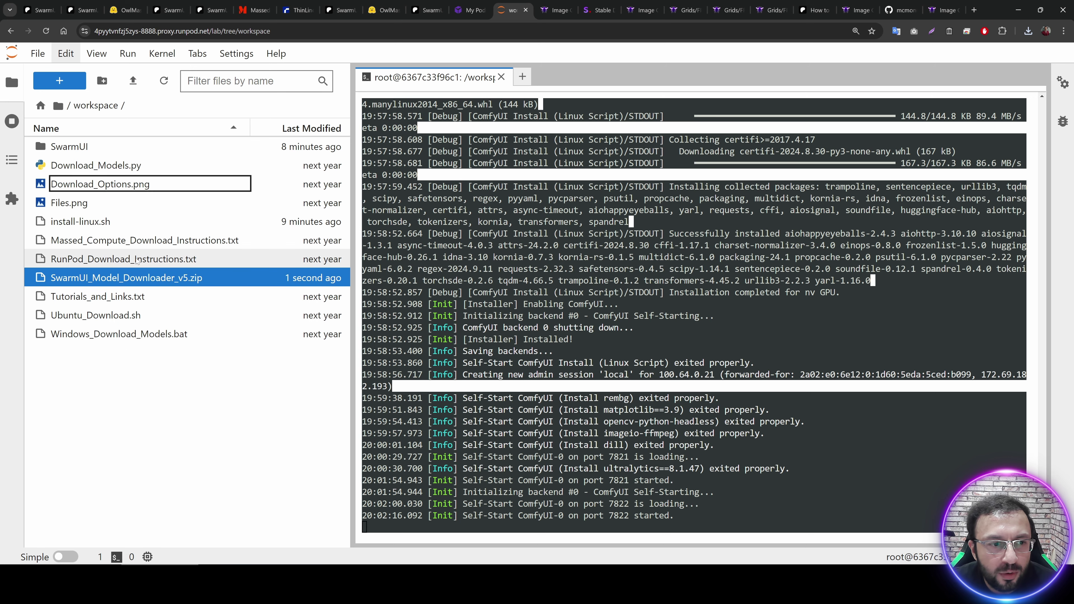
# Copy the chmod and ./Ubuntu_Download.sh commands from RunPod_Download_Instructions.txt and run them in a new Jupyter terminal
pyautogui.doubleClick(119, 261)
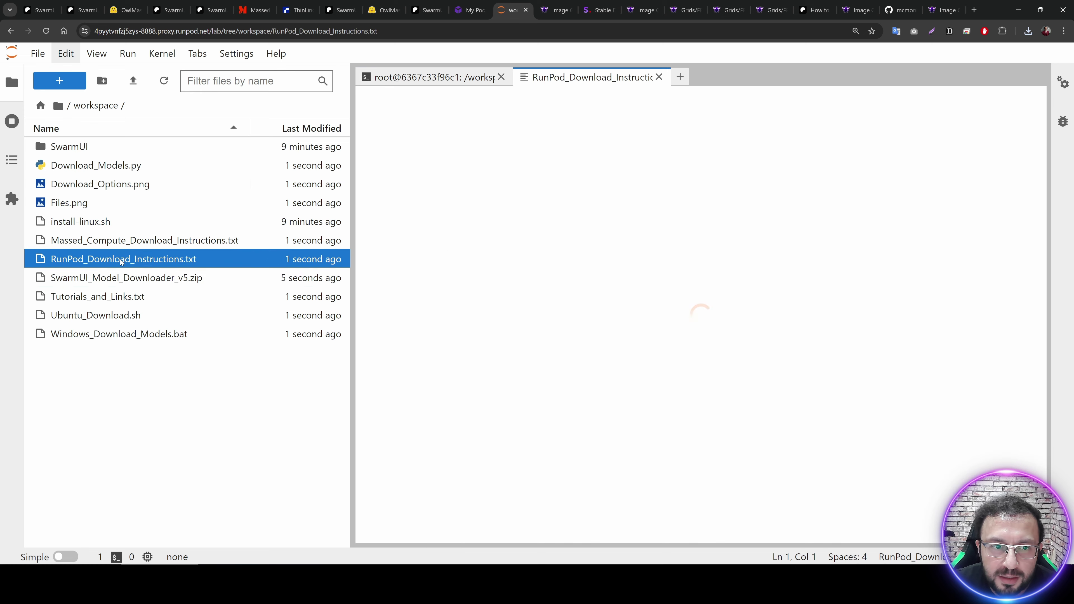
pyautogui.moveTo(482, 489); pyautogui.dragTo(376, 476)
pyautogui.hotkey('ctrl', 'c')
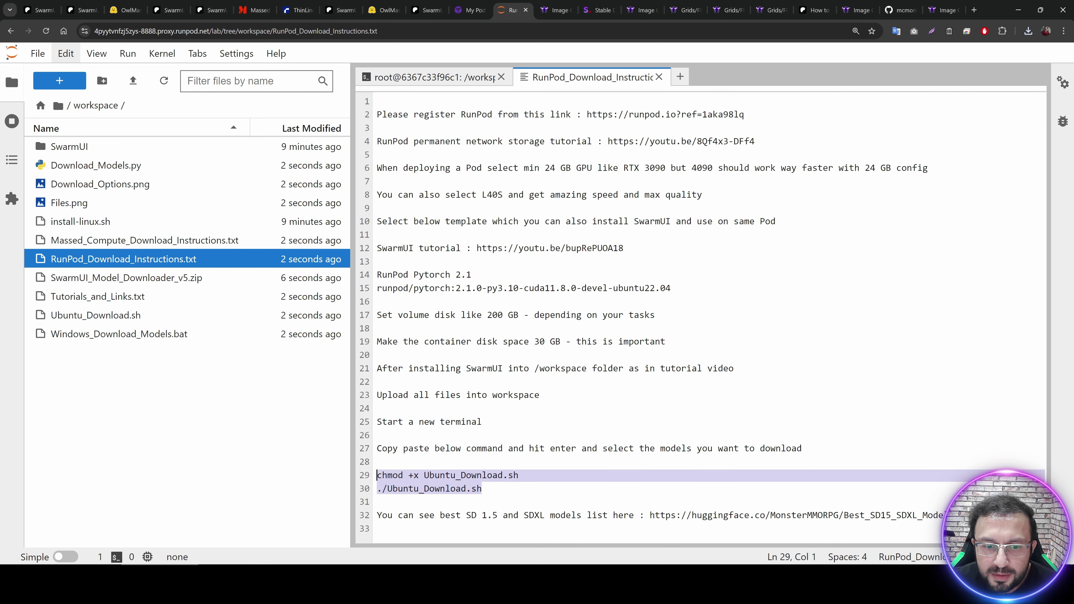
pyautogui.click(59, 80)
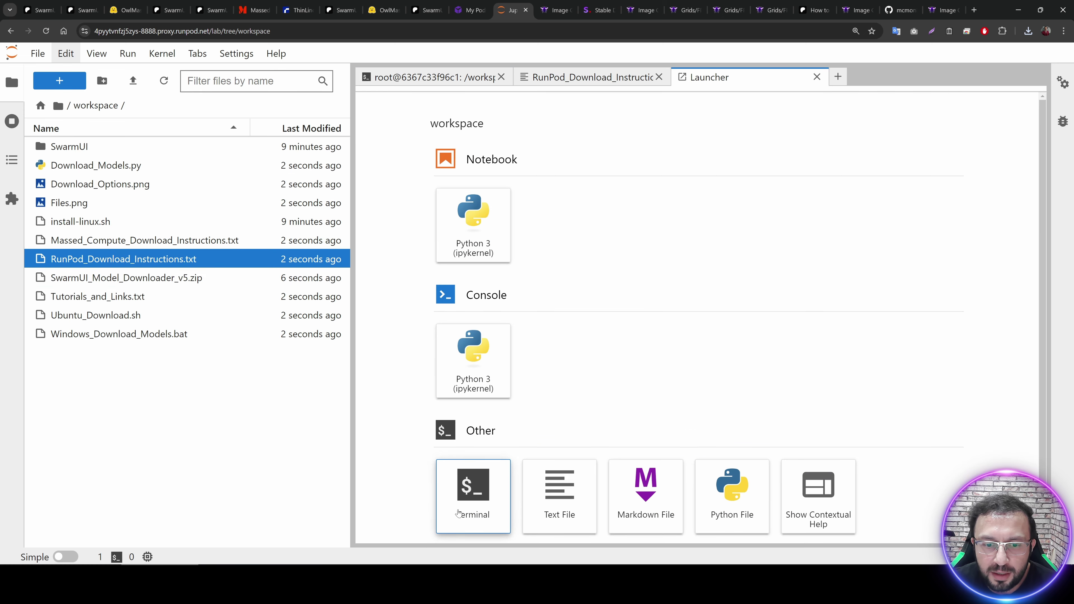
pyautogui.click(460, 501)
pyautogui.hotkey('ctrl', 'v')
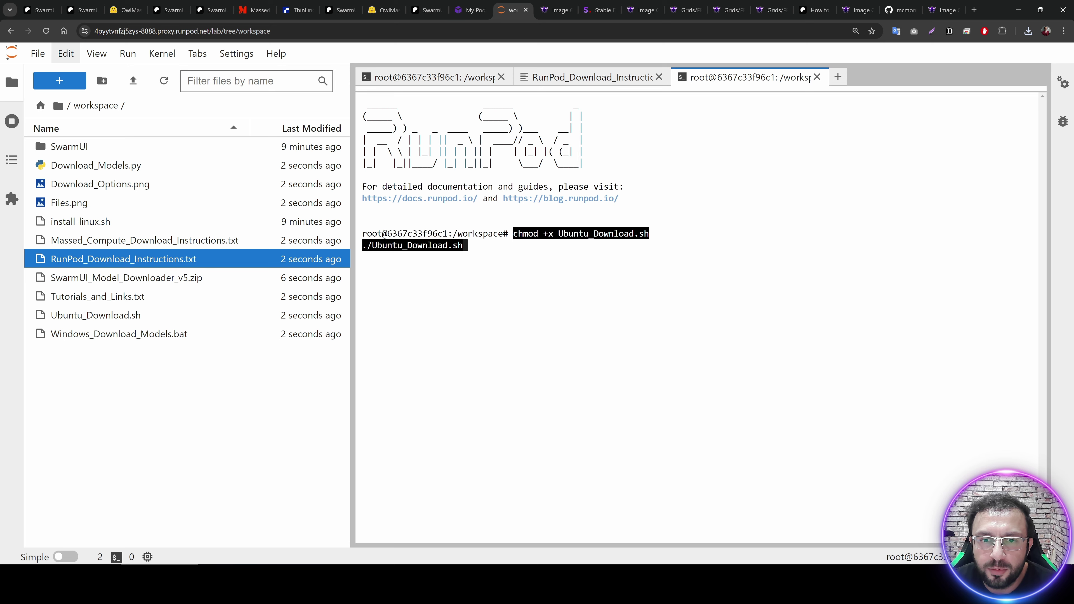
pyautogui.press('Return')
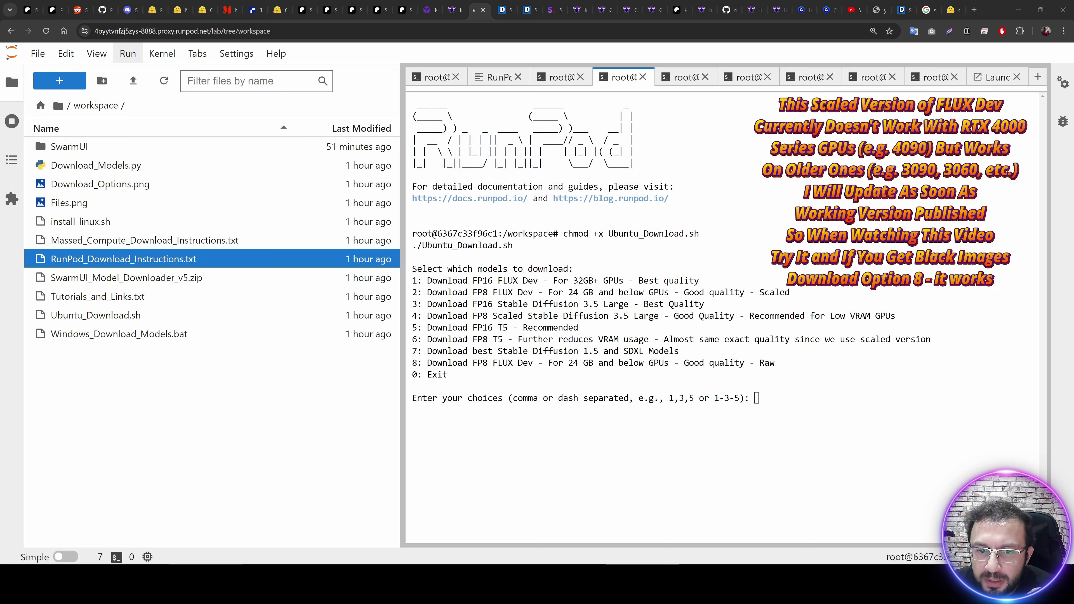
# Choose download options 2,4,6,8 in the model downloader for the FP8 FLUX Dev, FP8 Scaled SD 3.5 Large and FP8 T5 models
pyautogui.moveTo(427, 291); pyautogui.dragTo(770, 292)
pyautogui.doubleClick(774, 292)
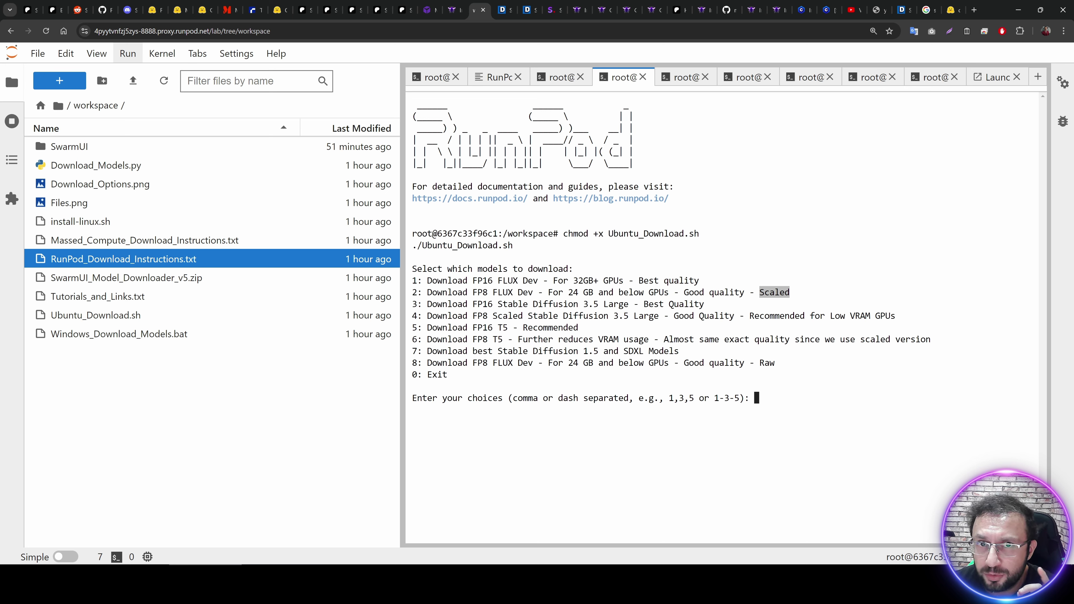
pyautogui.press('Escape')
pyautogui.write('2')
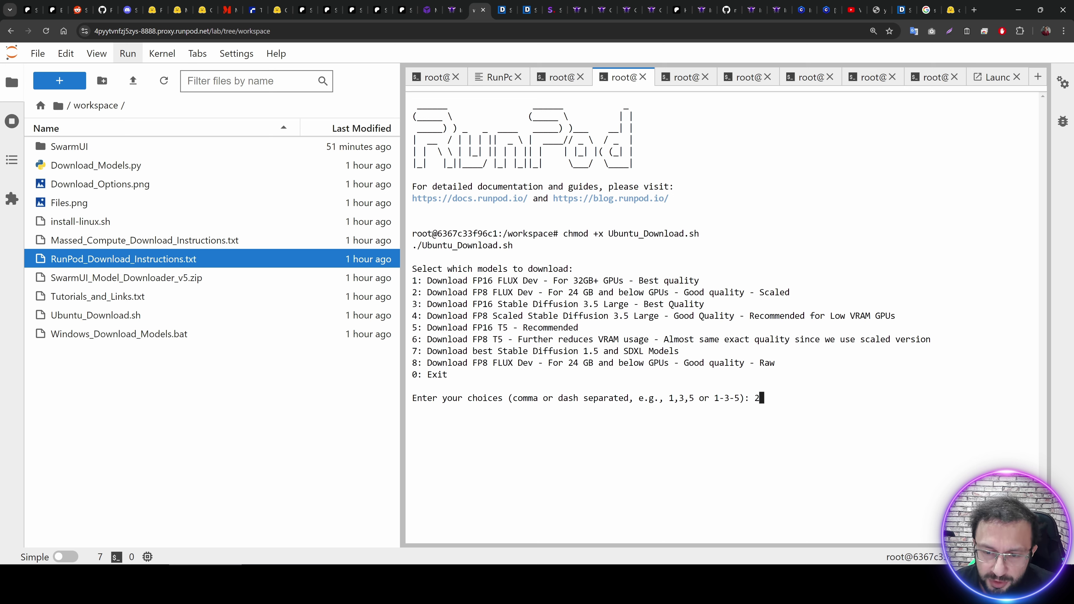
pyautogui.write(',')
pyautogui.write('4')
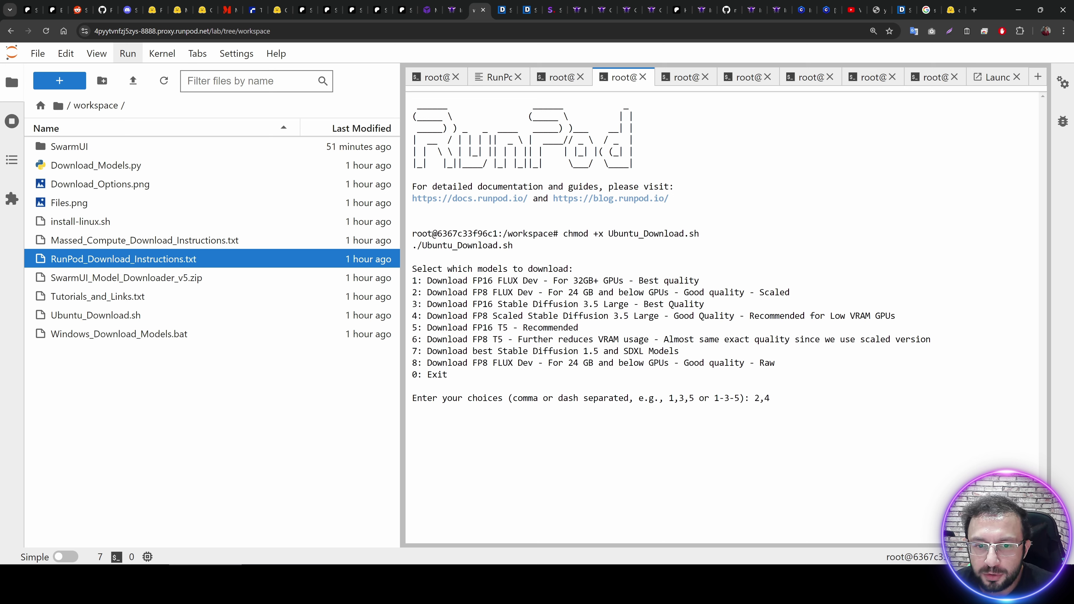
pyautogui.write(',6,')
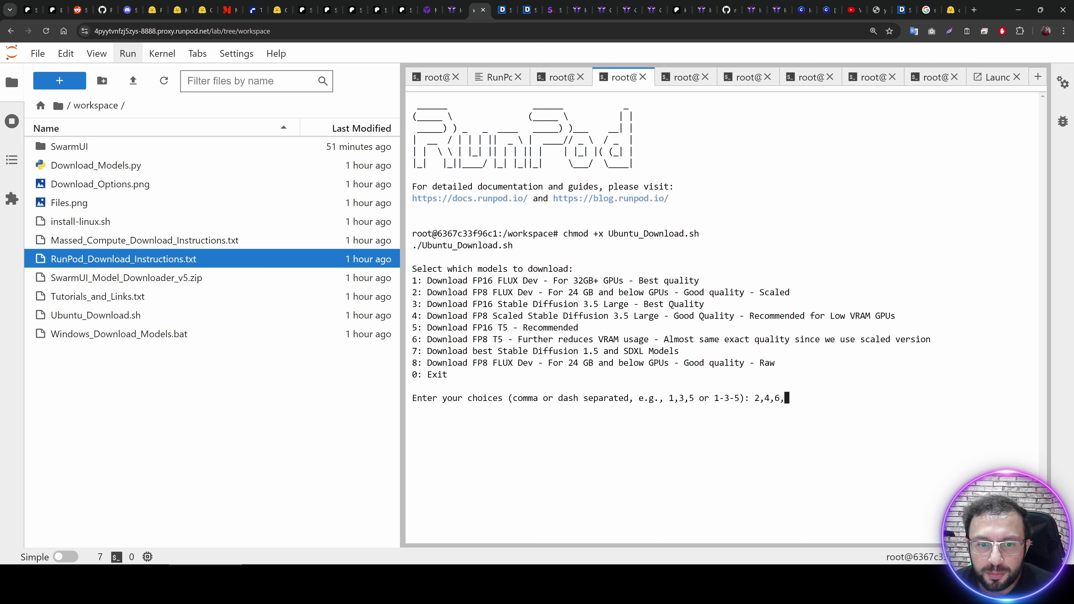
pyautogui.write('8')
pyautogui.press('Return')
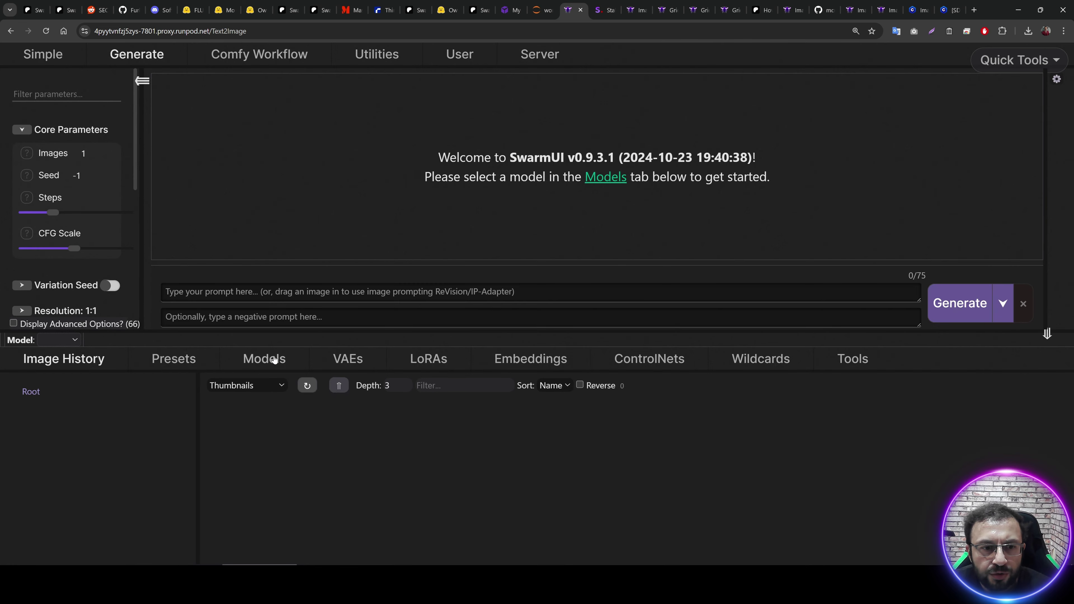
# Refresh the model list in the RunPod SwarmUI page and open its LoRA list
pyautogui.click(274, 359)
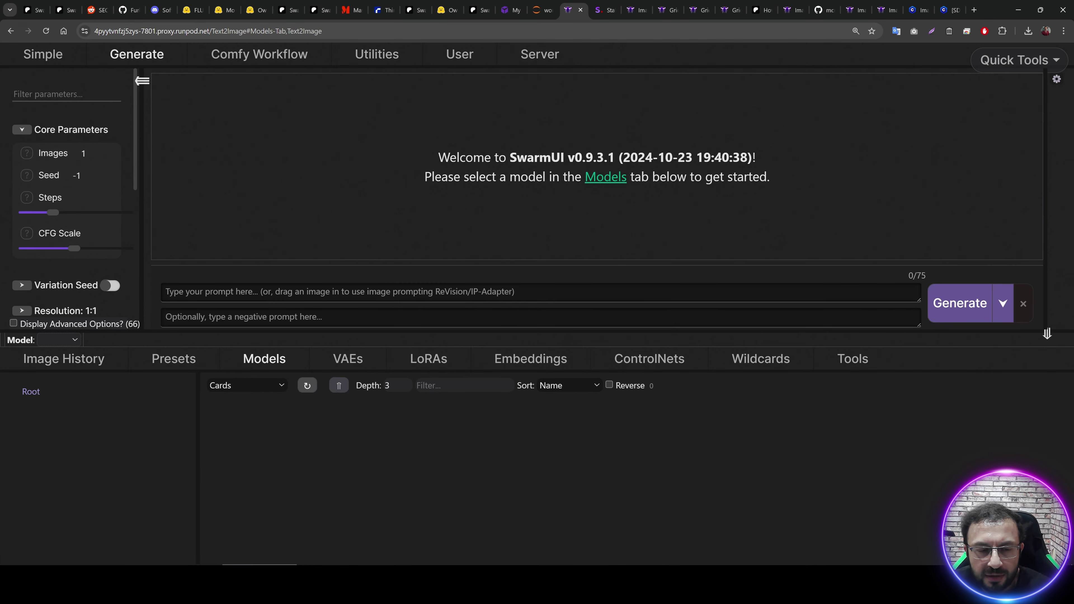
pyautogui.click(304, 386)
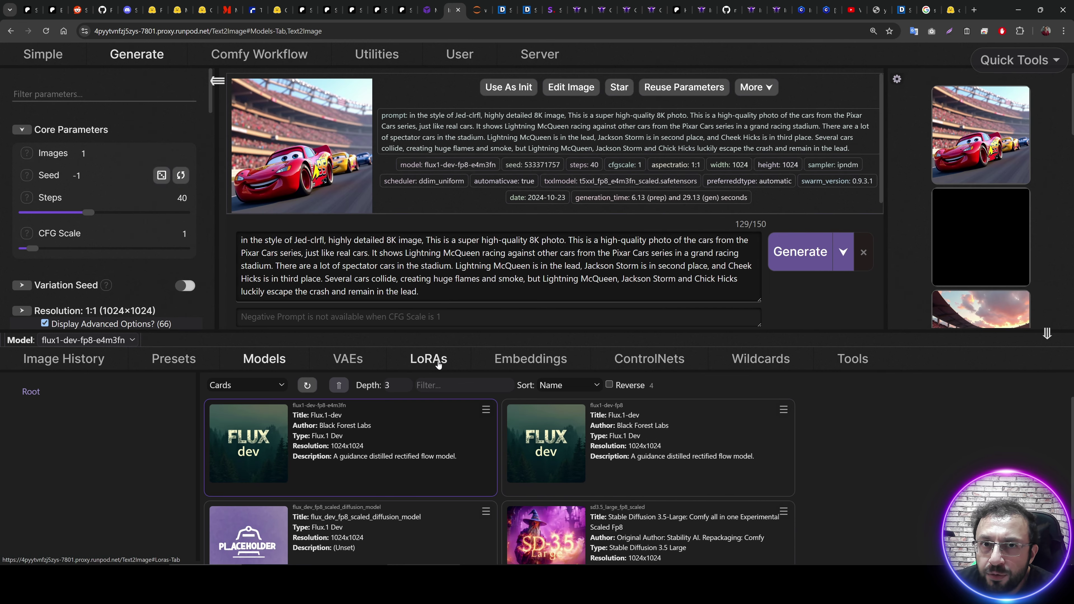
pyautogui.click(438, 365)
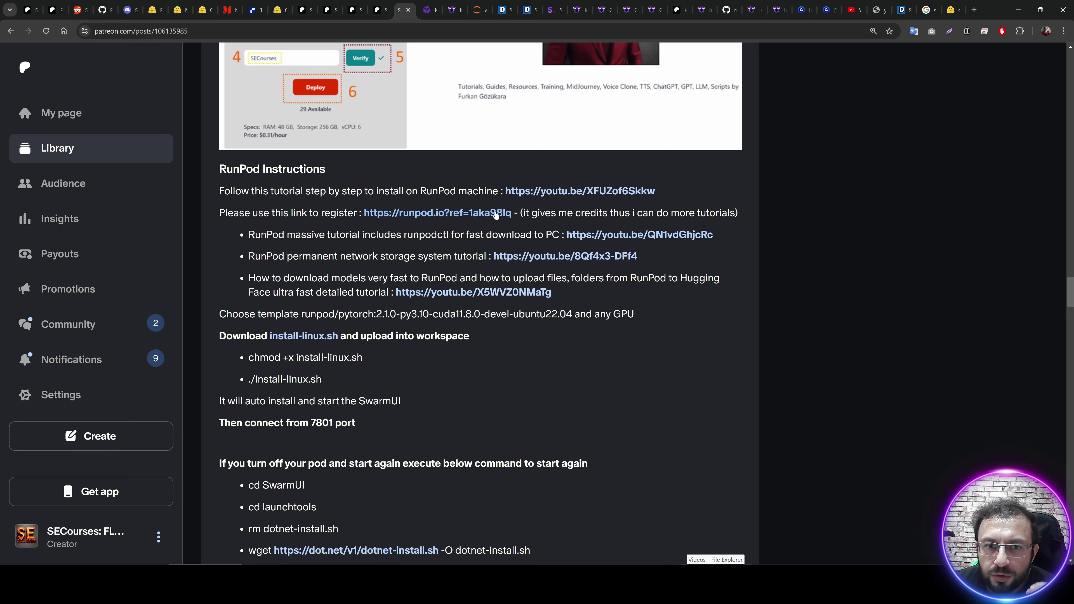
# Download the [SD3.5] 3DKitten LoRA v1.0 from its Civitai model page
pyautogui.click(403, 10)
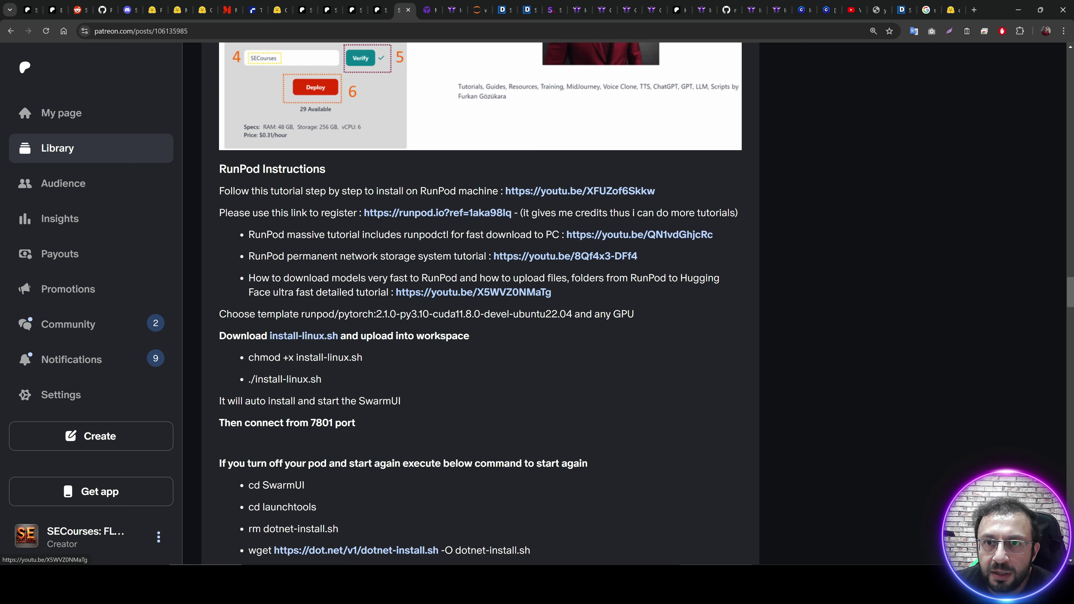
pyautogui.click(827, 10)
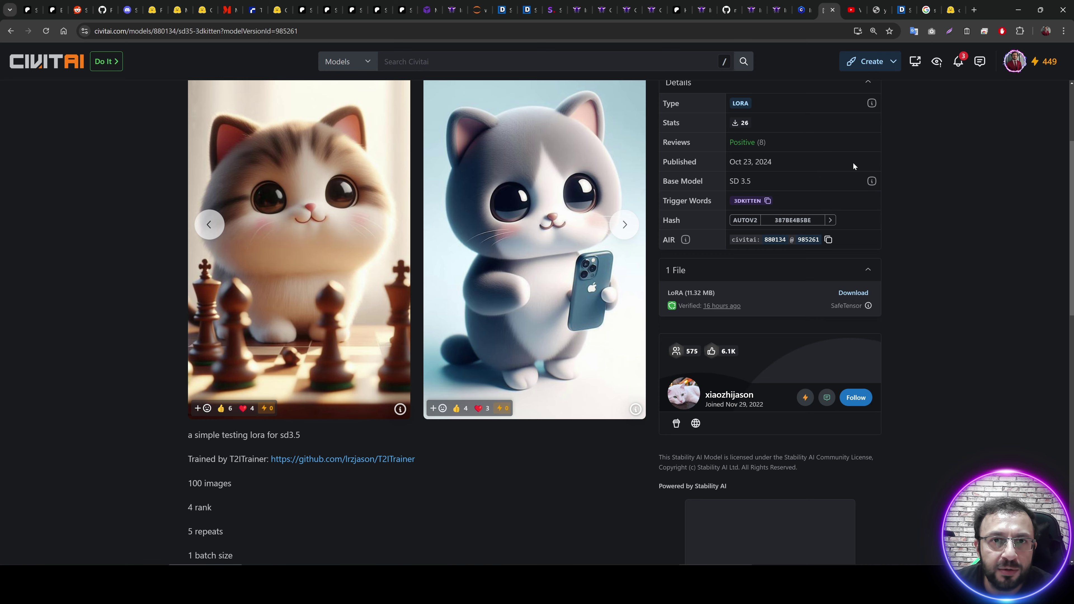
pyautogui.scroll(3, 841, 202)
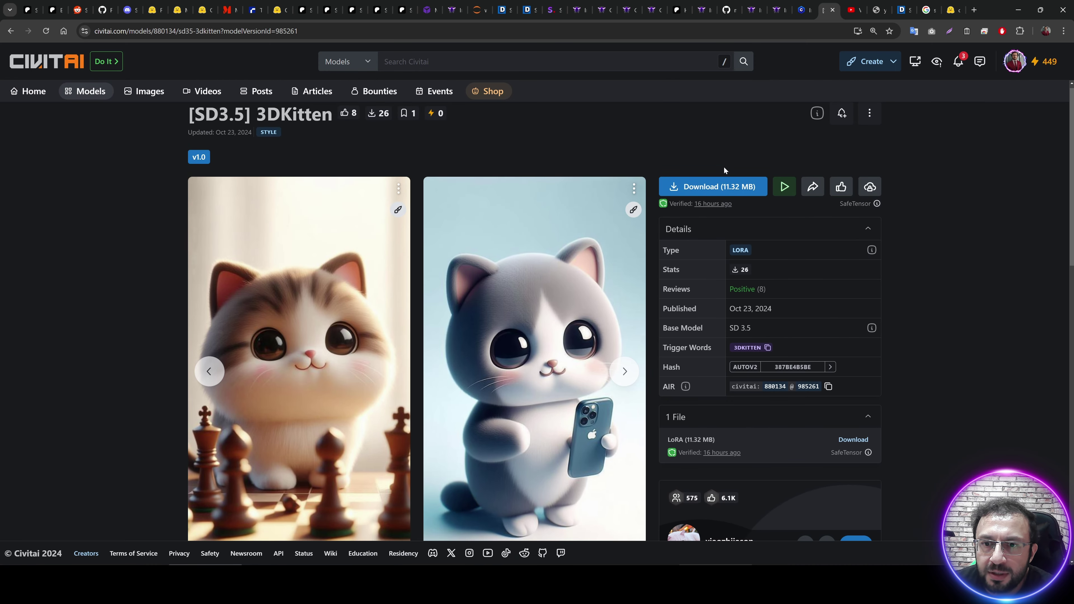
pyautogui.click(690, 186)
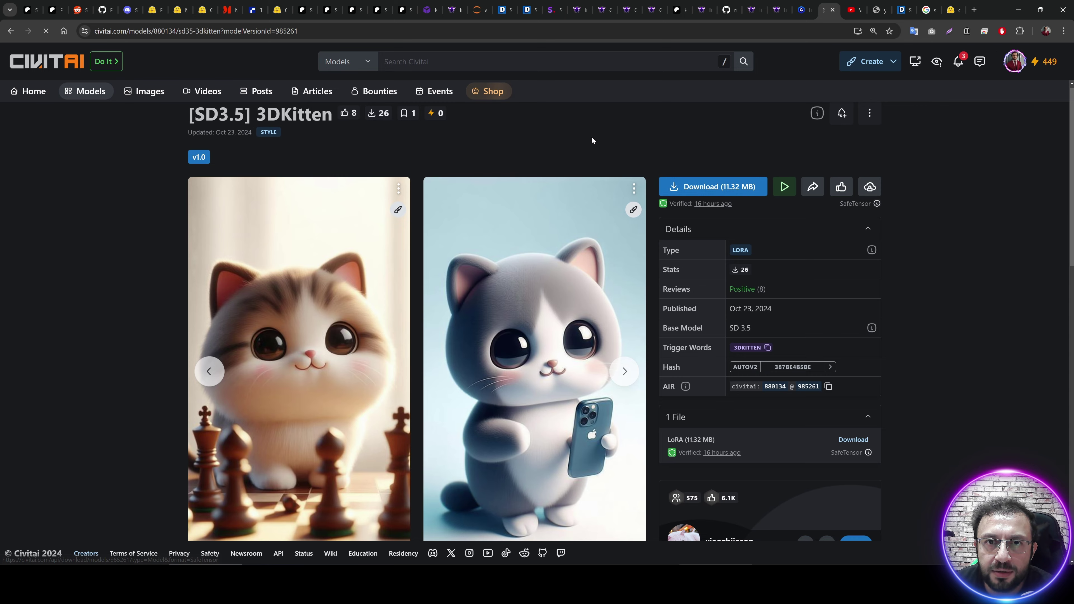
# Open the SwarmUI/Models/Lora folder in the Jupyter file browser
pyautogui.click(477, 9)
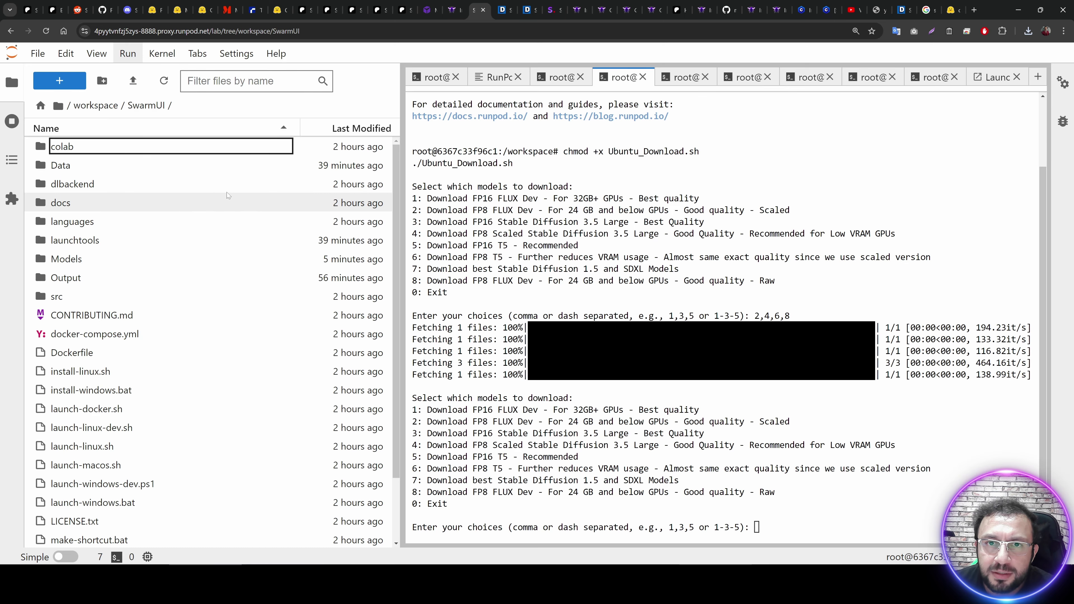
pyautogui.doubleClick(79, 260)
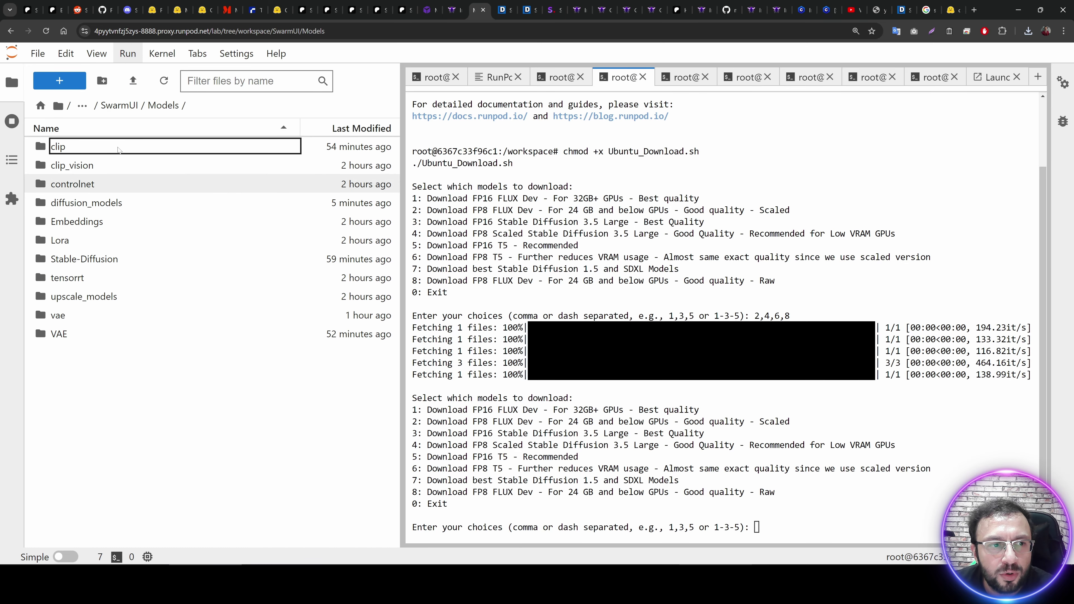
pyautogui.click(77, 240)
pyautogui.doubleClick(78, 240)
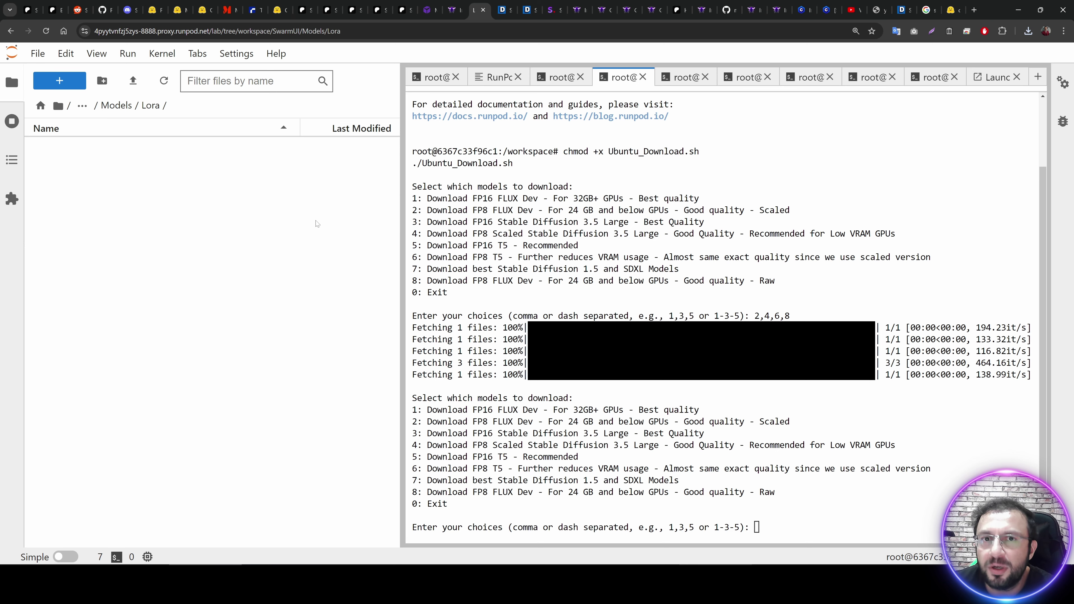
# Upload 3dkitten.safetensors into the Lora folder in Jupyter and refresh the file list
pyautogui.click(403, 5)
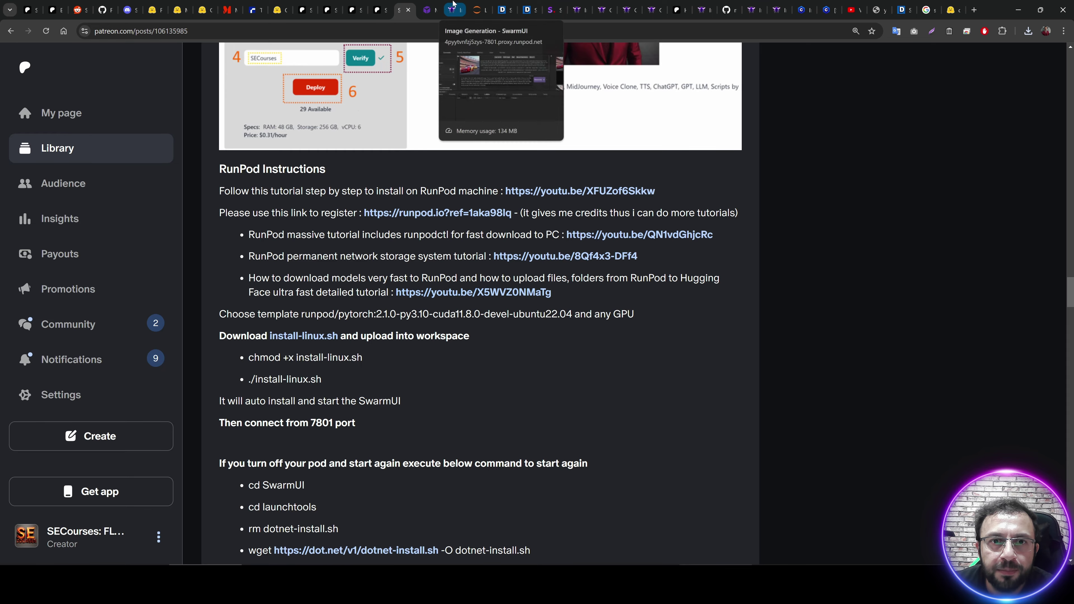
pyautogui.click(479, 10)
pyautogui.click(133, 81)
pyautogui.doubleClick(125, 100)
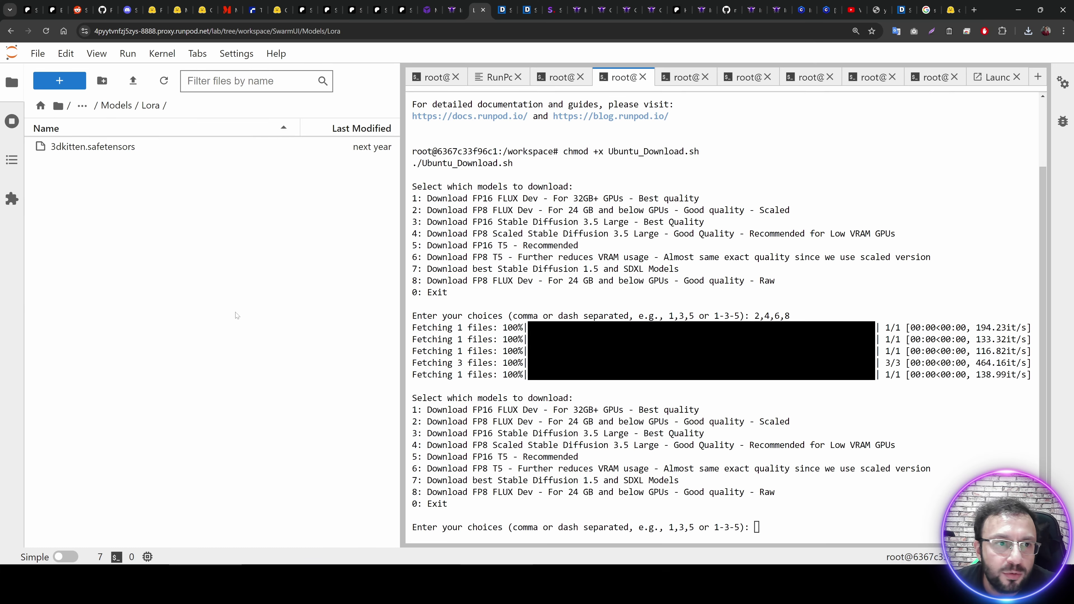
pyautogui.click(163, 81)
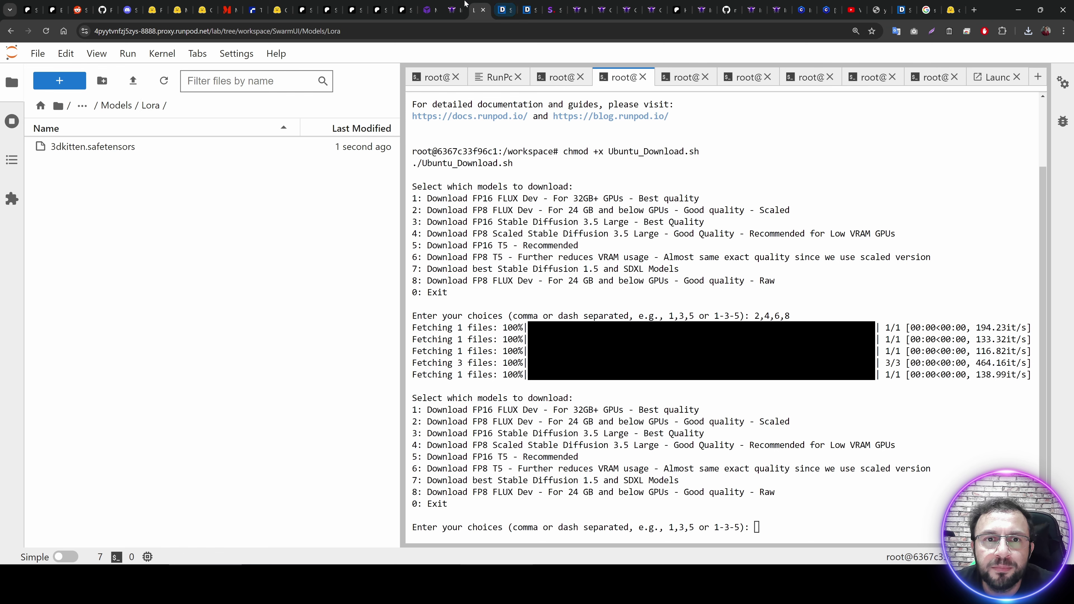
# Switch to the separate SwarmUI browser window, refresh its LoRA list and select the 3dkitten LoRA for the sd3.5_large_fp8_scaled model
pyautogui.click(452, 9)
pyautogui.hotkey('alt', 'Tab')
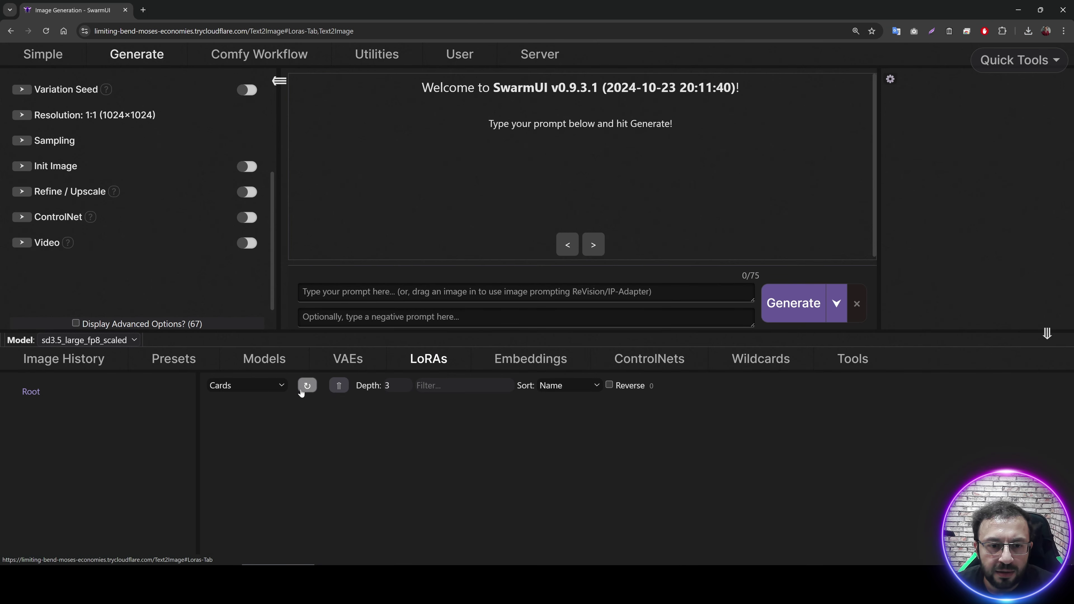
pyautogui.click(308, 385)
pyautogui.click(281, 438)
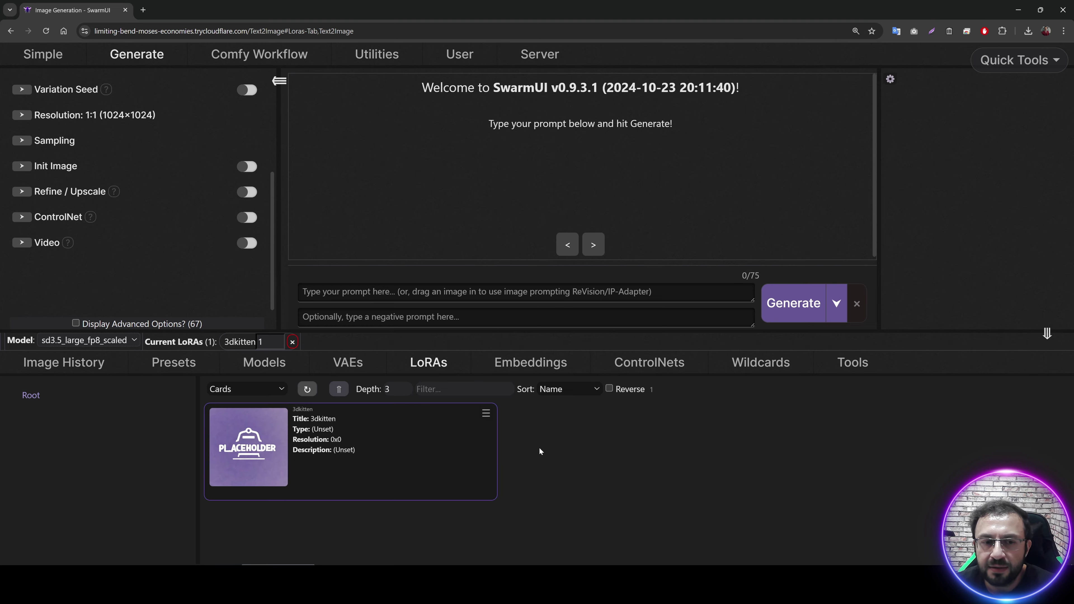
pyautogui.click(264, 362)
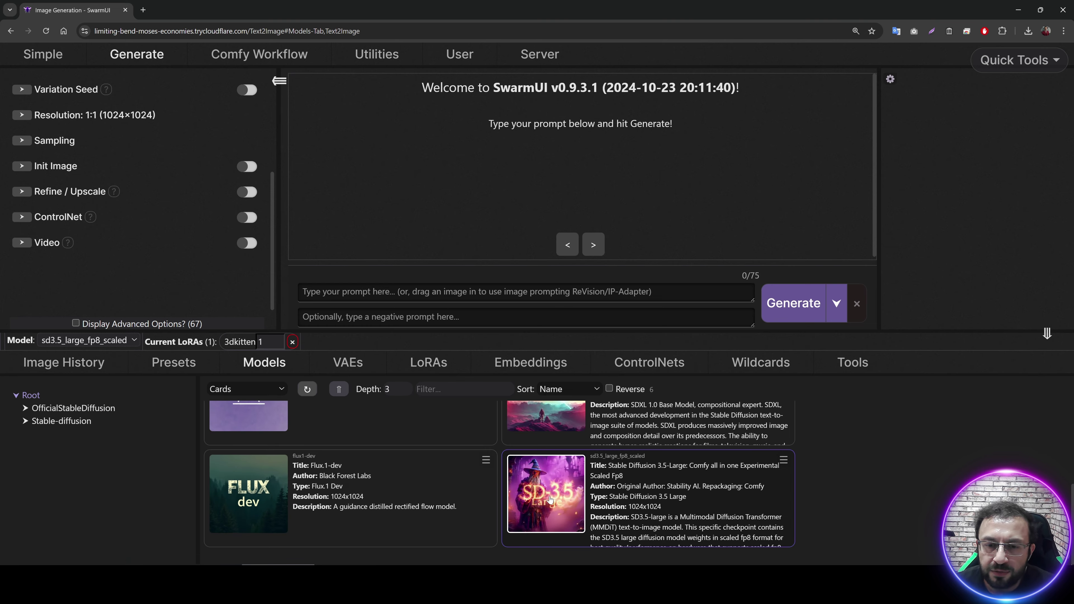
pyautogui.scroll(5, 230, 181)
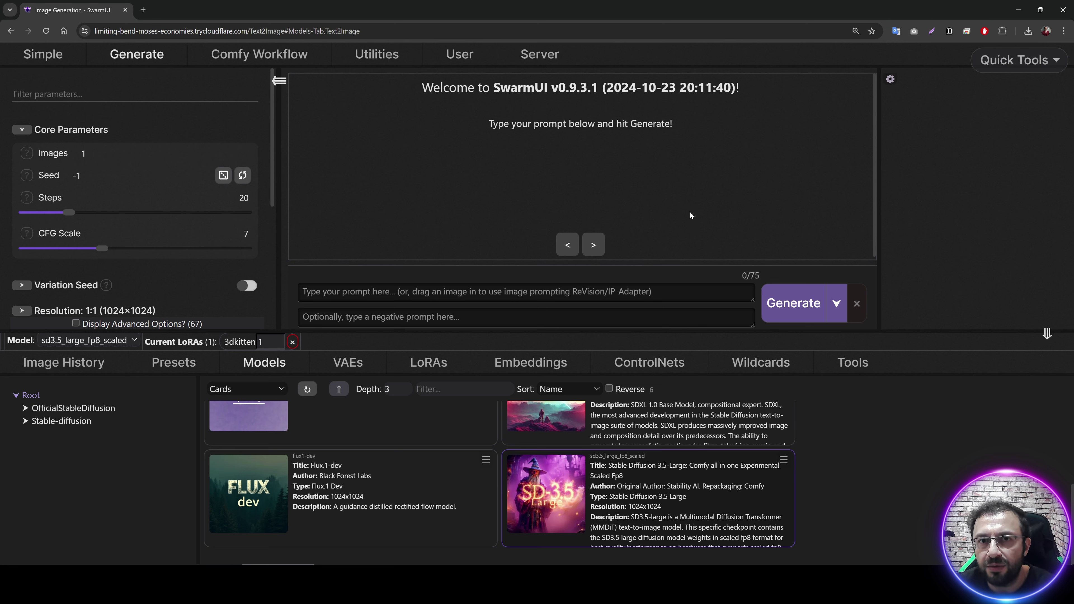
# Open the SECourses Discord link in the SwarmUI Master Tutorial Patreon post and examine the server's page and member figures
pyautogui.hotkey('alt', 'Tab')
pyautogui.scroll(-1, 430, 199)
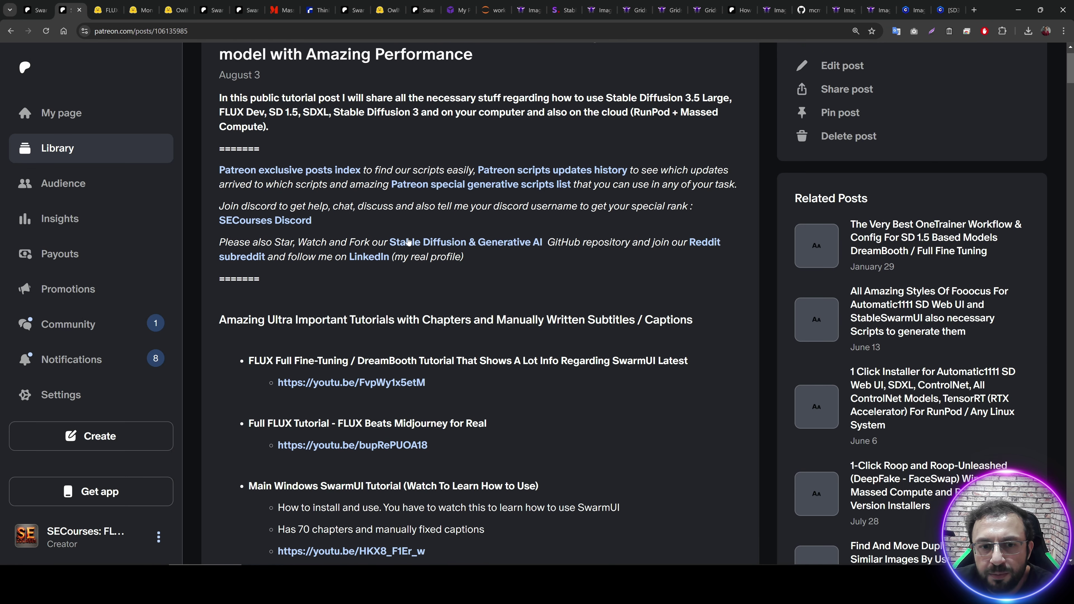
pyautogui.scroll(1, 380, 184)
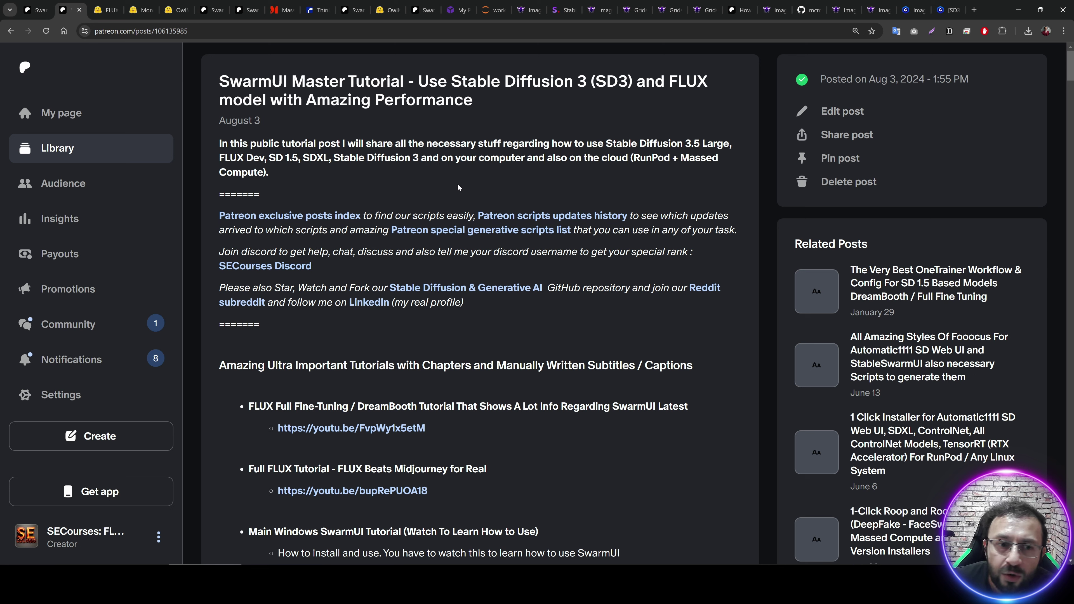
pyautogui.click(278, 266)
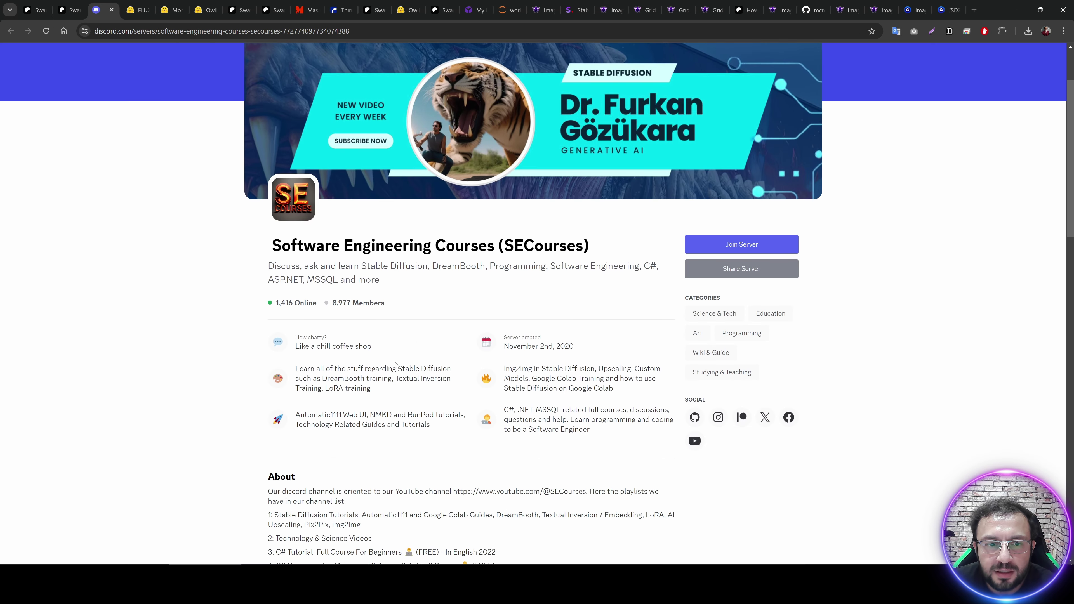
pyautogui.hotkey('ctrl', '+')
pyautogui.hotkey('ctrl', '+')
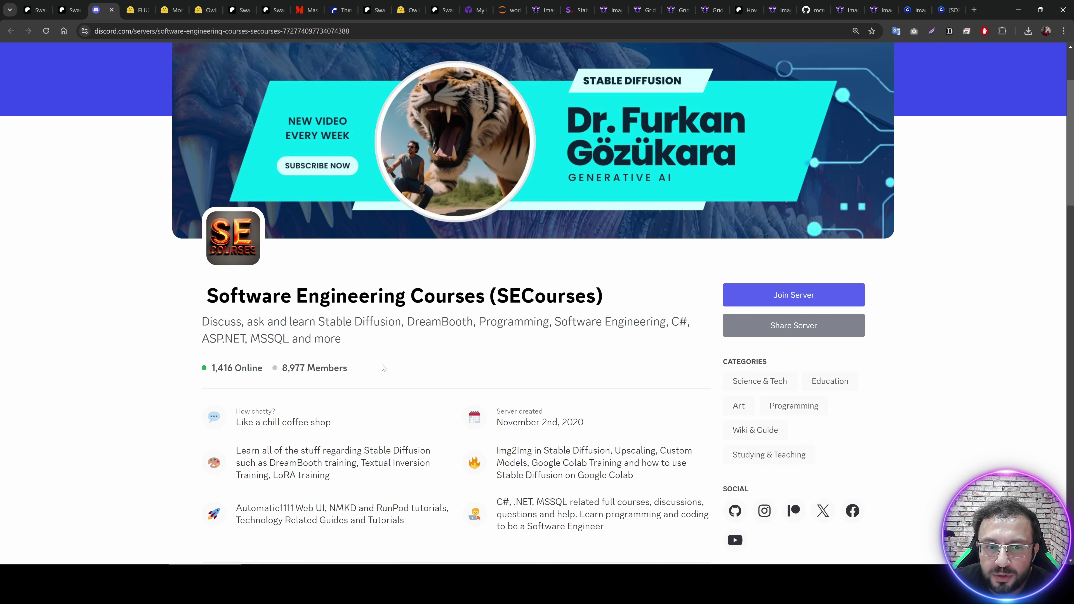
pyautogui.moveTo(378, 372); pyautogui.dragTo(202, 377)
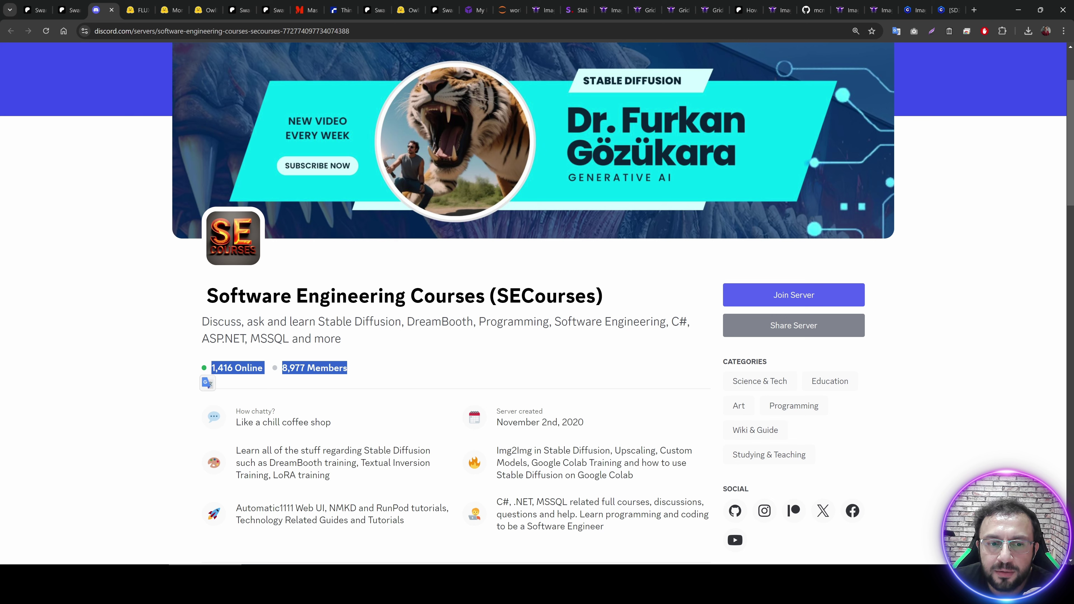
pyautogui.click(801, 304)
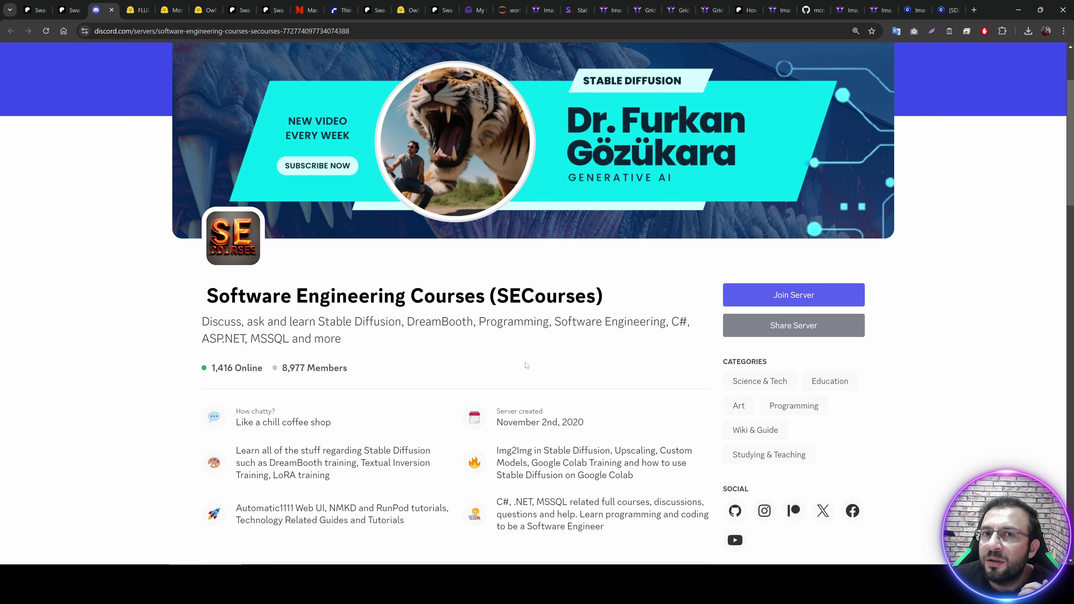
# View the Stable Diffusion & Generative AI GitHub repository and the Reddit subreddit linked in the Patreon post, and return to the post
pyautogui.click(75, 4)
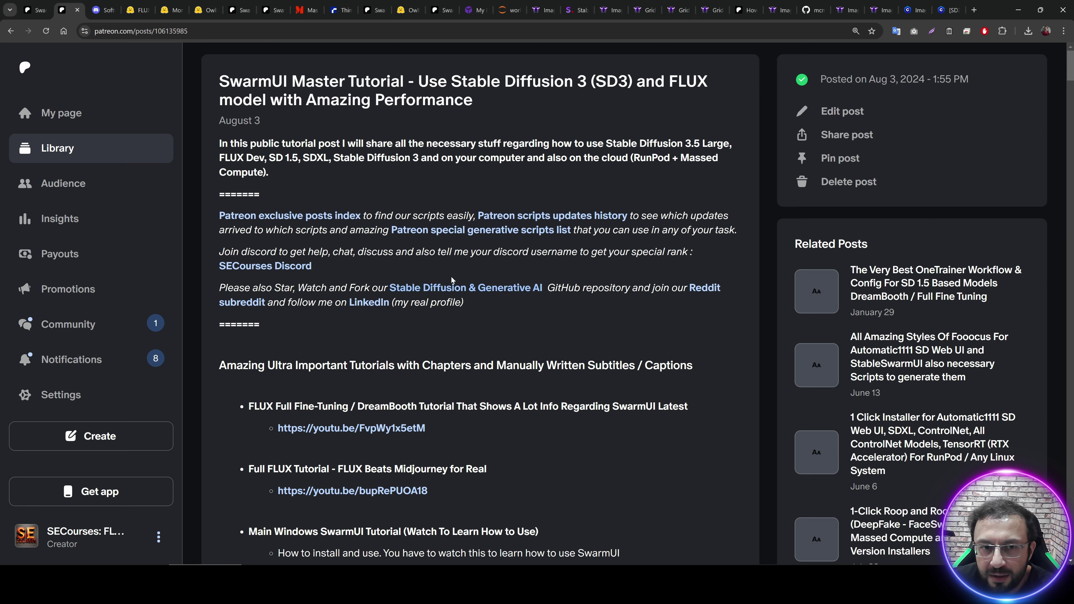
pyautogui.middleClick(459, 289)
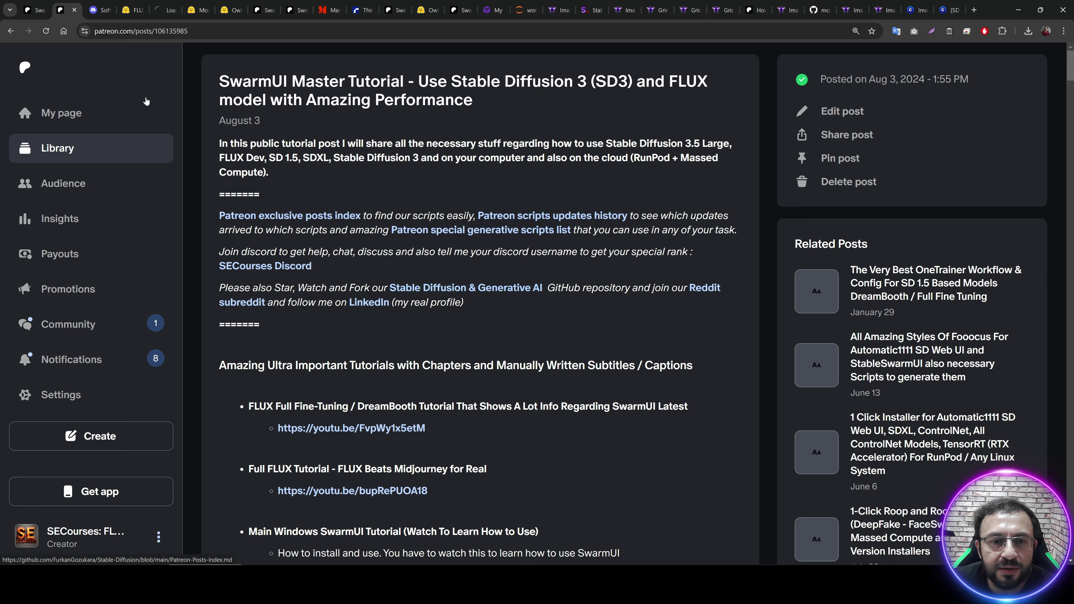
pyautogui.click(105, 8)
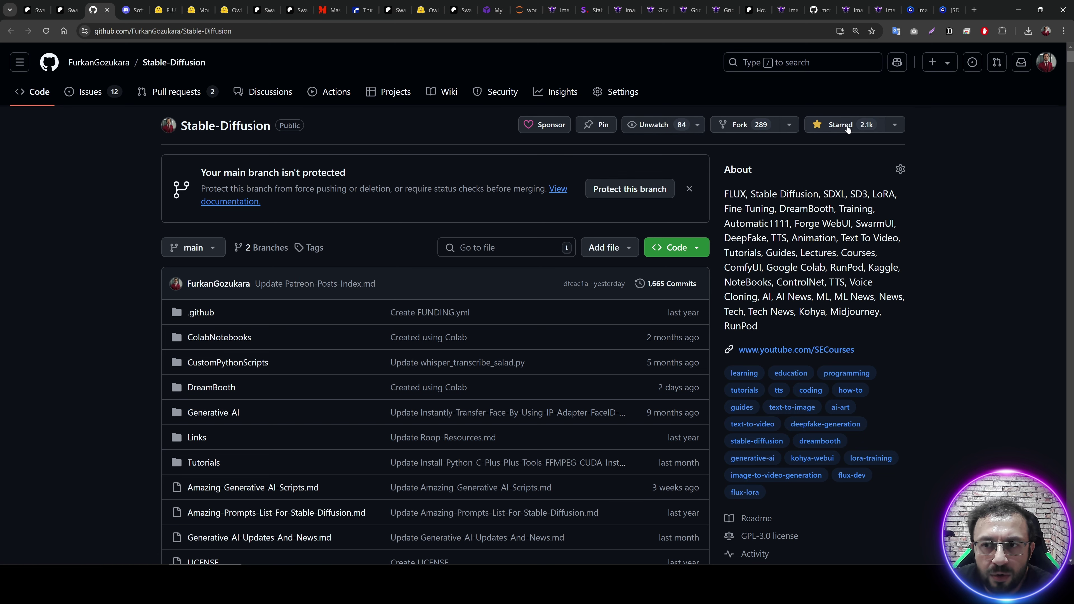
pyautogui.click(68, 4)
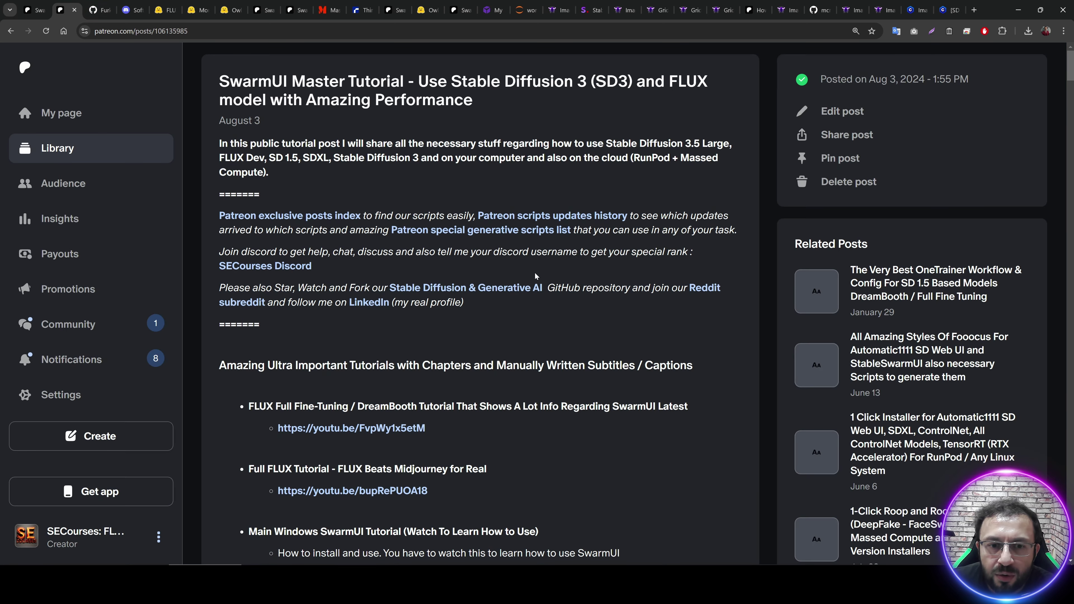
pyautogui.click(248, 304)
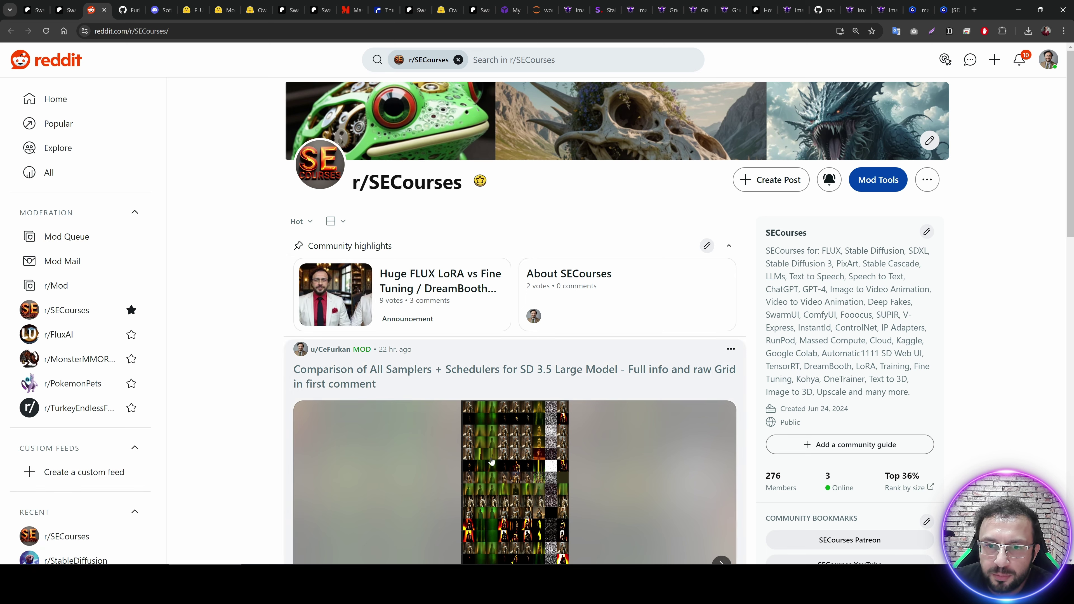
pyautogui.hotkey('ctrl', 'shift', 'Tab')
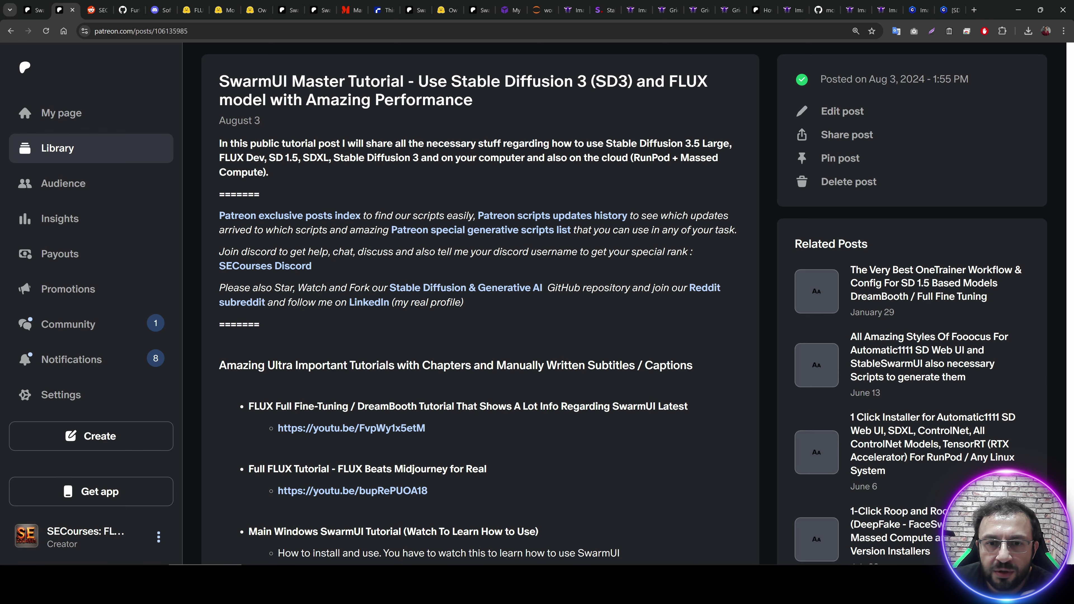